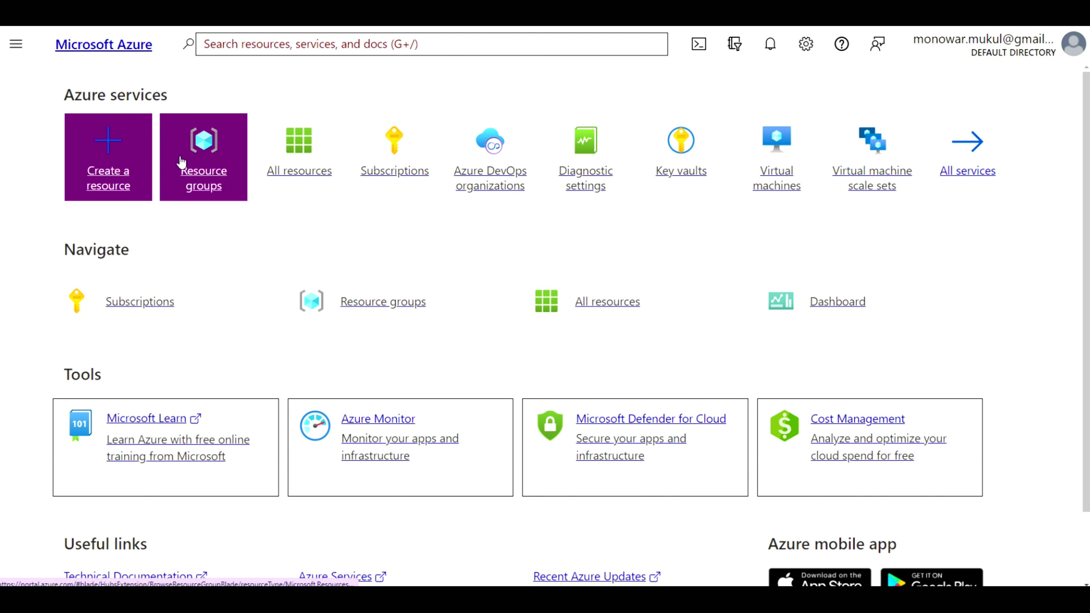
# Search the marketplace for 'storage account' and start creating a new Storage account
pyautogui.click(127, 168)
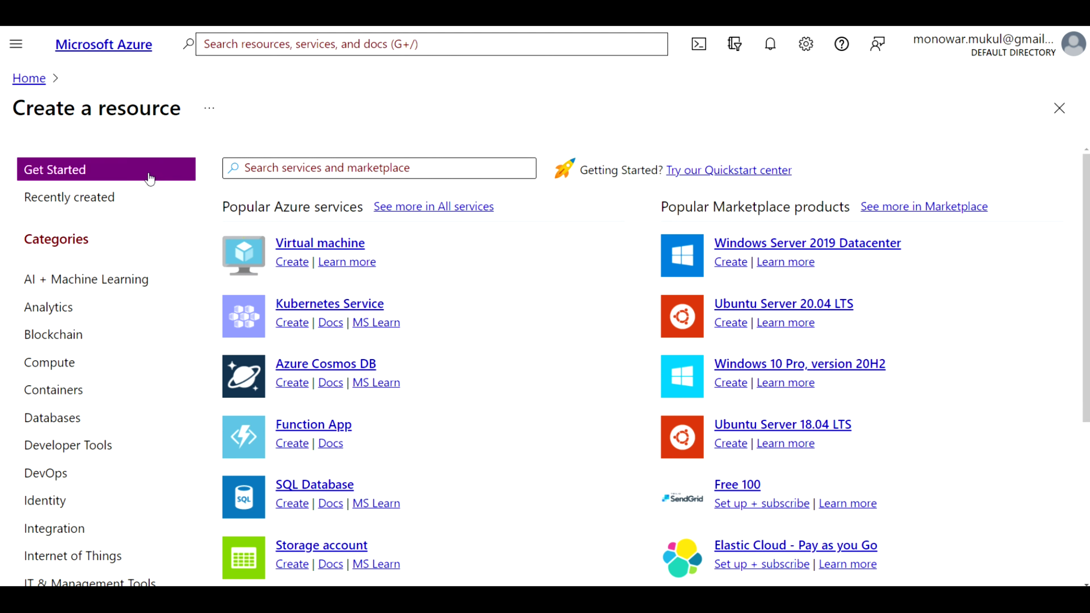
pyautogui.click(297, 164)
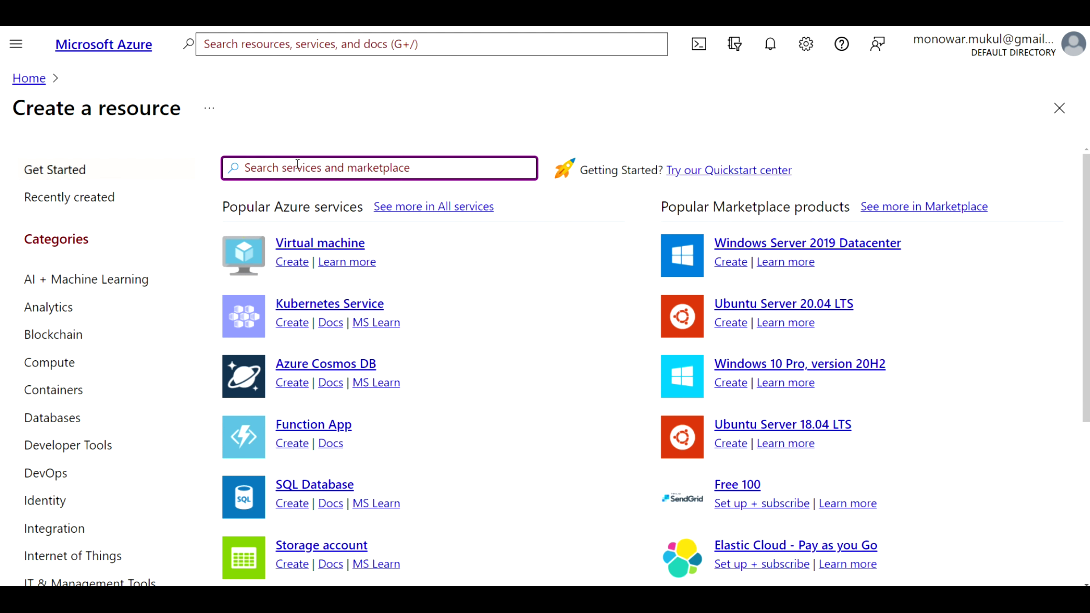
pyautogui.write('s')
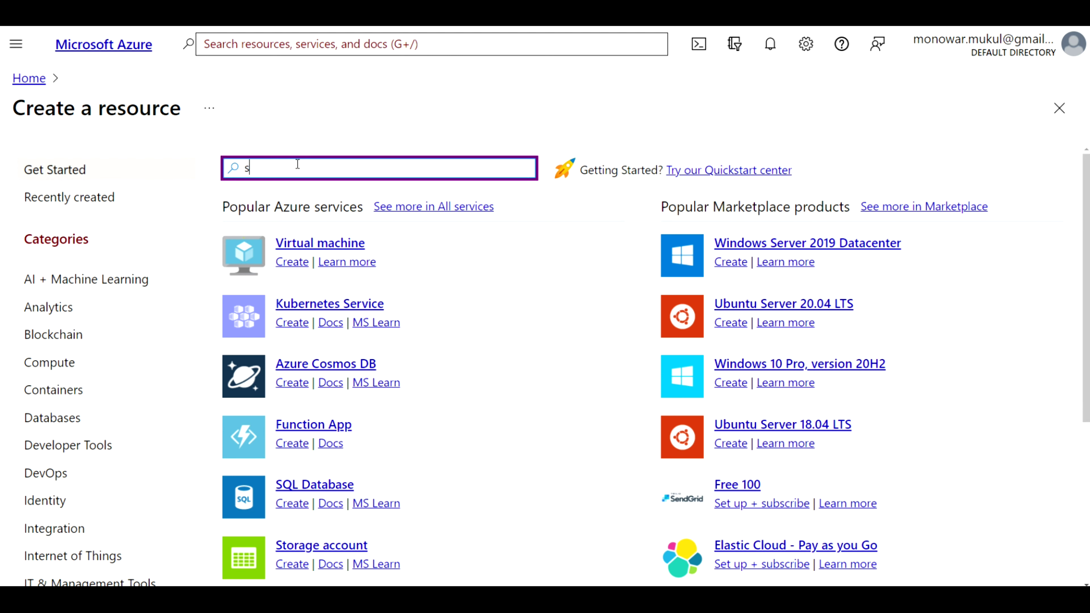
pyautogui.write('torage account')
pyautogui.click(328, 198)
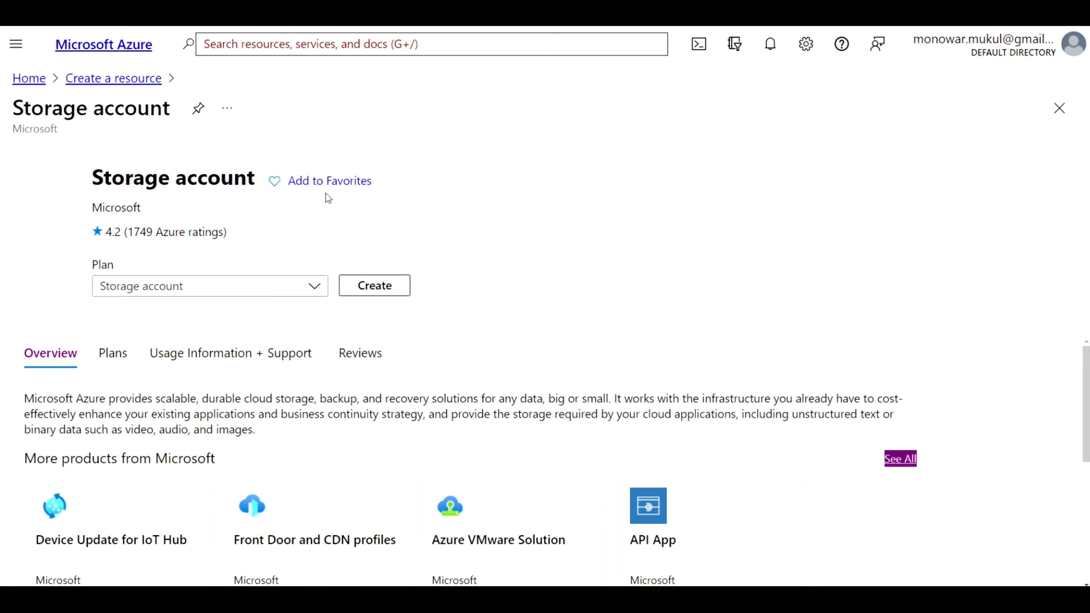
pyautogui.click(389, 287)
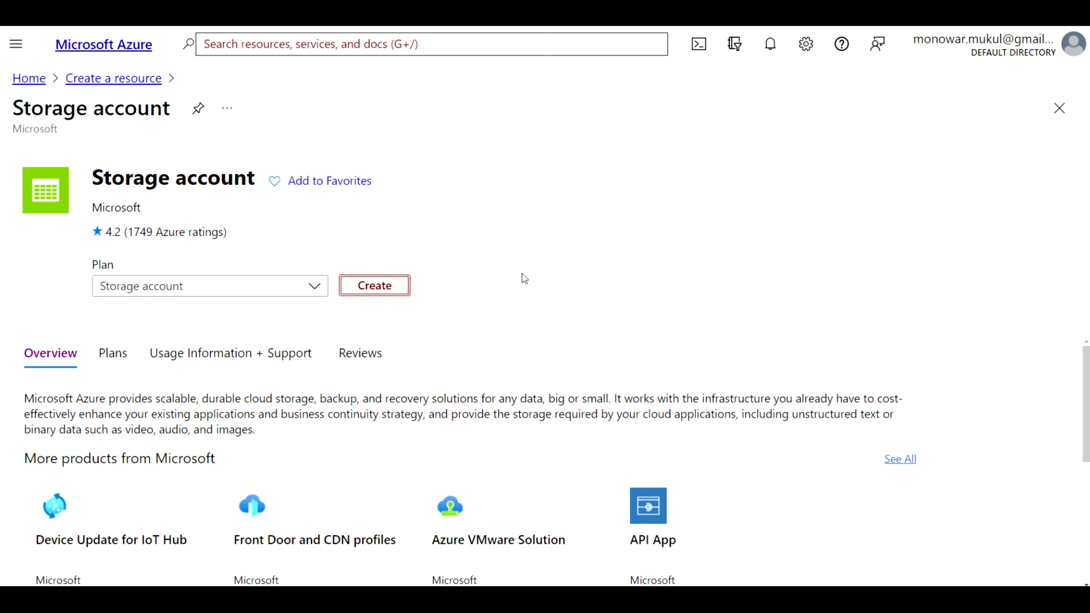
# Create a new resource group named dlrg01 for the storage account
pyautogui.scroll(-1, 411, 301)
pyautogui.scroll(-3, 413, 306)
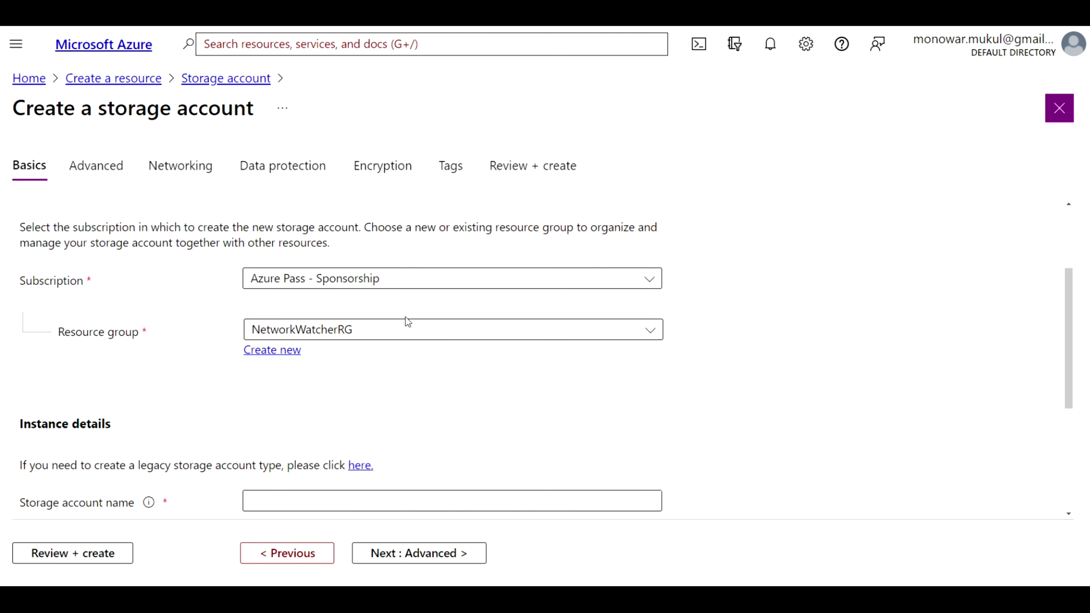
pyautogui.click(289, 356)
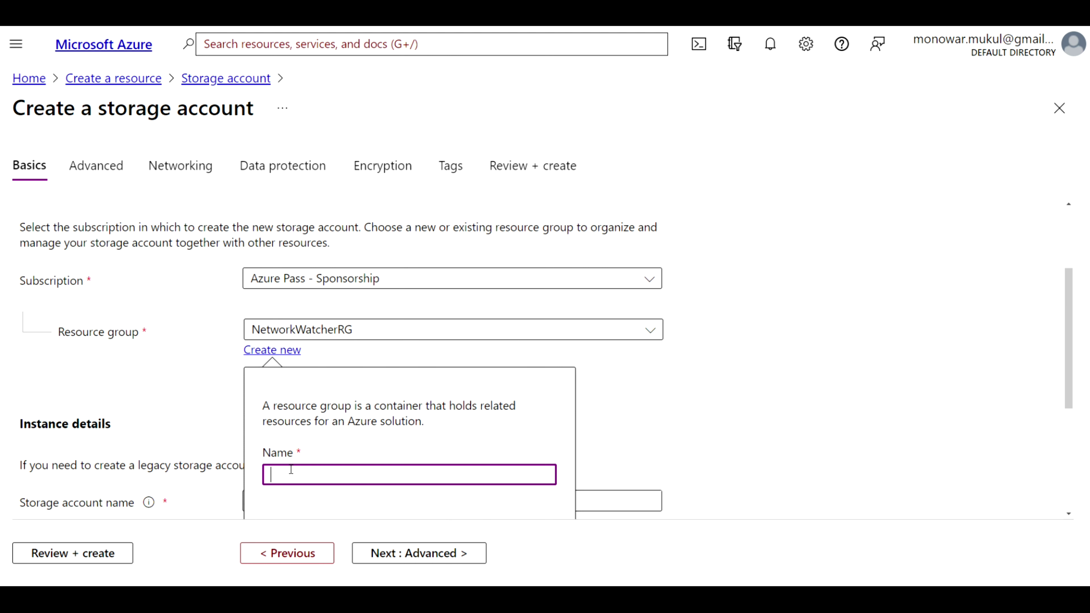
pyautogui.write('dlrg01')
pyautogui.click(762, 369)
pyautogui.scroll(-2, 761, 369)
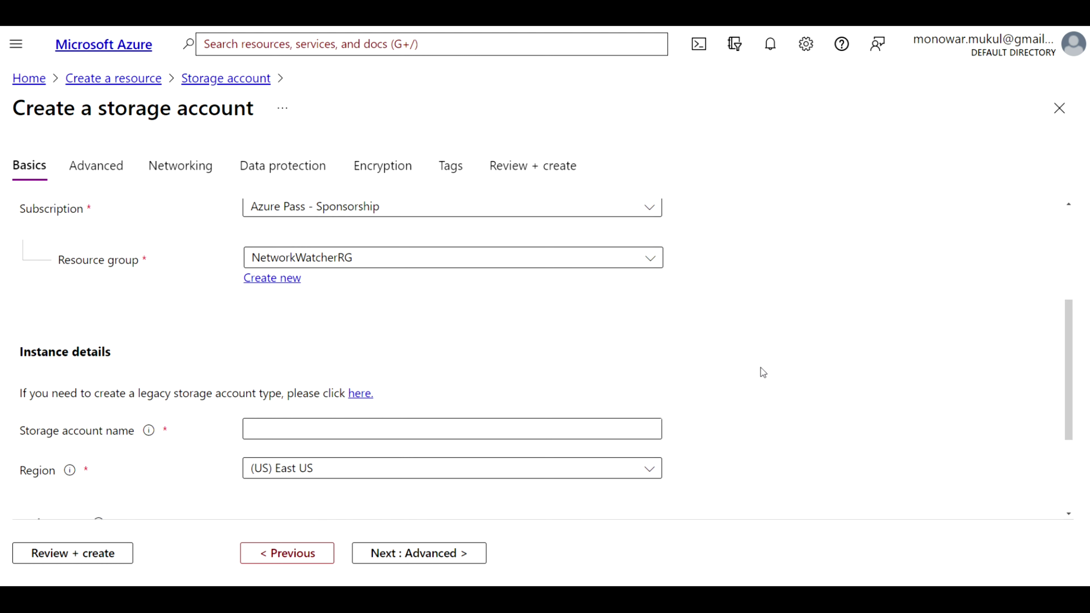
pyautogui.scroll(1, 760, 367)
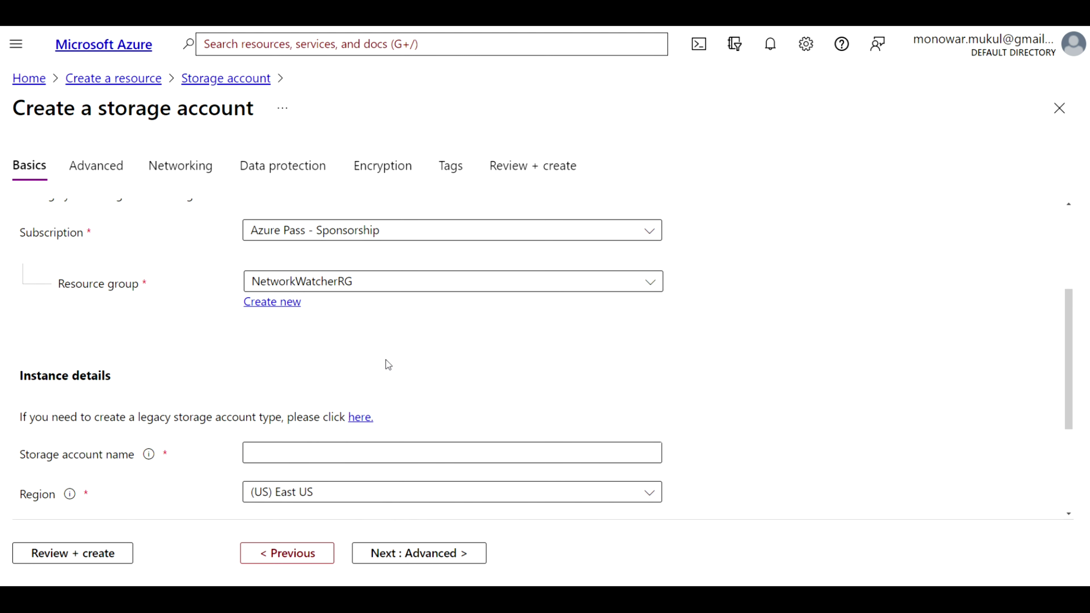
pyautogui.click(292, 305)
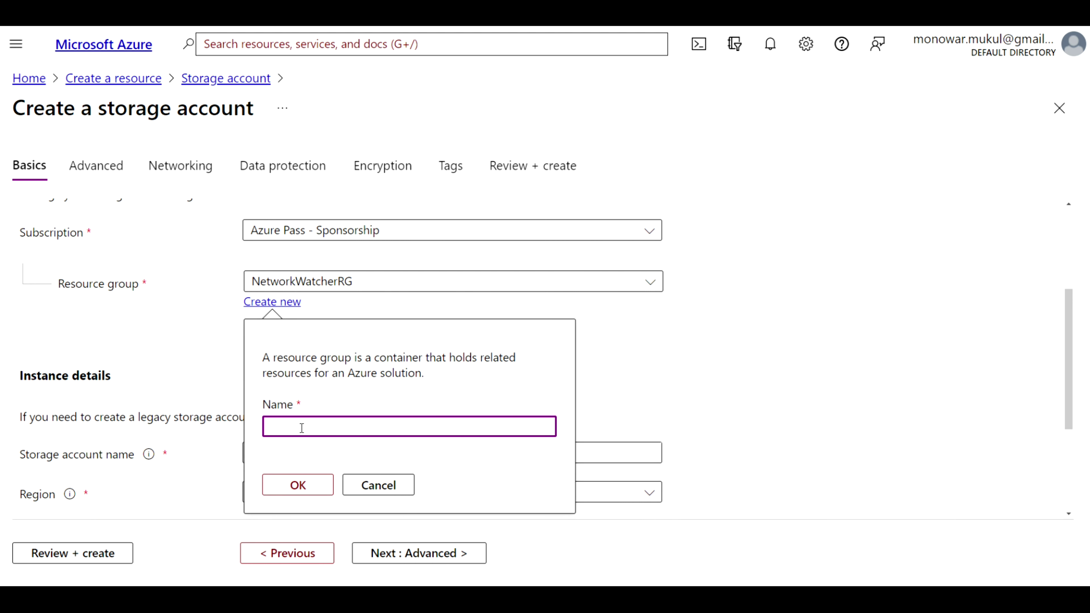
pyautogui.write('dlrg01')
pyautogui.click(294, 485)
# Name the storage account dlsa03, since dlsa01 is already taken
pyautogui.scroll(-3, 426, 394)
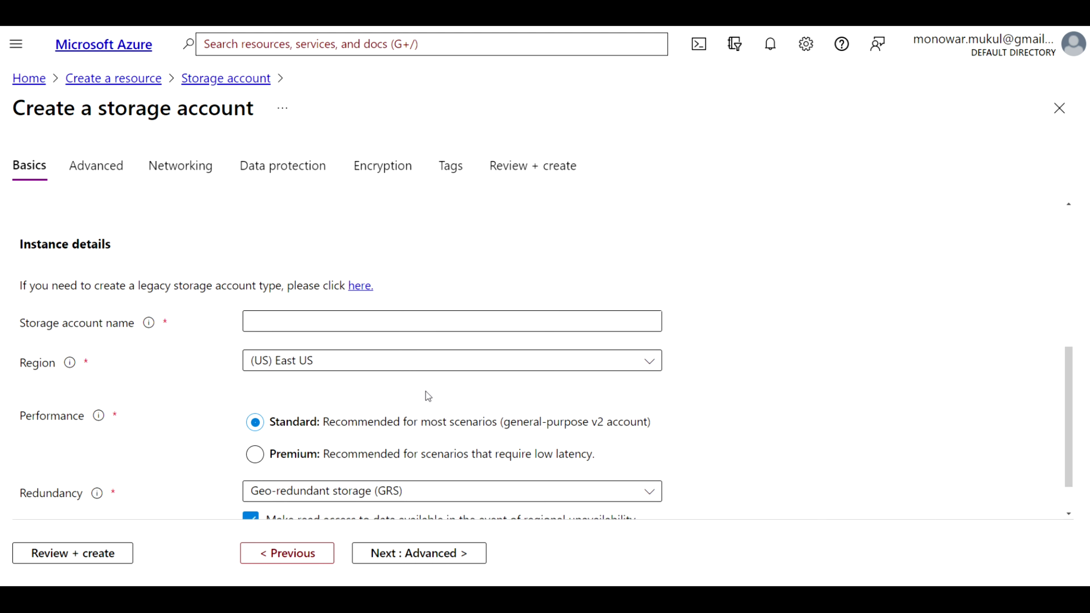
pyautogui.click(324, 308)
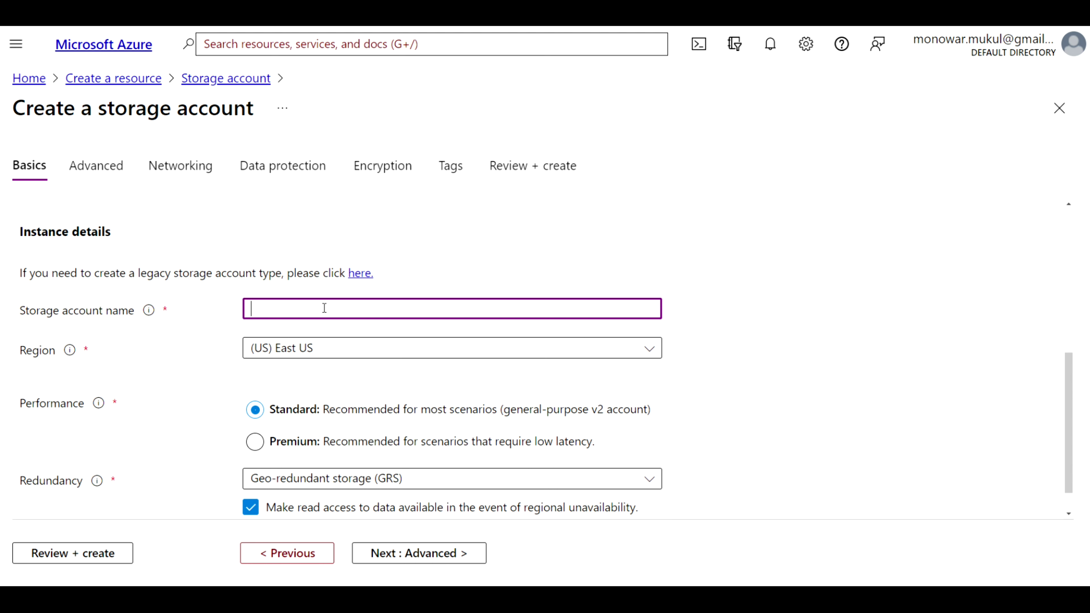
pyautogui.write('dlsa01')
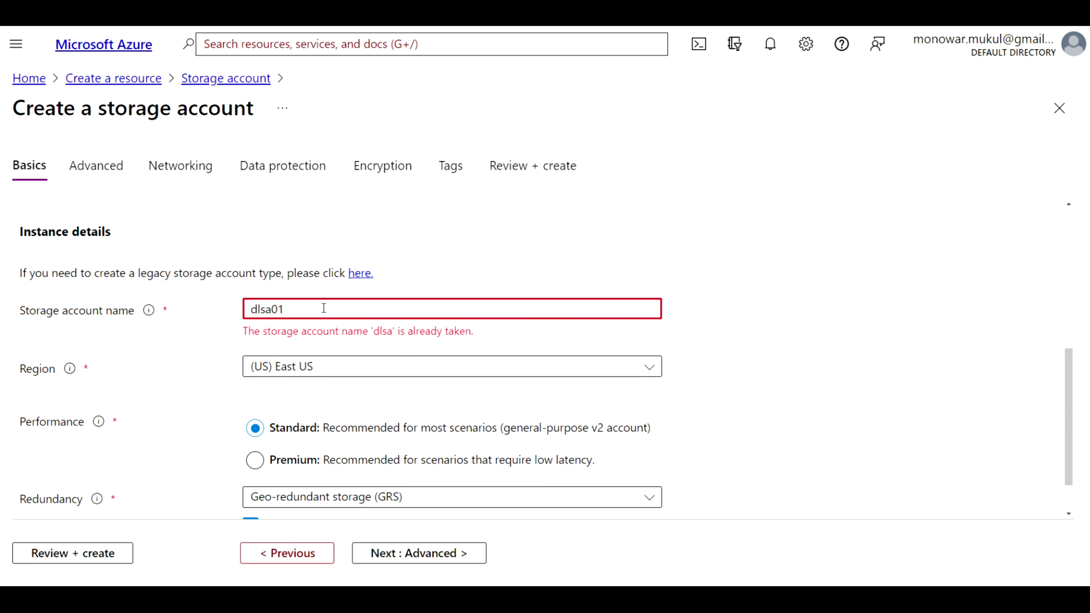
pyautogui.press('BackSpace')
pyautogui.write('3')
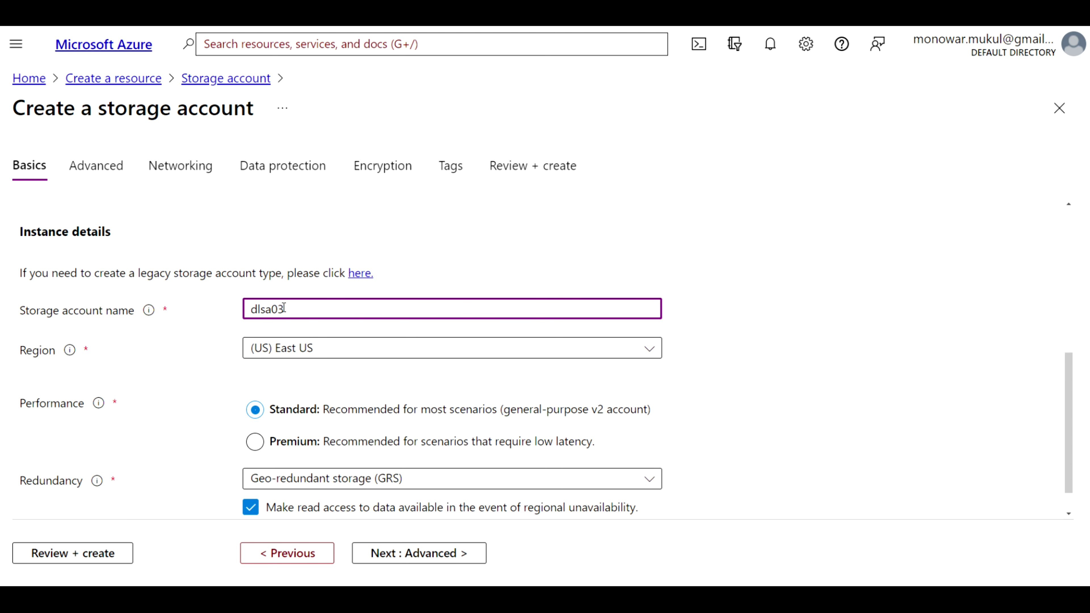
pyautogui.click(820, 438)
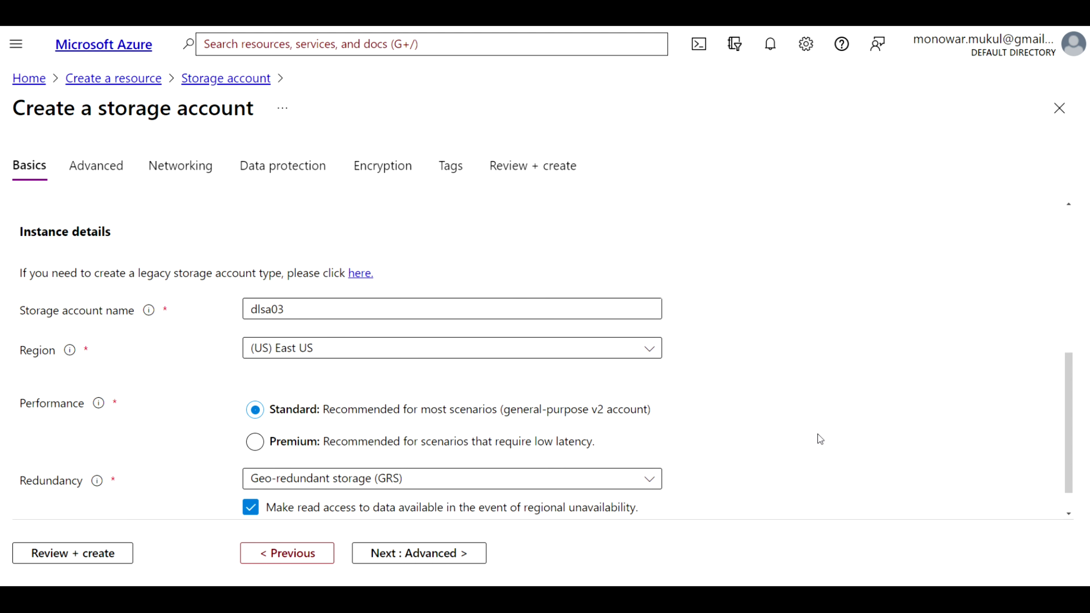
pyautogui.scroll(-1, 820, 438)
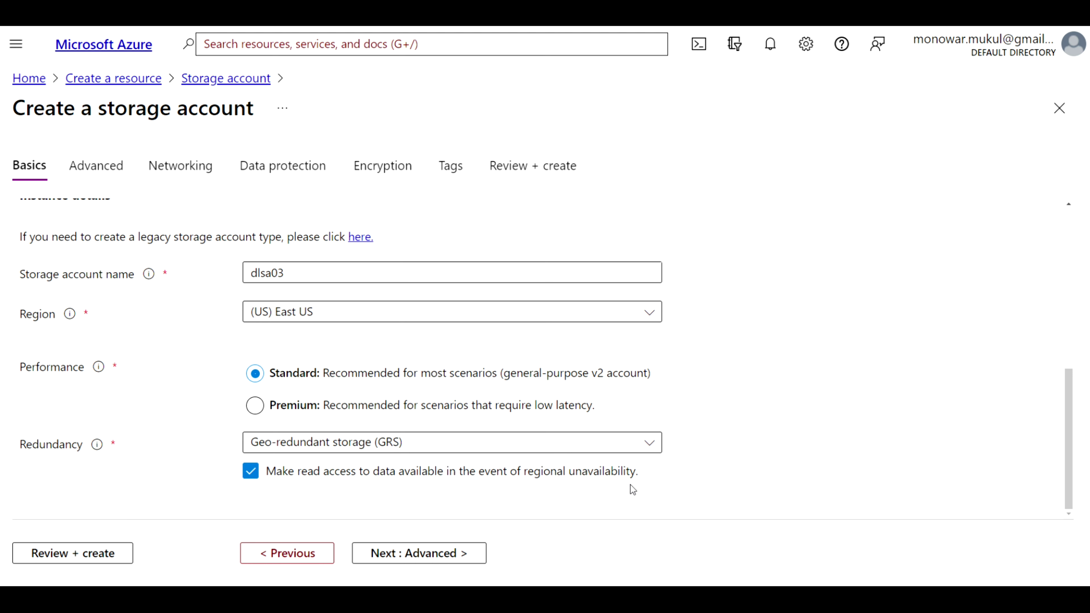
# On the Advanced tab, enable hierarchical namespace, then continue to Networking
pyautogui.click(399, 557)
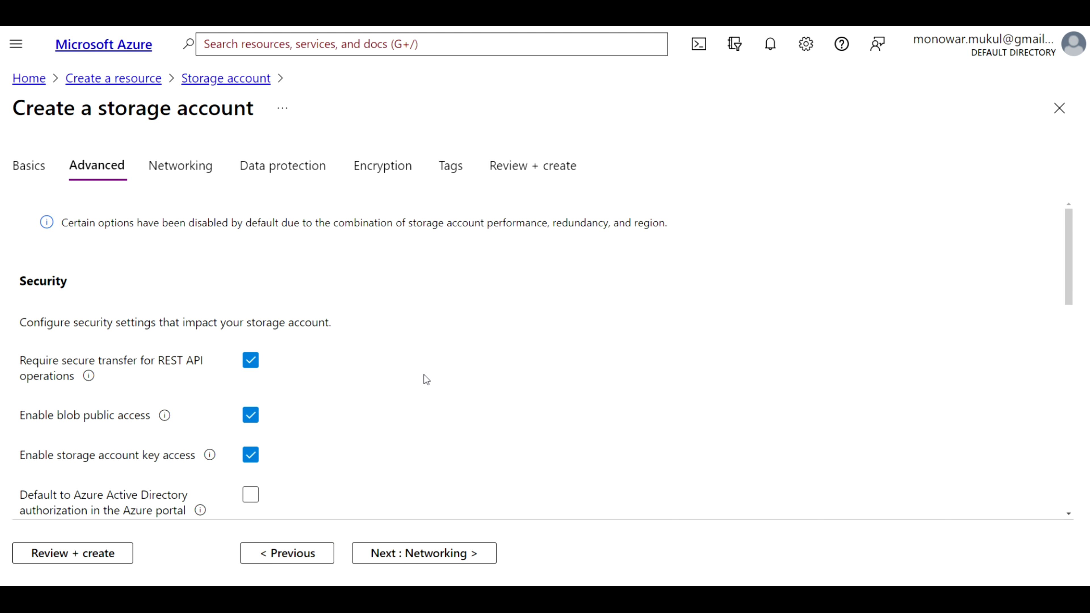
pyautogui.scroll(-1, 424, 375)
pyautogui.scroll(-1, 426, 379)
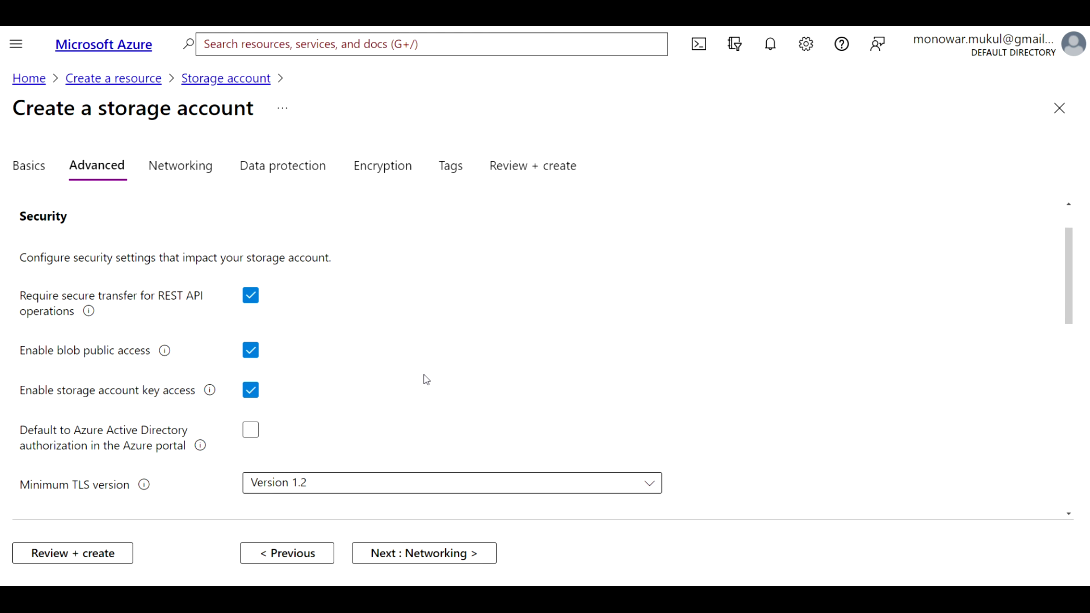
pyautogui.scroll(-1, 423, 375)
pyautogui.scroll(-1, 424, 375)
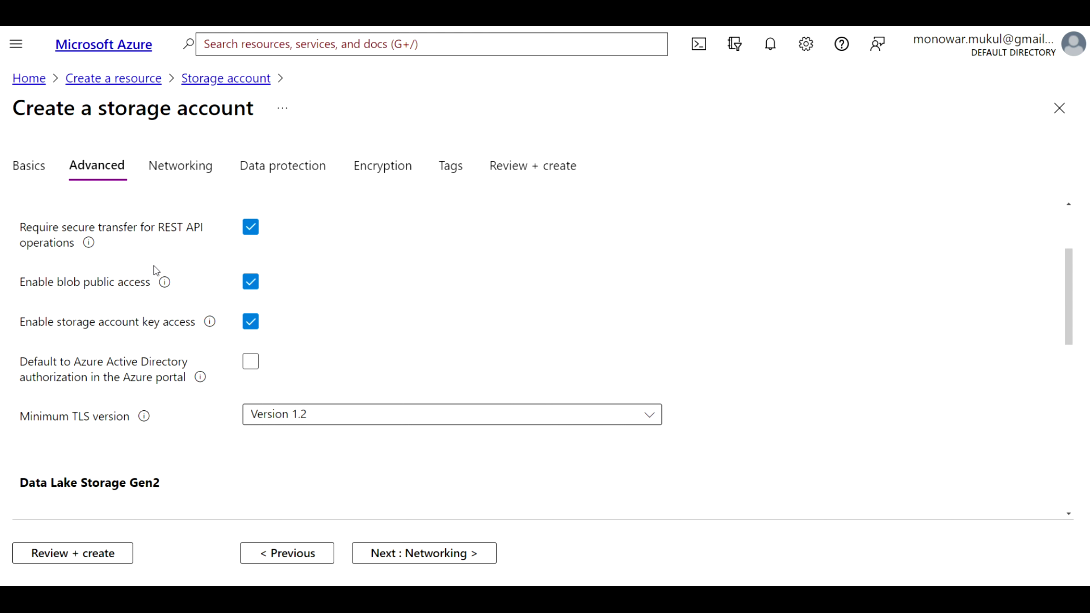
pyautogui.moveTo(166, 284)
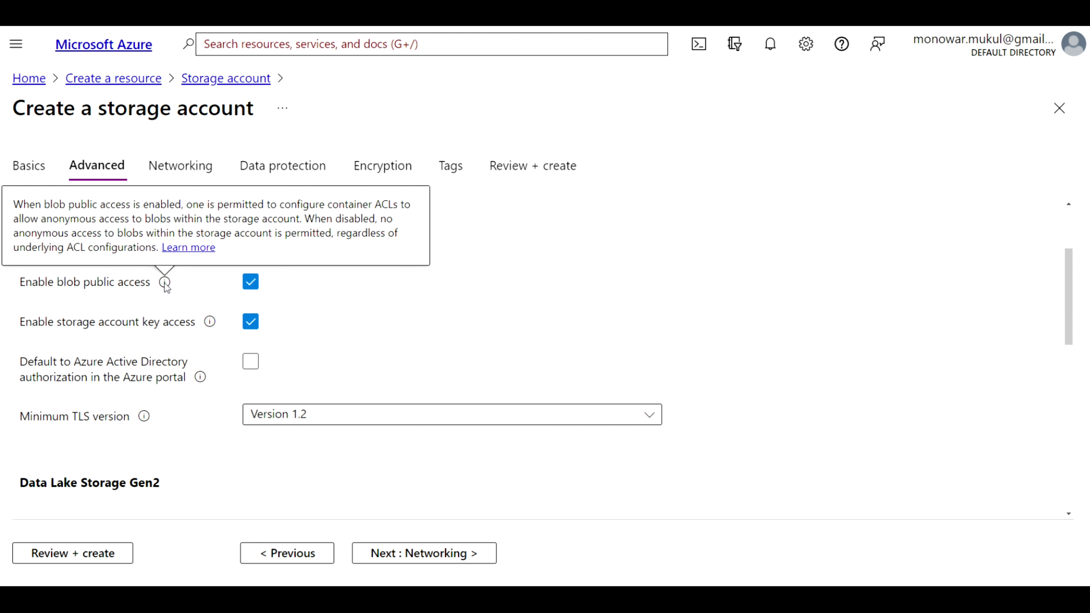
pyautogui.scroll(-2, 124, 393)
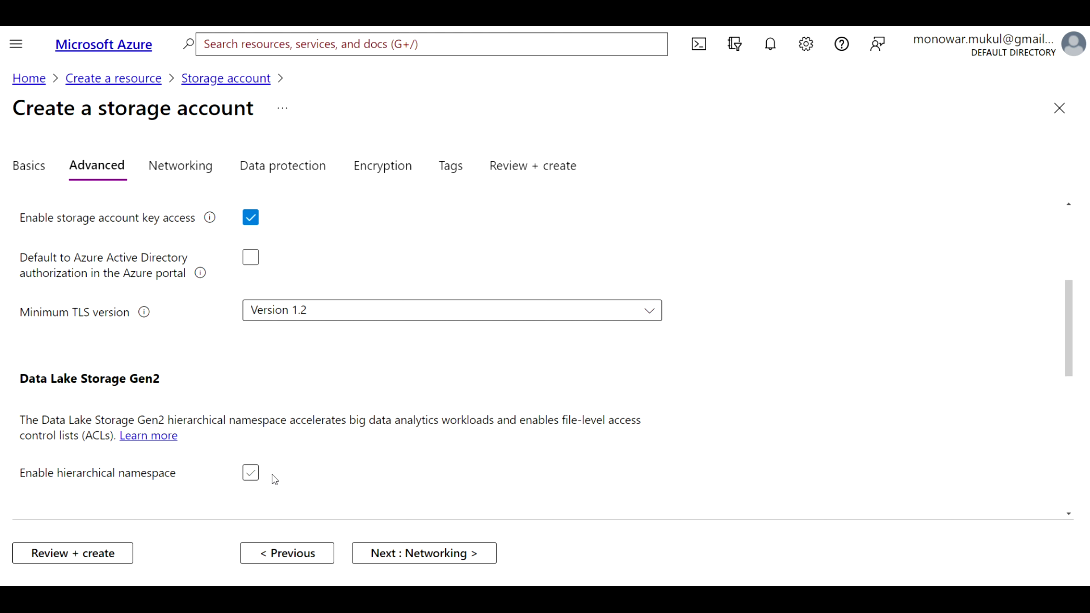
pyautogui.click(251, 474)
pyautogui.scroll(-1, 355, 476)
pyautogui.scroll(-1, 354, 476)
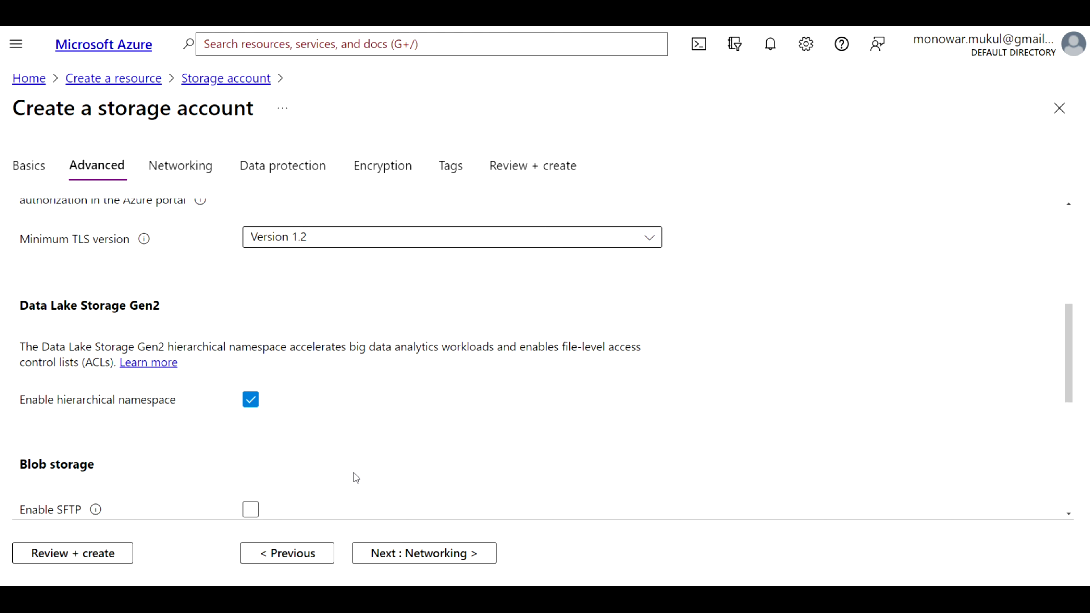
pyautogui.click(415, 556)
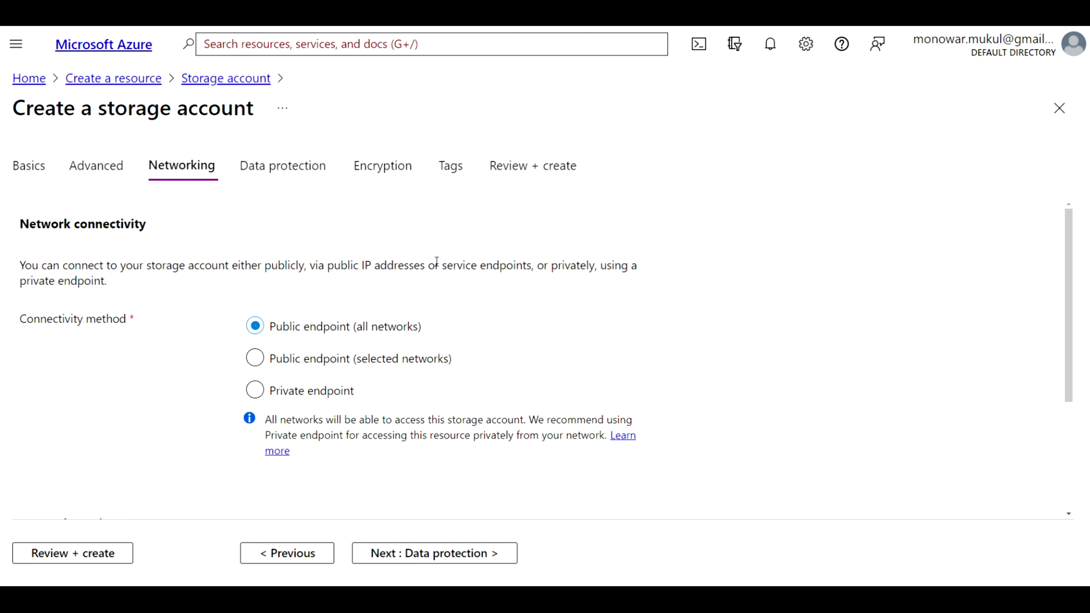
# Pass through Data protection, Encryption and Tags, then validate and create dlsa03
pyautogui.click(293, 170)
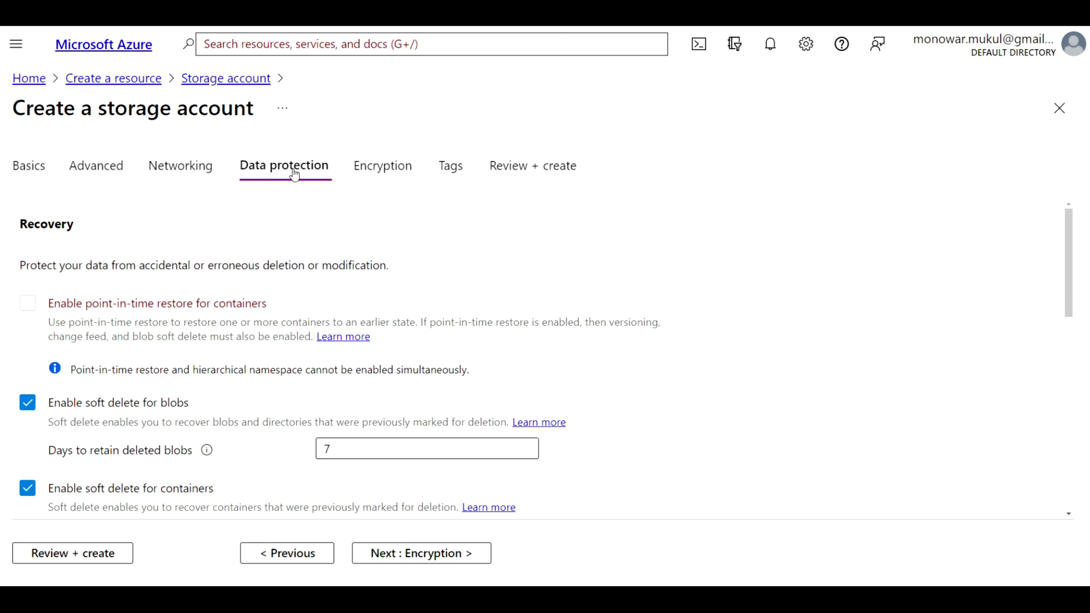
pyautogui.scroll(-4, 369, 308)
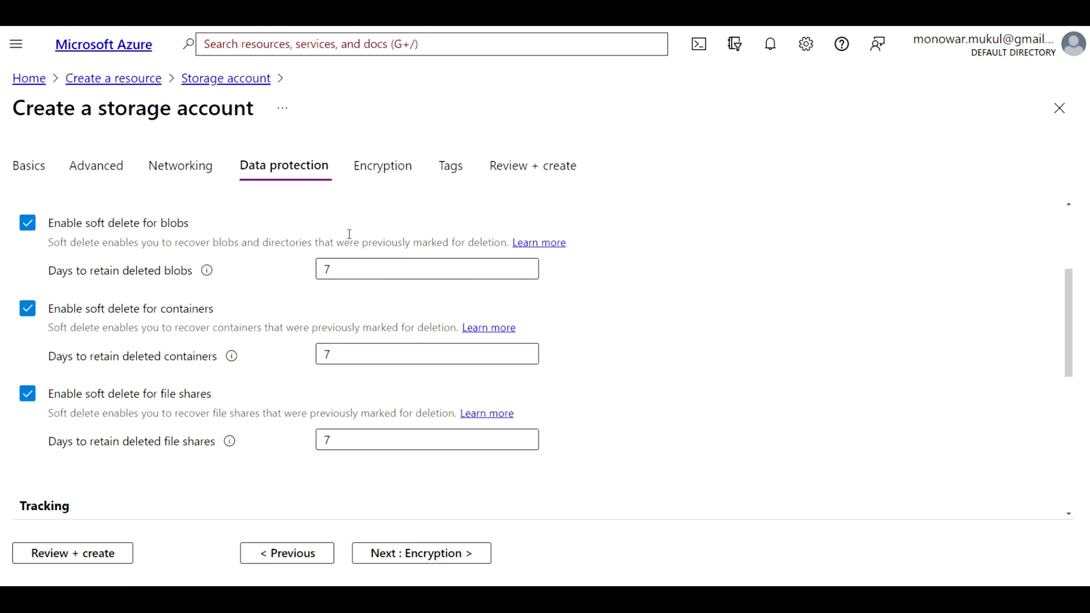
pyautogui.click(375, 167)
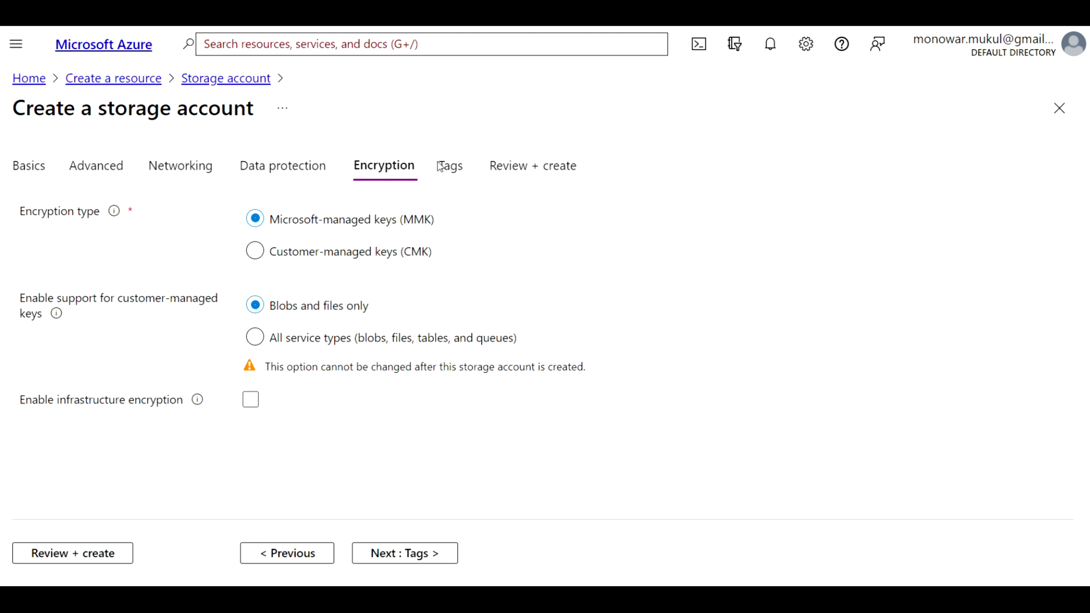
pyautogui.click(453, 171)
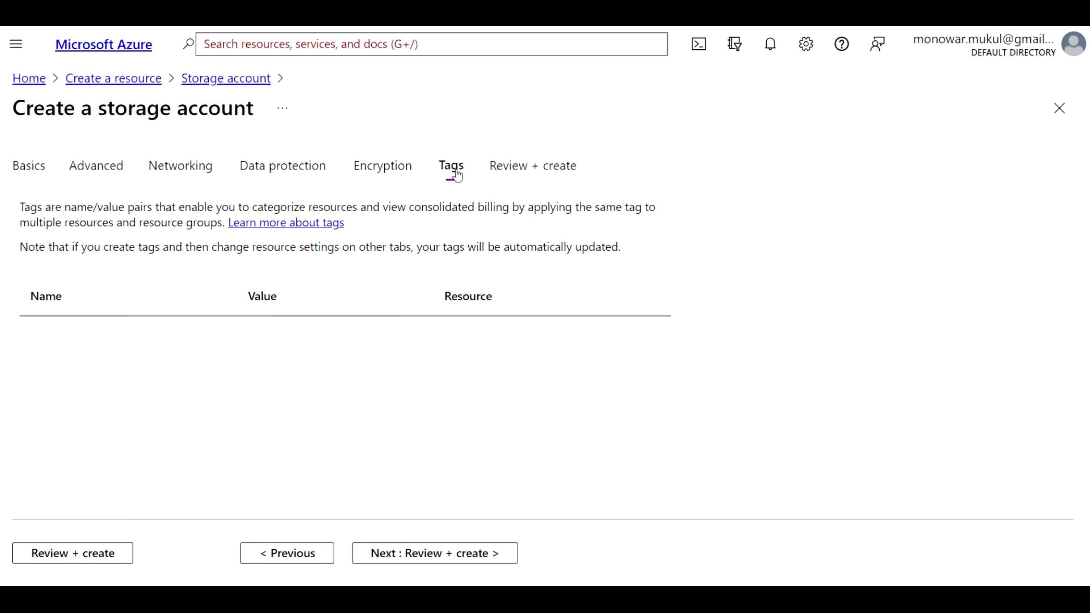
pyautogui.click(540, 172)
pyautogui.scroll(-20, 241, 459)
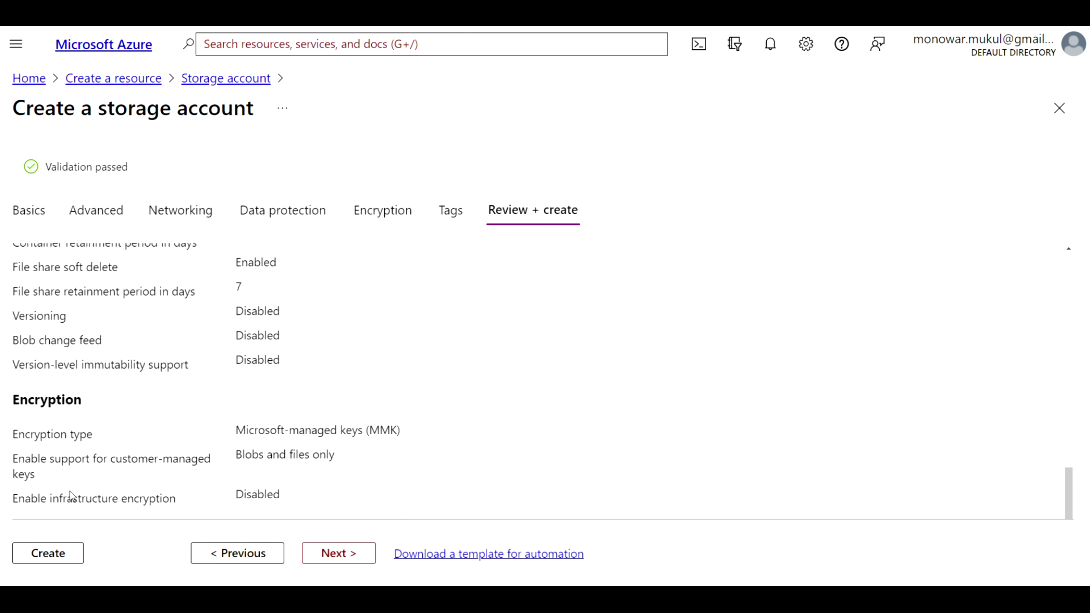
pyautogui.click(48, 553)
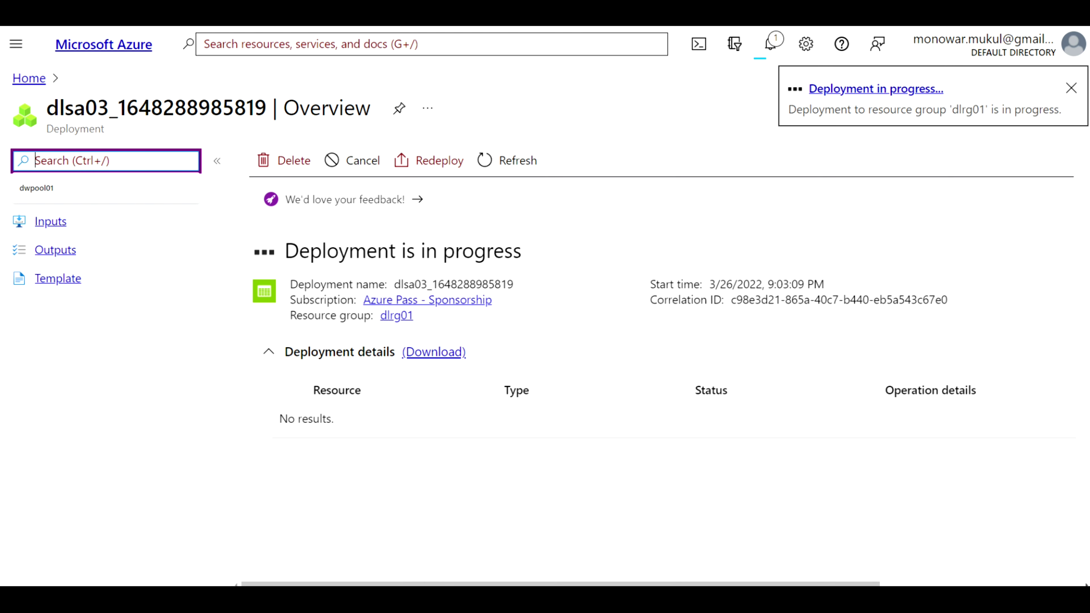
# Refresh until the deployment finishes, then go to the dlsa03 storage account
pyautogui.click(518, 161)
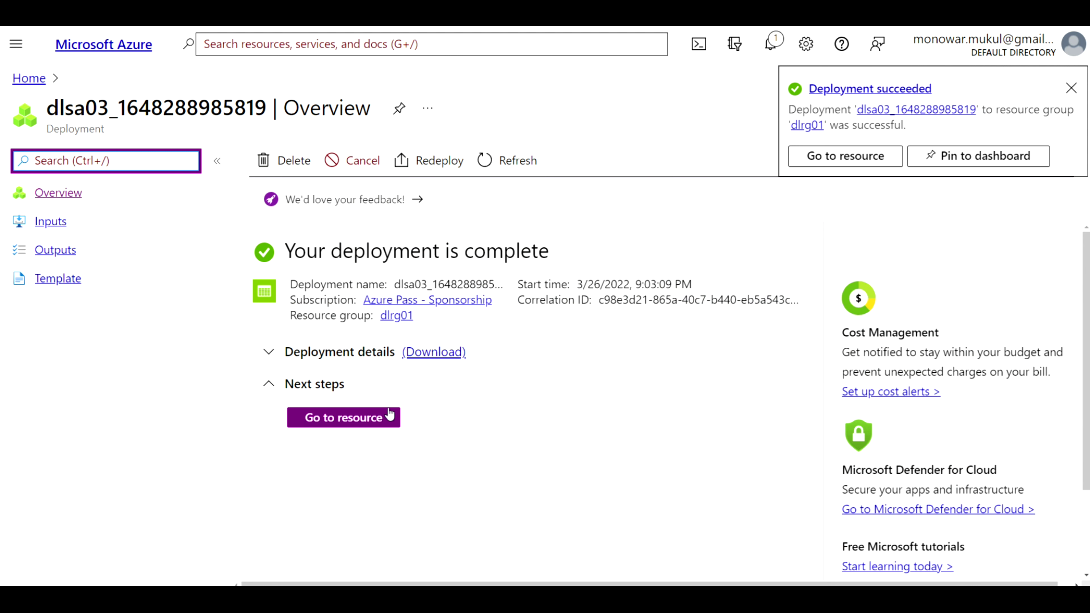
pyautogui.click(370, 419)
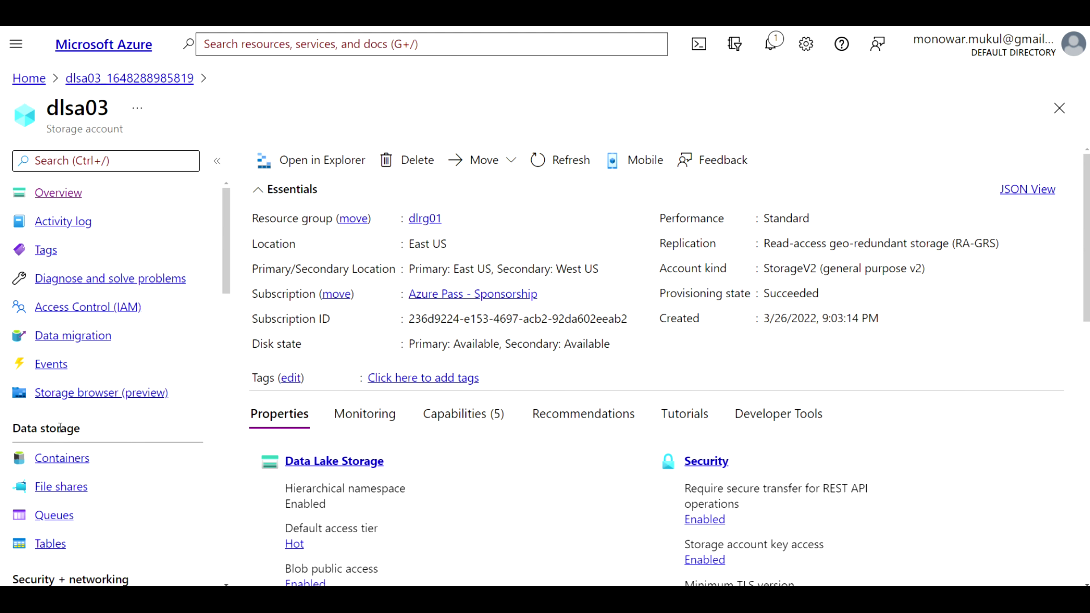
# Add a private container named 'data' under Containers and dismiss the notification
pyautogui.click(73, 459)
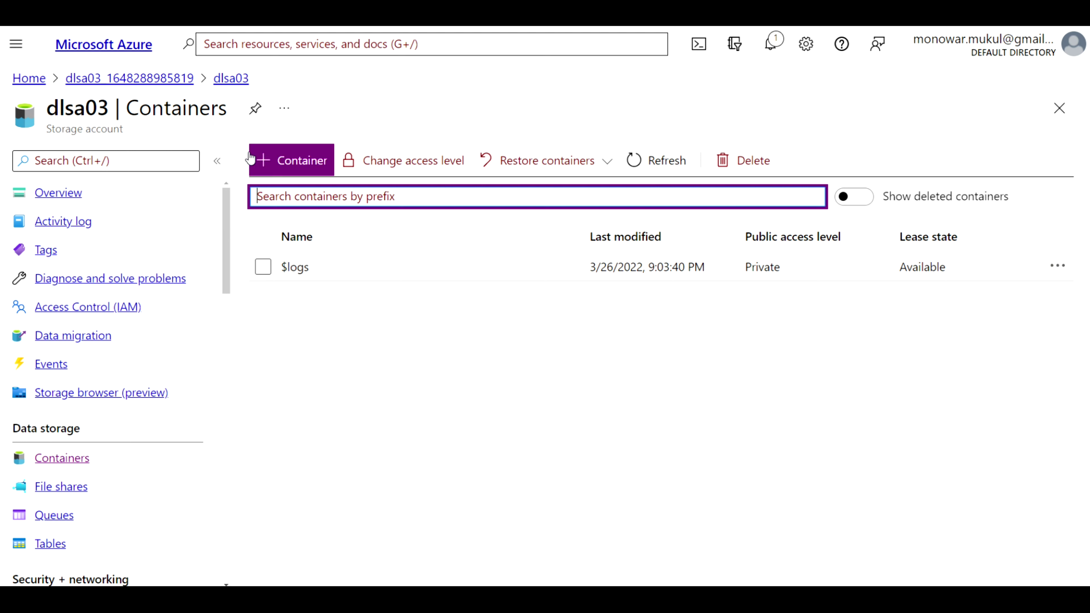
pyautogui.click(296, 162)
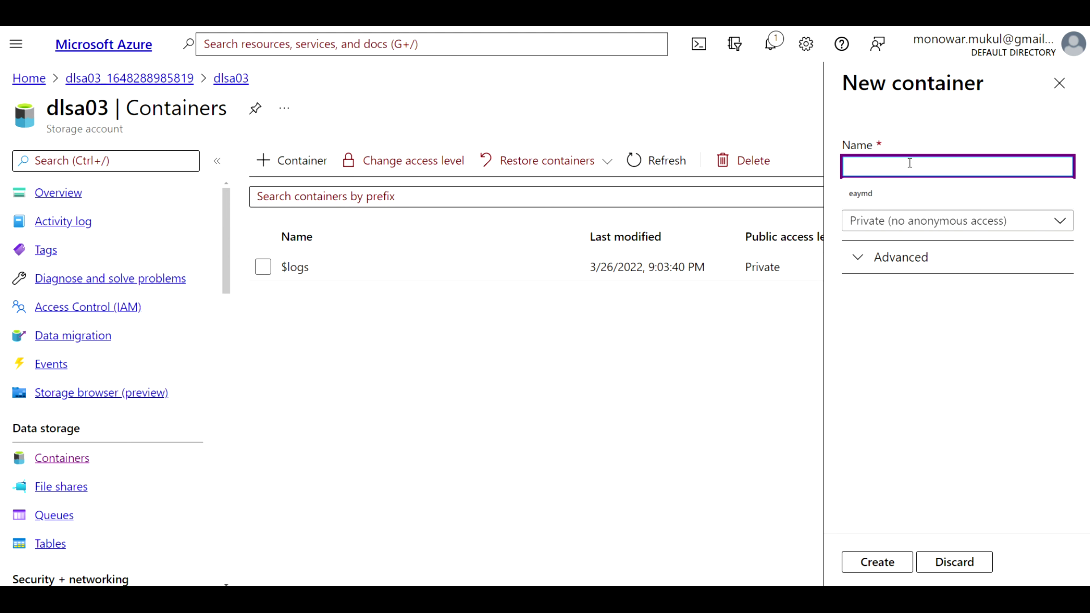
pyautogui.write('data')
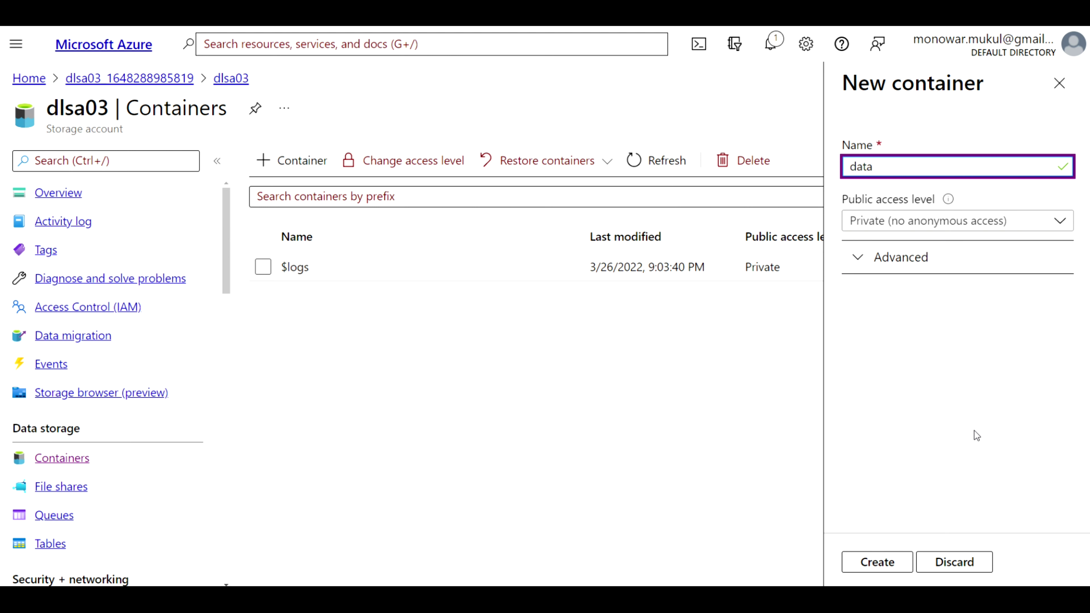
pyautogui.click(886, 563)
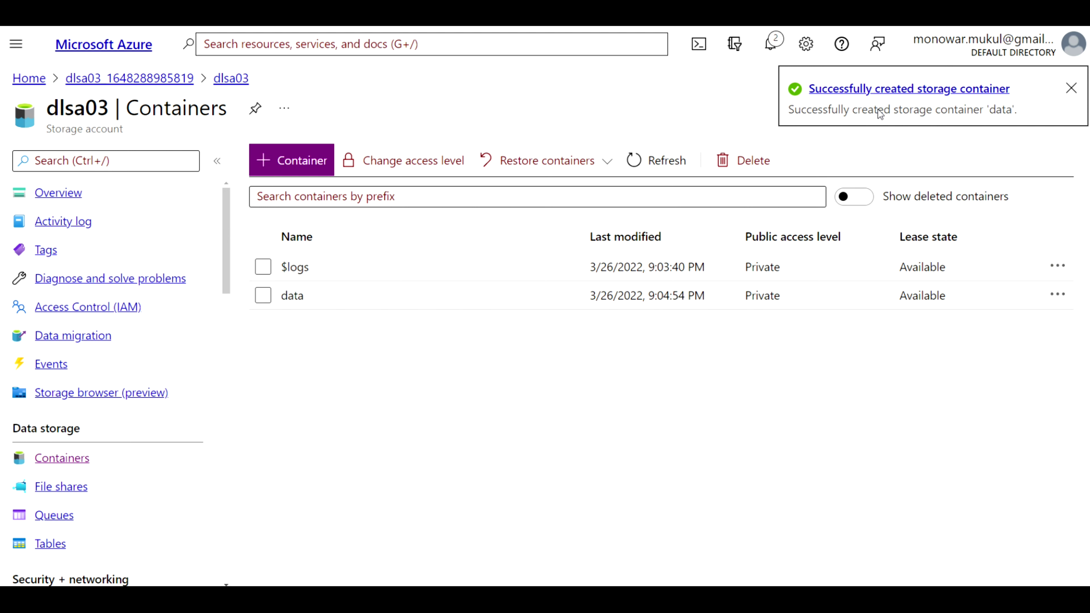
pyautogui.click(1070, 88)
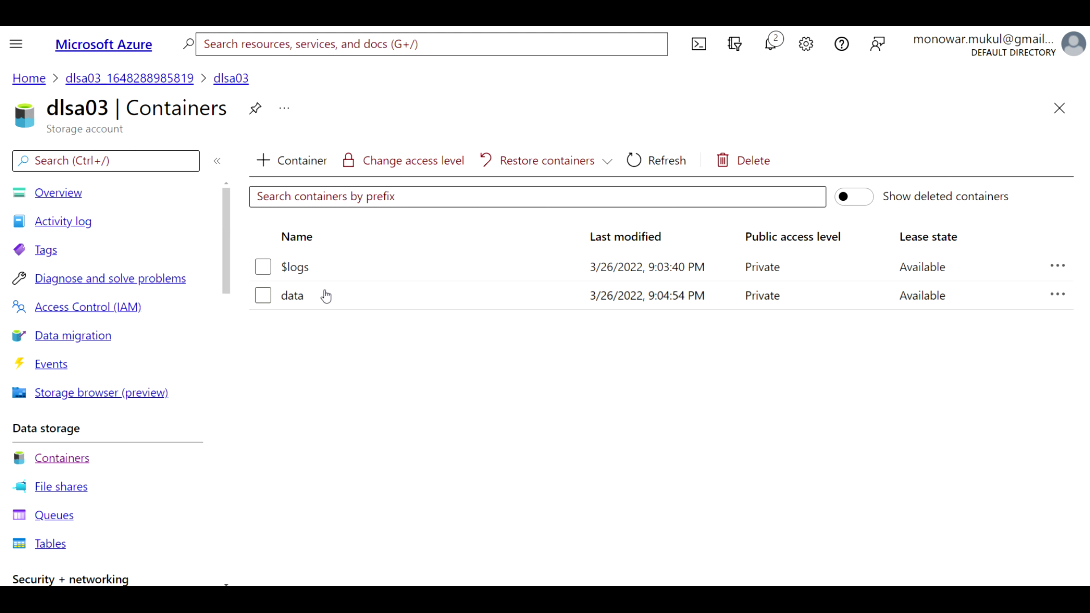
# Inside the data container, save a new directory named 'output'
pyautogui.click(313, 296)
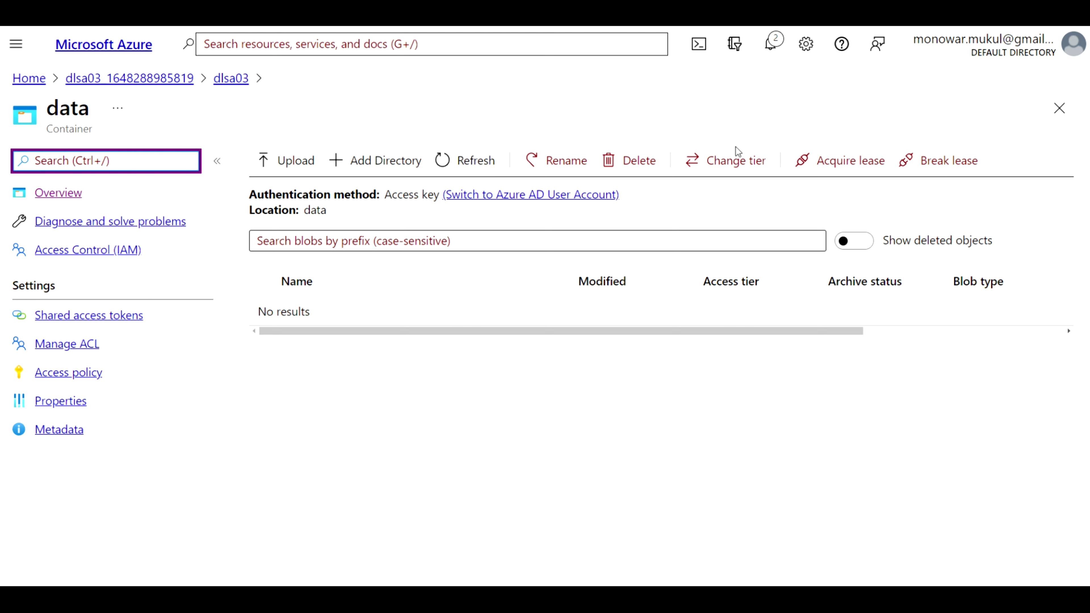
pyautogui.click(379, 164)
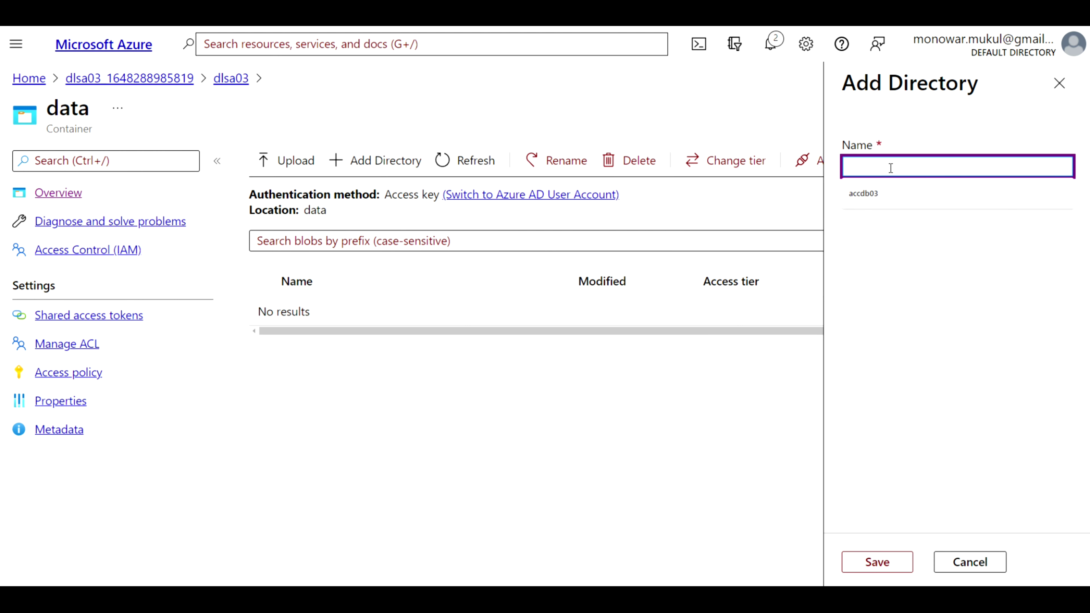
pyautogui.write('output')
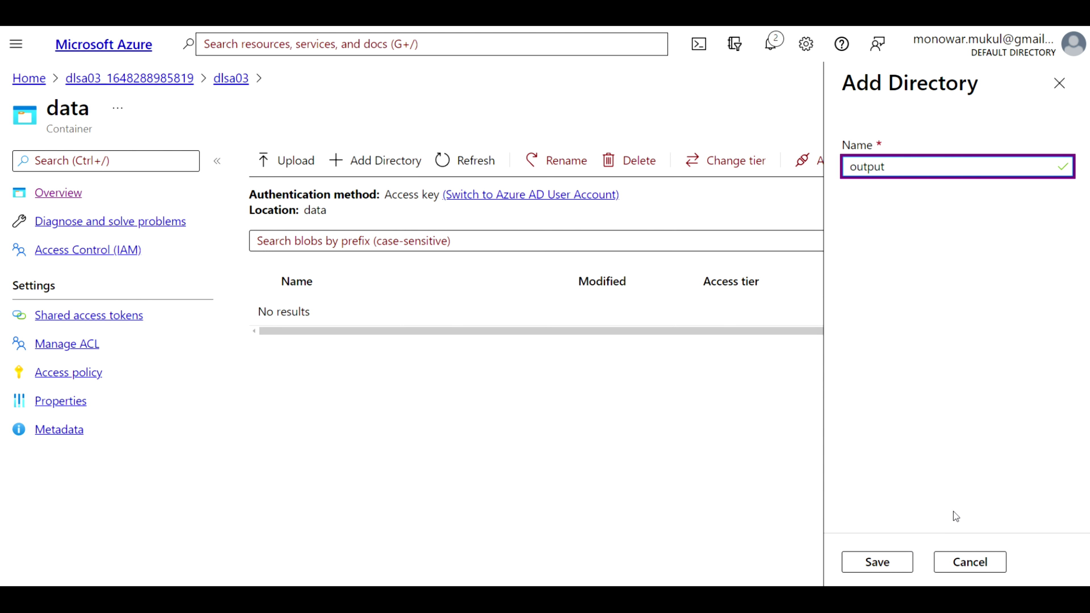
pyautogui.click(894, 561)
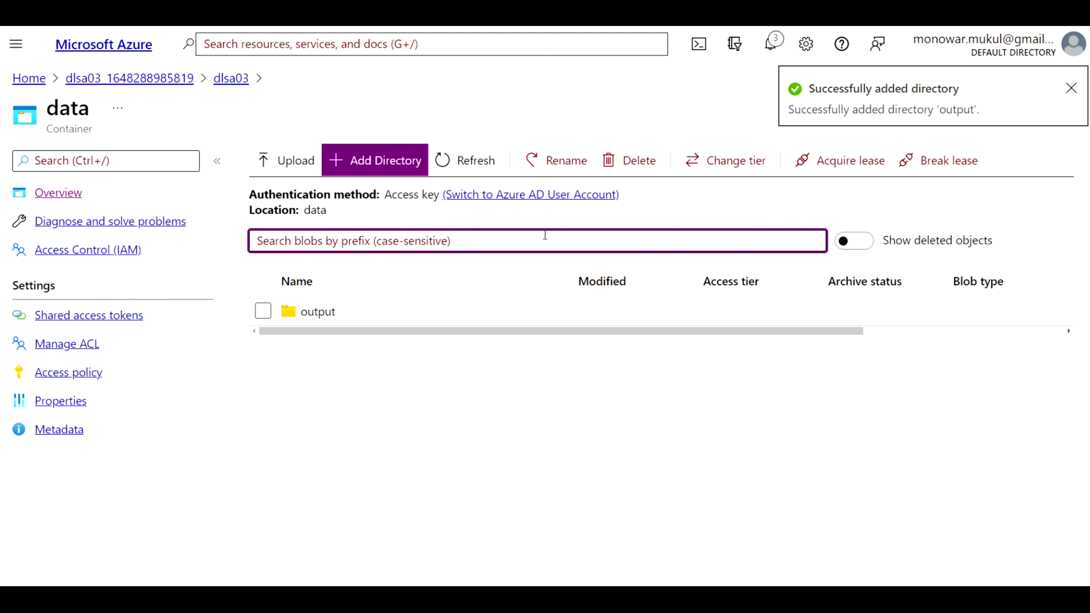
pyautogui.click(387, 165)
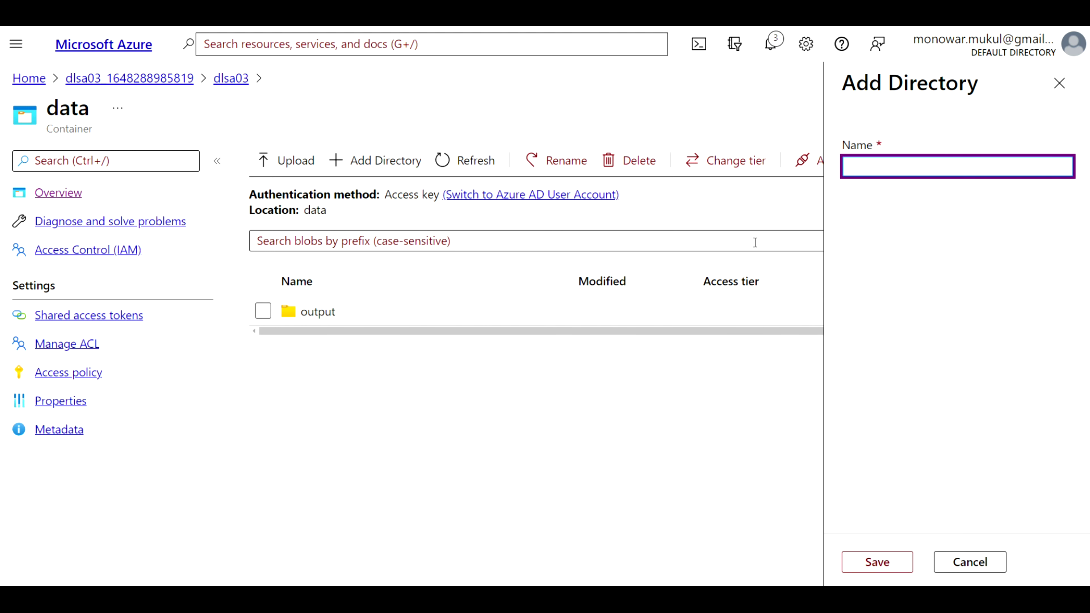
# Save a second directory named 'logs' in the data container
pyautogui.write('logs')
pyautogui.click(883, 562)
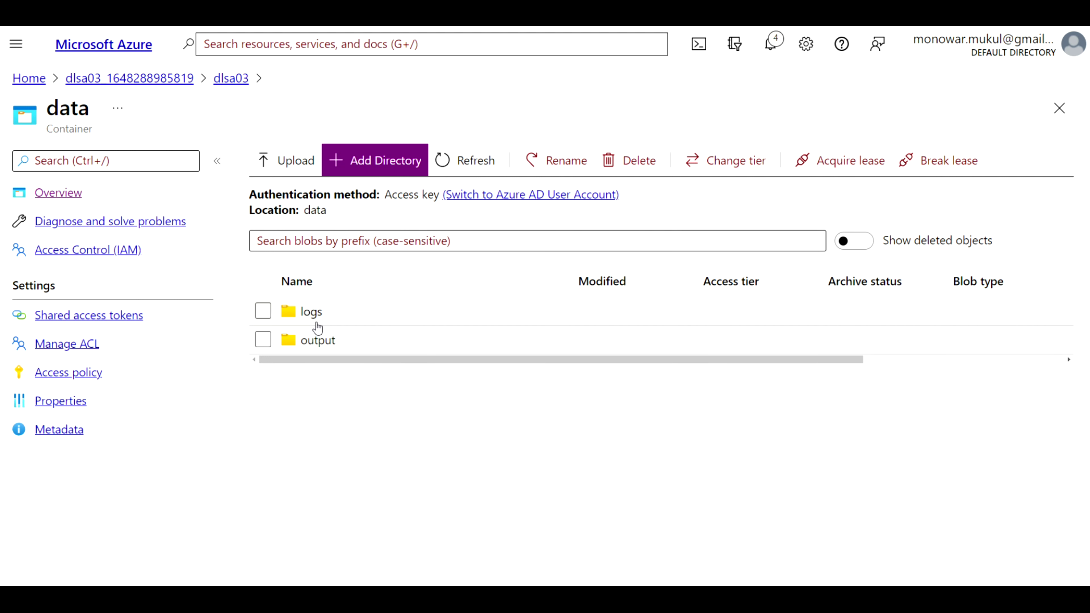
pyautogui.click(310, 341)
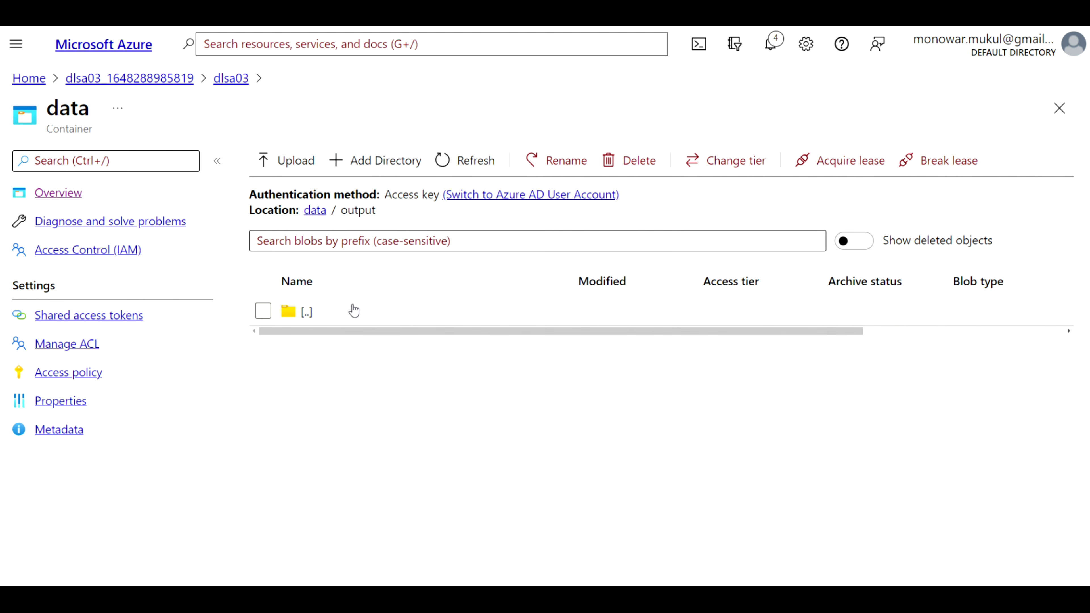
# Enter the output folder and bring up its Upload blob pane
pyautogui.click(491, 249)
pyautogui.click(383, 271)
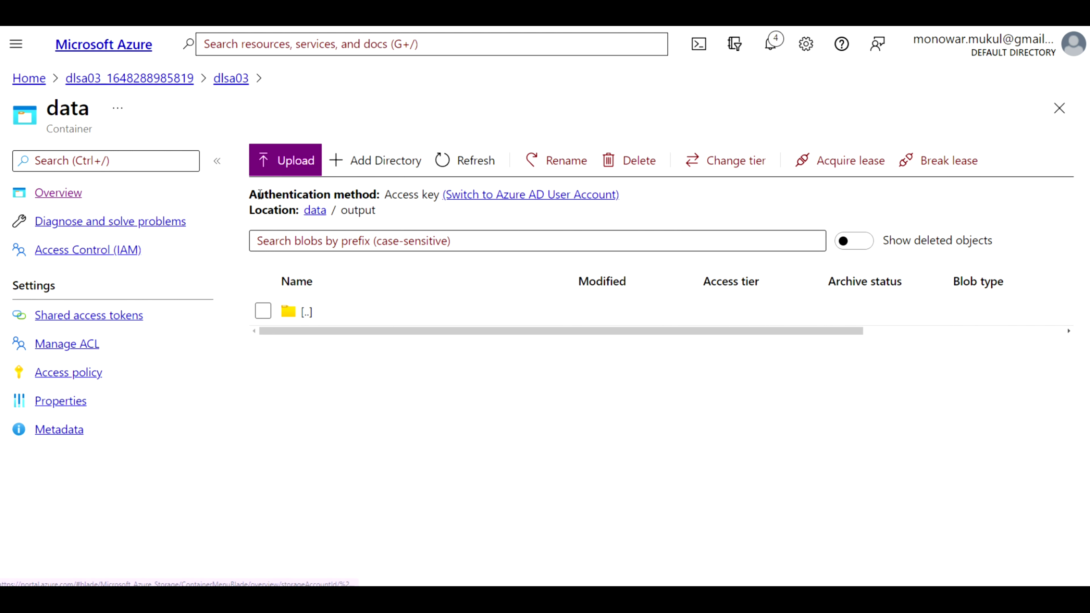
pyautogui.click(293, 163)
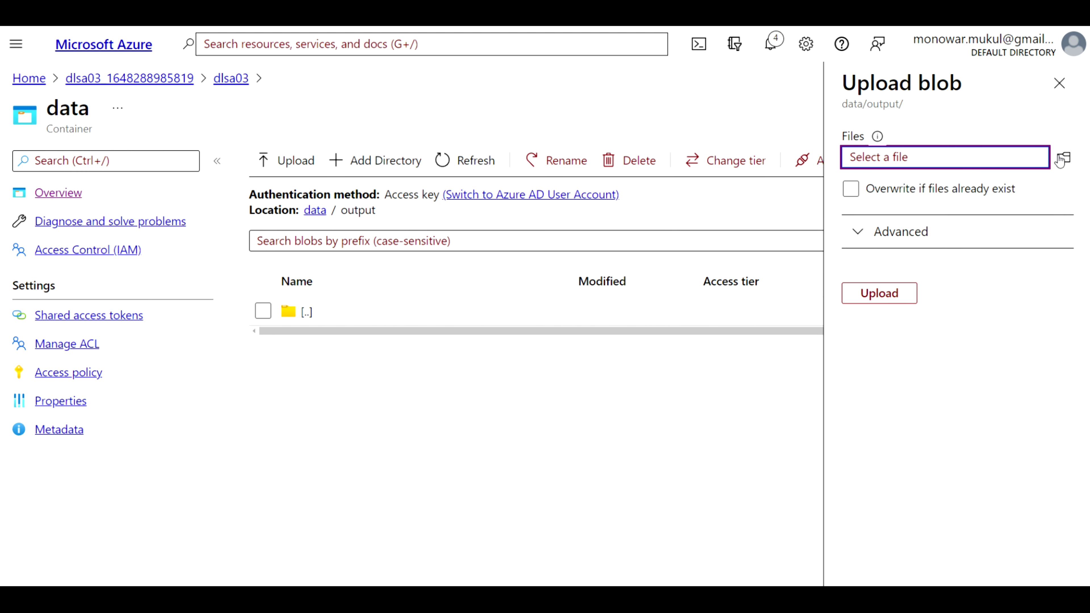
# Upload 1330789.jpg into the output folder and view its blob properties
pyautogui.click(1065, 158)
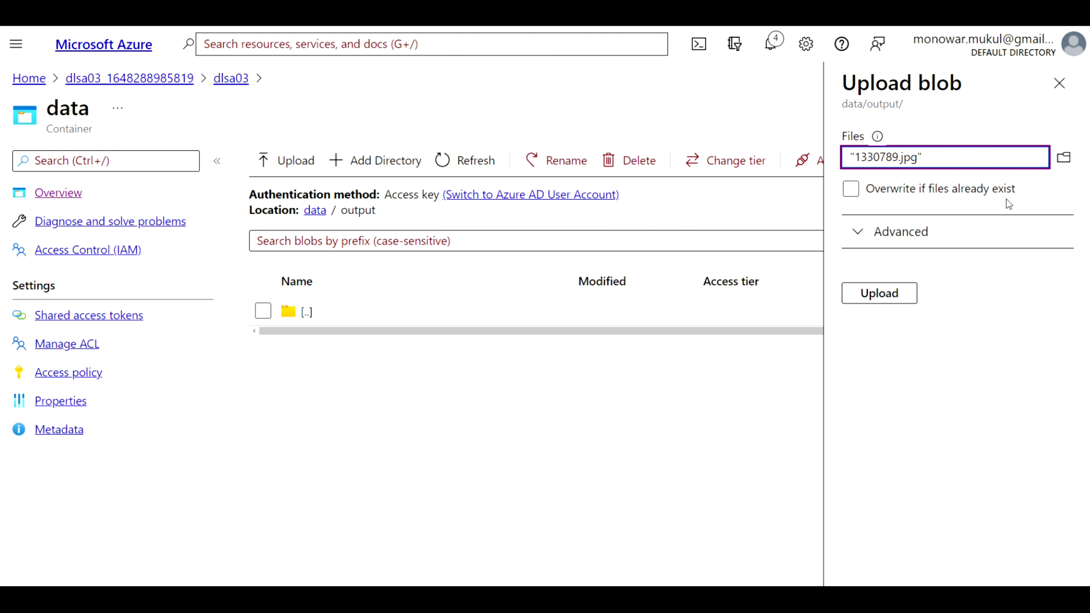
pyautogui.click(906, 292)
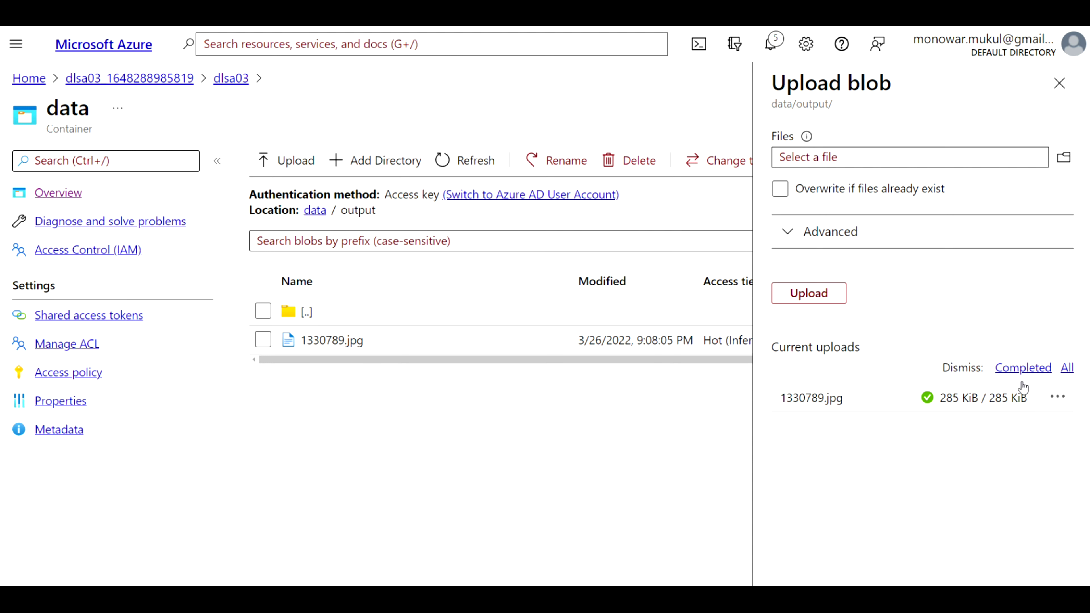
pyautogui.click(857, 399)
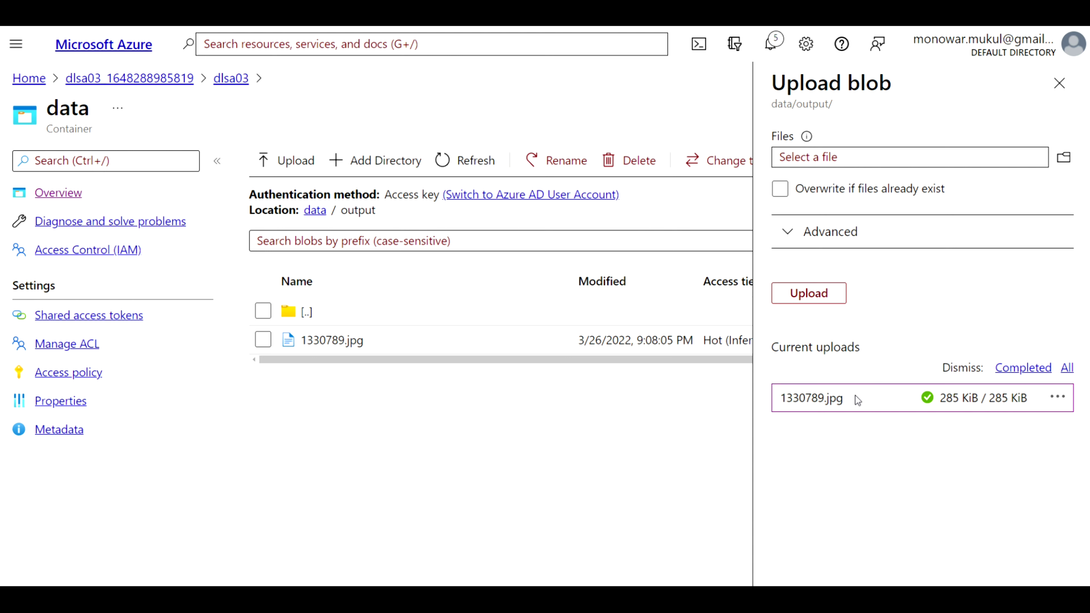
pyautogui.doubleClick(835, 398)
pyautogui.click(1058, 403)
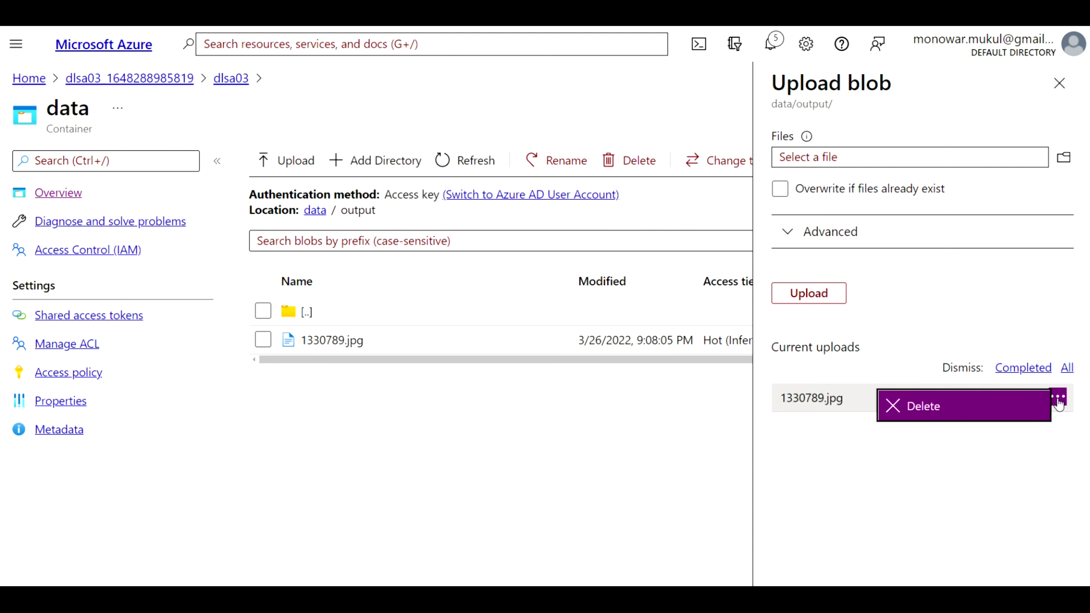
pyautogui.click(953, 502)
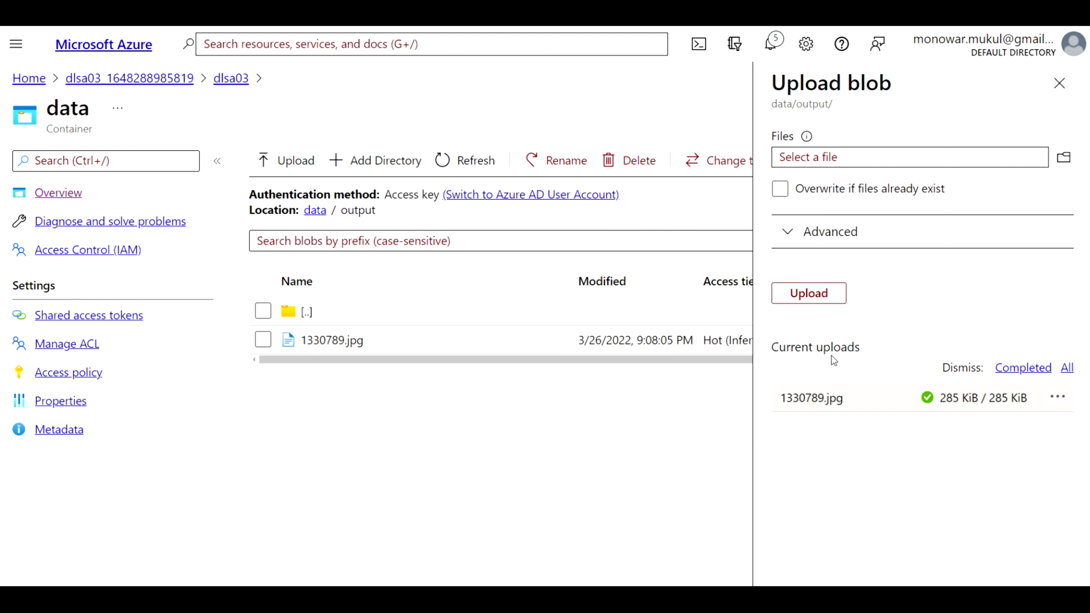
pyautogui.click(407, 340)
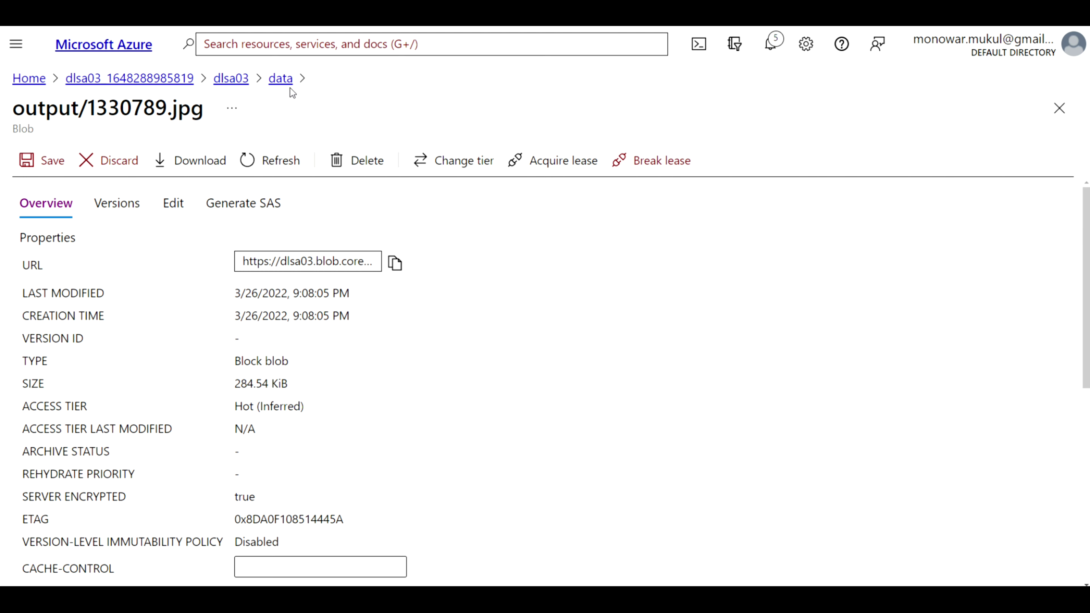
# Open the blob's access tier settings and try switching it to Cool, then Archive
pyautogui.click(480, 169)
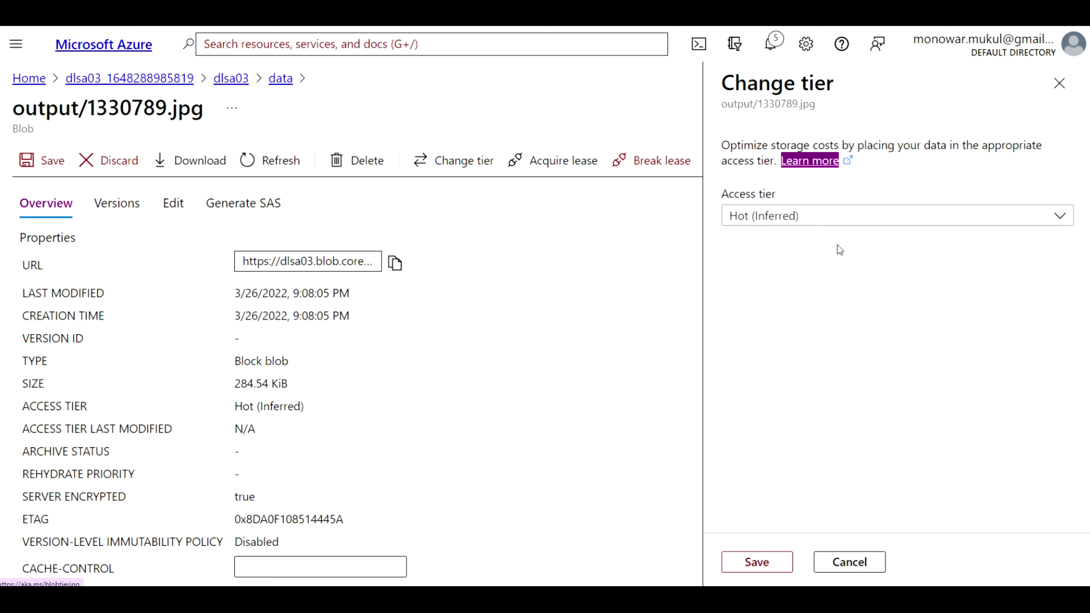
pyautogui.click(1058, 216)
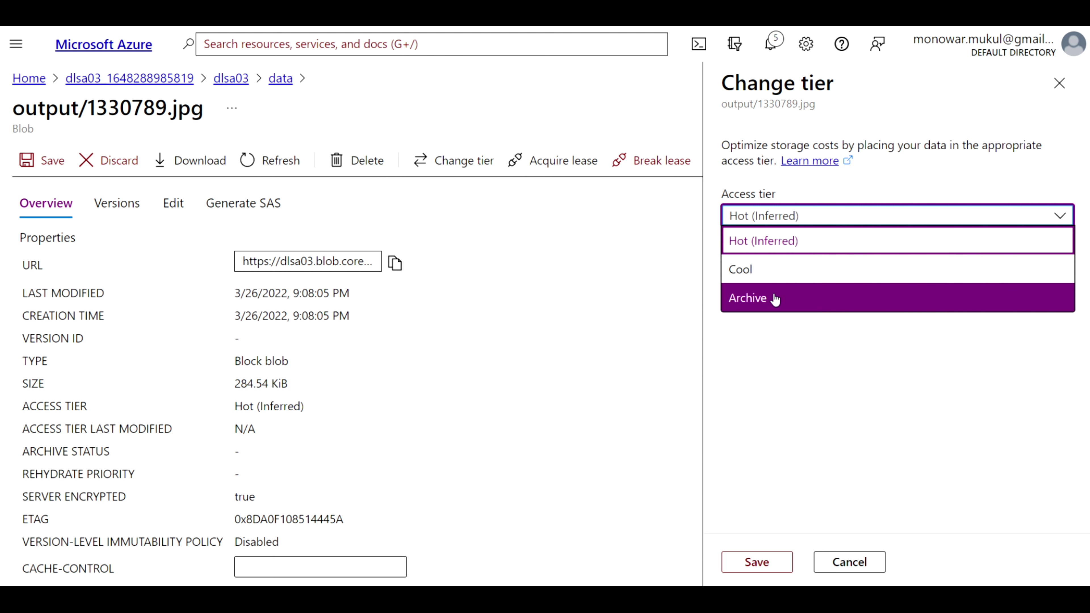
pyautogui.click(768, 274)
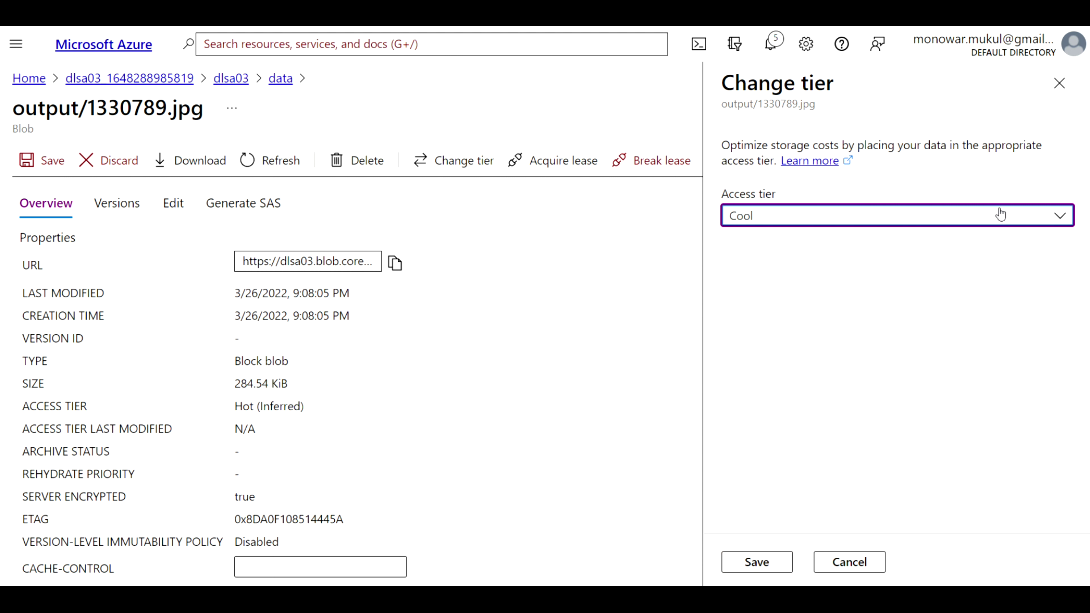
pyautogui.click(1067, 221)
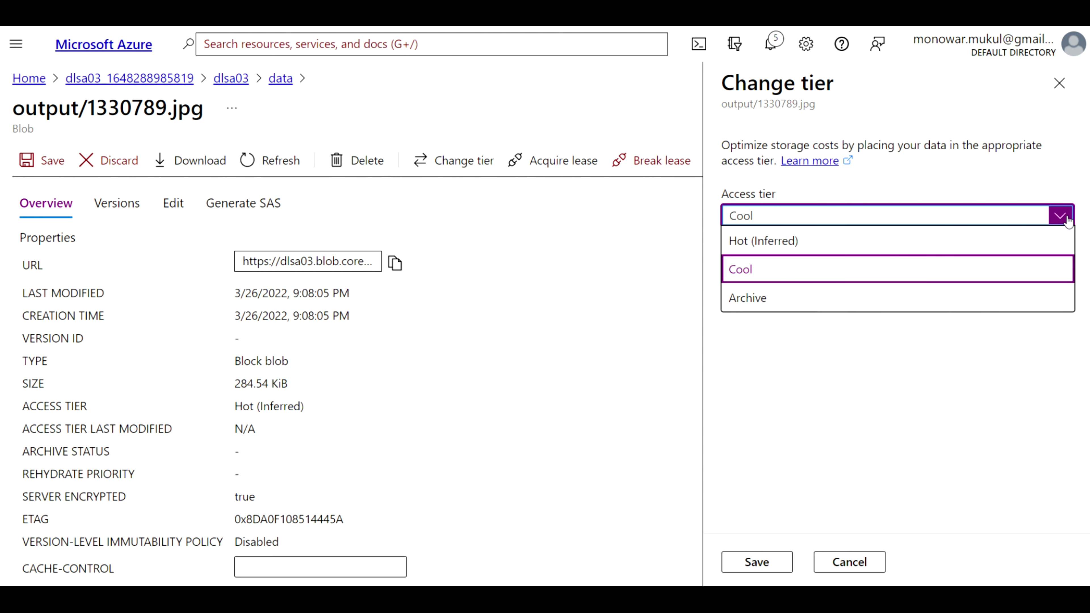
pyautogui.click(873, 301)
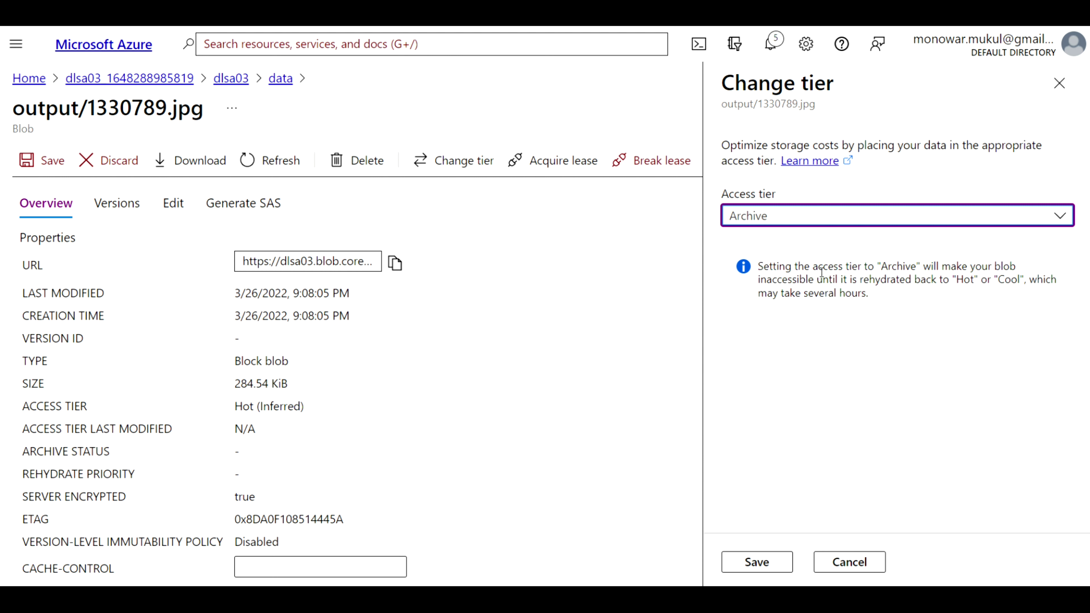
pyautogui.click(1058, 215)
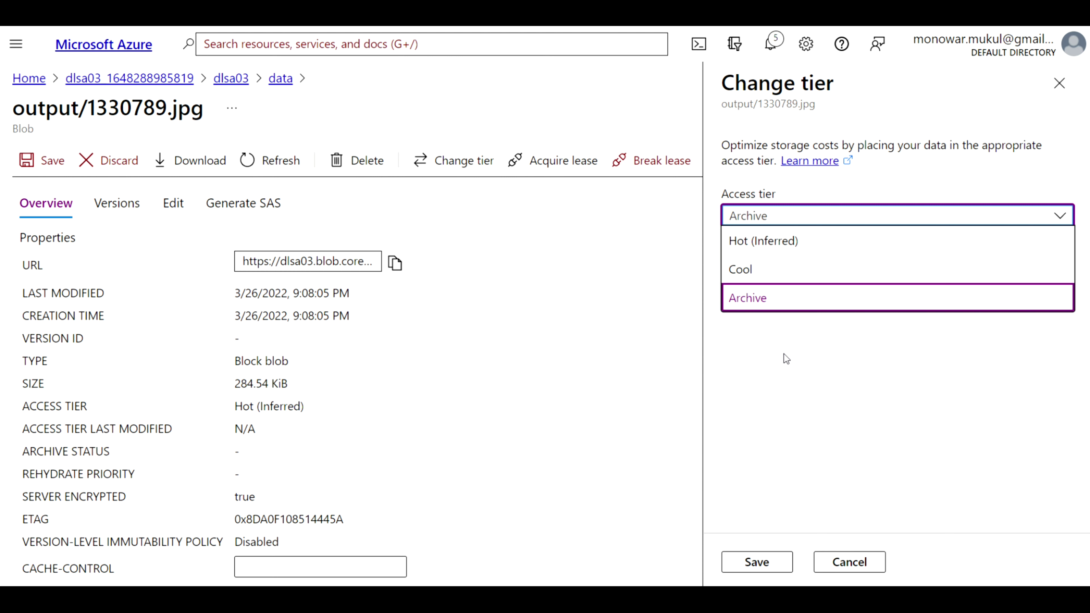
pyautogui.click(784, 373)
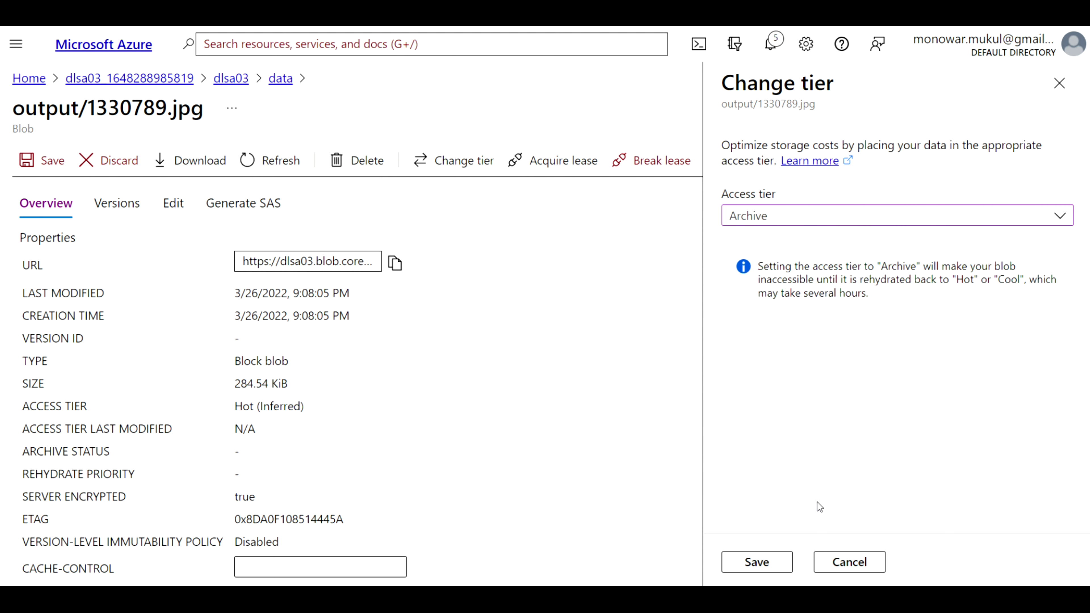
# Discard the tier change, close the blob pane and return to the Azure home page
pyautogui.click(847, 565)
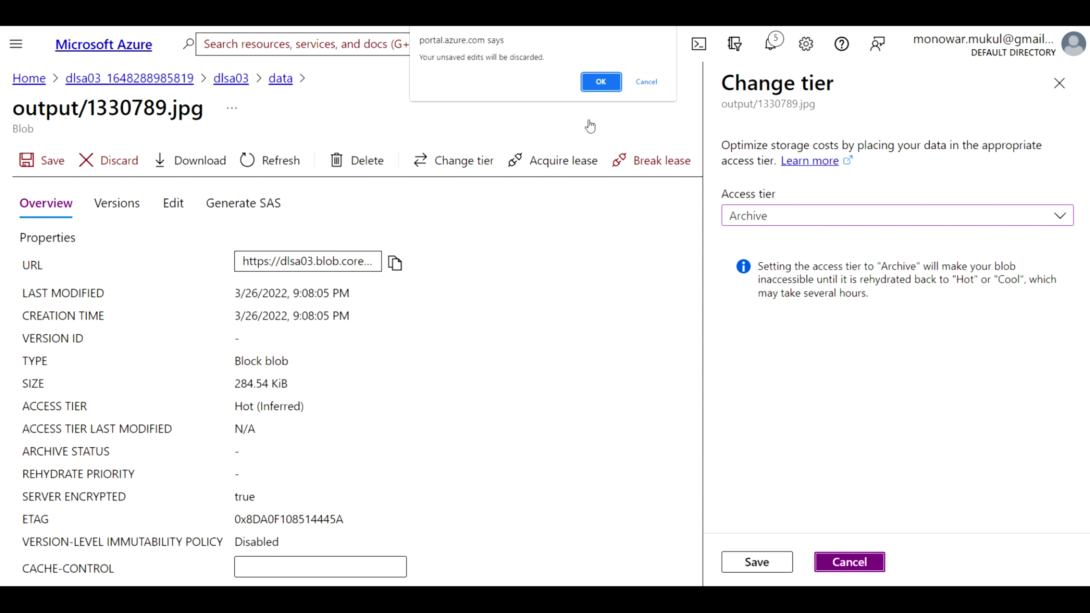
pyautogui.click(600, 81)
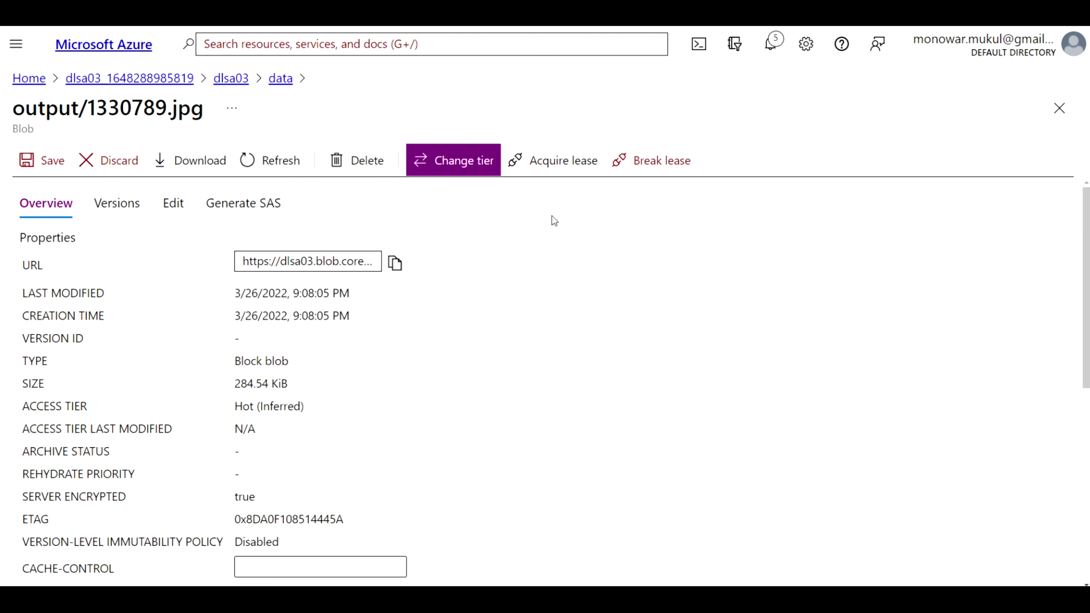
pyautogui.click(1060, 109)
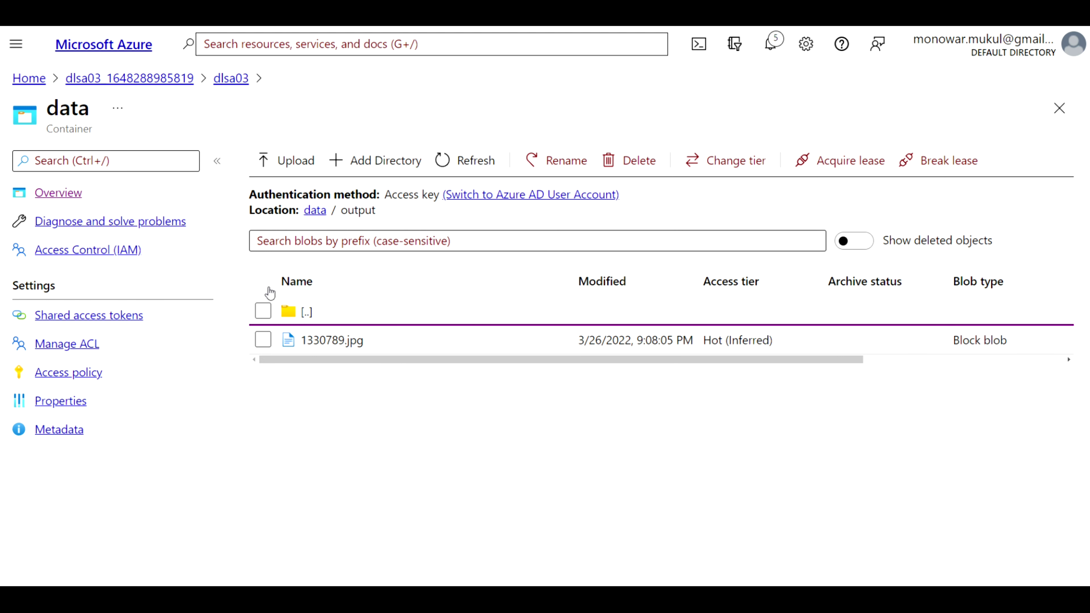
pyautogui.click(28, 77)
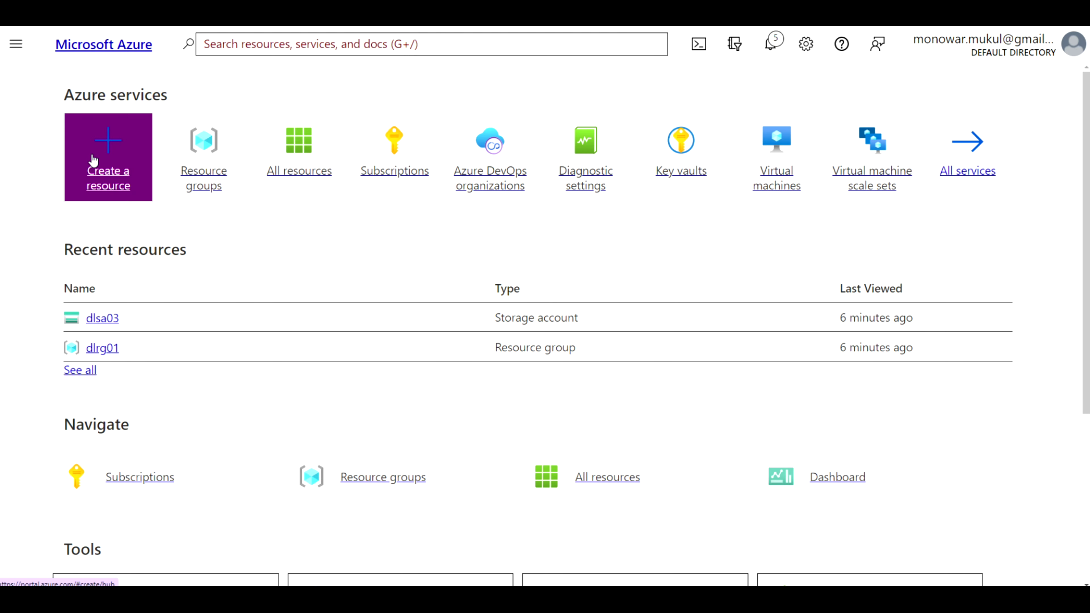
# Search 'events hubs' under Create a resource and begin creating an Event Hubs namespace
pyautogui.click(92, 155)
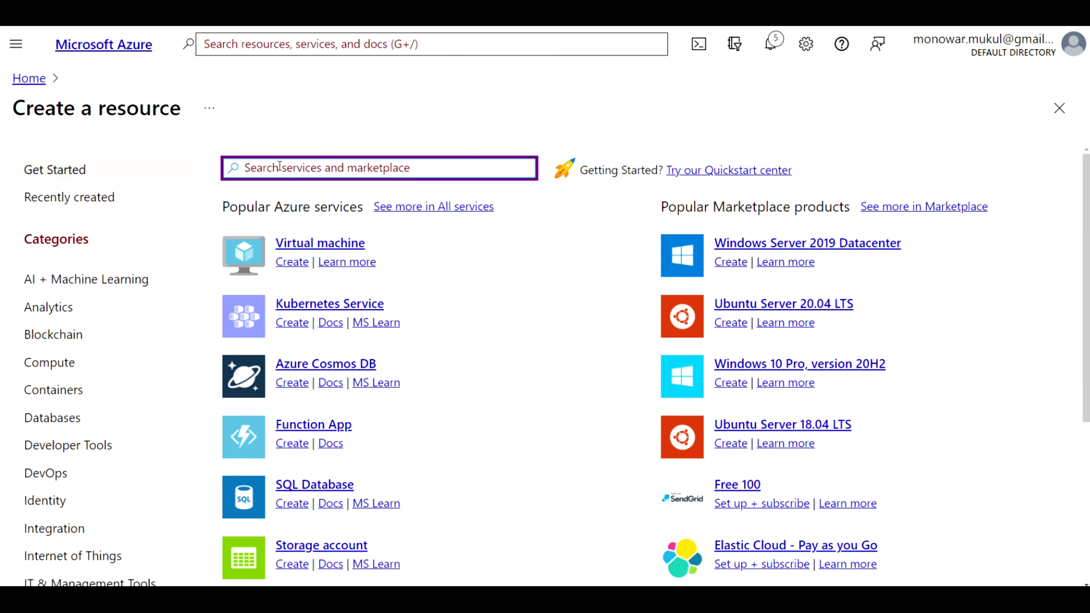
pyautogui.write('events')
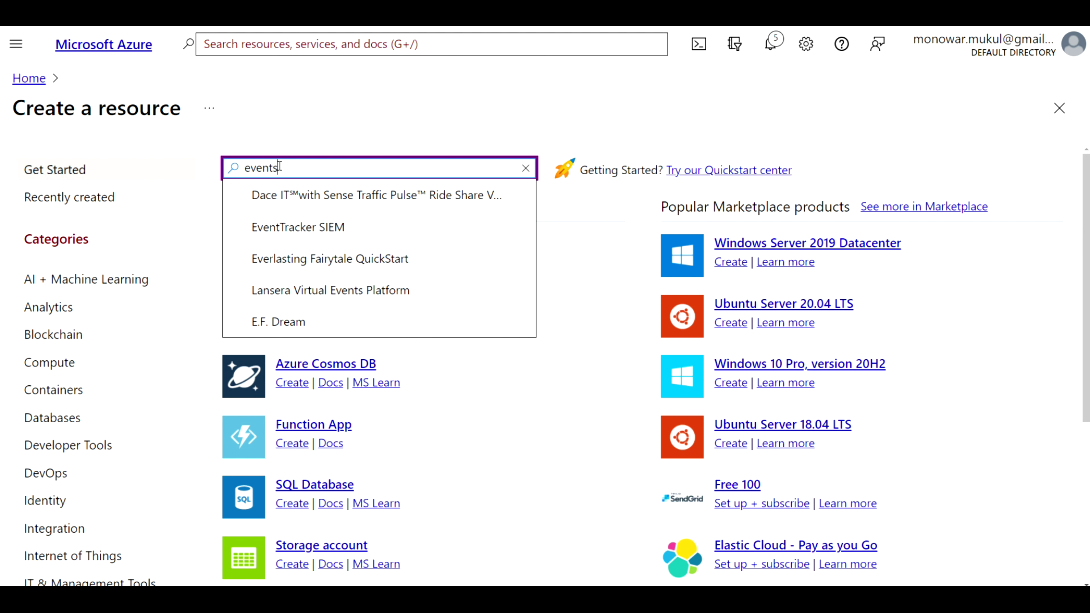
pyautogui.write(' hu')
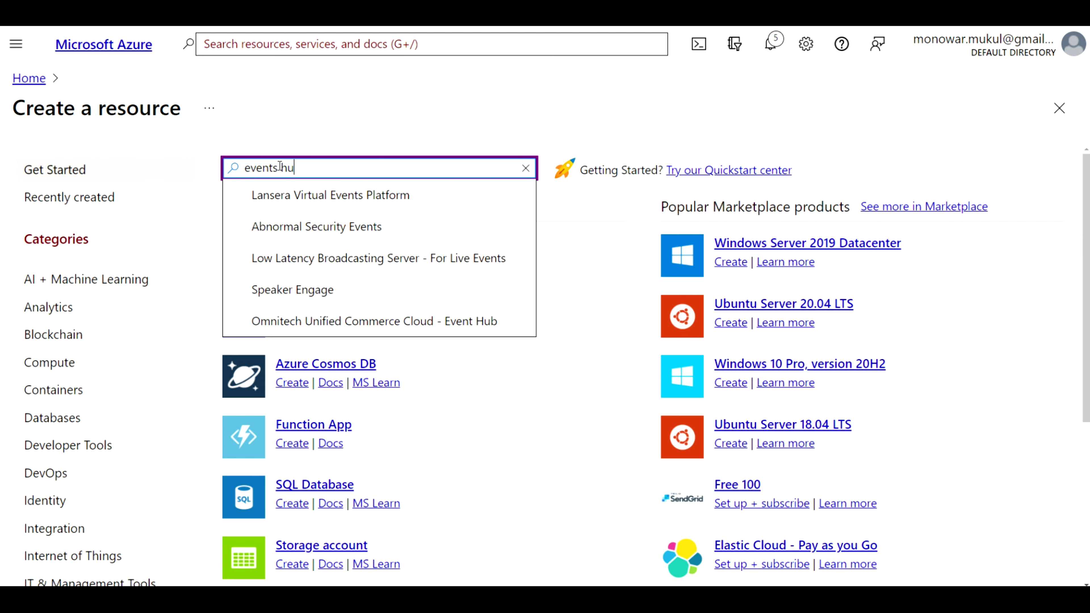
pyautogui.write('bs')
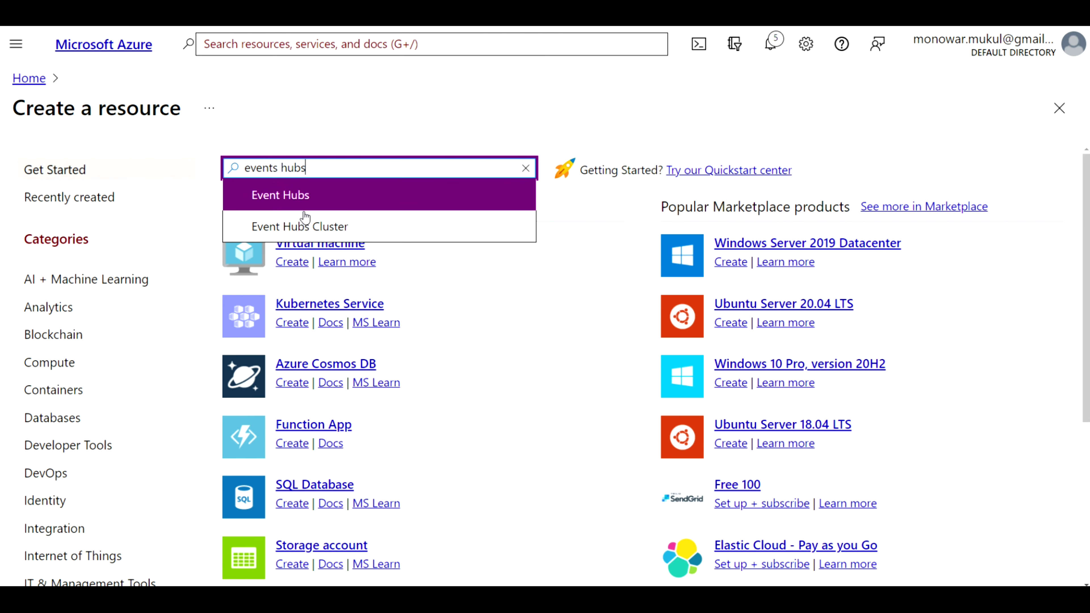
pyautogui.click(297, 197)
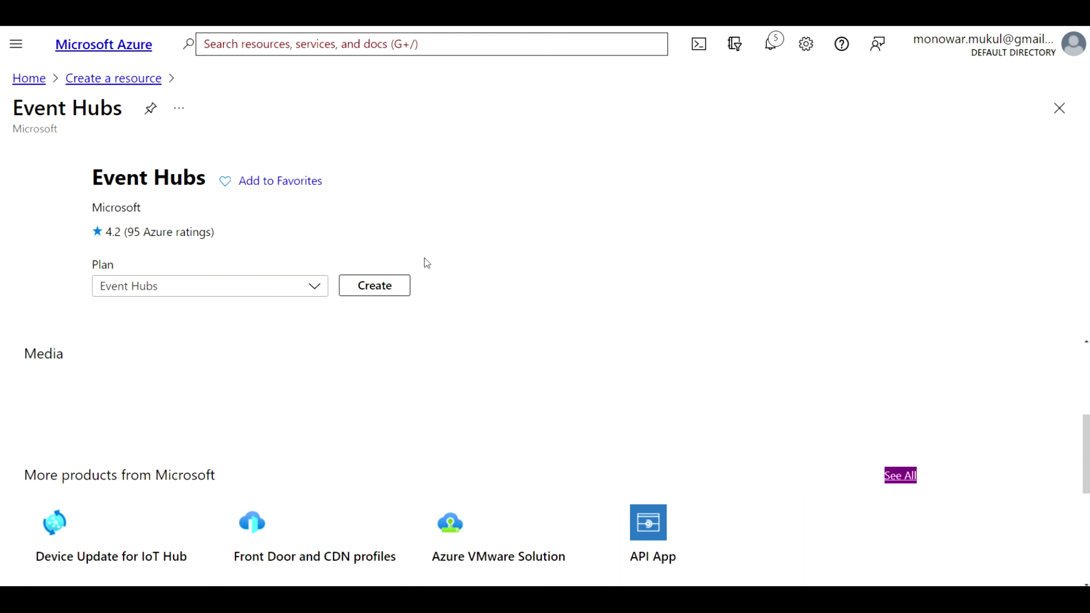
pyautogui.click(383, 287)
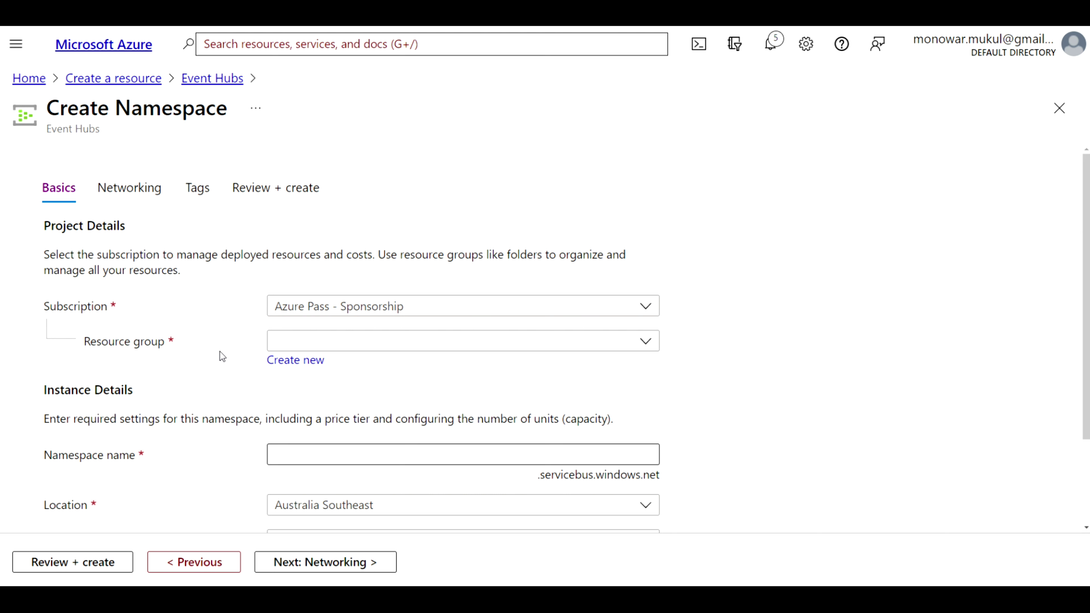
# Choose resource group dlrg01 and name the namespace ehn0123
pyautogui.scroll(-1, 220, 352)
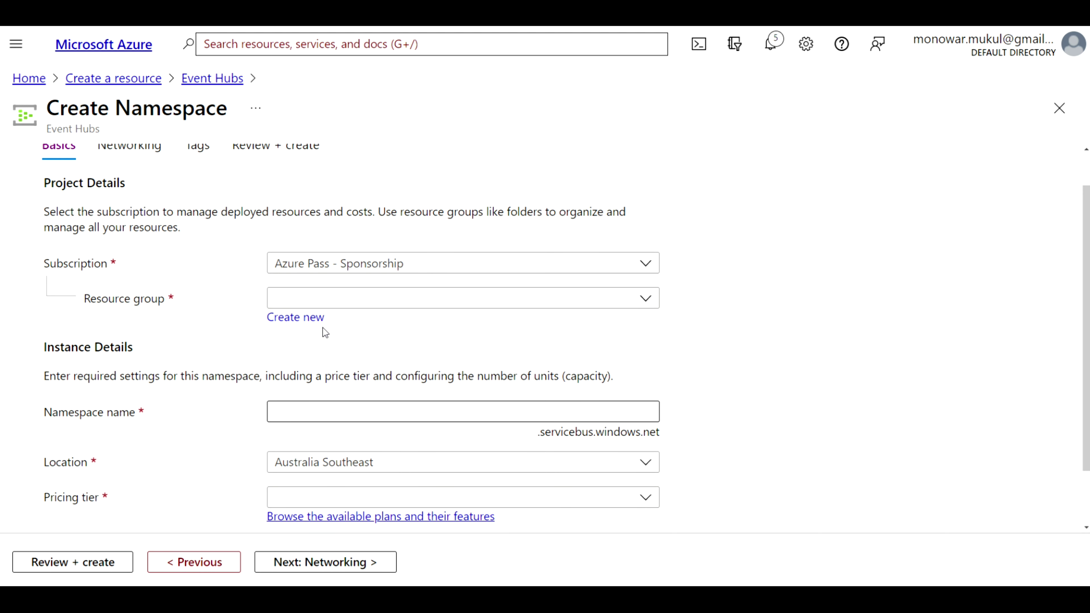
pyautogui.click(645, 300)
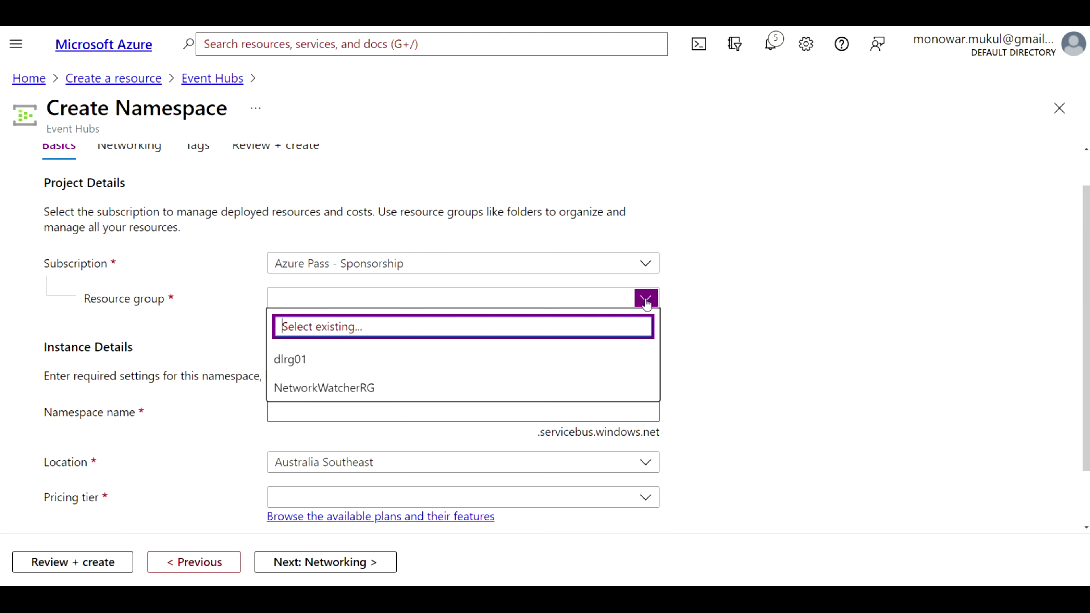
pyautogui.click(326, 365)
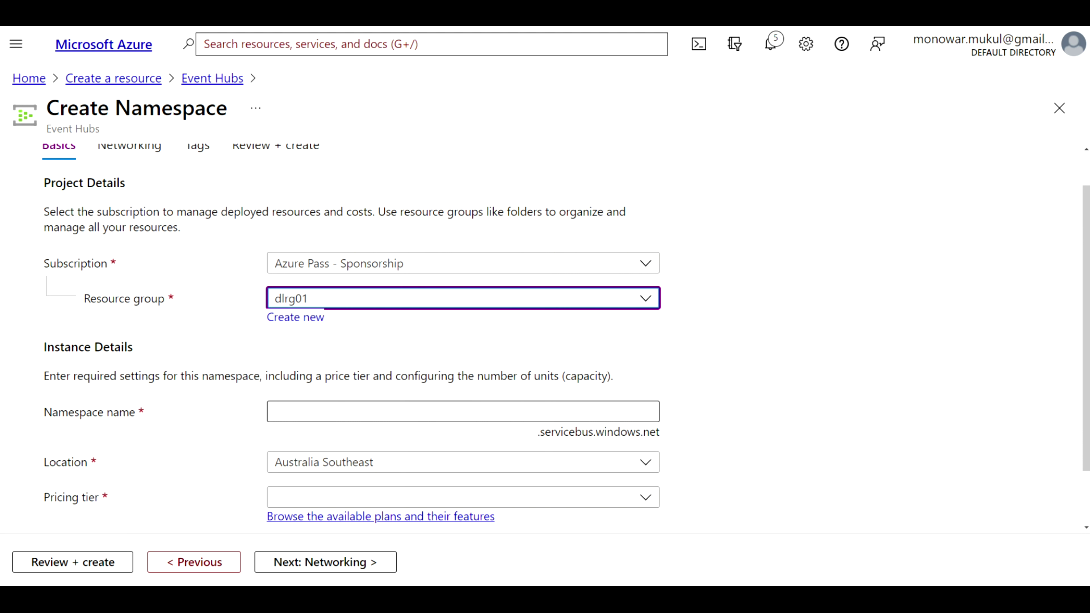
pyautogui.click(463, 411)
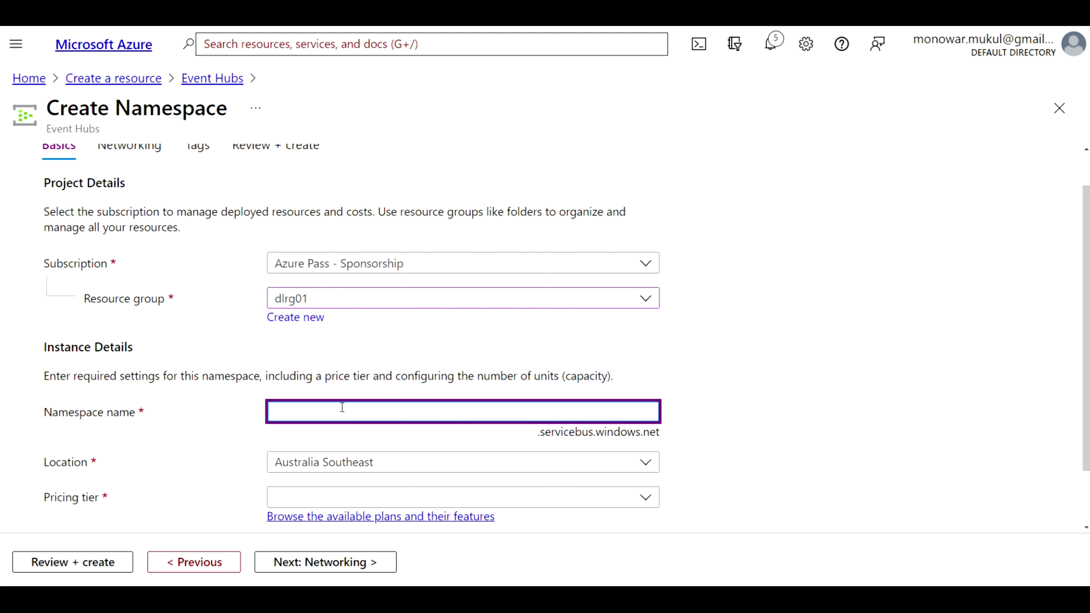
pyautogui.write('ehn01')
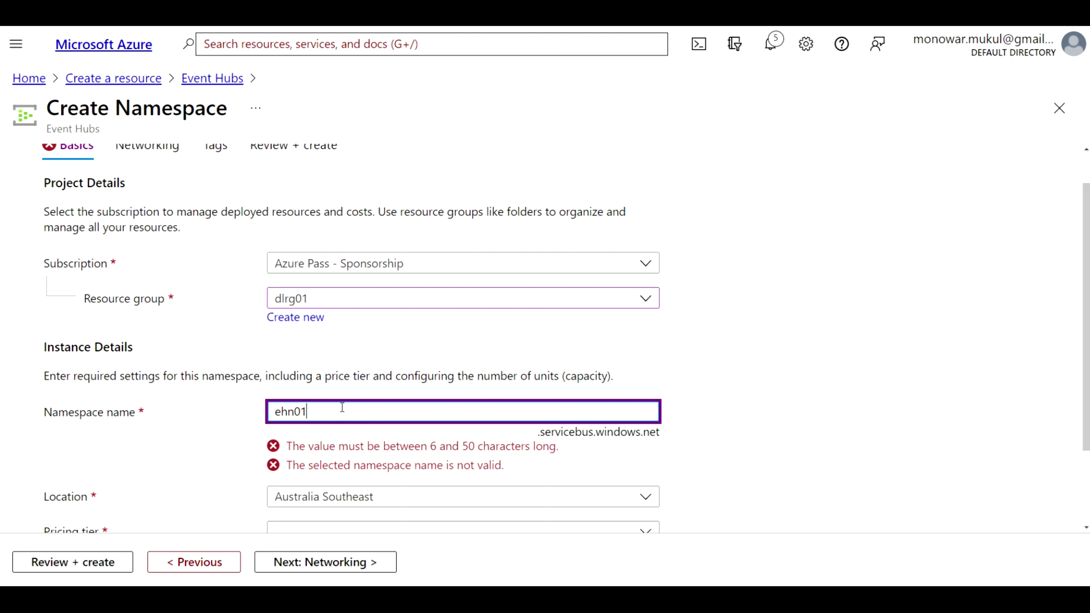
pyautogui.press('BackSpace')
pyautogui.write('3')
pyautogui.press('Left')
pyautogui.write('12')
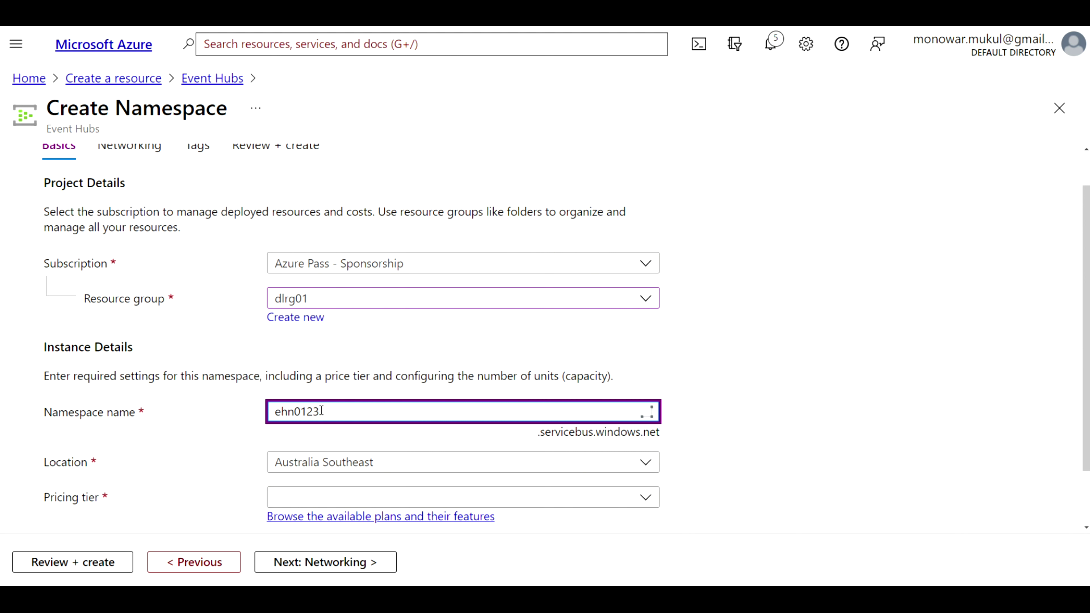
# Set location East US, Standard pricing tier and 15 throughput units
pyautogui.click(401, 467)
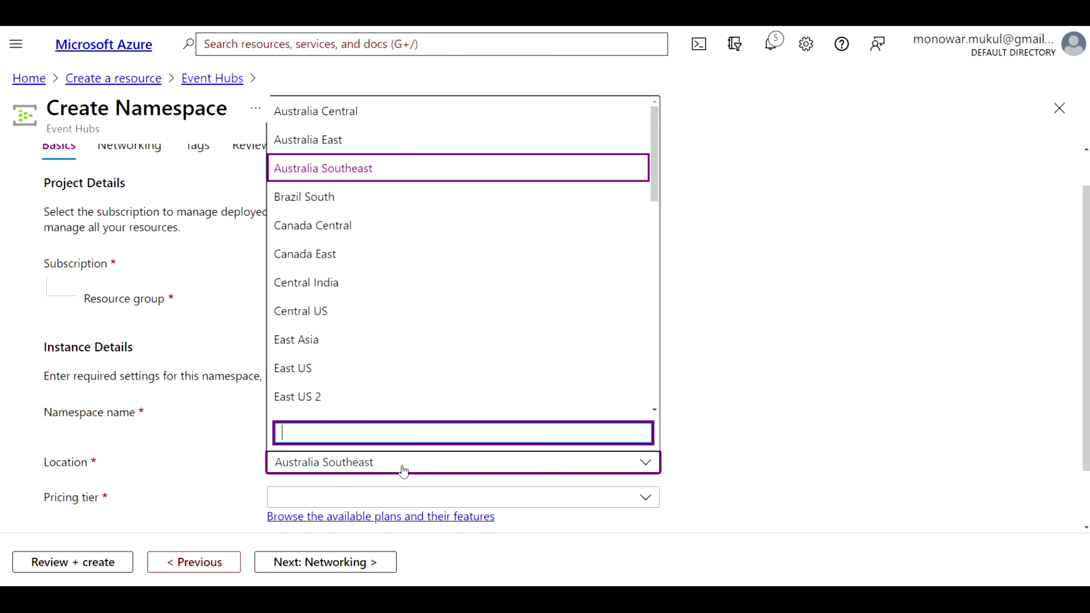
pyautogui.click(316, 366)
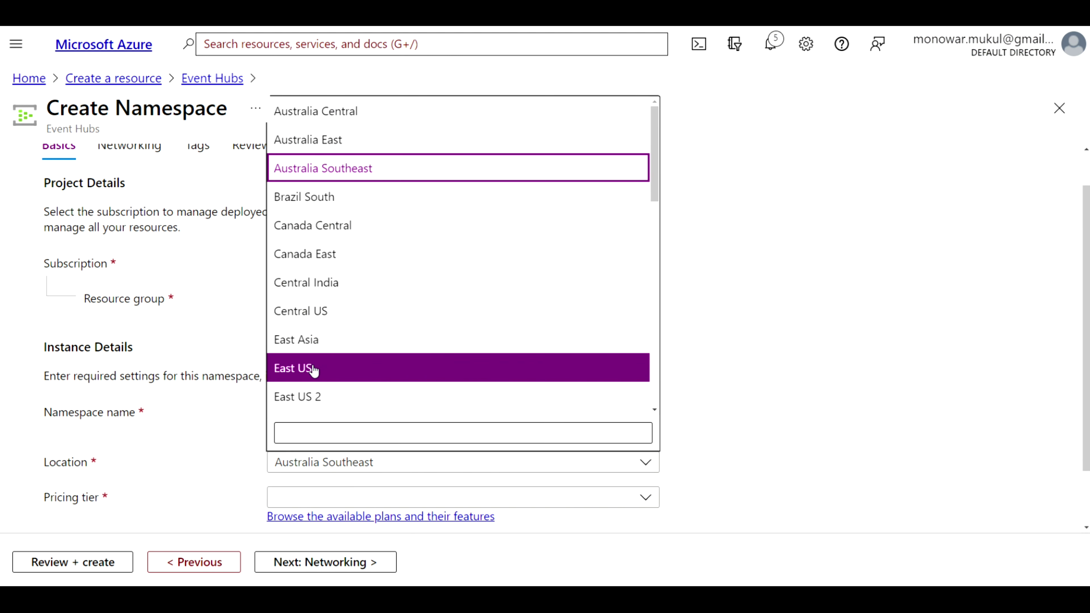
pyautogui.scroll(-2, 774, 309)
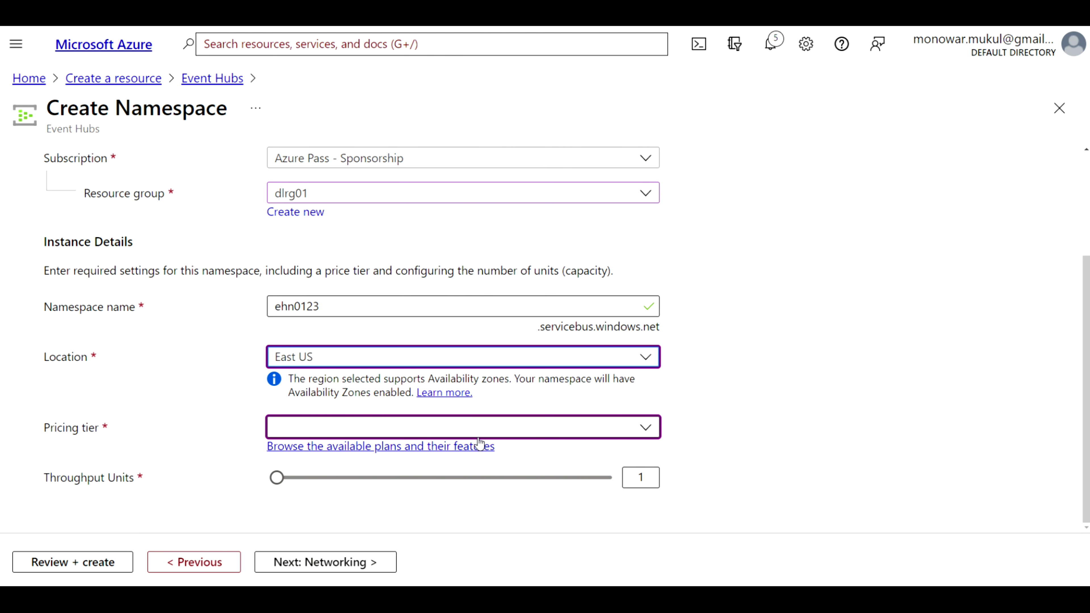
pyautogui.click(642, 431)
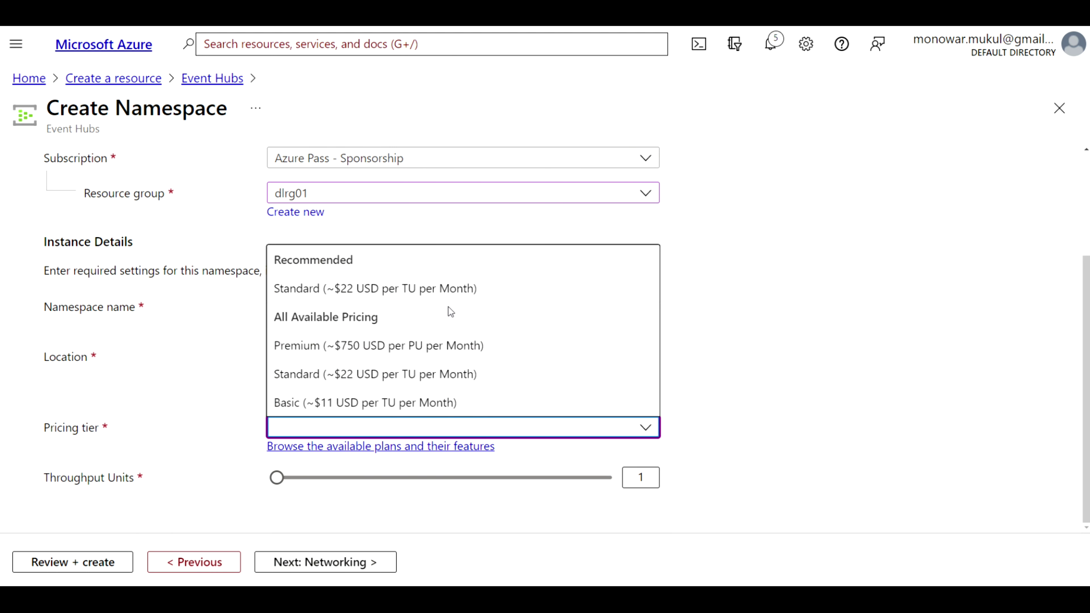
pyautogui.click(432, 289)
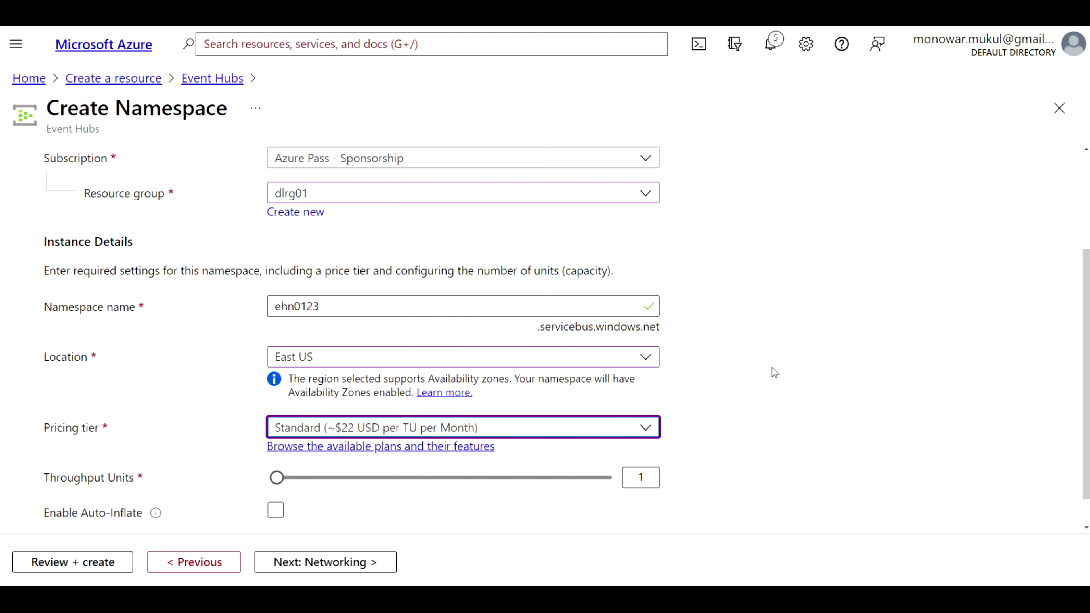
pyautogui.scroll(-1, 768, 395)
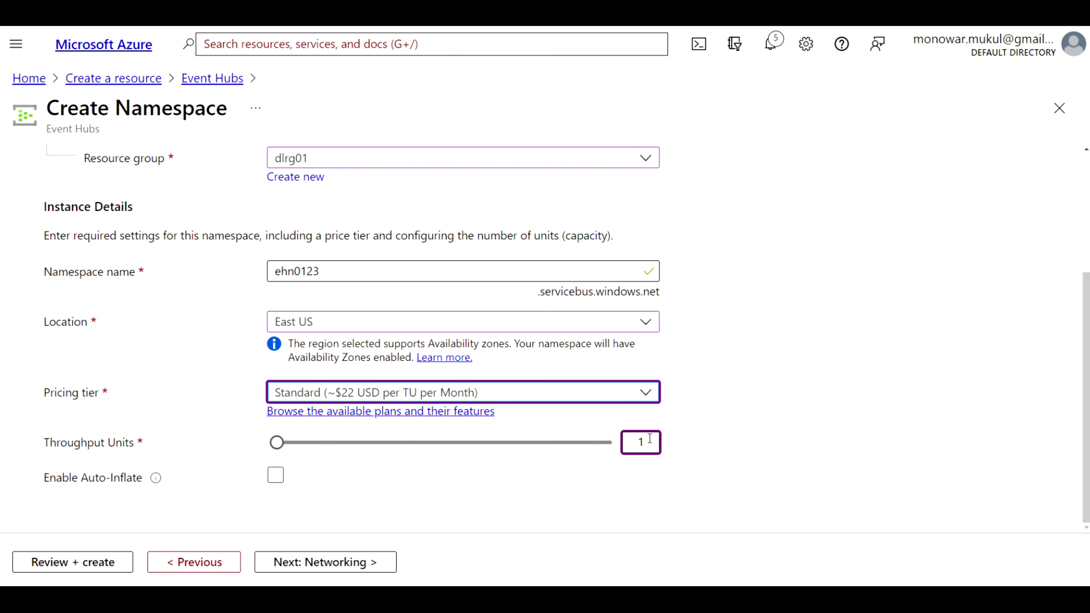
pyautogui.doubleClick(633, 441)
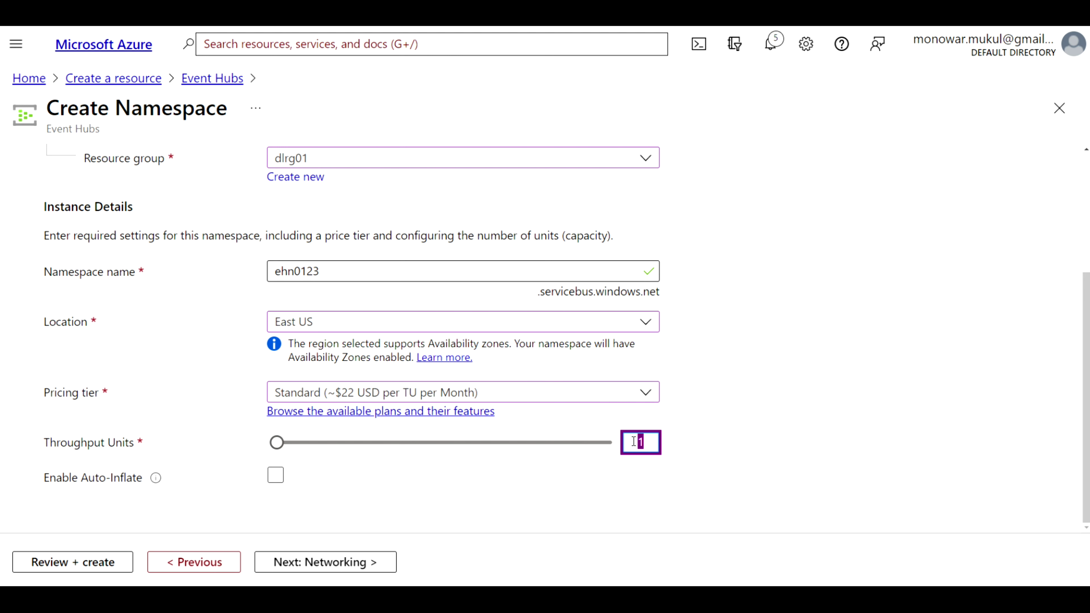
pyautogui.write('15')
# Advance past Networking and Tags to the Review + create step for ehn0123
pyautogui.click(319, 563)
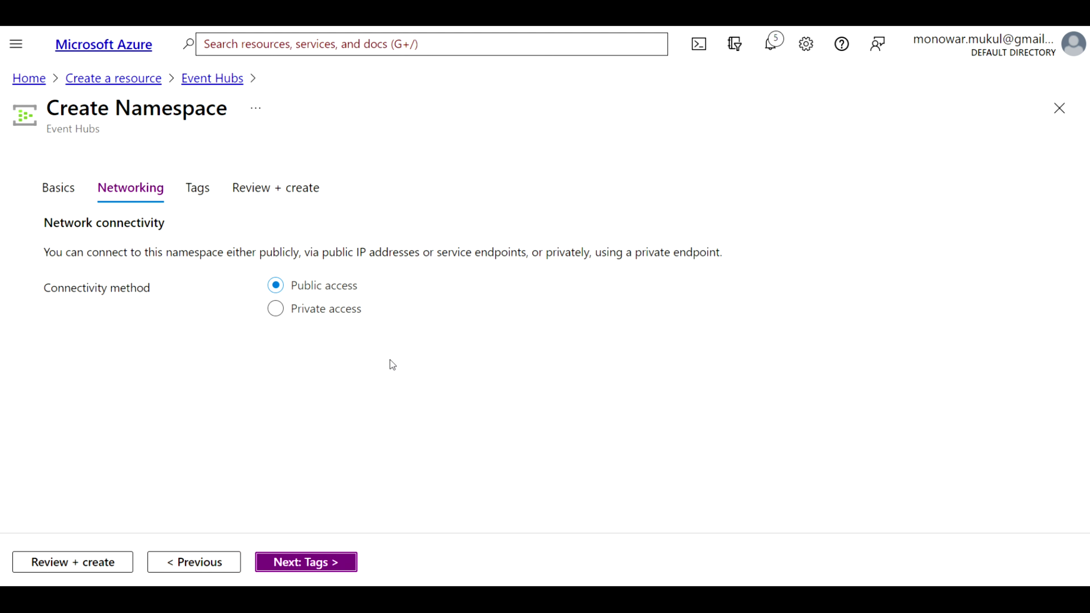
pyautogui.click(299, 570)
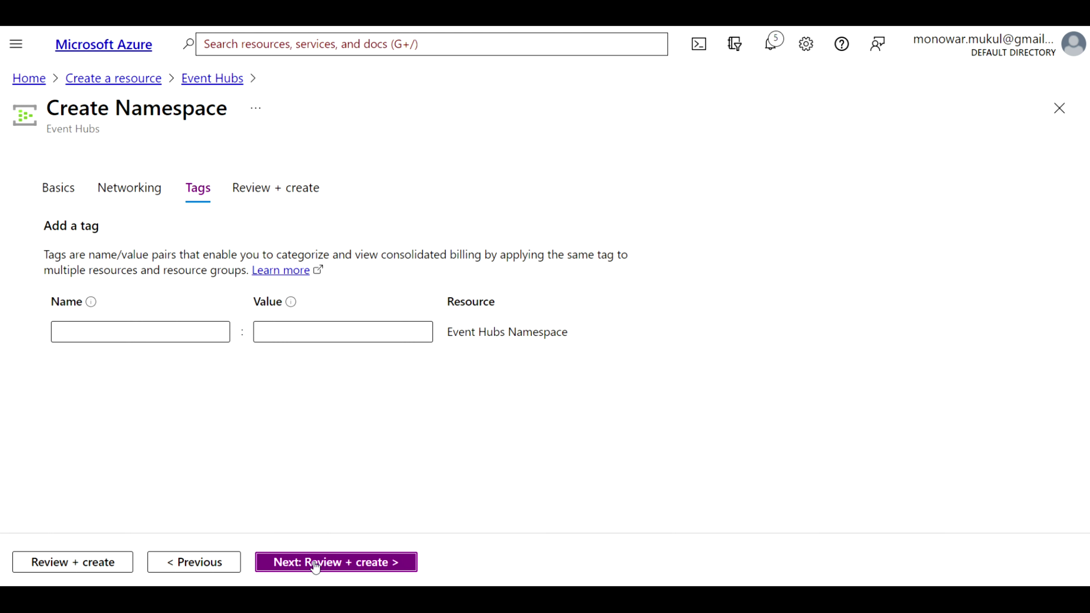
pyautogui.click(314, 565)
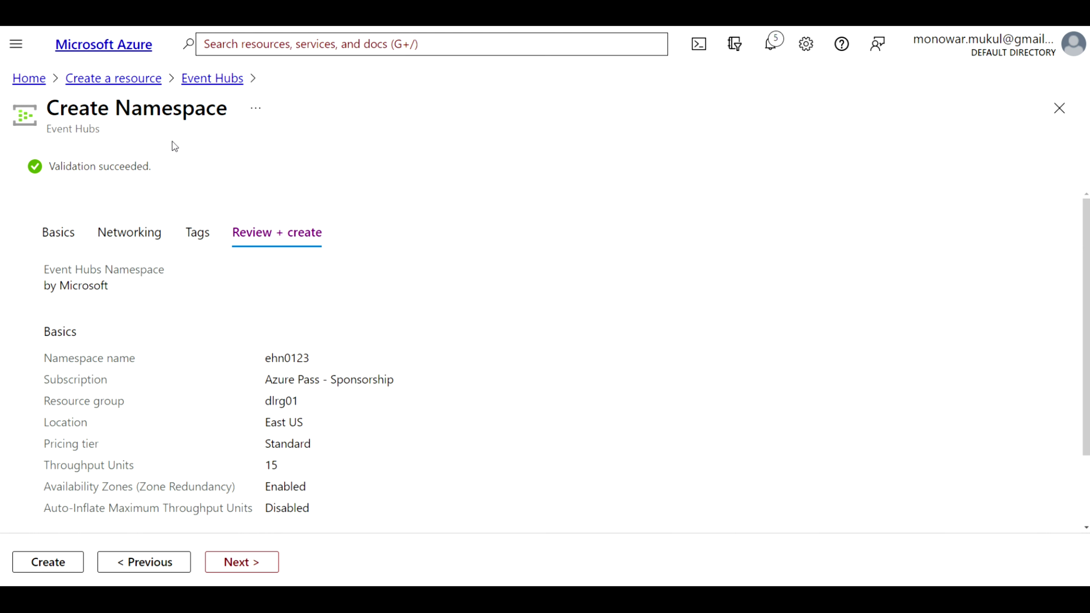
# Create the ehn0123 namespace and open it once deployment finishes
pyautogui.click(51, 567)
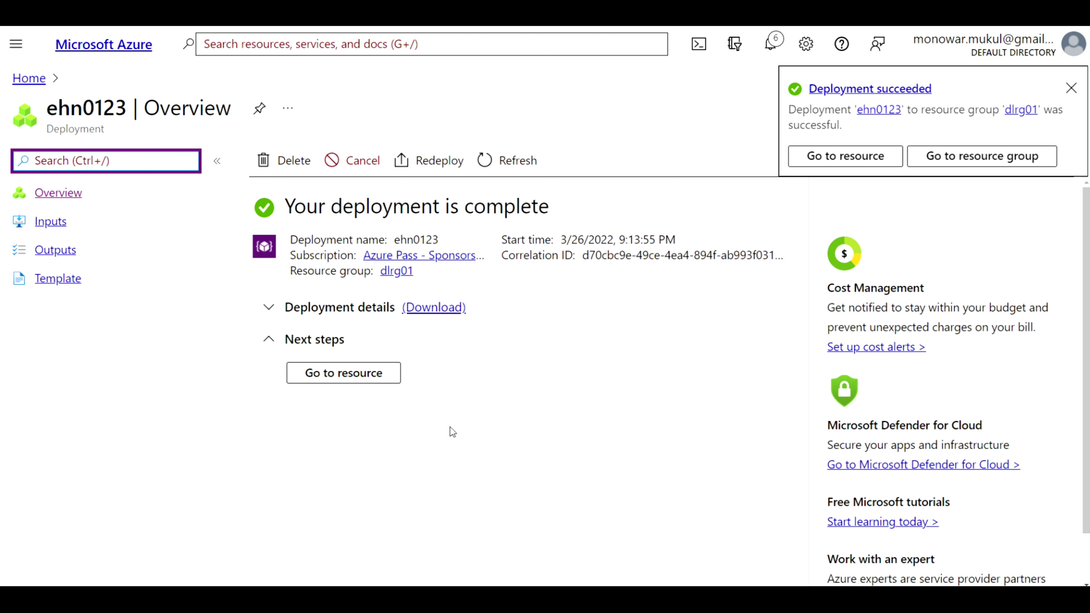
pyautogui.click(373, 373)
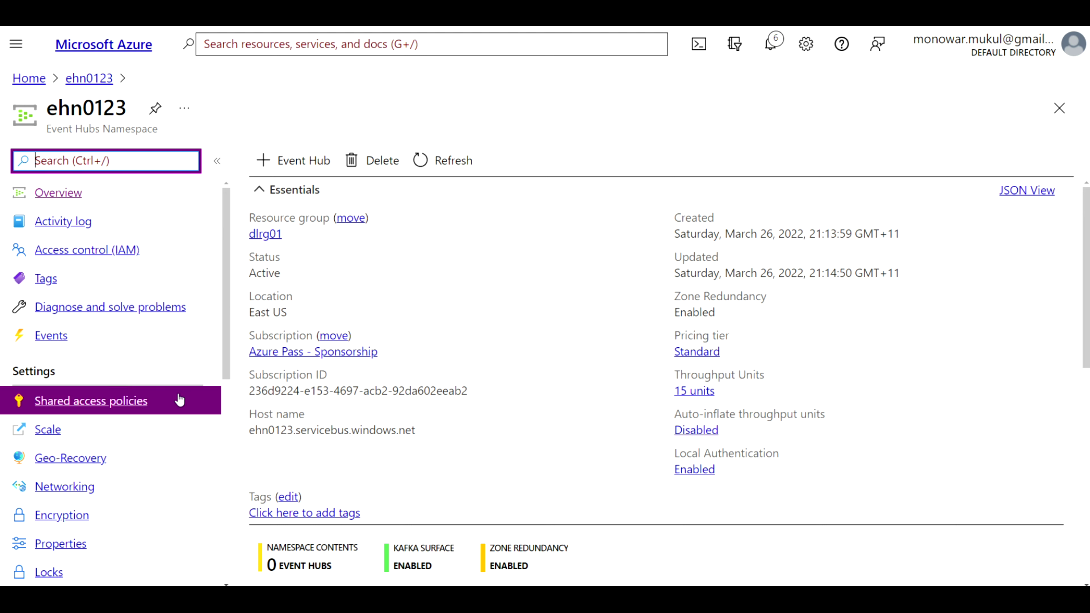
# Show the Event Hubs list under Entities in ehn0123, currently empty
pyautogui.scroll(-2, 172, 385)
pyautogui.scroll(-4, 171, 390)
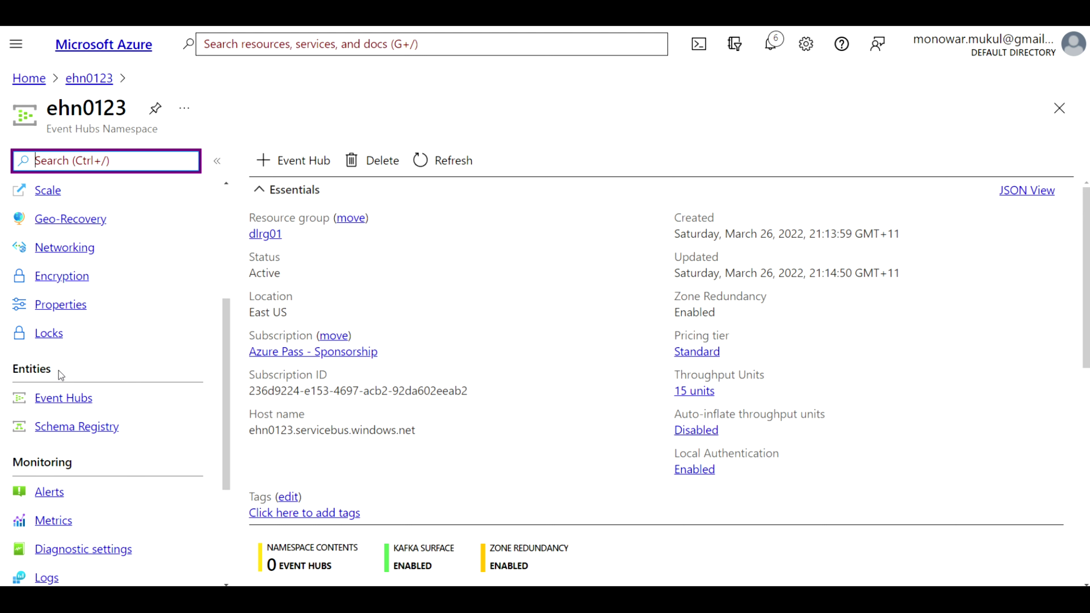
pyautogui.click(69, 401)
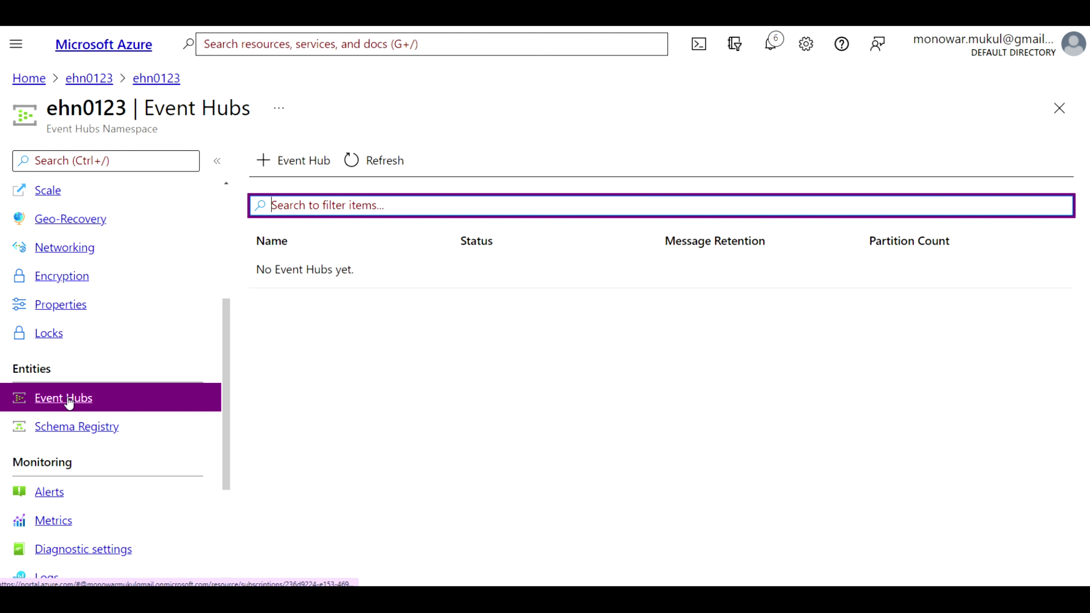
# Add a new event hub named eh01 with default settings
pyautogui.click(294, 165)
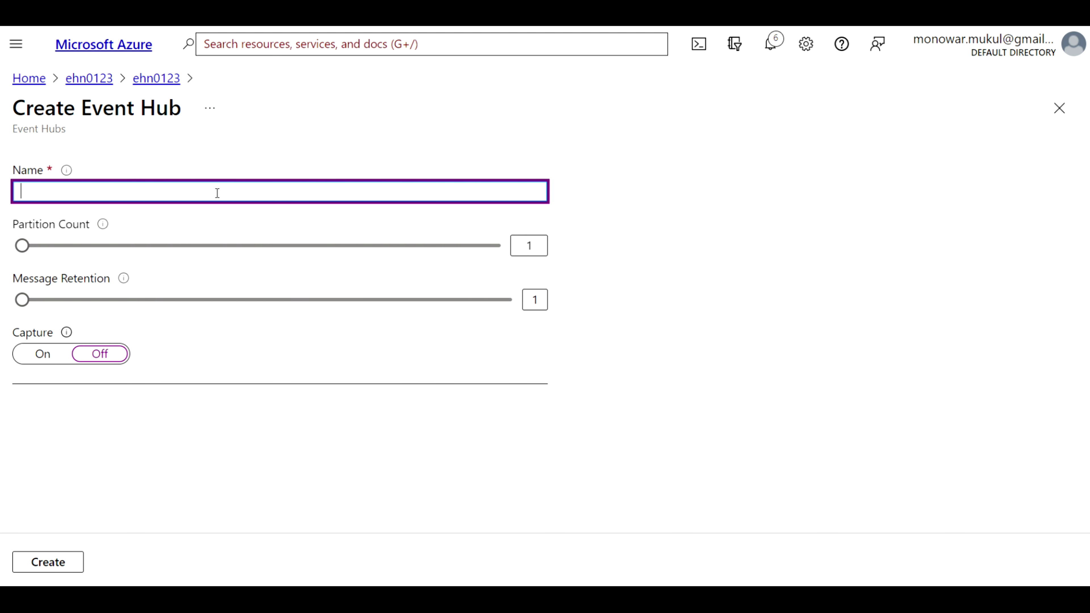
pyautogui.write('eh')
pyautogui.moveTo(67, 172)
pyautogui.write('01')
pyautogui.click(50, 562)
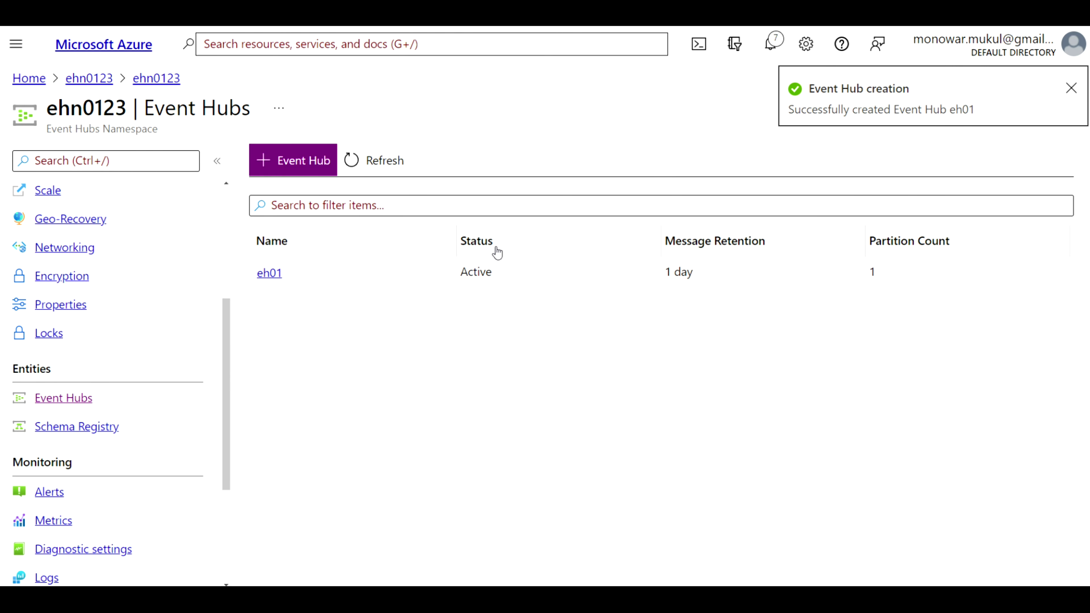
# Browse eh01's Access control (IAM) Add role assignment options, then go back Home
pyautogui.click(270, 277)
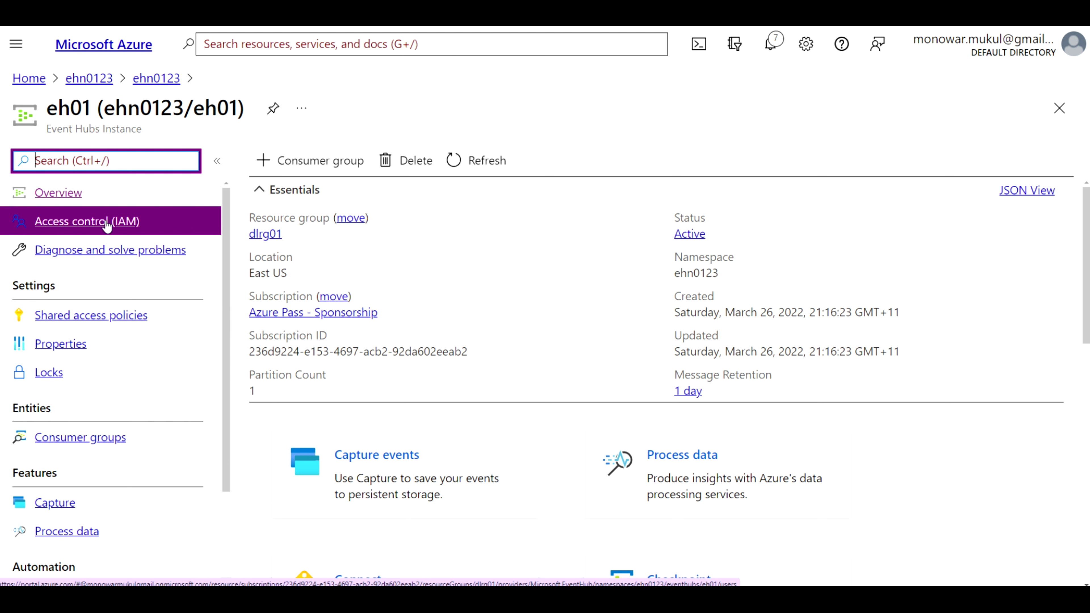
pyautogui.click(106, 222)
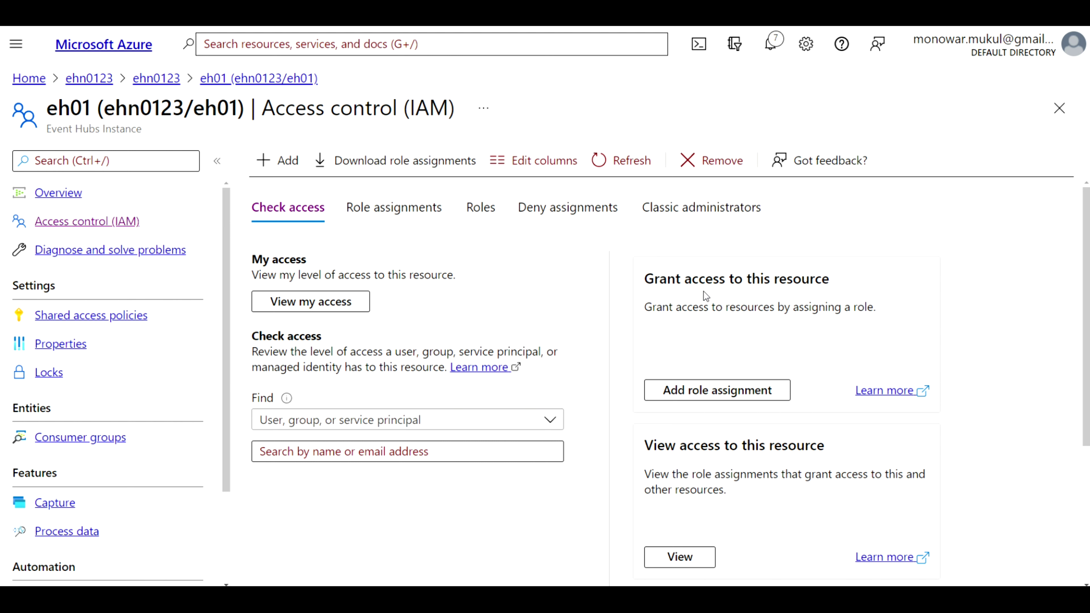
pyautogui.click(712, 390)
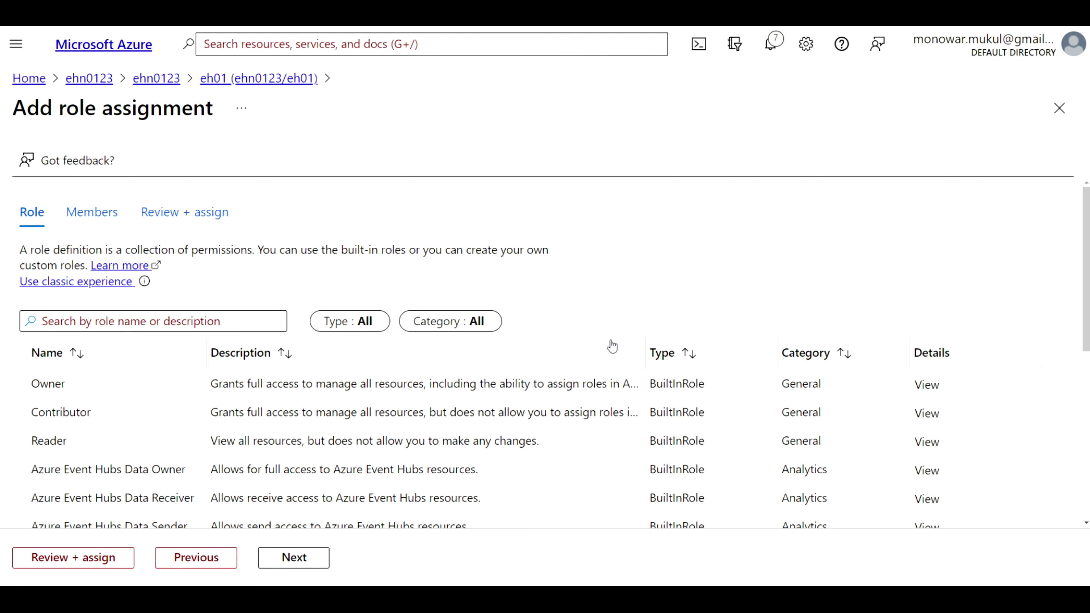
pyautogui.click(255, 313)
pyautogui.click(189, 314)
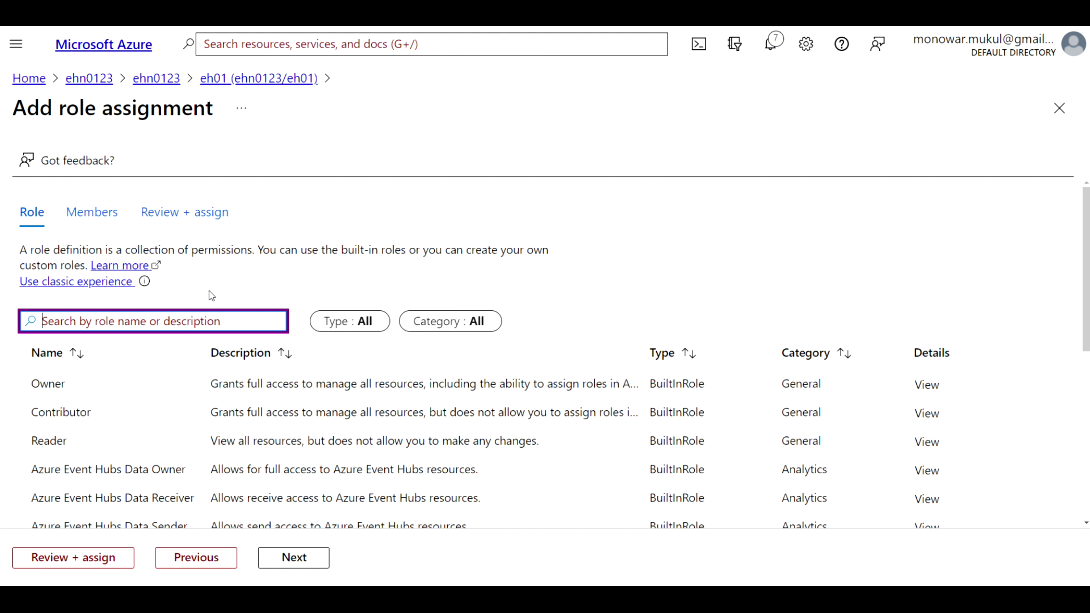
pyautogui.click(28, 78)
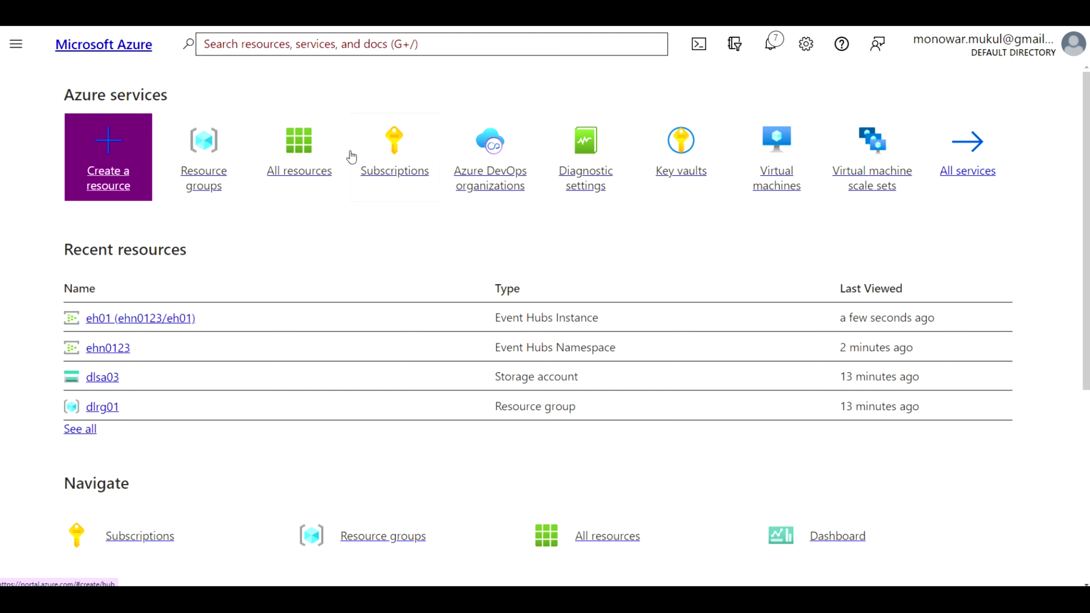
# Go through All resources and the portal menu to Azure Active Directory Users and start a new user
pyautogui.moveTo(299, 153)
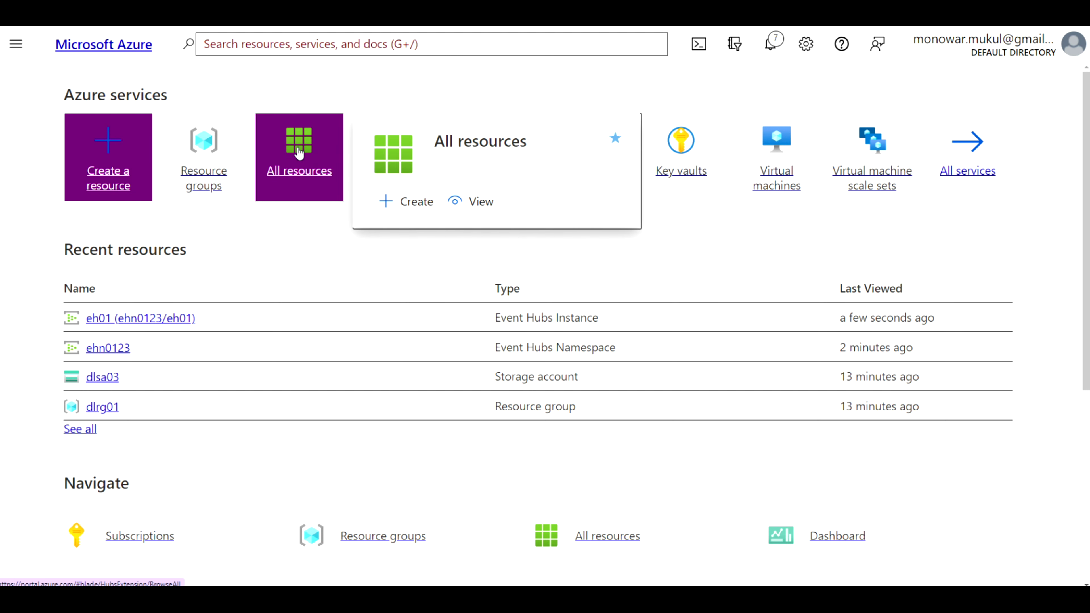
pyautogui.click(299, 153)
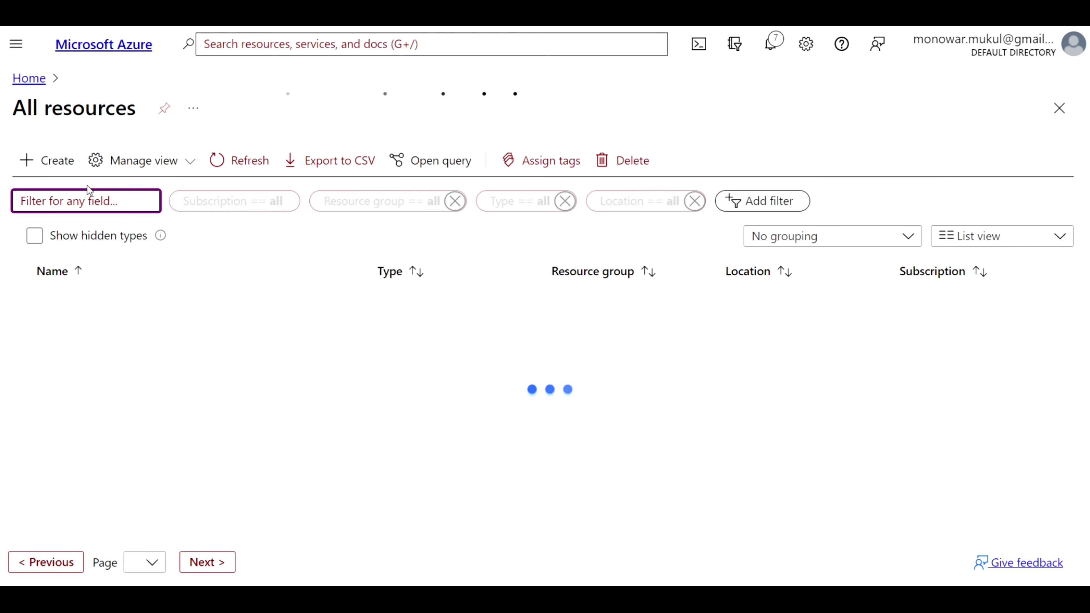
pyautogui.click(15, 49)
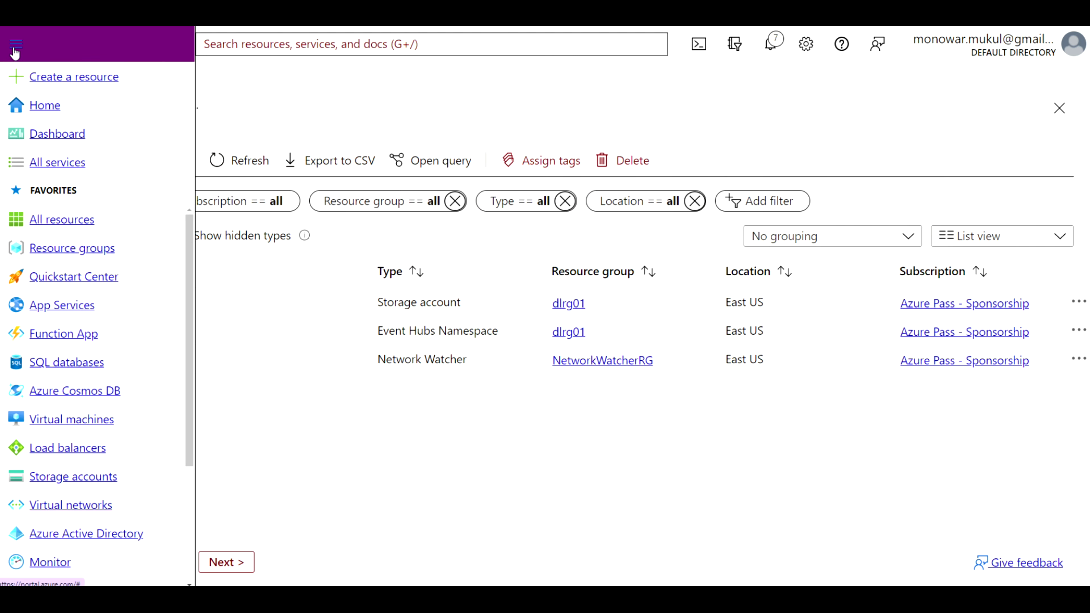
pyautogui.scroll(-4, 73, 390)
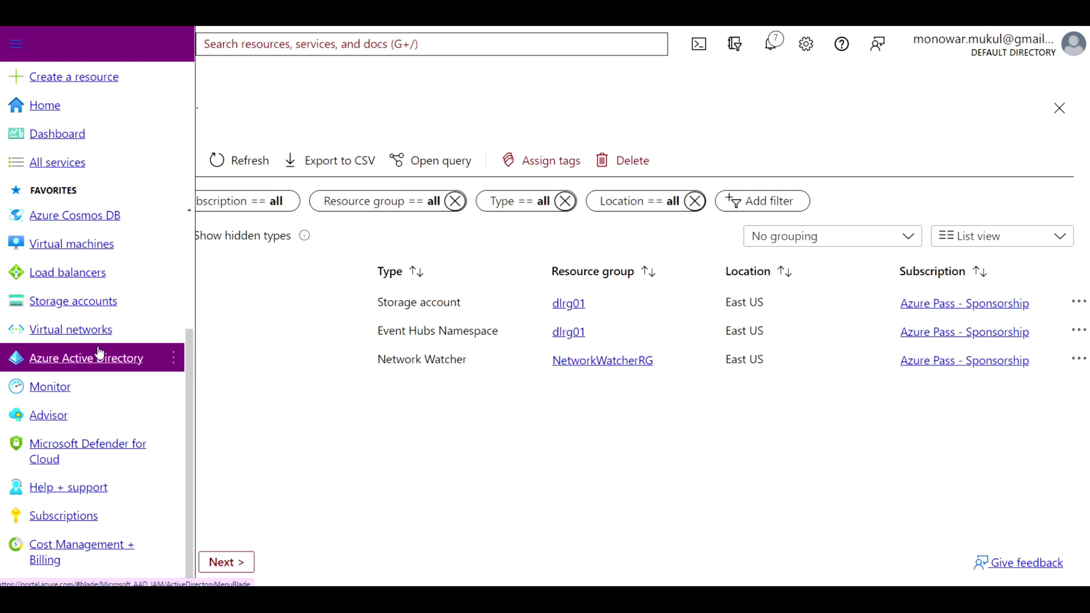
pyautogui.click(99, 359)
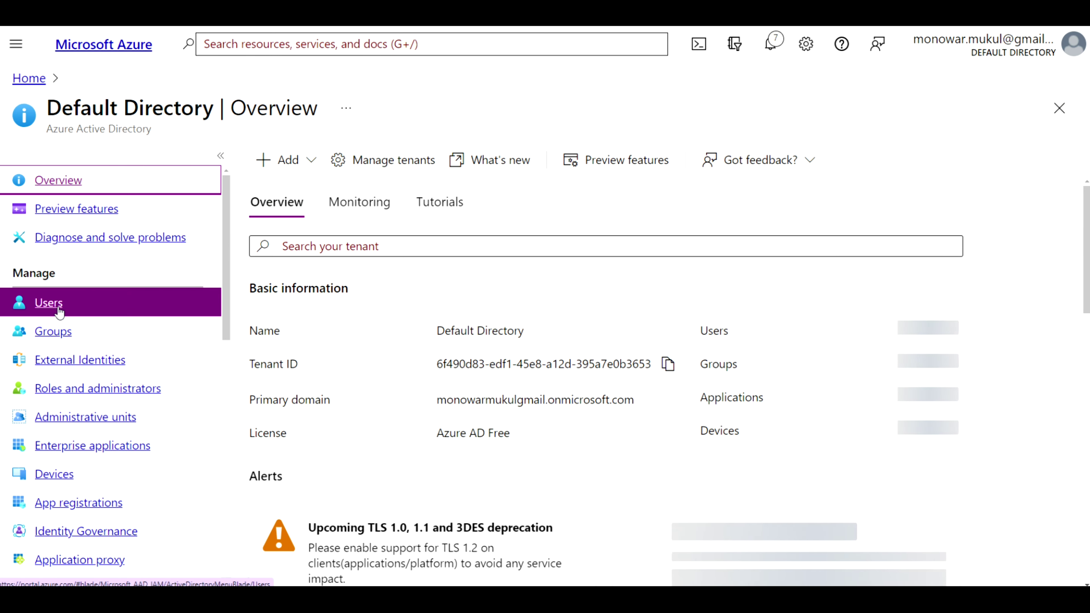
pyautogui.click(59, 311)
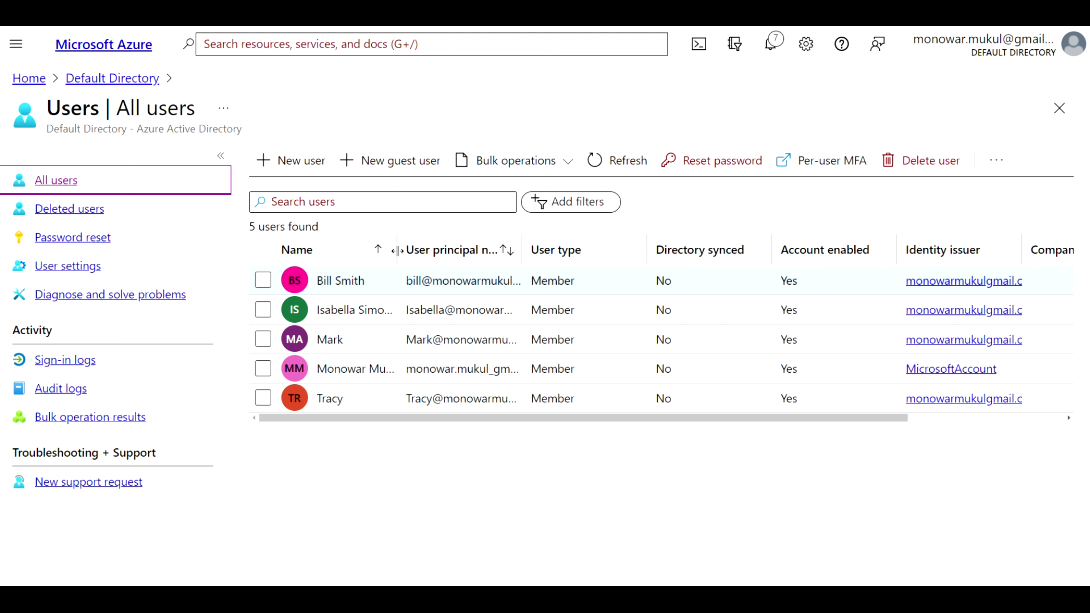
pyautogui.click(301, 163)
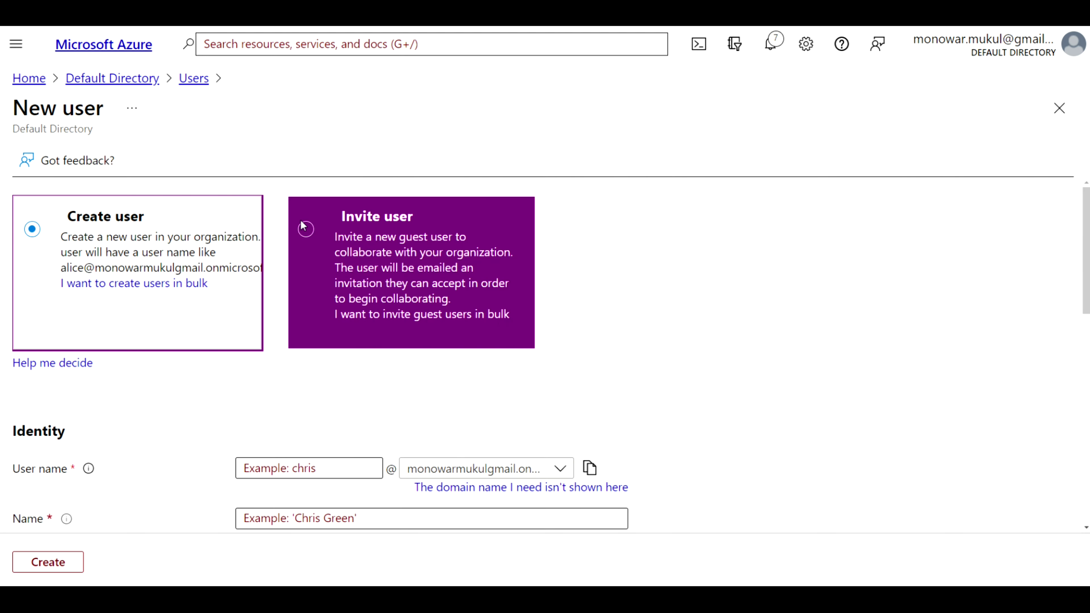
# Enter user name ehuser, display name 'event hub', first name event, last name hub
pyautogui.click(273, 467)
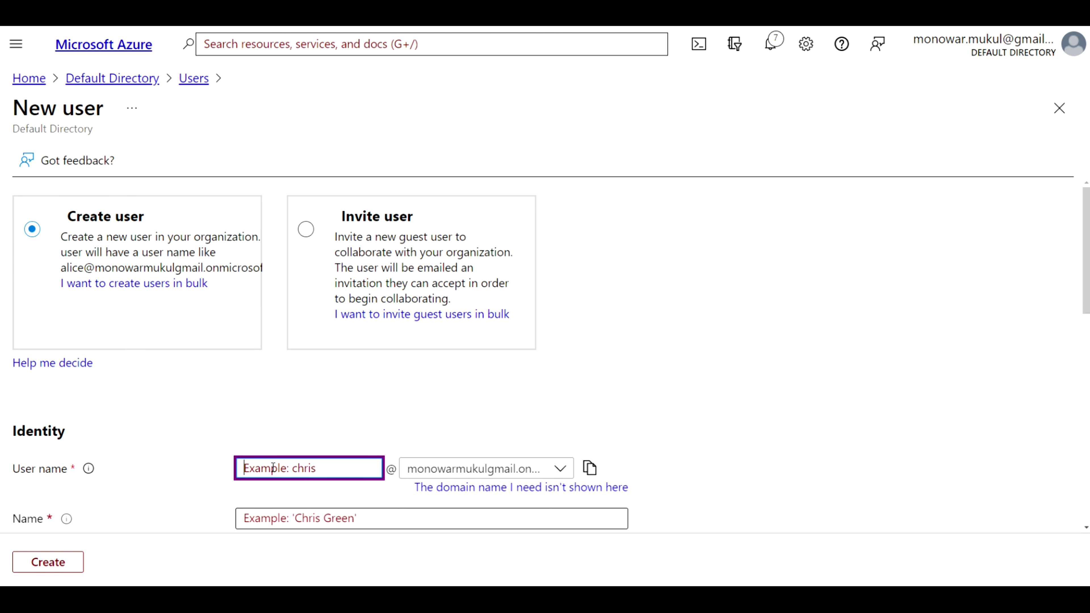
pyautogui.write('ehuser')
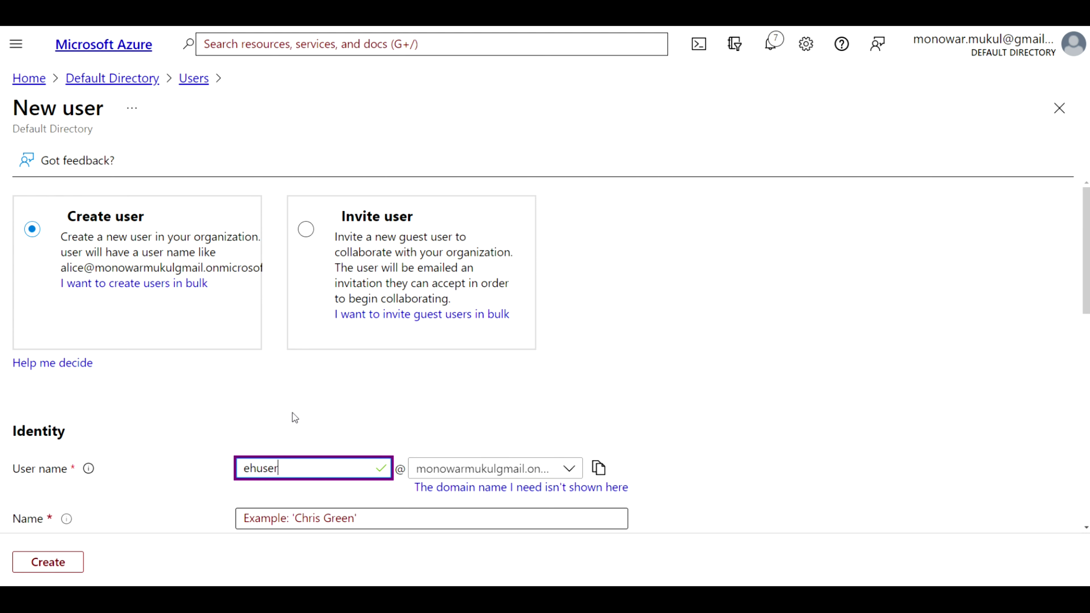
pyautogui.scroll(-3, 292, 416)
pyautogui.click(298, 398)
pyautogui.write('e')
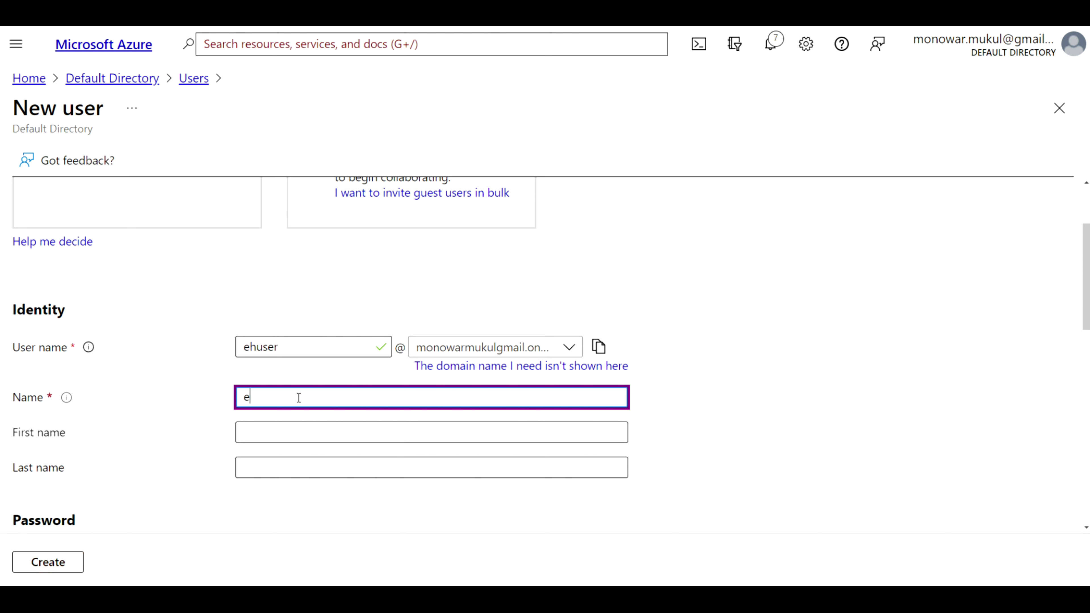
pyautogui.write('vent hub')
pyautogui.click(281, 431)
pyautogui.write('event')
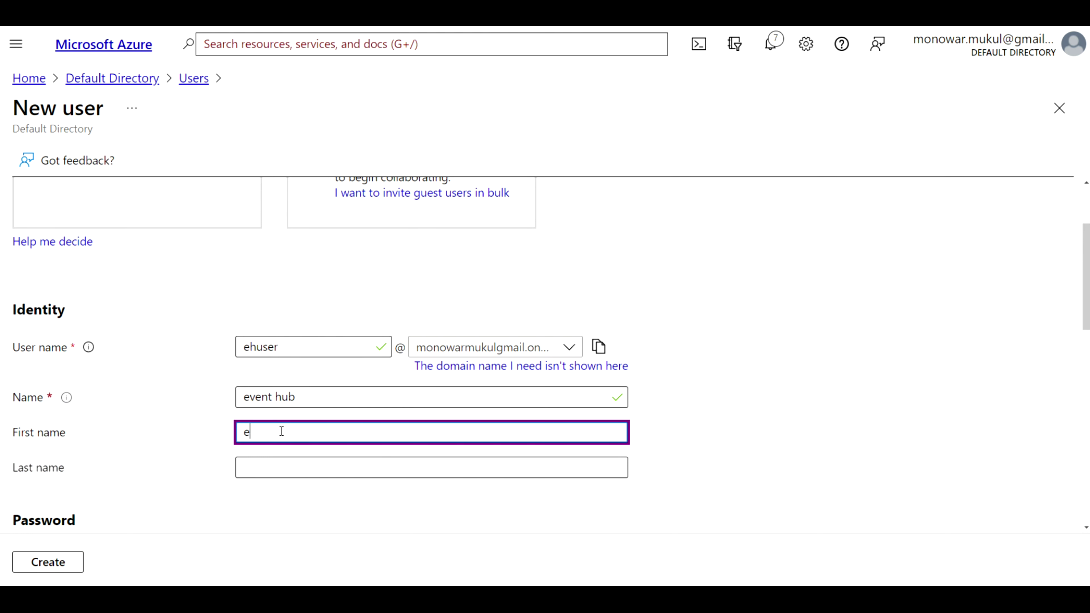
pyautogui.click(260, 465)
pyautogui.write('hub')
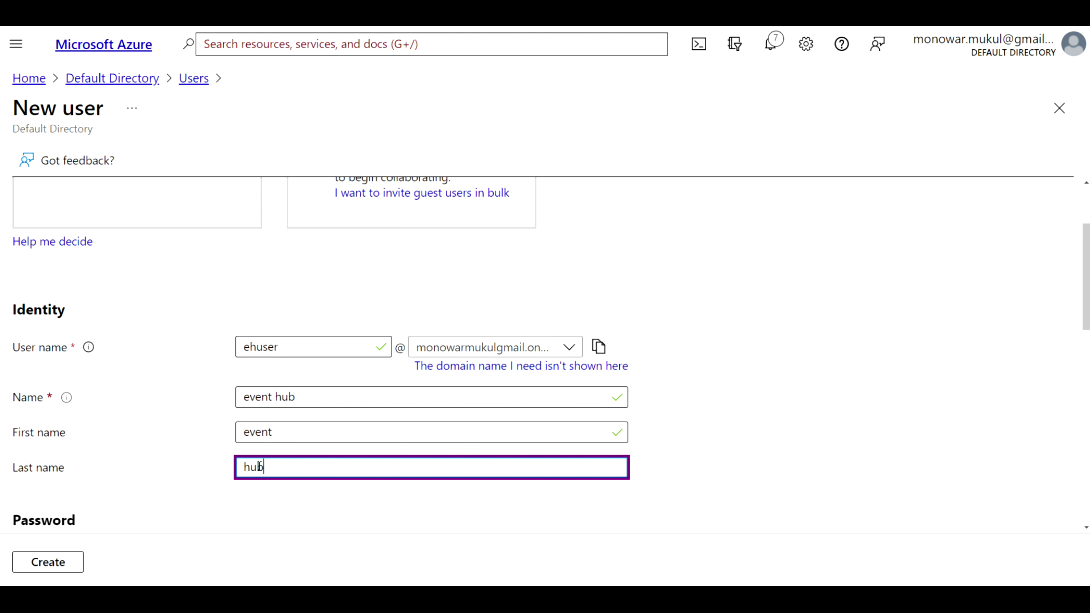
# Choose to create the password yourself, type the initial password, and create the user
pyautogui.scroll(-4, 204, 494)
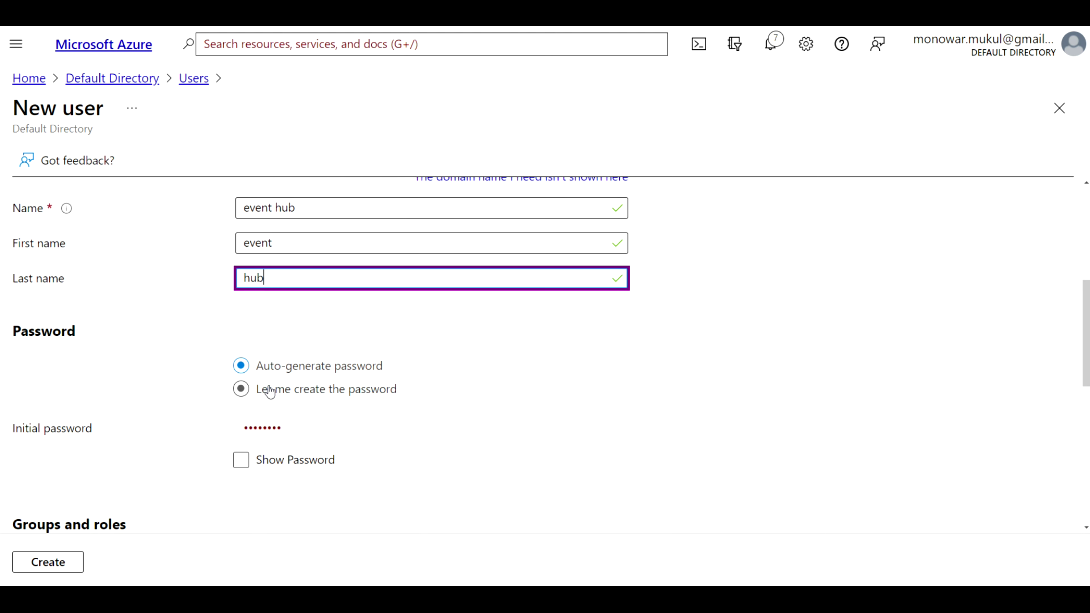
pyautogui.click(269, 392)
pyautogui.click(258, 430)
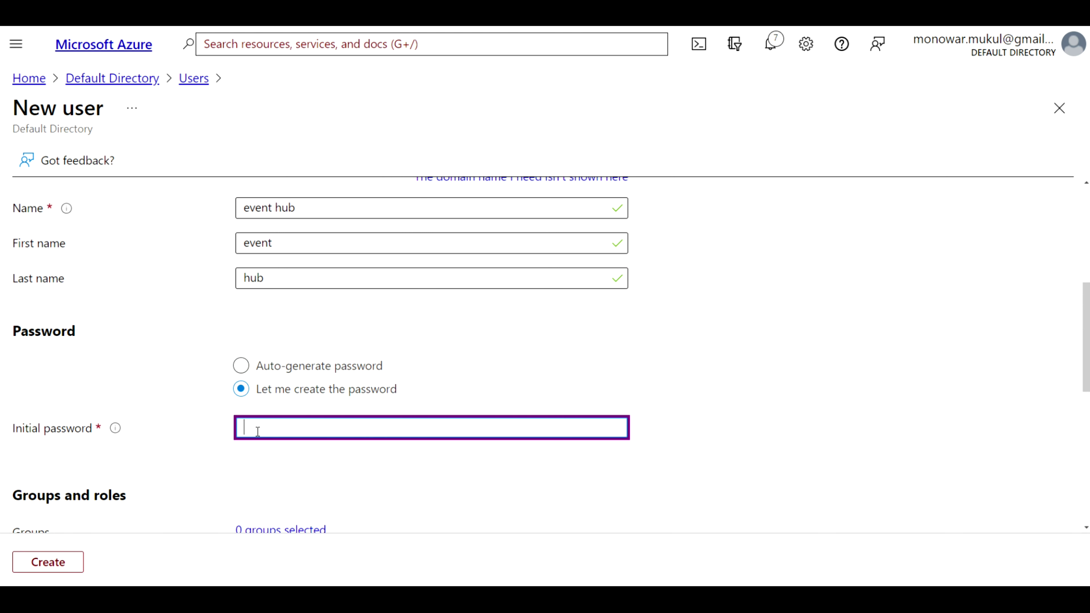
pyautogui.write('*********')
pyautogui.scroll(-5, 172, 477)
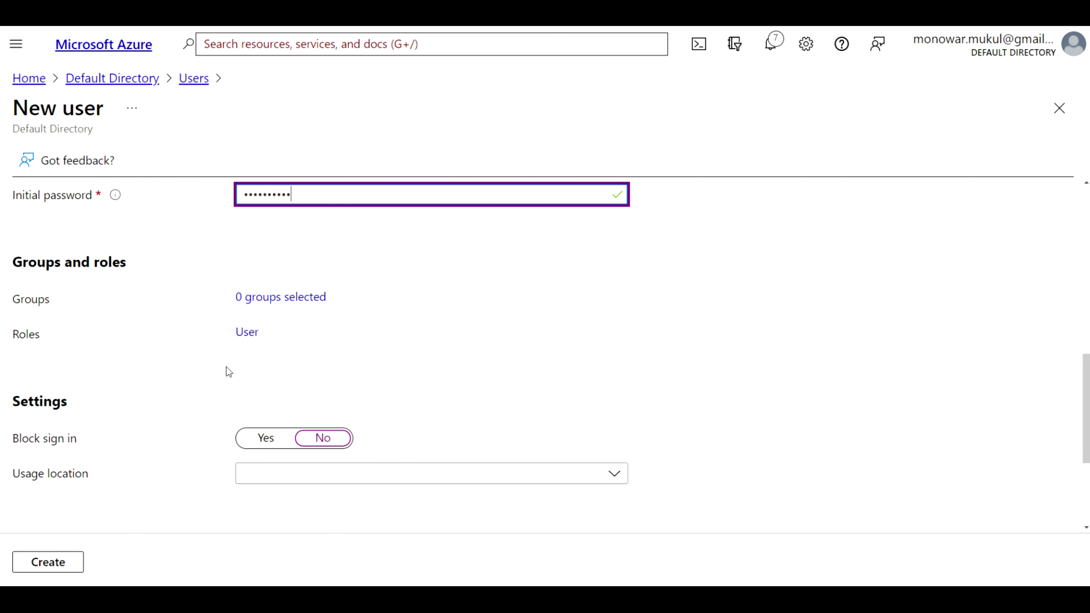
pyautogui.scroll(-4, 215, 377)
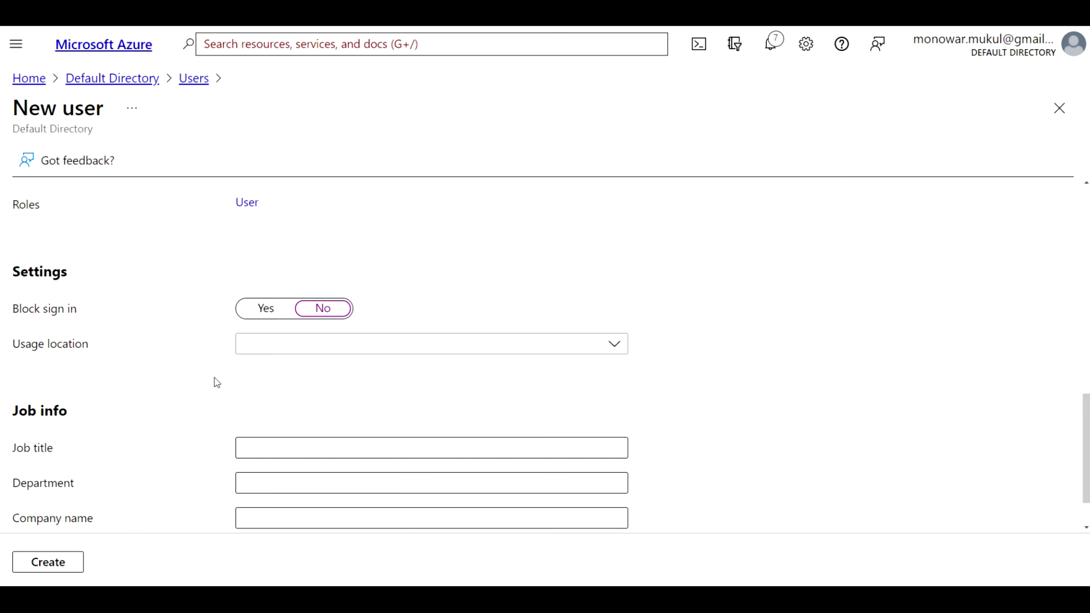
pyautogui.click(54, 563)
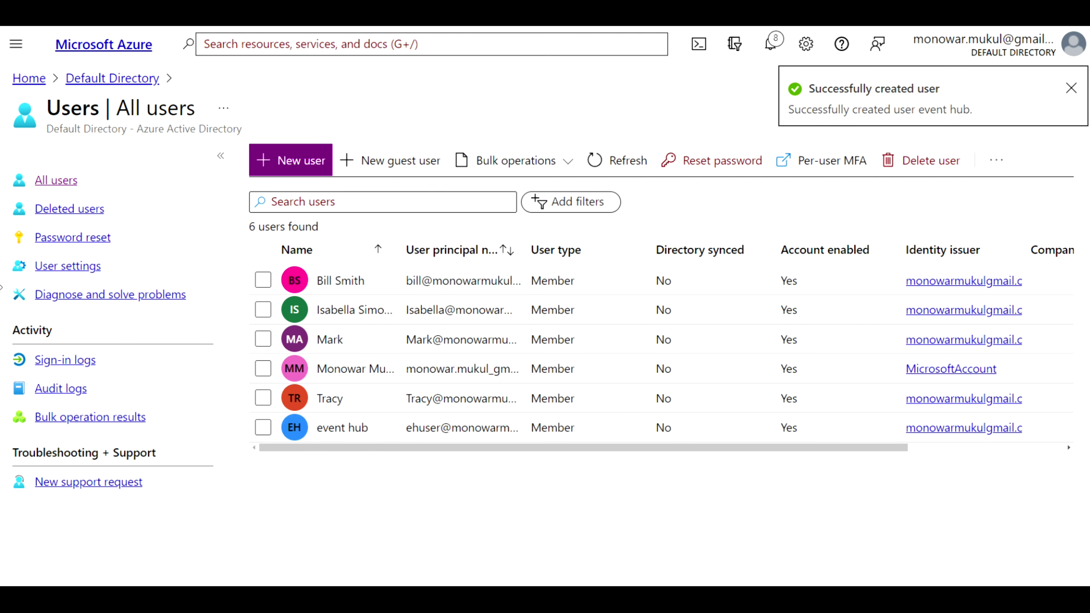
# From Home, open event hub eh01 and begin a role assignment under Access control (IAM)
pyautogui.click(32, 52)
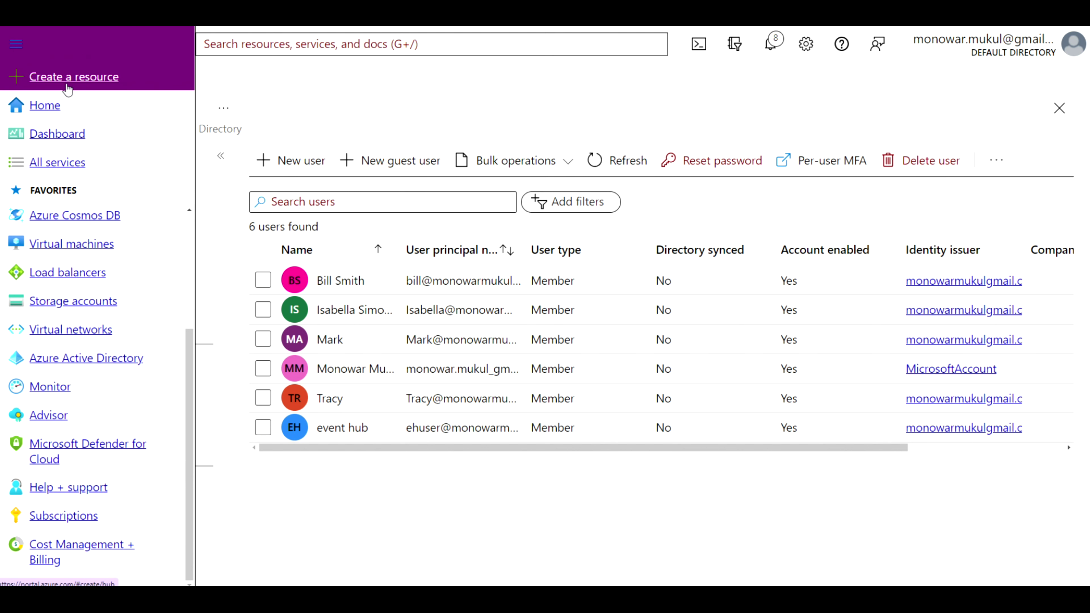
pyautogui.click(45, 105)
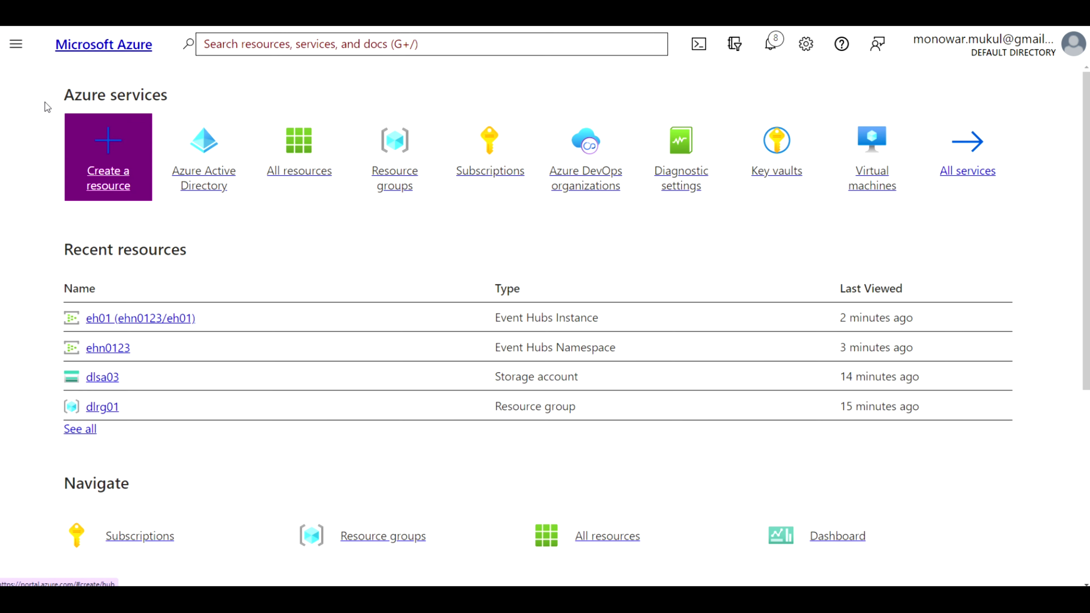
pyautogui.click(137, 318)
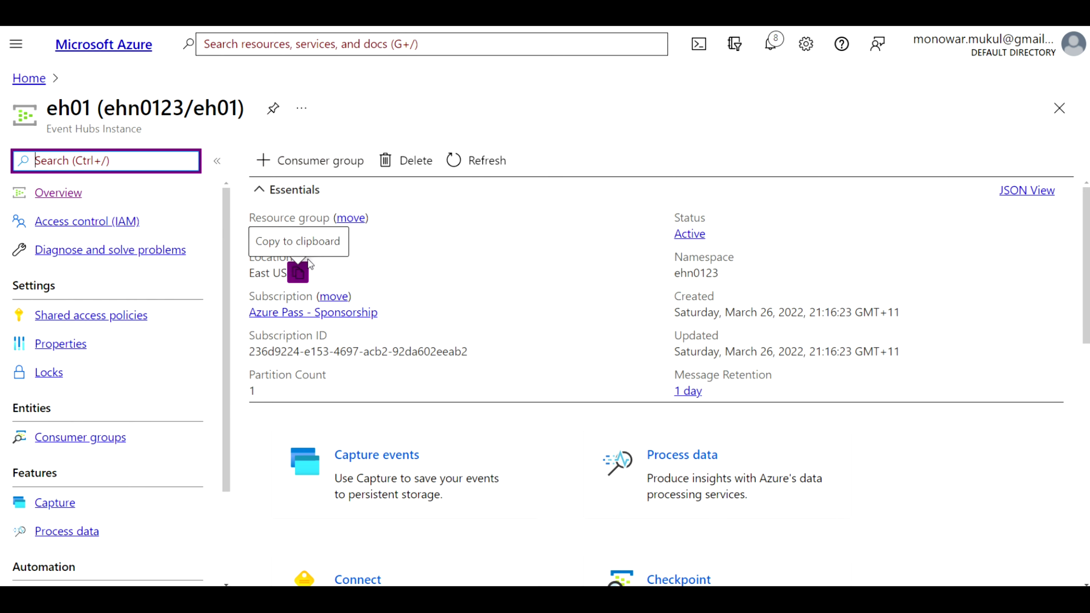
pyautogui.scroll(-2, 132, 472)
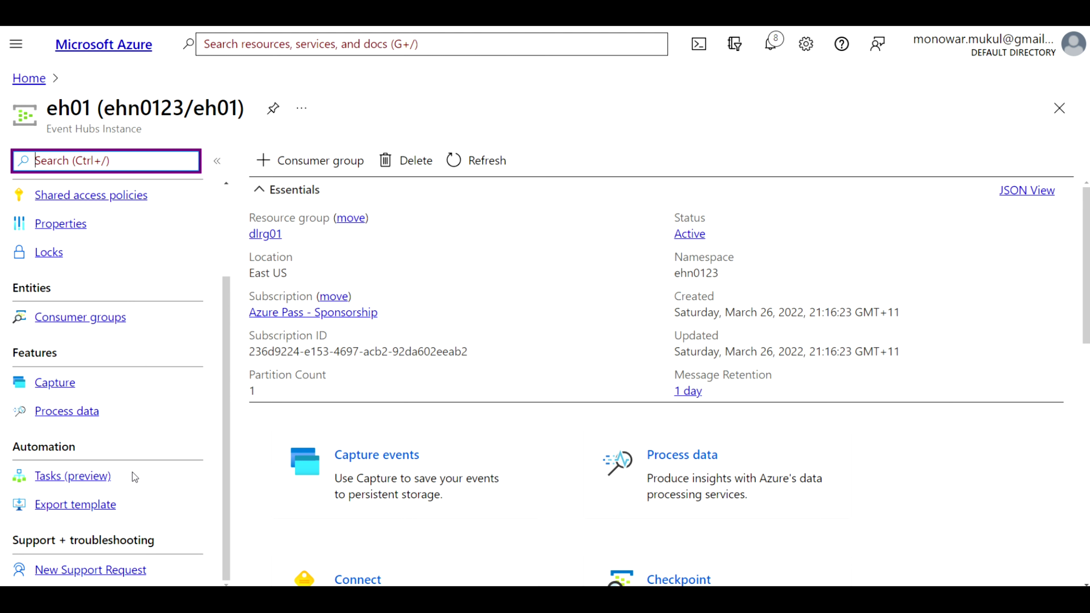
pyautogui.scroll(2, 132, 472)
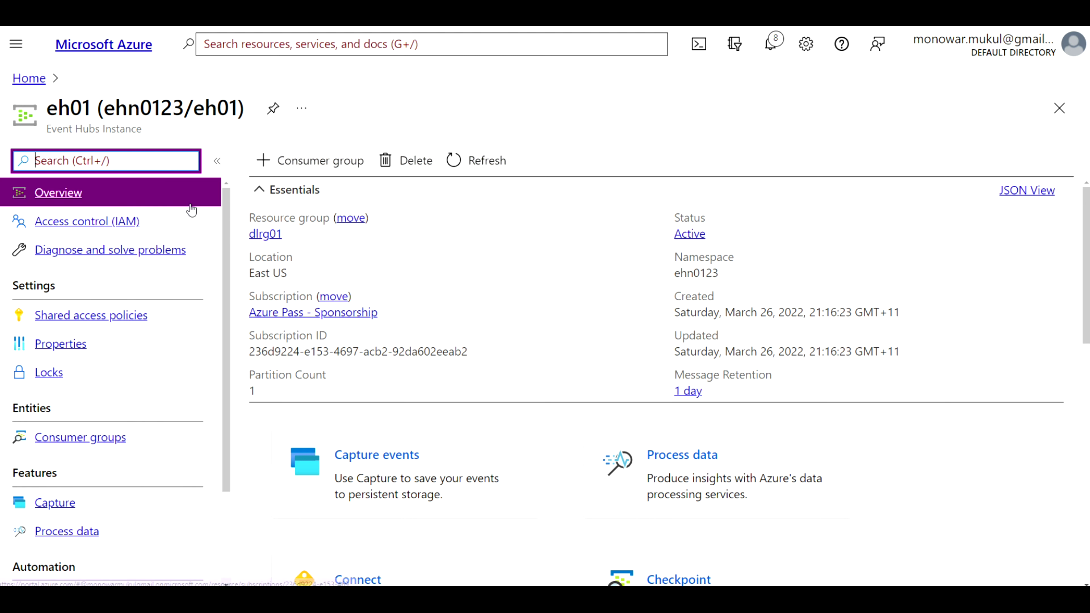
pyautogui.click(97, 221)
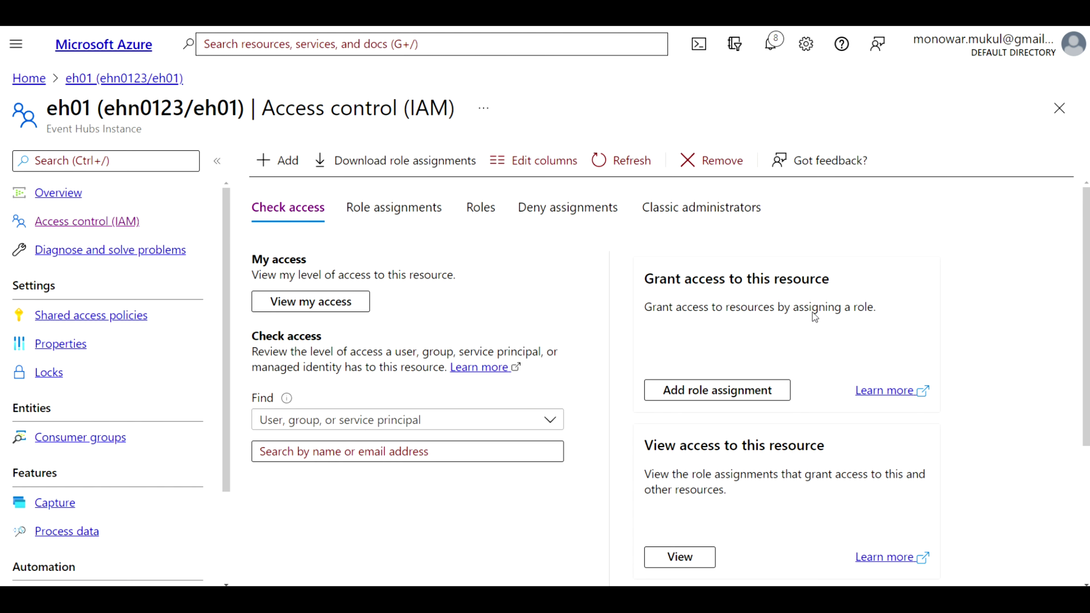
pyautogui.click(728, 390)
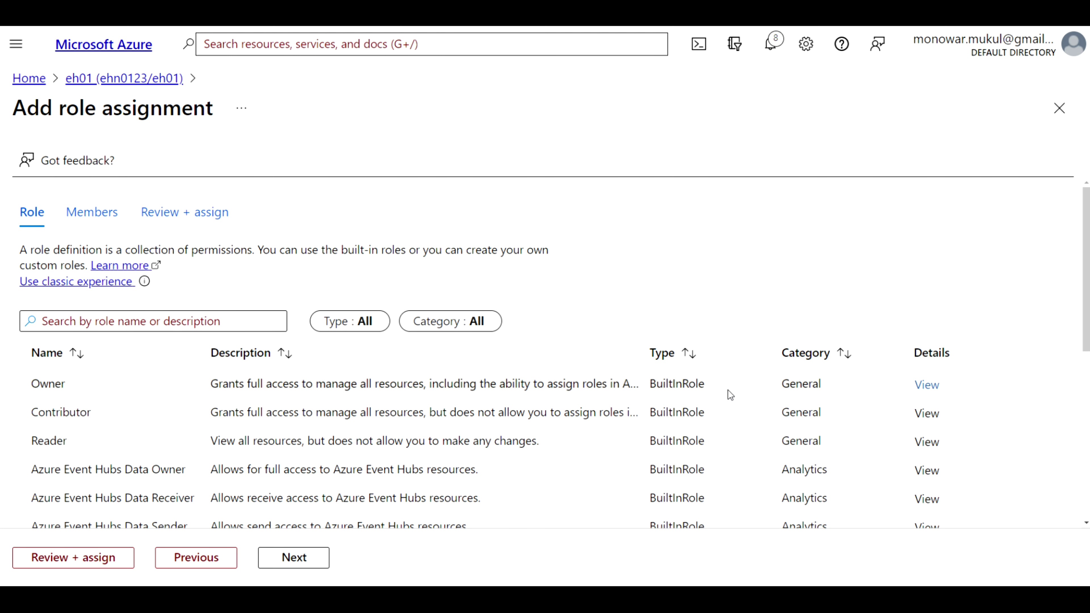
# Filter roles by 'Event hubs', choose Azure Event Hubs Data Owner, and continue to Members
pyautogui.click(158, 320)
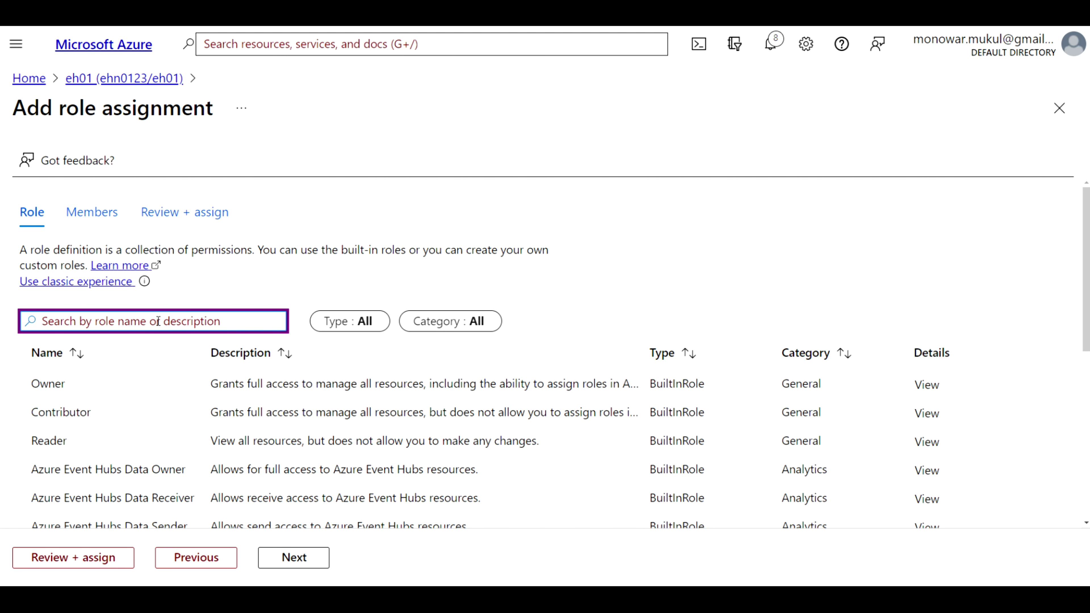
pyautogui.write('Event')
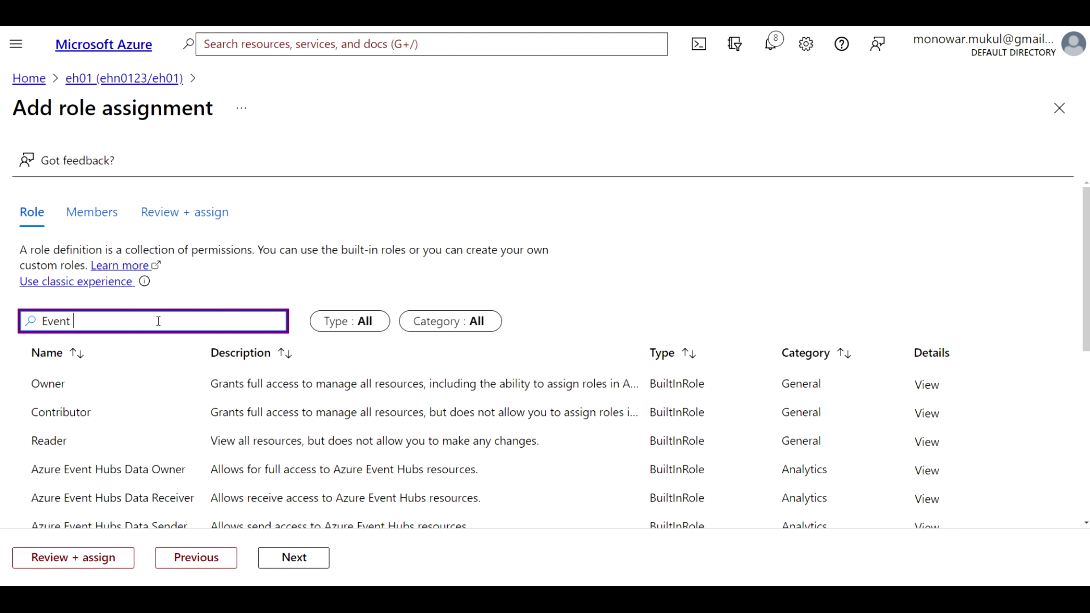
pyautogui.write(' hubs')
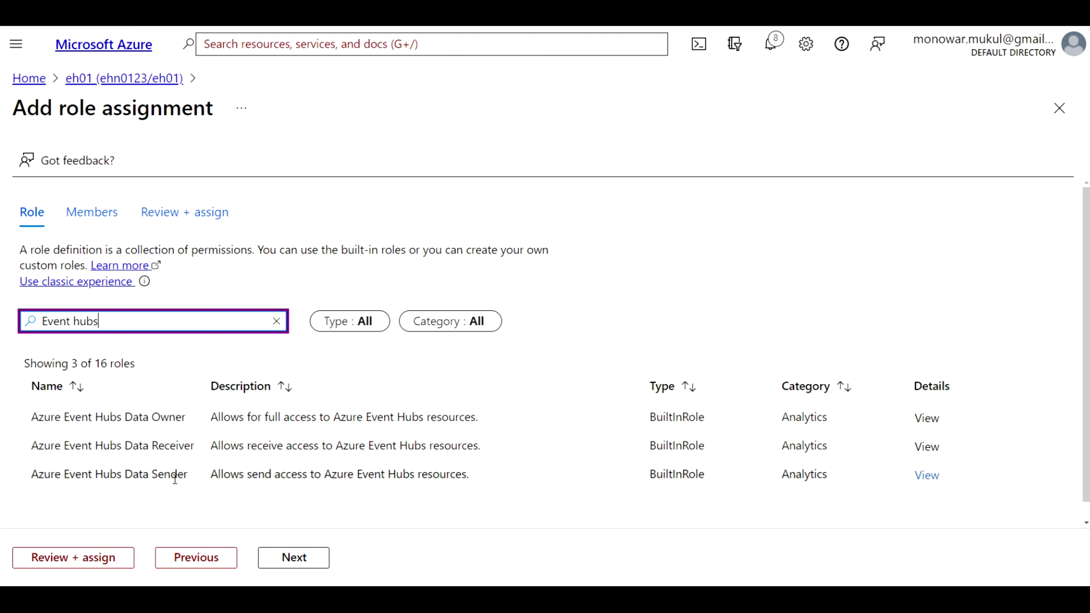
pyautogui.click(70, 420)
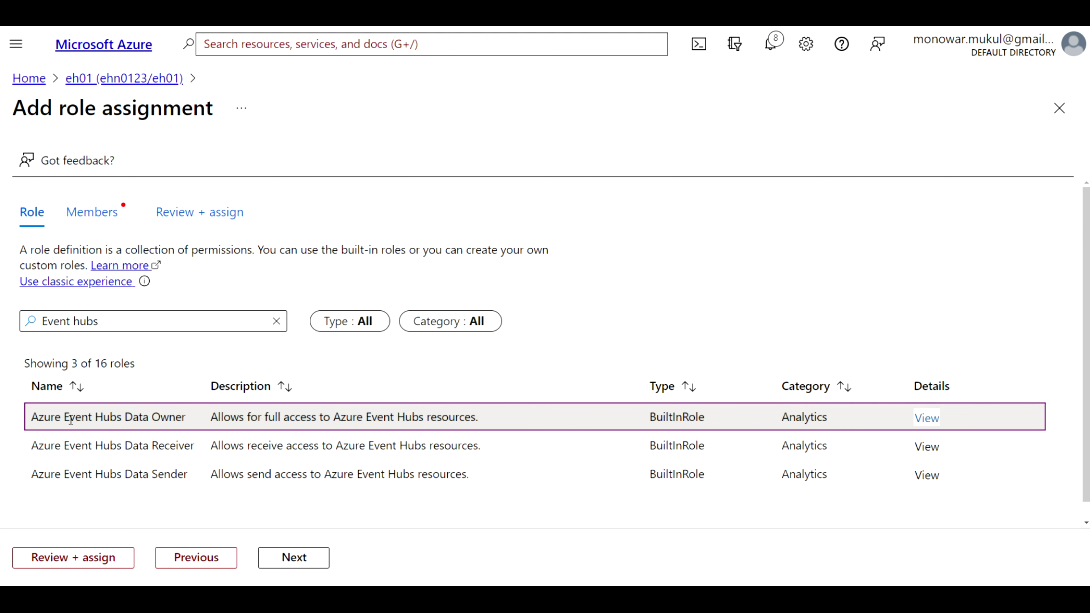
pyautogui.doubleClick(70, 420)
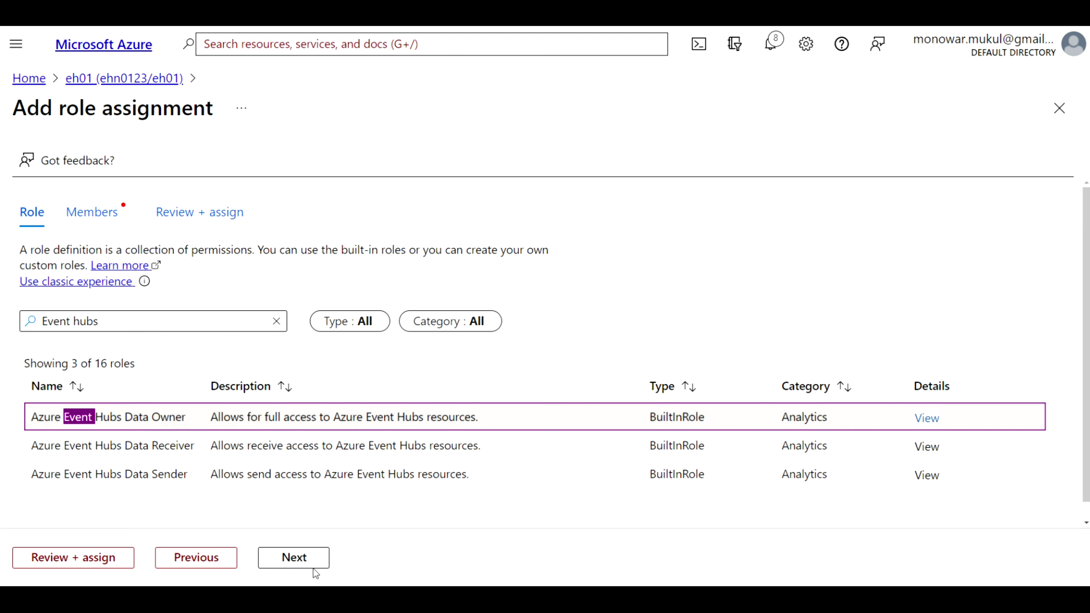
pyautogui.click(309, 561)
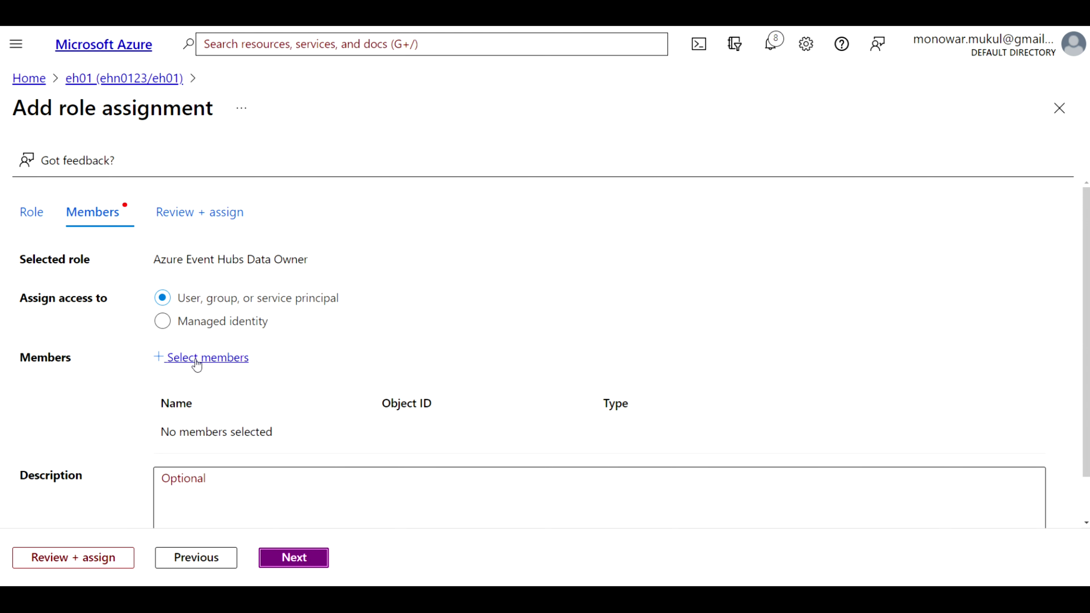
# Select the user as the assignment's member and proceed to the Review + assign tab
pyautogui.click(205, 361)
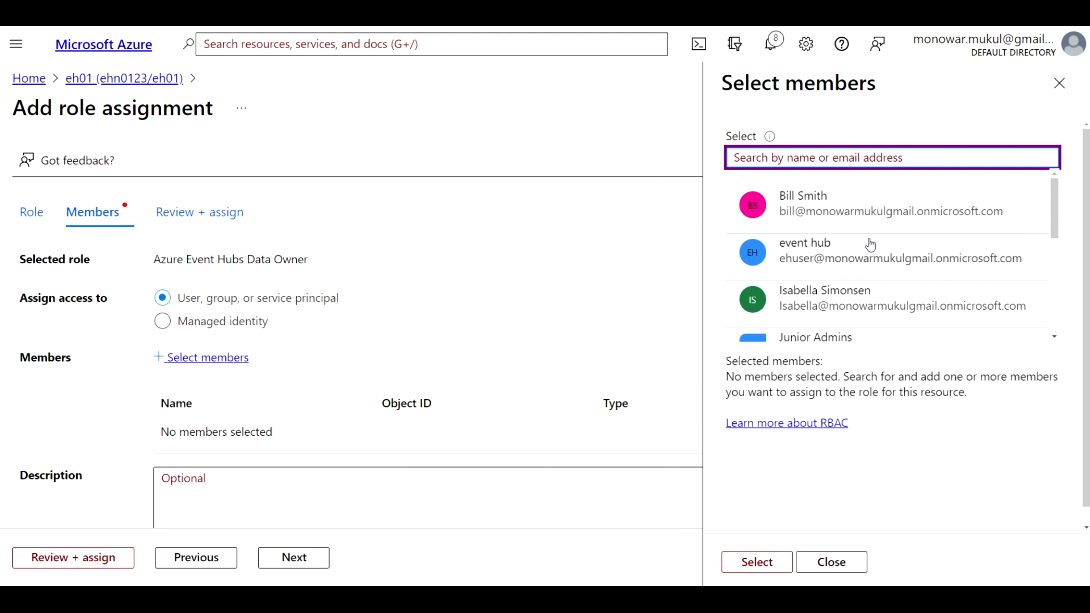
pyautogui.scroll(-3, 870, 245)
pyautogui.scroll(-3, 870, 245)
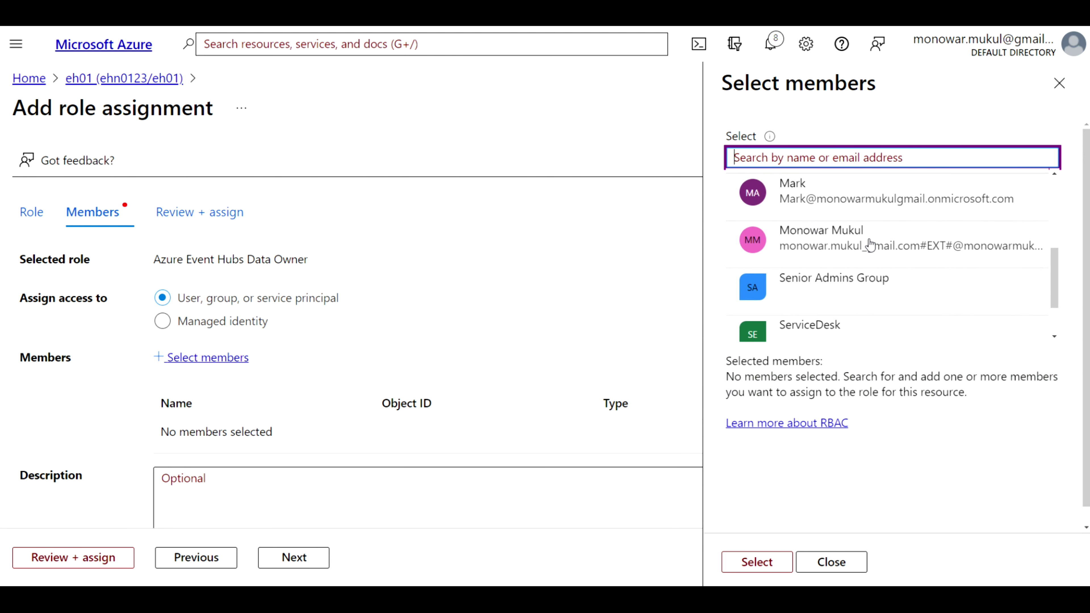
pyautogui.scroll(2, 870, 245)
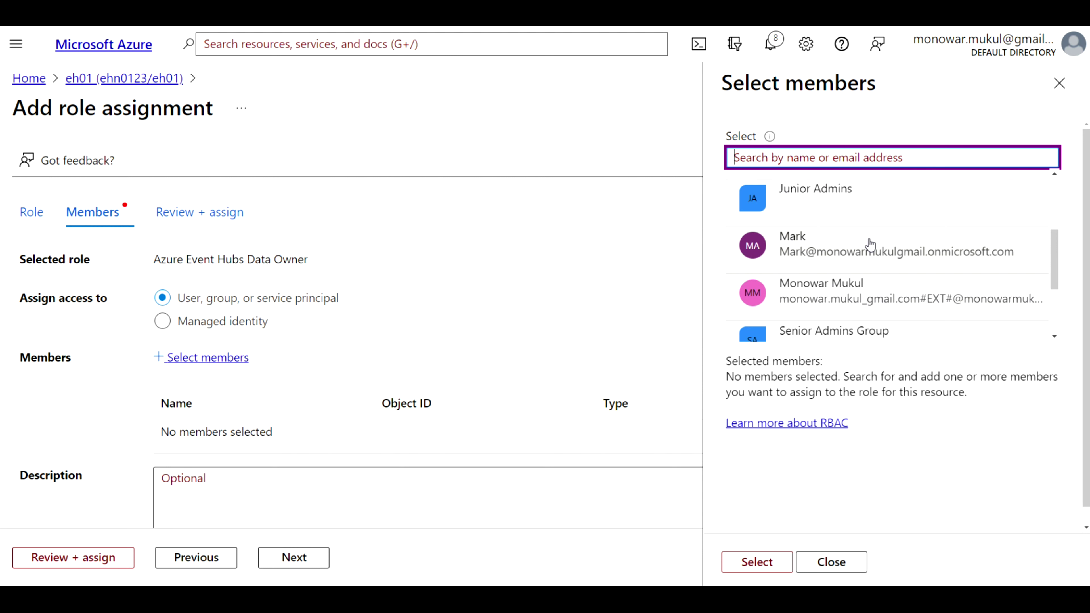
pyautogui.click(829, 256)
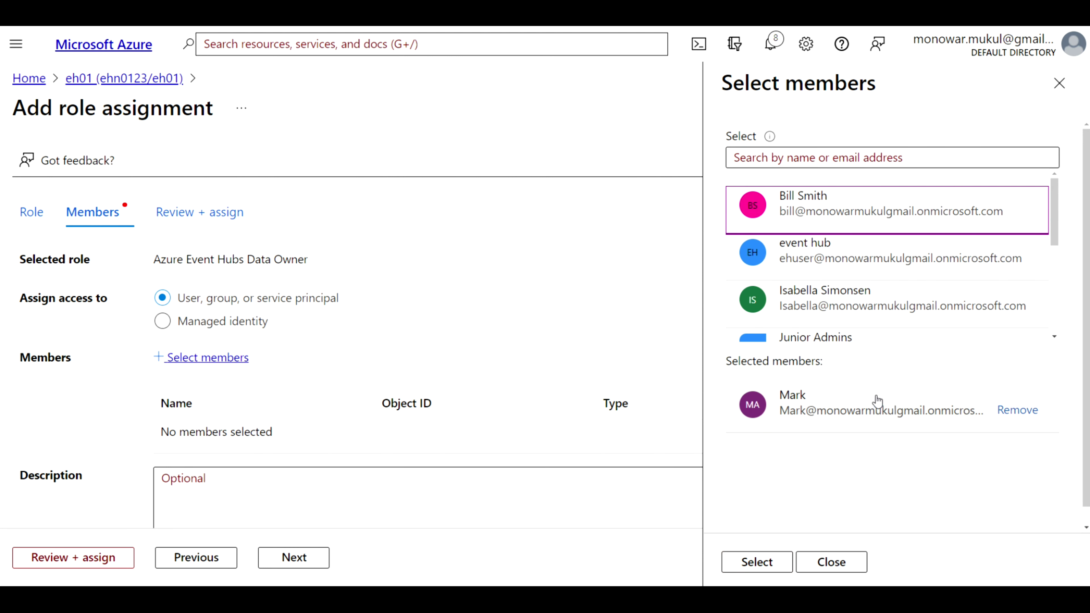
pyautogui.click(764, 565)
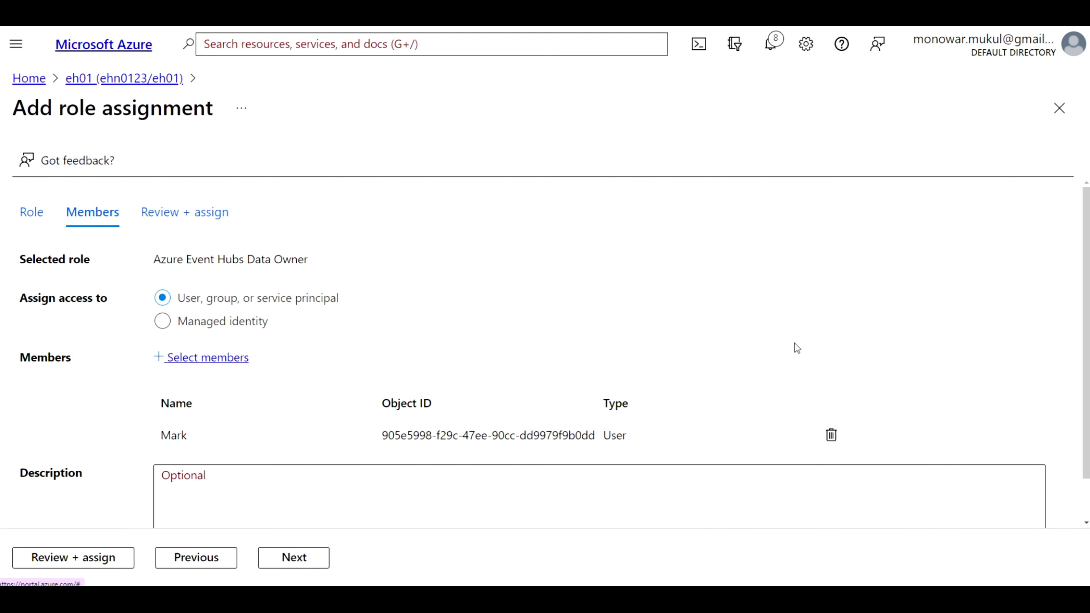
pyautogui.scroll(-2, 794, 343)
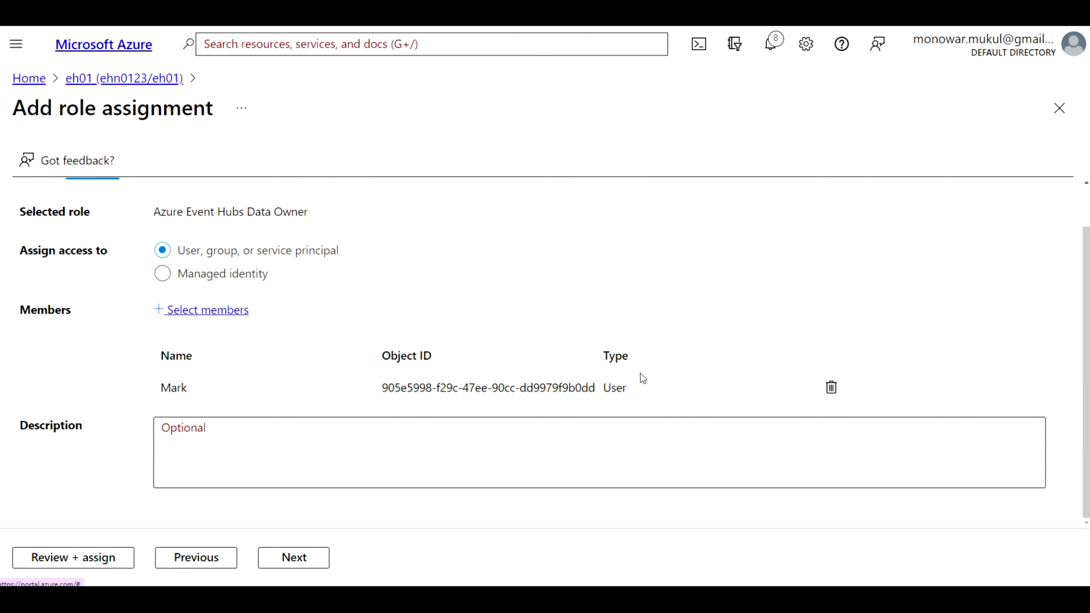
pyautogui.click(92, 557)
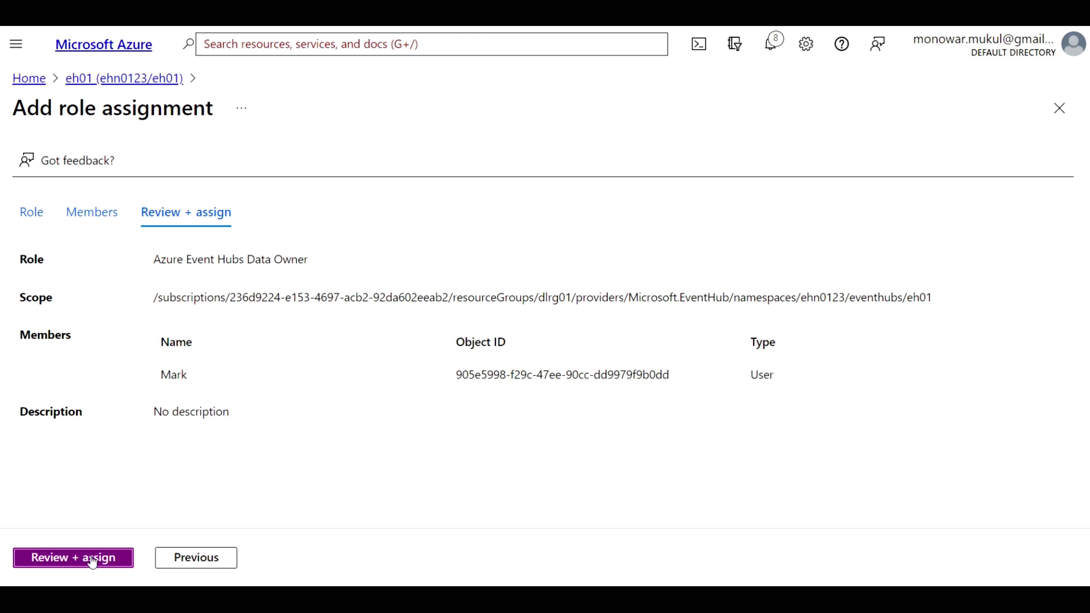
# Submit the Data Owner assignment on eh01, dismiss the notification, and go back Home
pyautogui.click(91, 557)
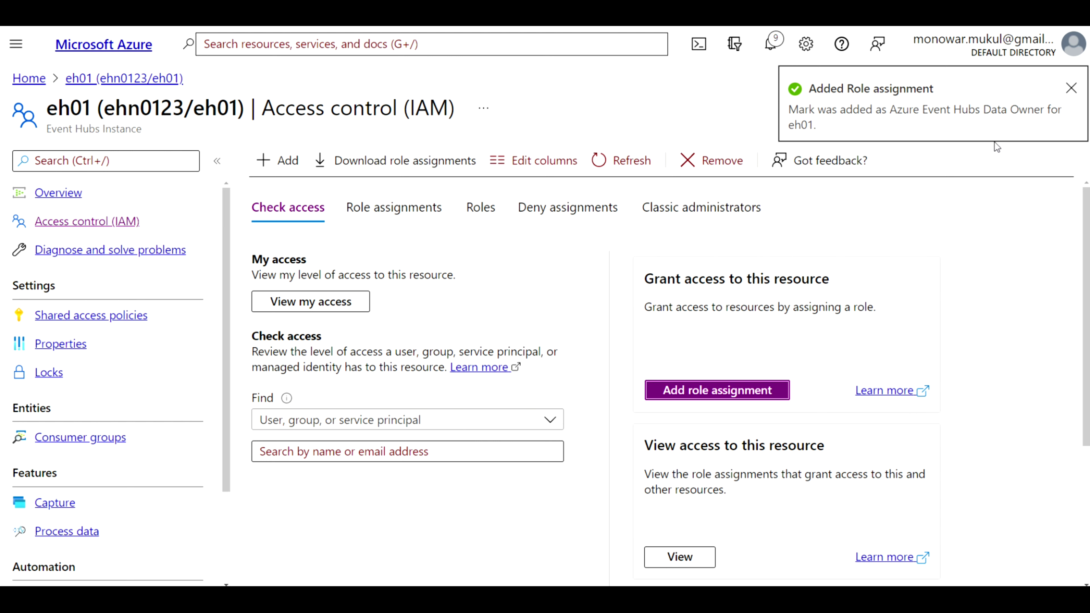
pyautogui.click(1071, 88)
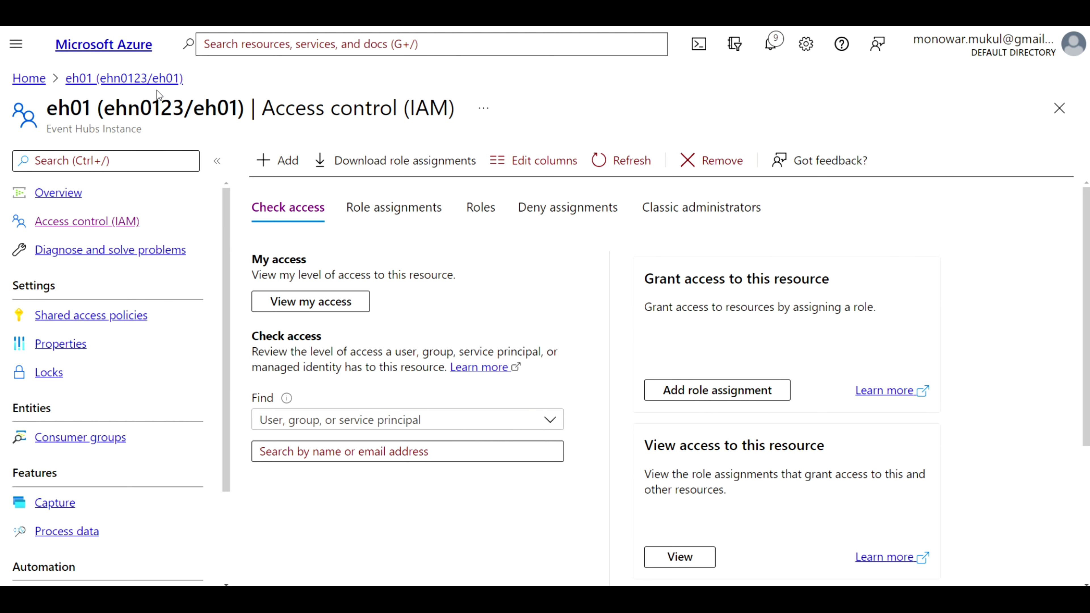
pyautogui.click(22, 81)
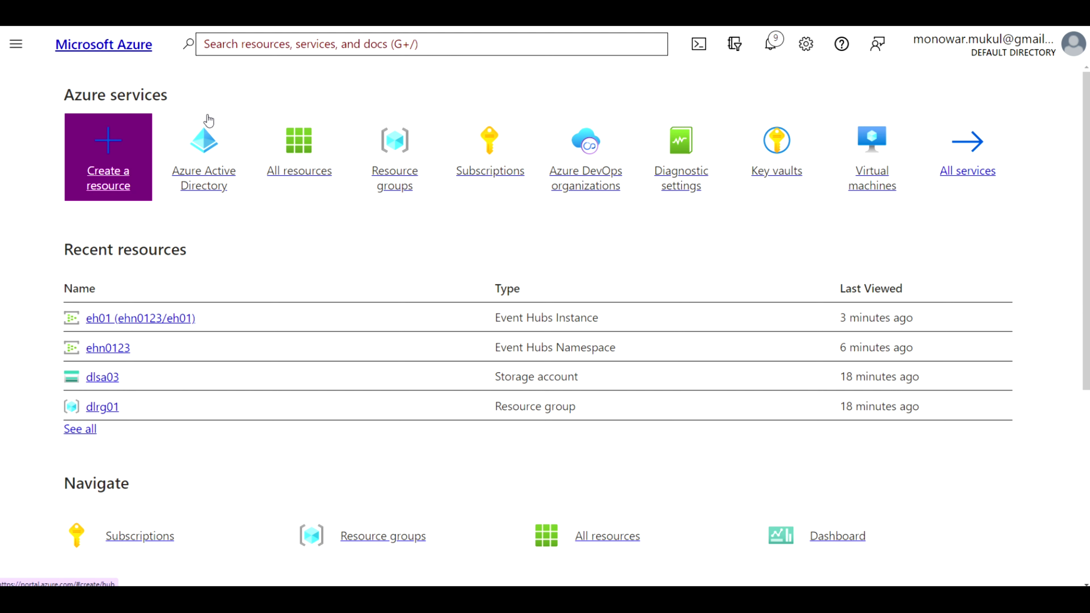
# Search the marketplace for 'Stream' and start creating a Stream Analytics job
pyautogui.click(116, 173)
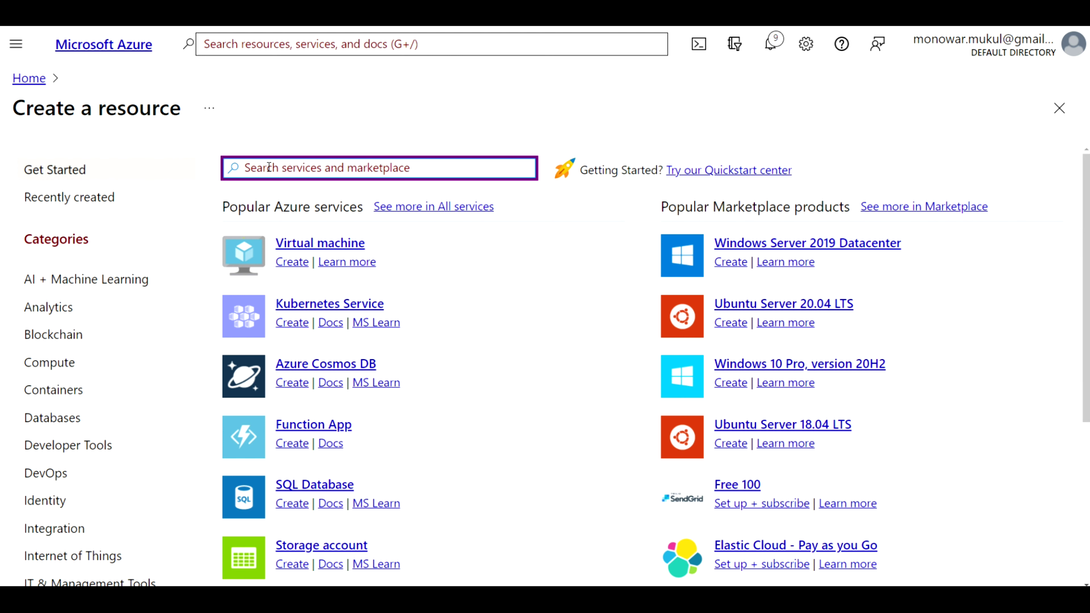
pyautogui.write('Stream A')
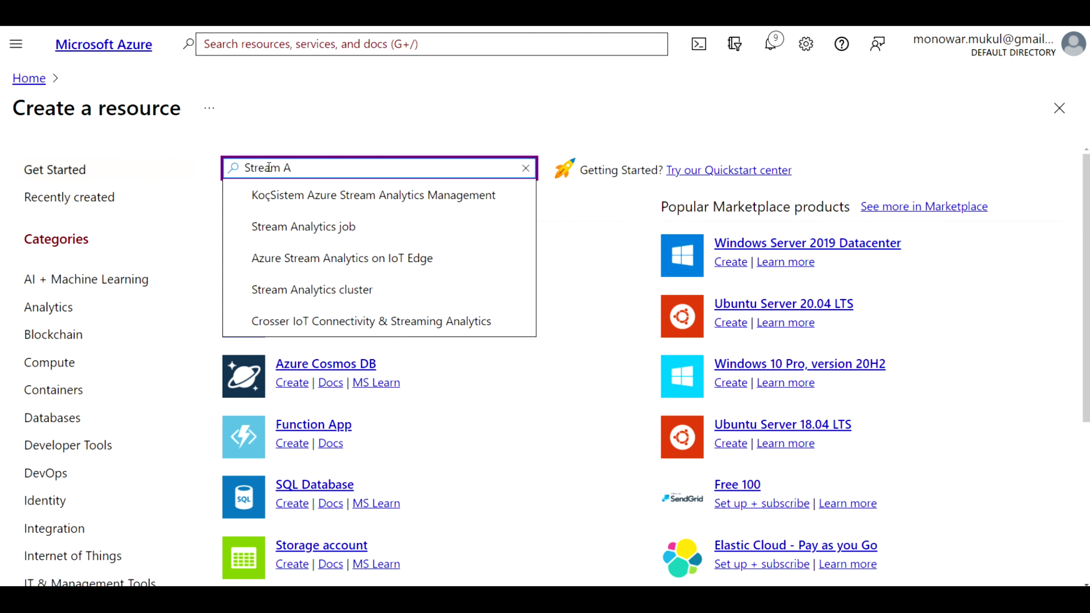
pyautogui.click(313, 226)
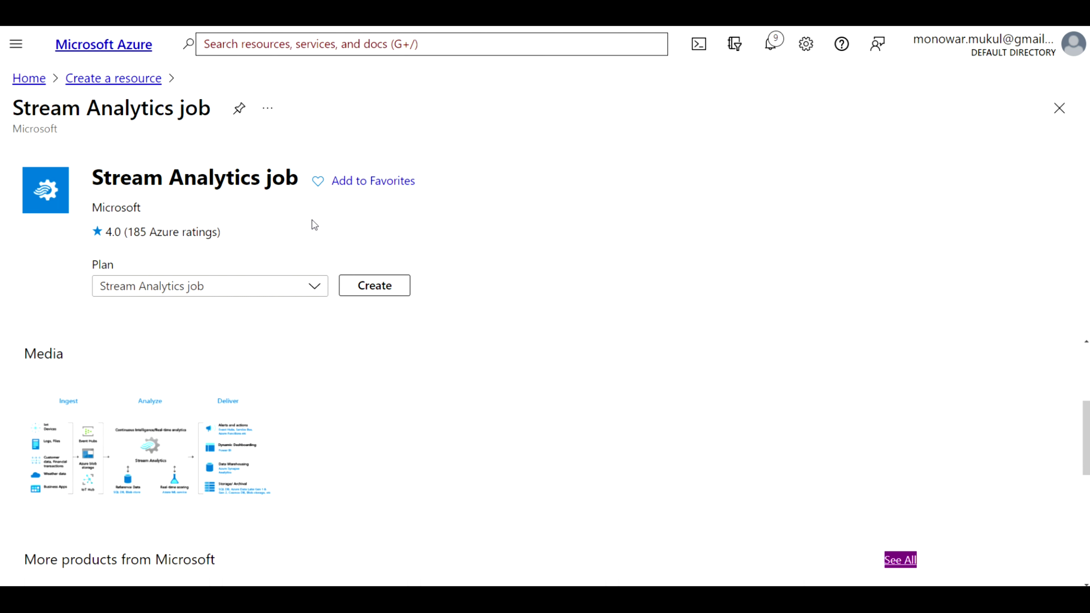
pyautogui.click(374, 286)
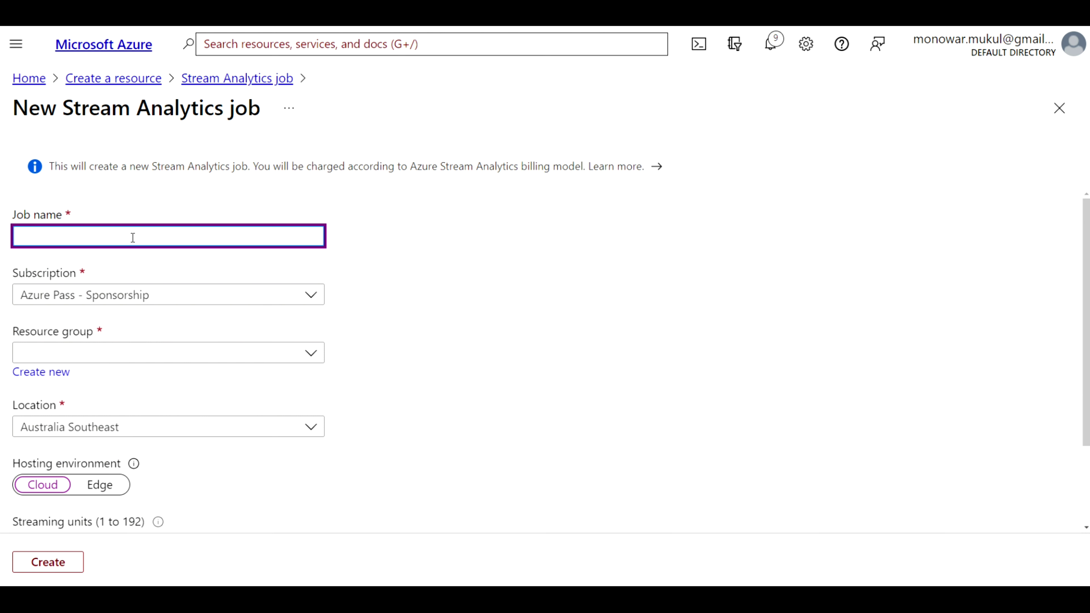
# Name the job saj01, in resource group dlrg01, located in East US
pyautogui.write('saj01')
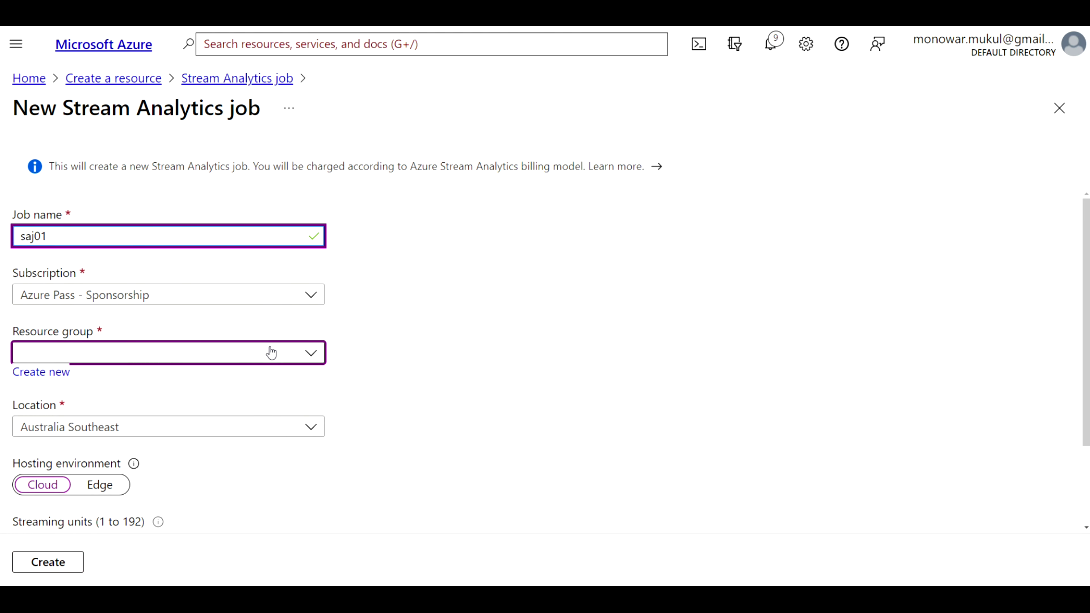
pyautogui.click(311, 352)
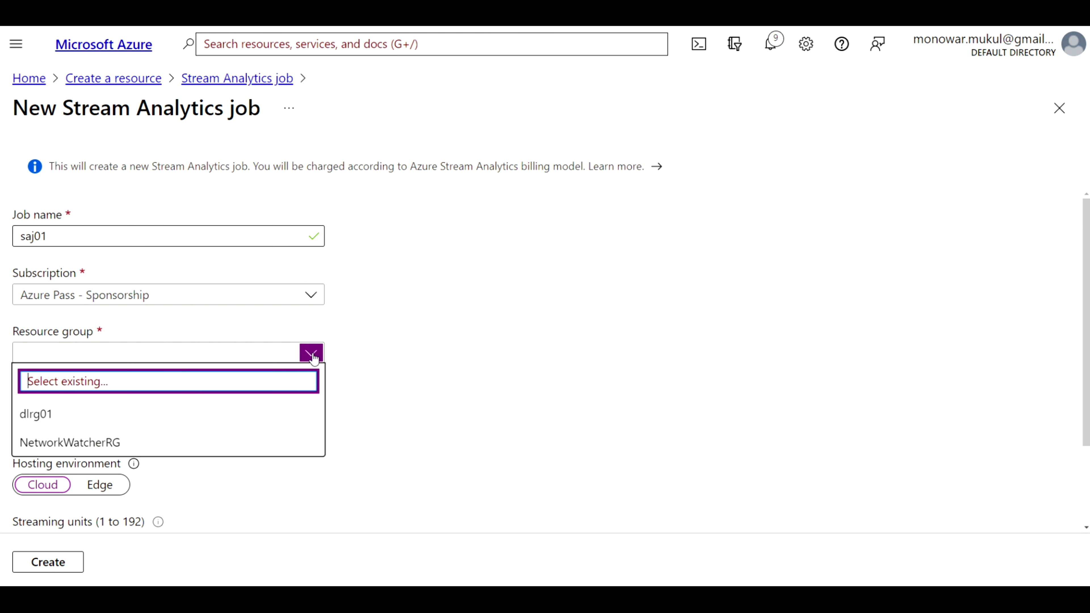
pyautogui.click(85, 418)
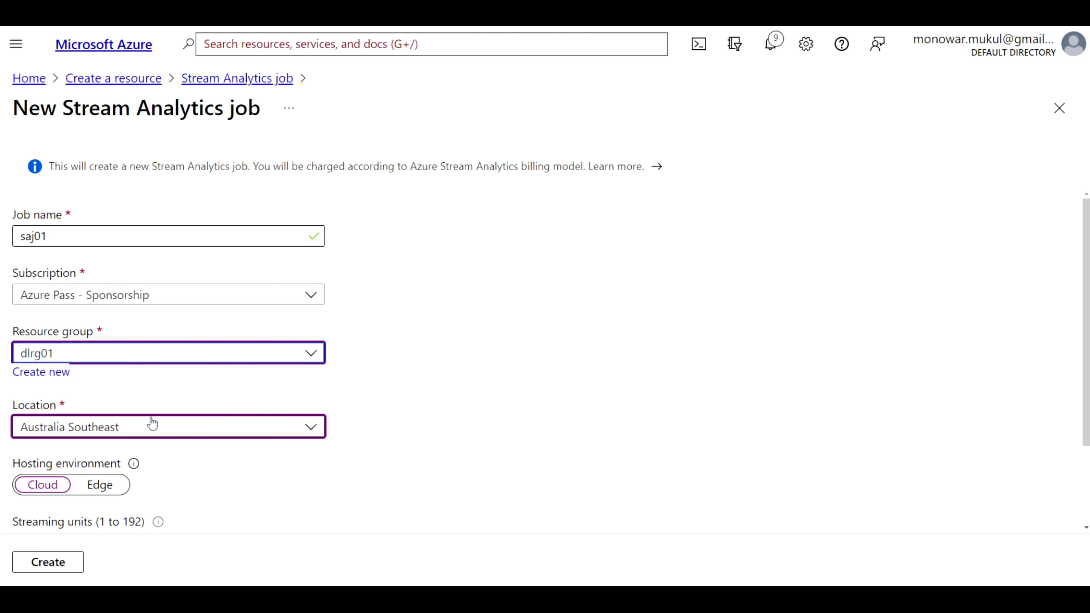
pyautogui.click(310, 426)
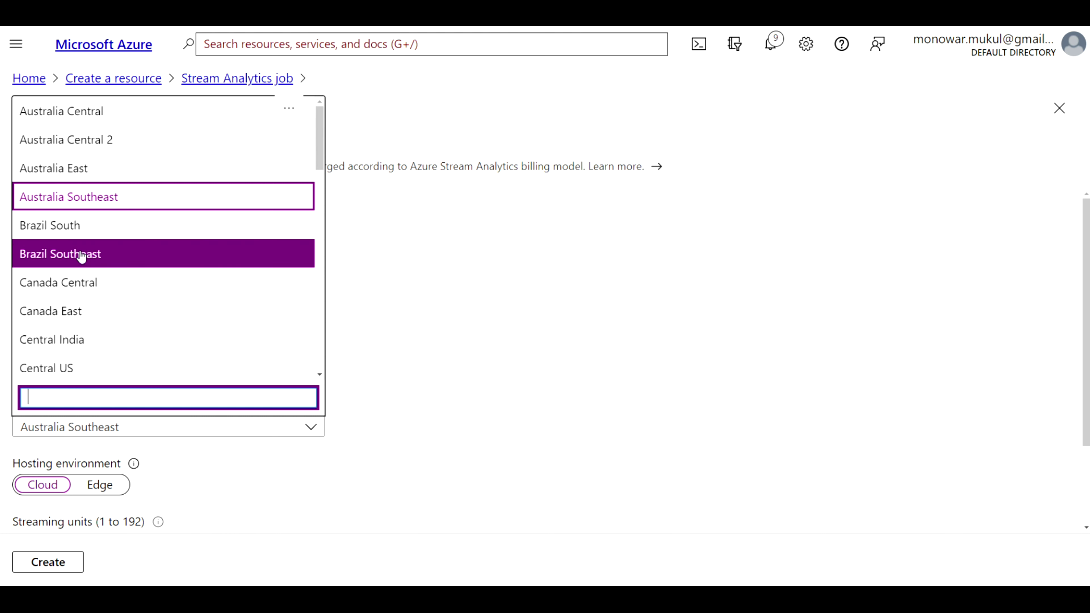
pyautogui.scroll(-4, 81, 256)
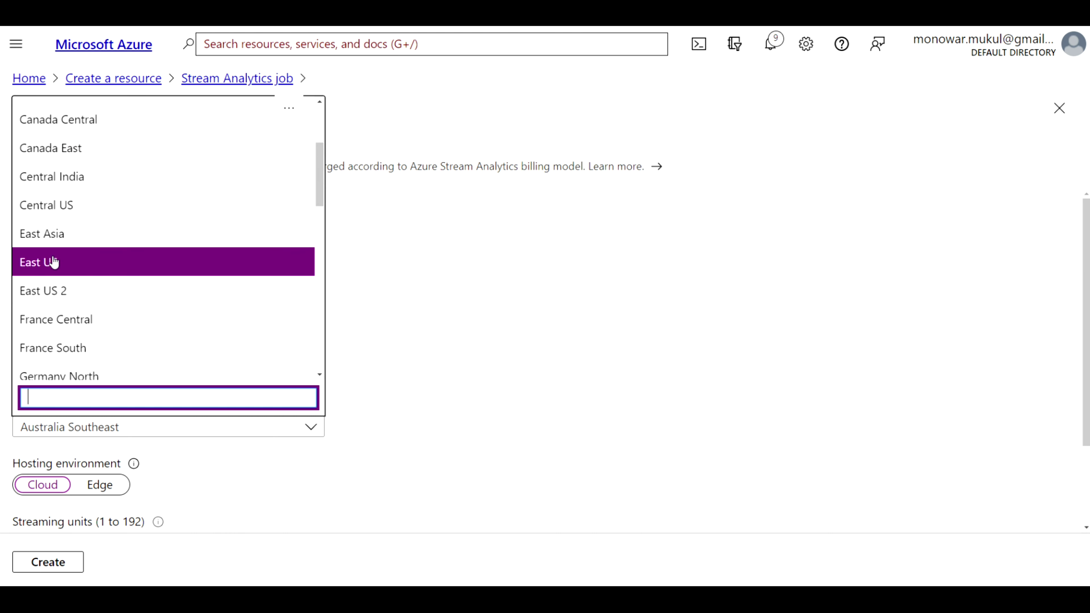
pyautogui.click(52, 263)
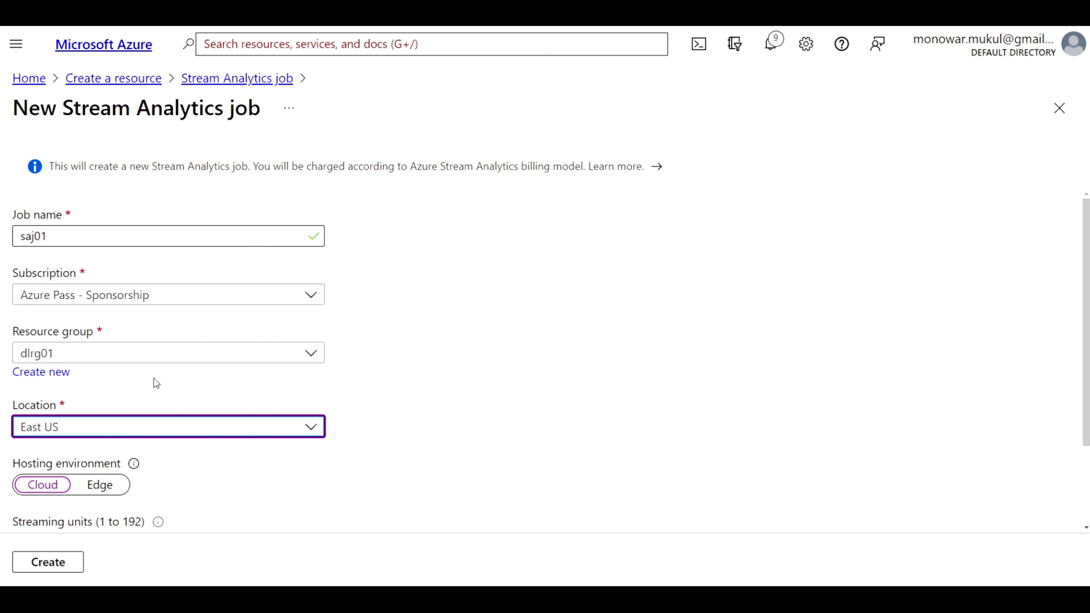
pyautogui.scroll(-2, 157, 381)
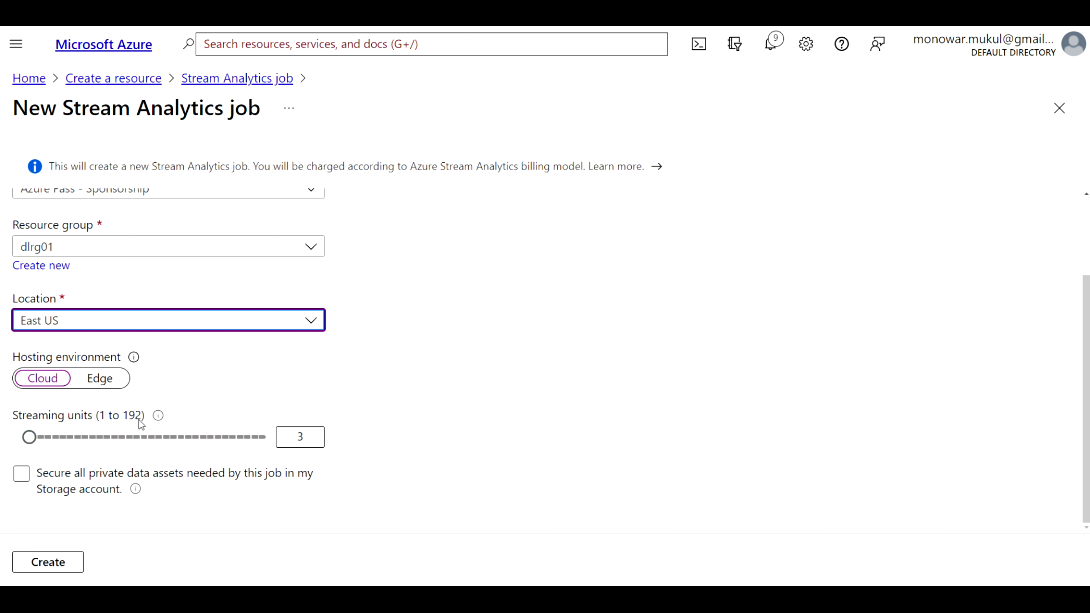
# Set streaming units to 7, leave private data securing unchecked, and create the job
pyautogui.moveTo(159, 417)
pyautogui.click(300, 435)
pyautogui.doubleClick(299, 435)
pyautogui.write('7')
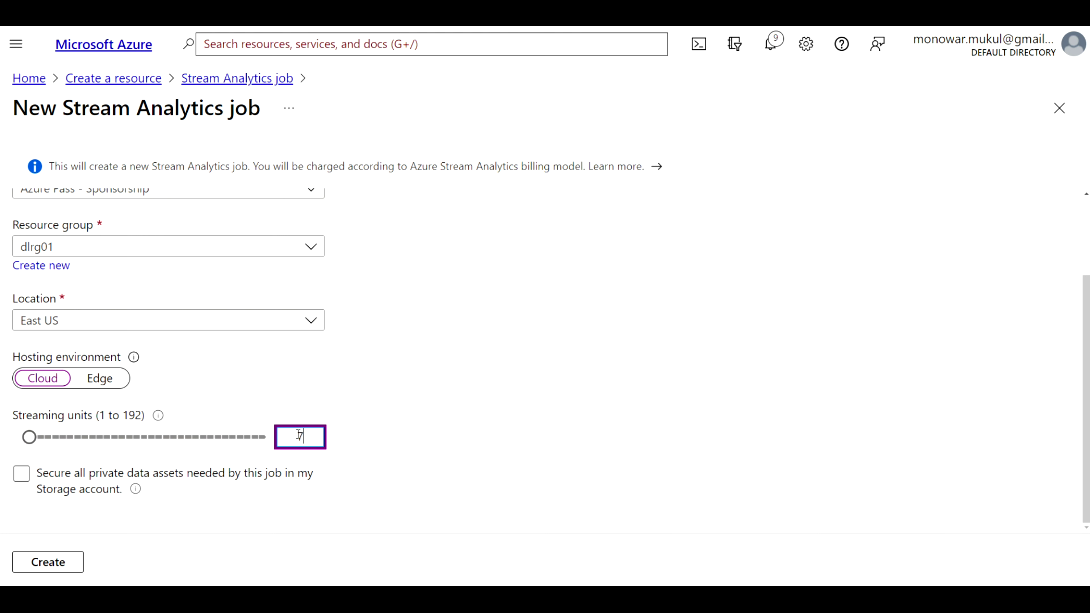
pyautogui.click(243, 494)
pyautogui.click(185, 500)
pyautogui.click(52, 570)
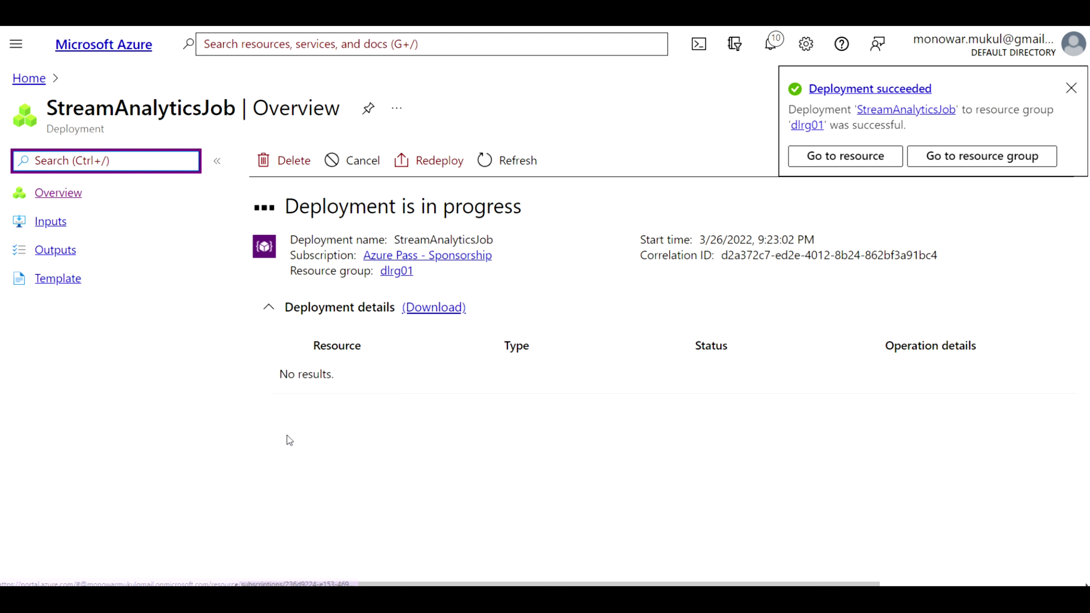
# Go to the deployed job saj01 and bring its Job topology menu section into view
pyautogui.click(844, 156)
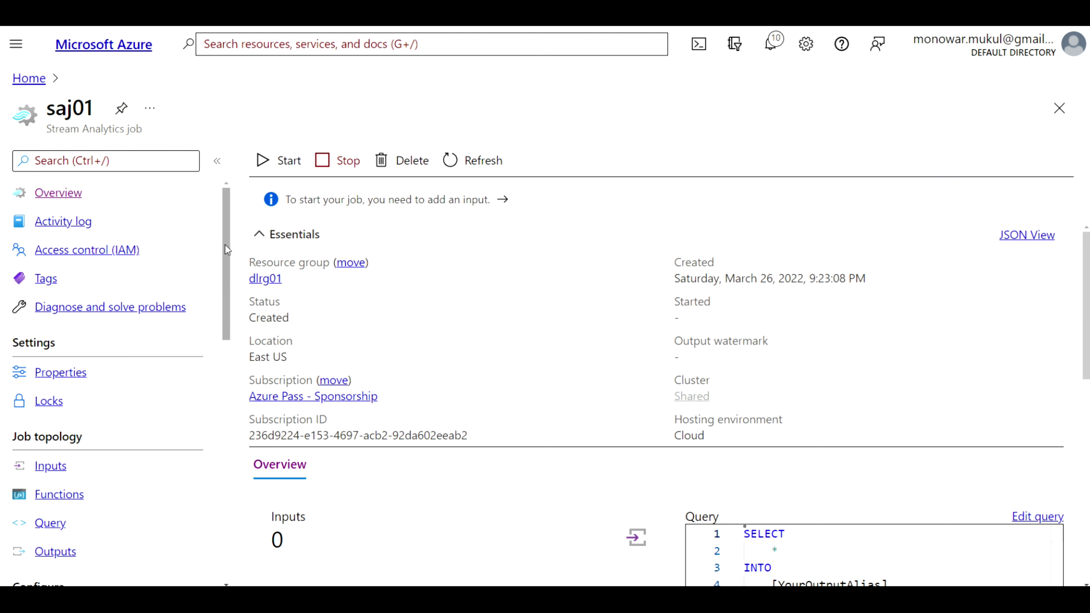
pyautogui.moveTo(226, 294); pyautogui.dragTo(226, 335)
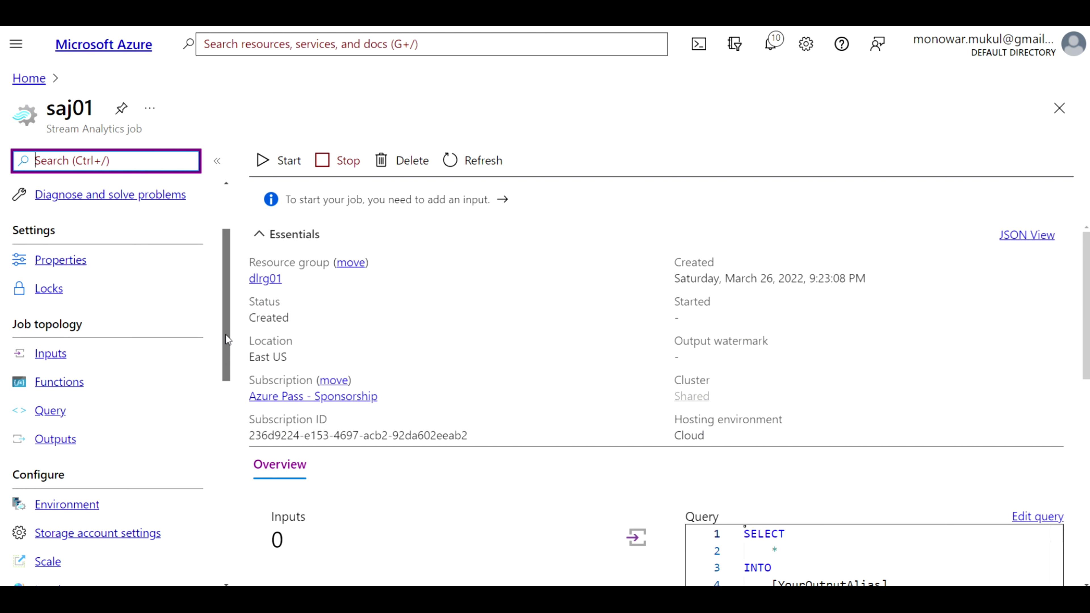
pyautogui.click(81, 364)
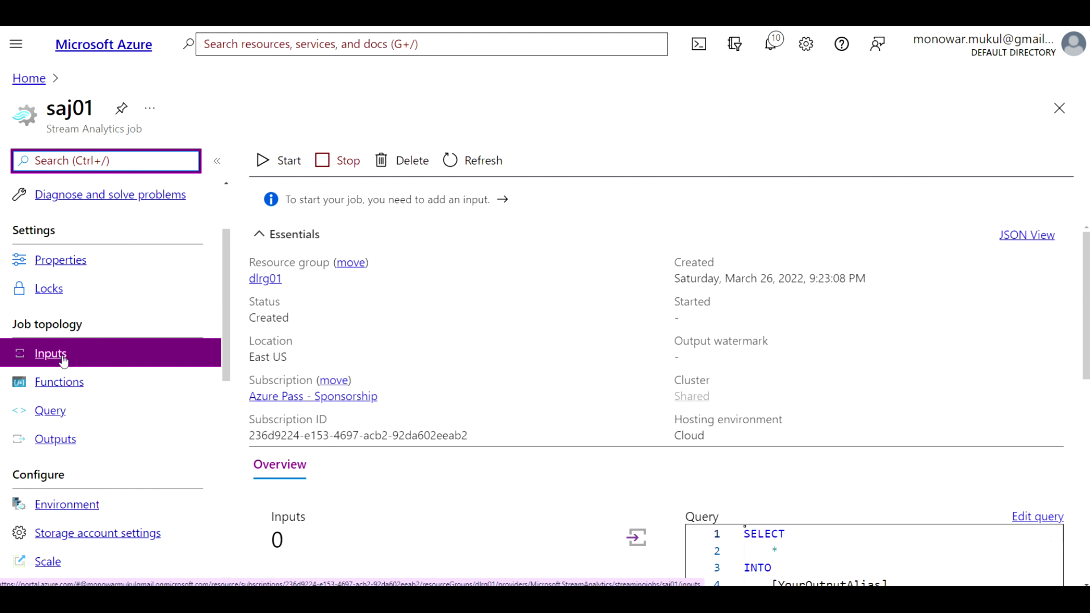
# In saj01's Inputs, add a new Event Hub stream input
pyautogui.click(58, 360)
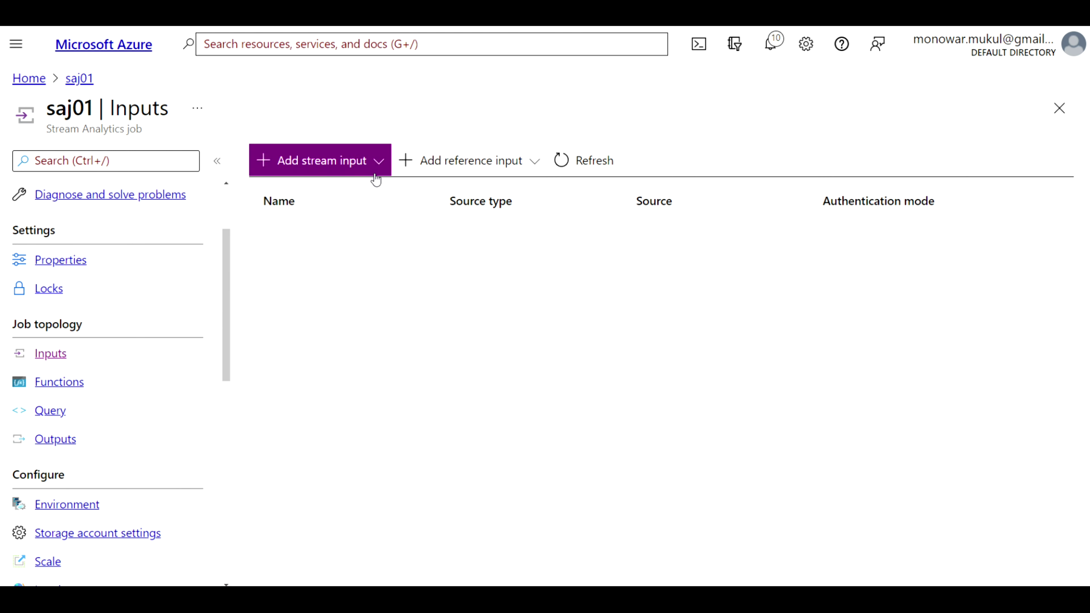
pyautogui.click(342, 162)
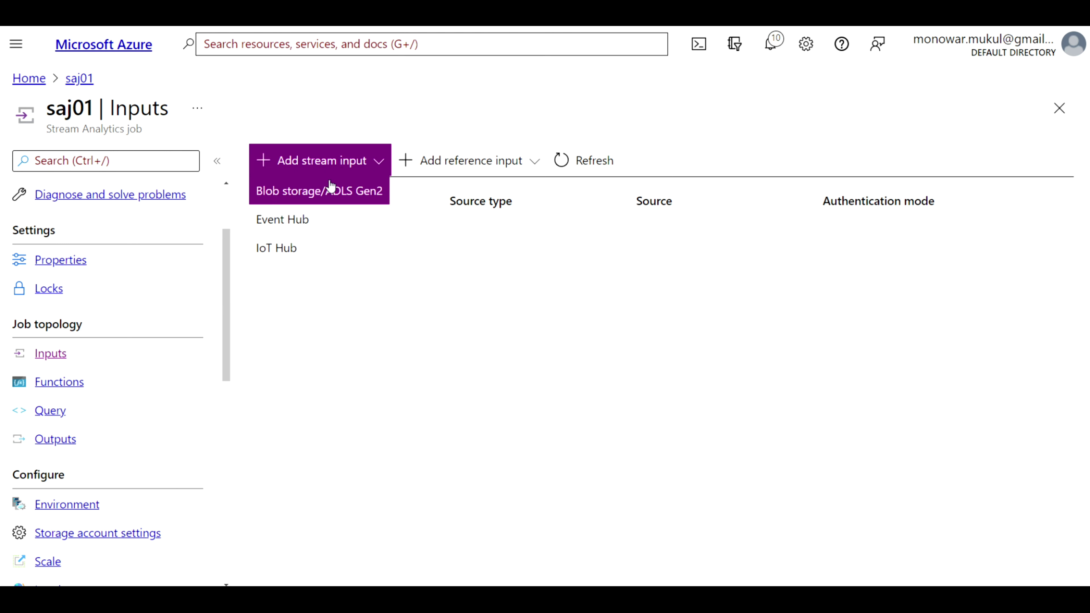
pyautogui.click(295, 223)
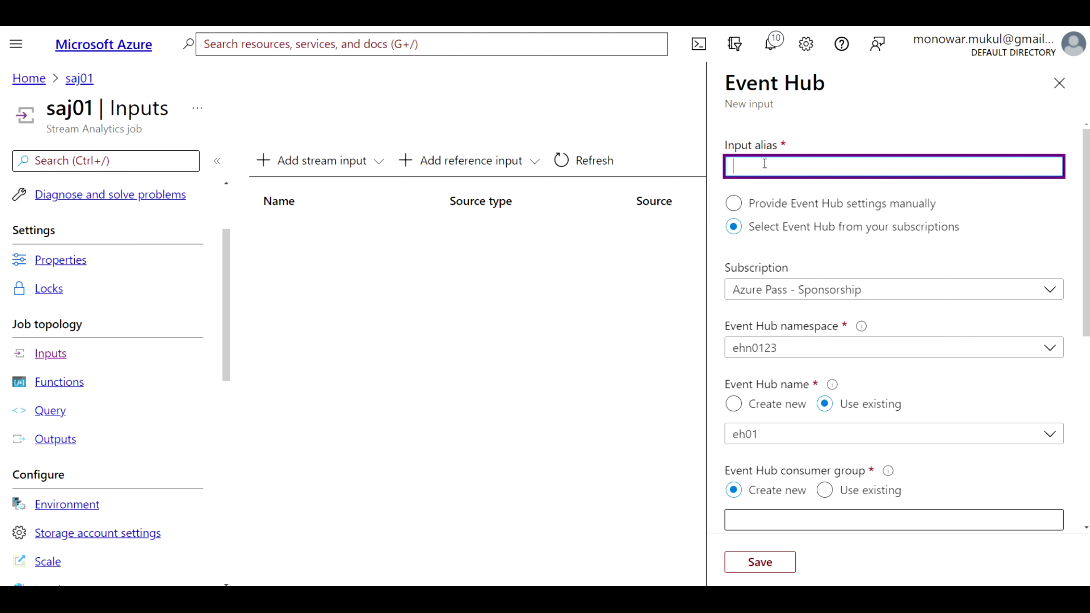
# Enter input alias EventSTream and rename the new consumer group to saj01_cg01
pyautogui.write('Even')
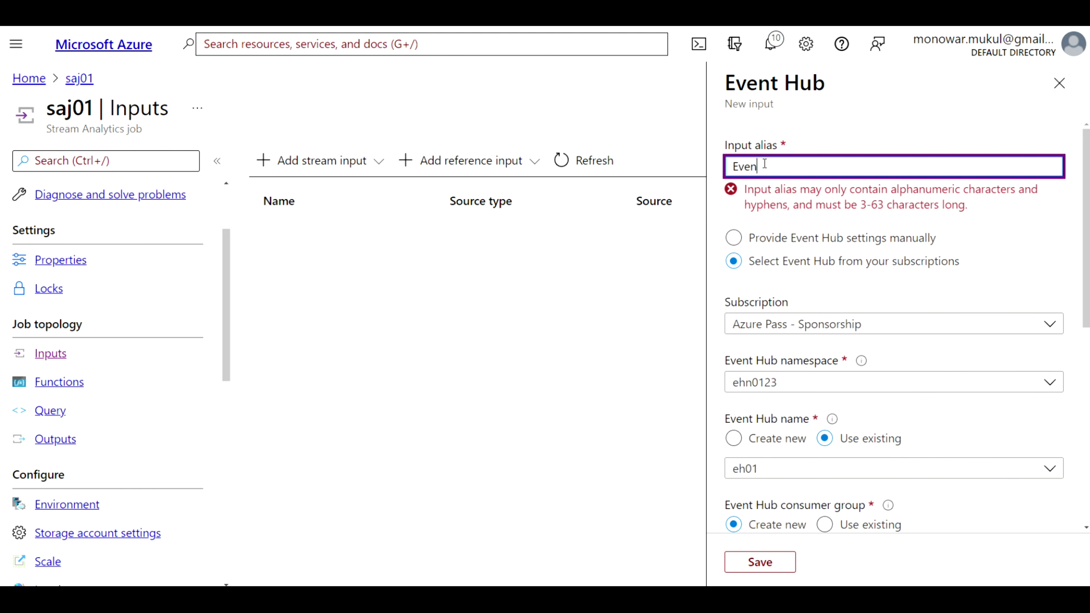
pyautogui.write('tSTream')
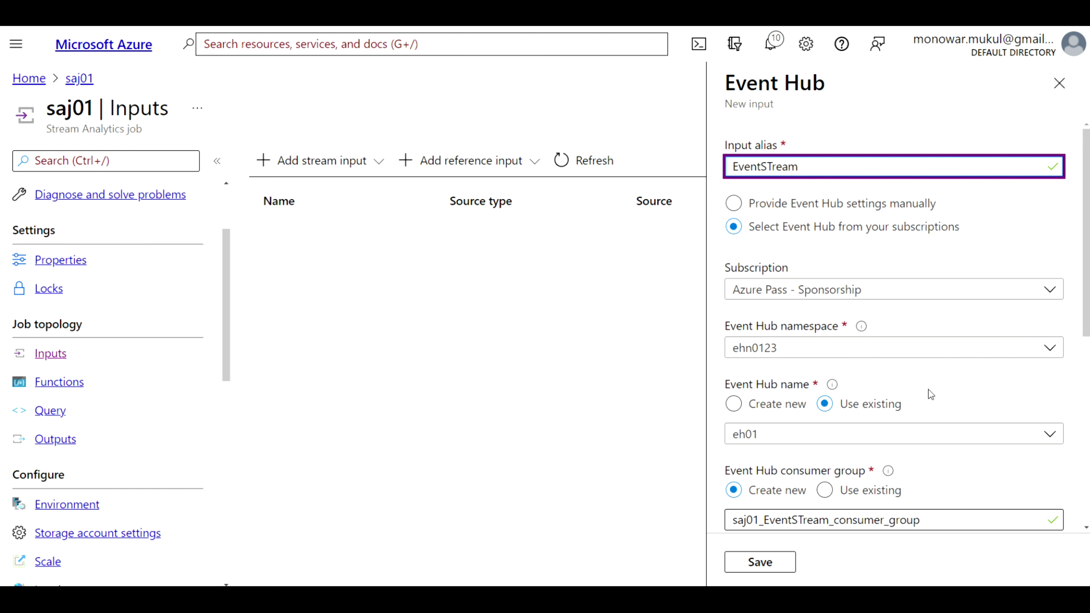
pyautogui.scroll(-1, 928, 389)
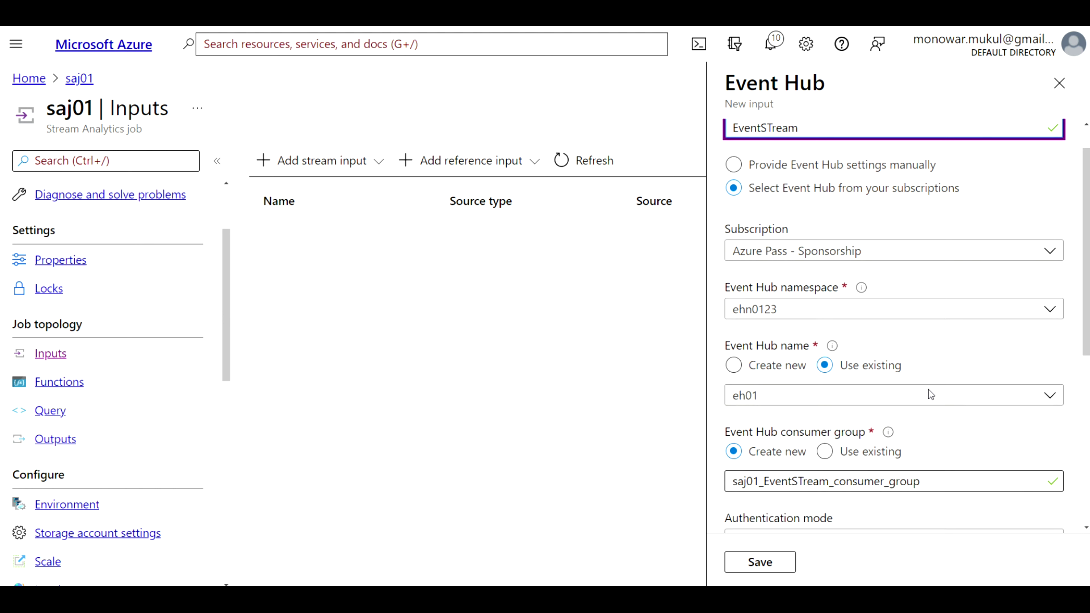
pyautogui.scroll(-2, 942, 417)
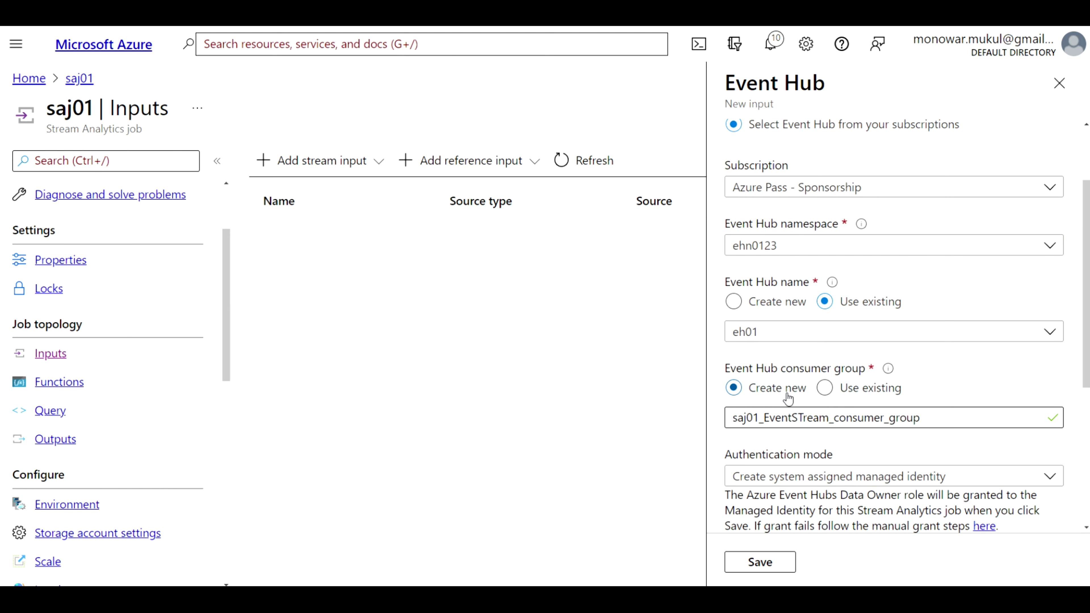
pyautogui.click(875, 415)
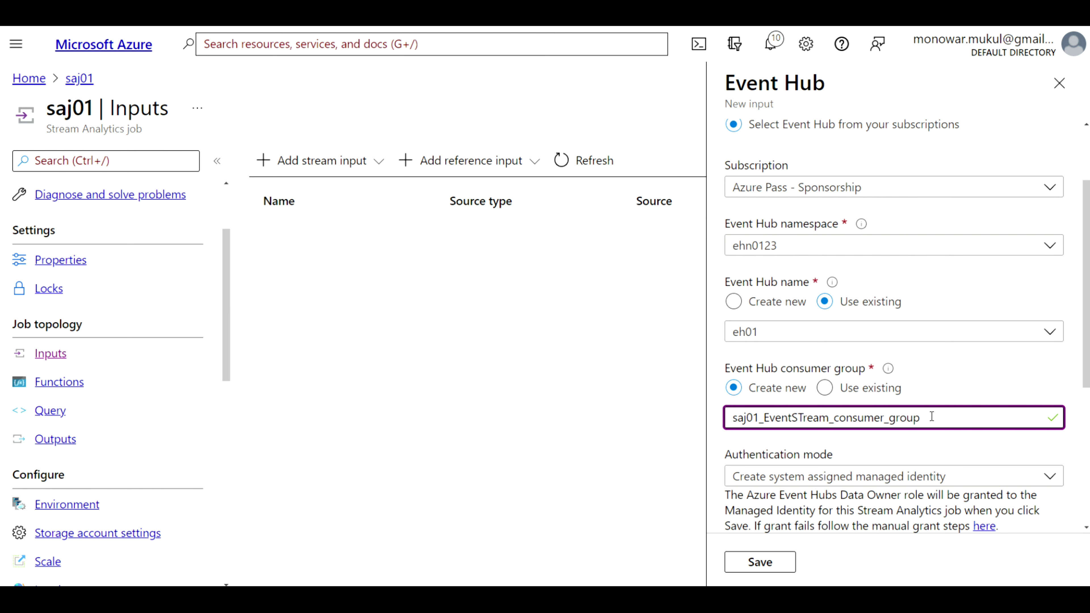
pyautogui.moveTo(922, 417); pyautogui.dragTo(766, 419)
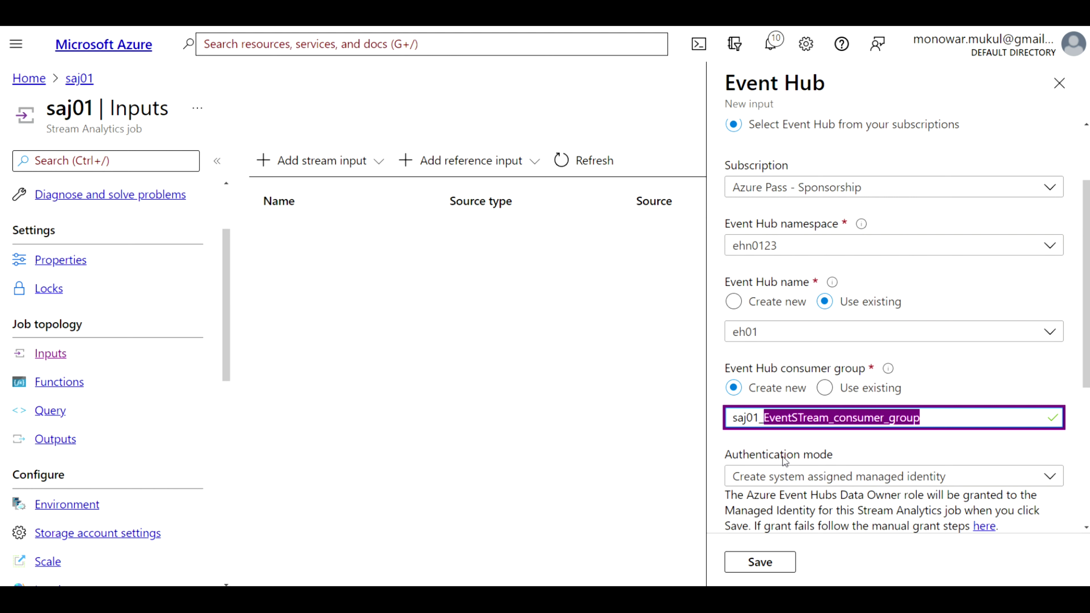
pyautogui.write('cg01')
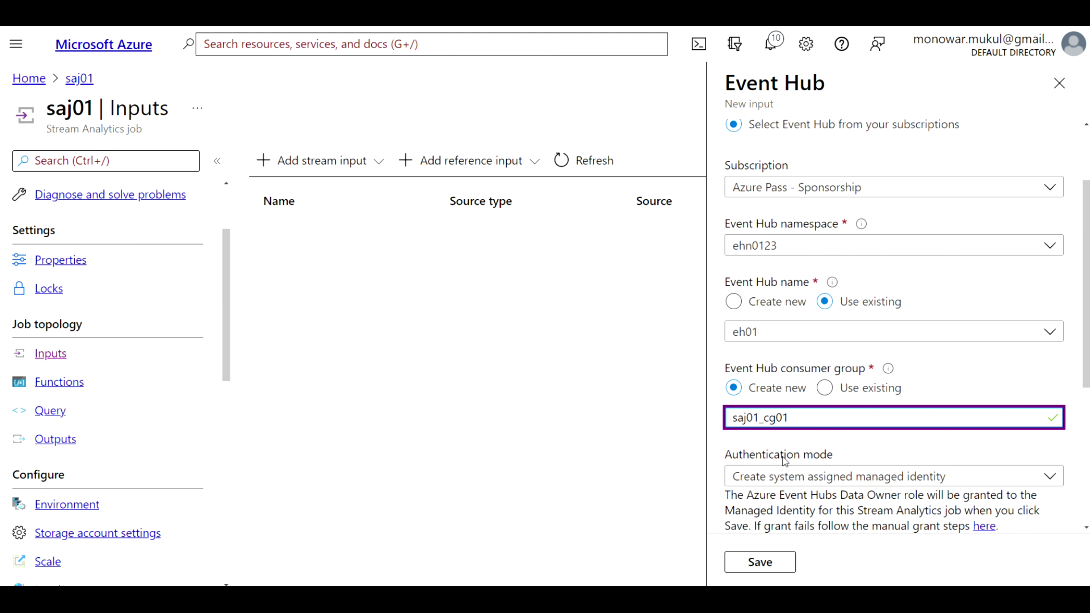
# Correct the alias capitalisation to EventStream, then review the lower input settings
pyautogui.scroll(-1, 784, 459)
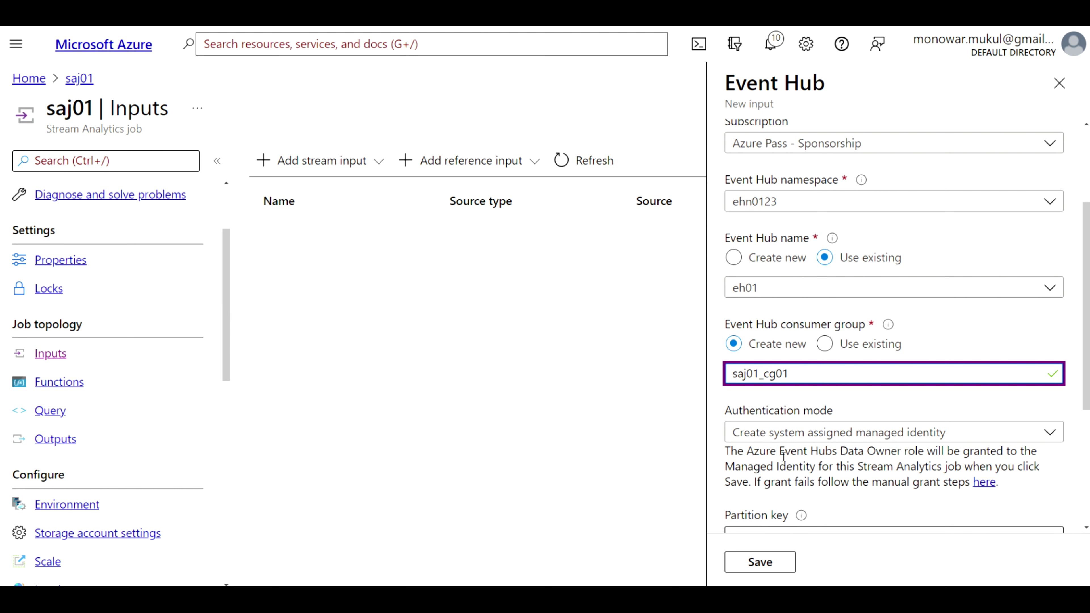
pyautogui.scroll(-1, 783, 458)
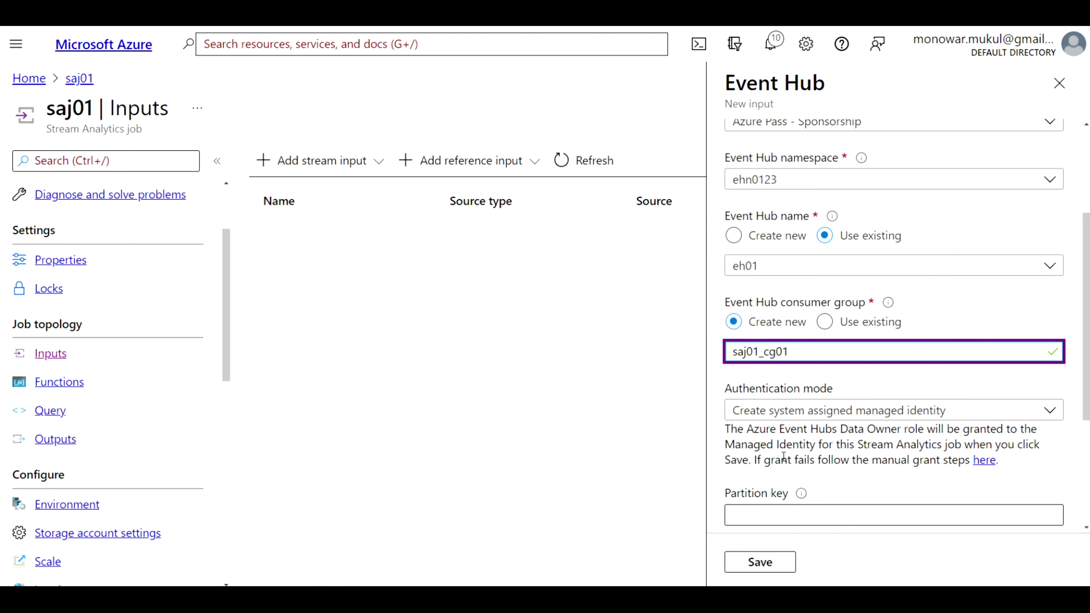
pyautogui.scroll(-3, 783, 457)
pyautogui.scroll(-4, 783, 459)
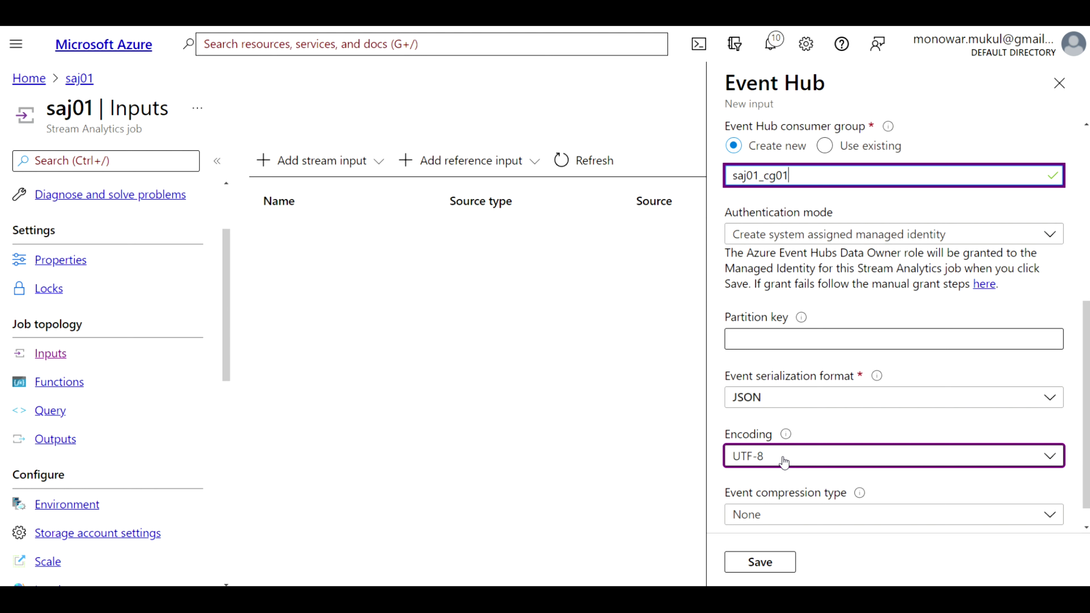
pyautogui.scroll(8, 830, 318)
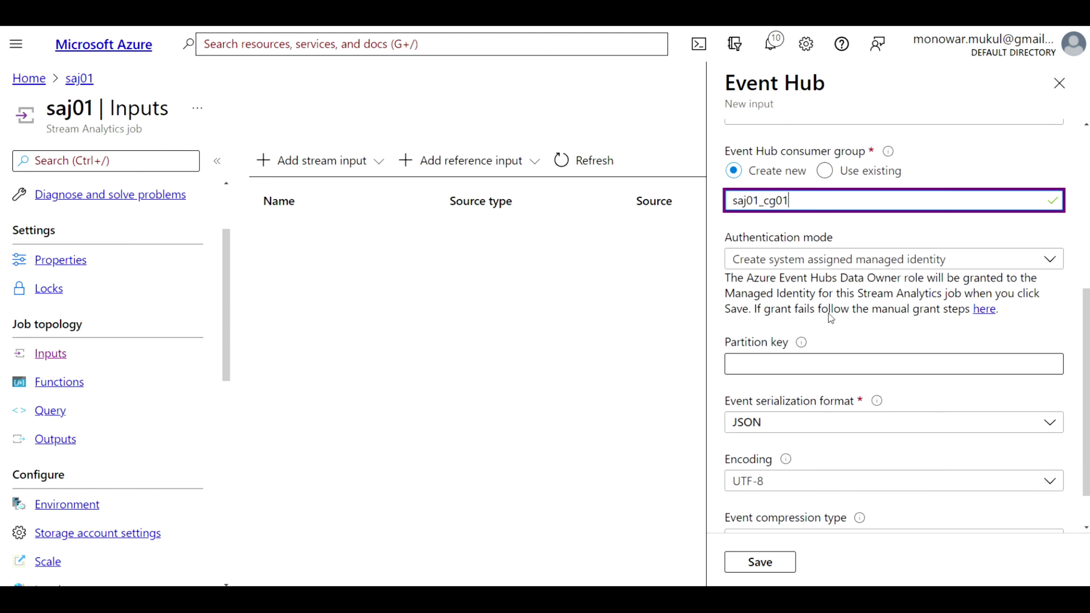
pyautogui.scroll(5, 829, 315)
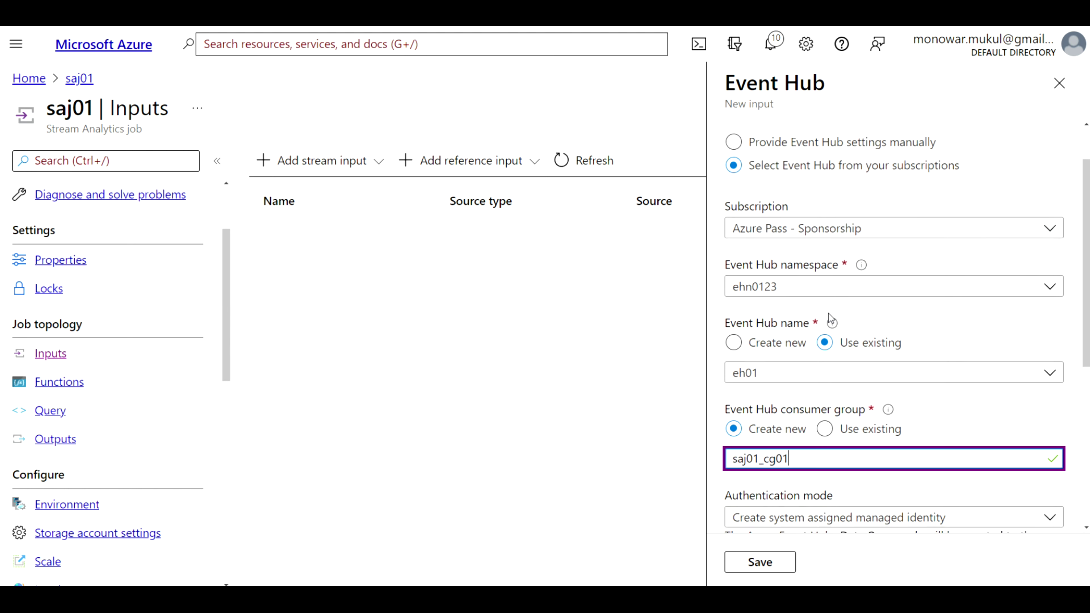
pyautogui.click(799, 166)
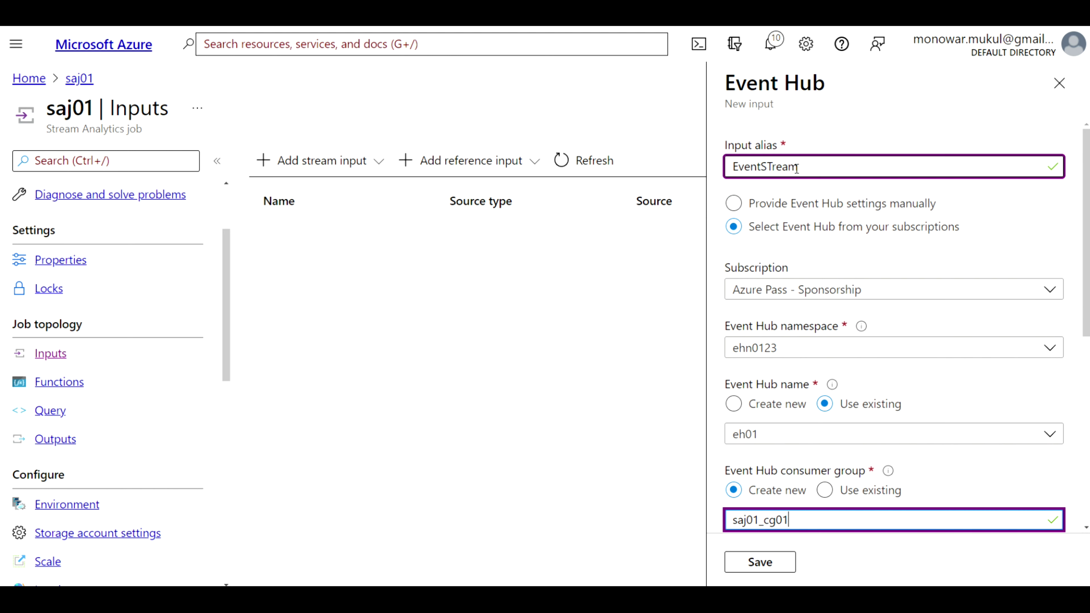
pyautogui.click(772, 166)
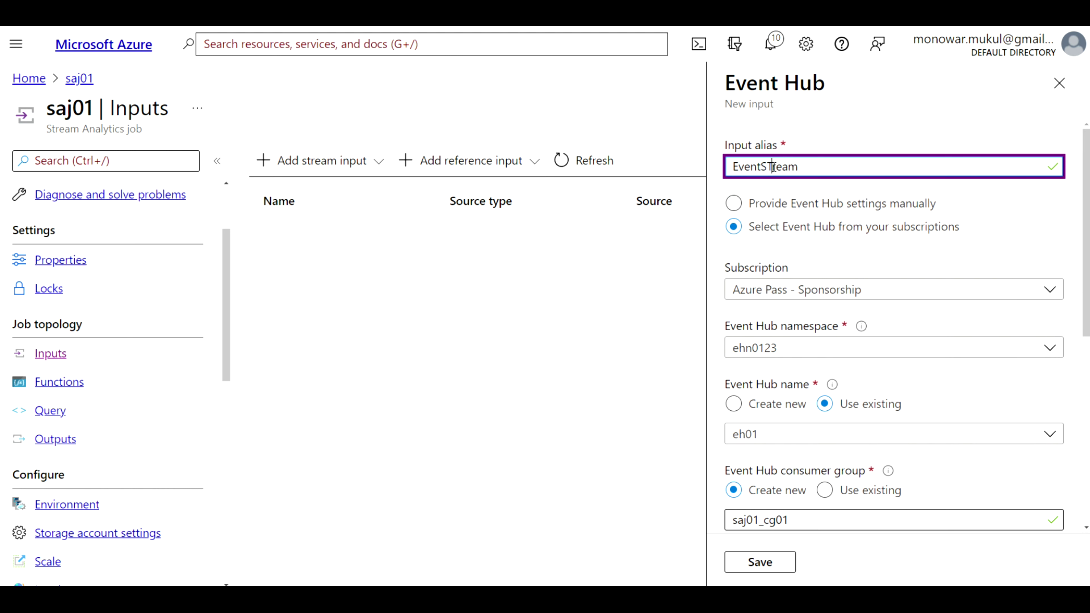
pyautogui.press('BackSpace')
pyautogui.write('t')
pyautogui.scroll(-2, 865, 246)
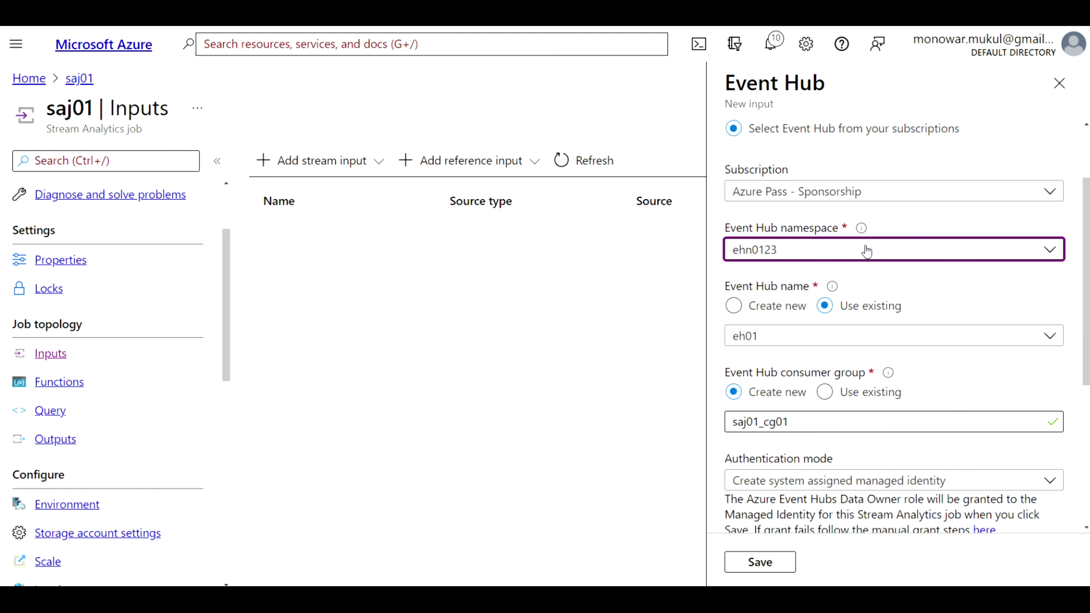
pyautogui.scroll(-2, 885, 274)
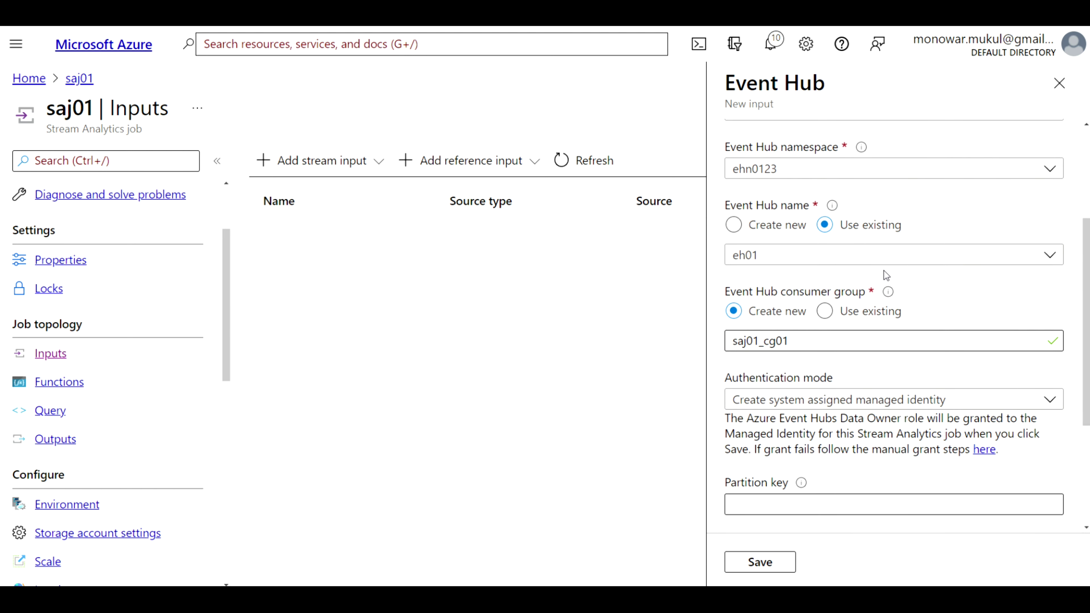
pyautogui.scroll(-1, 885, 274)
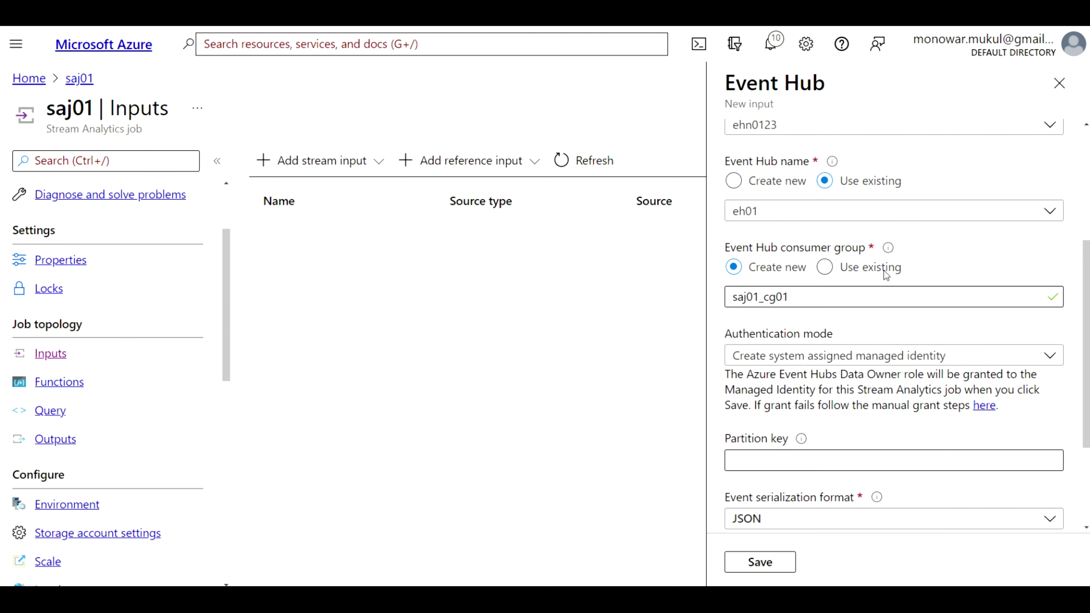
pyautogui.scroll(-1, 934, 269)
pyautogui.click(933, 265)
pyautogui.click(892, 295)
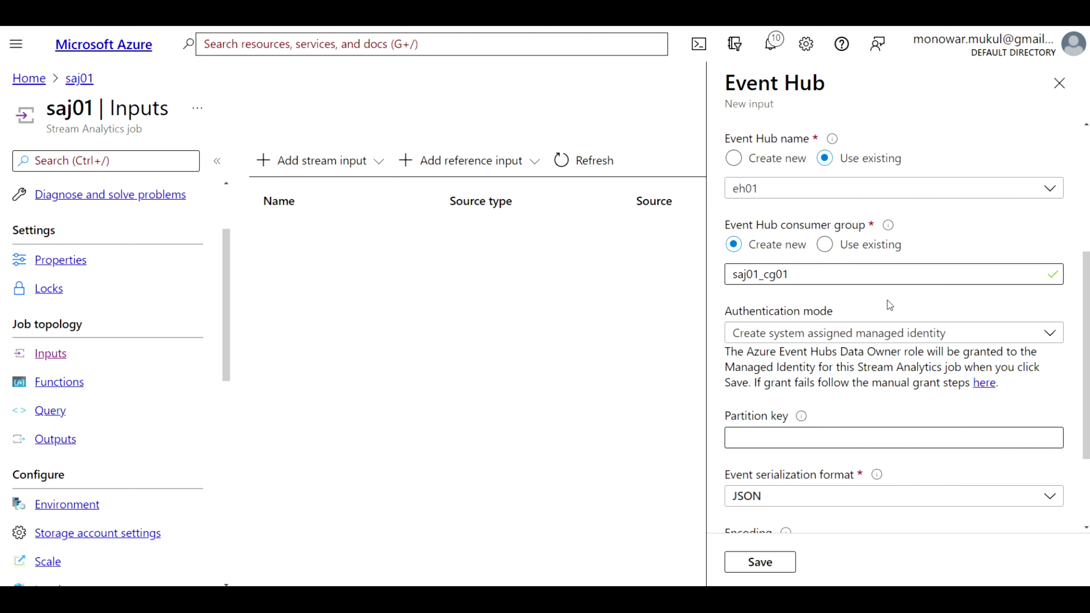
pyautogui.scroll(-3, 887, 299)
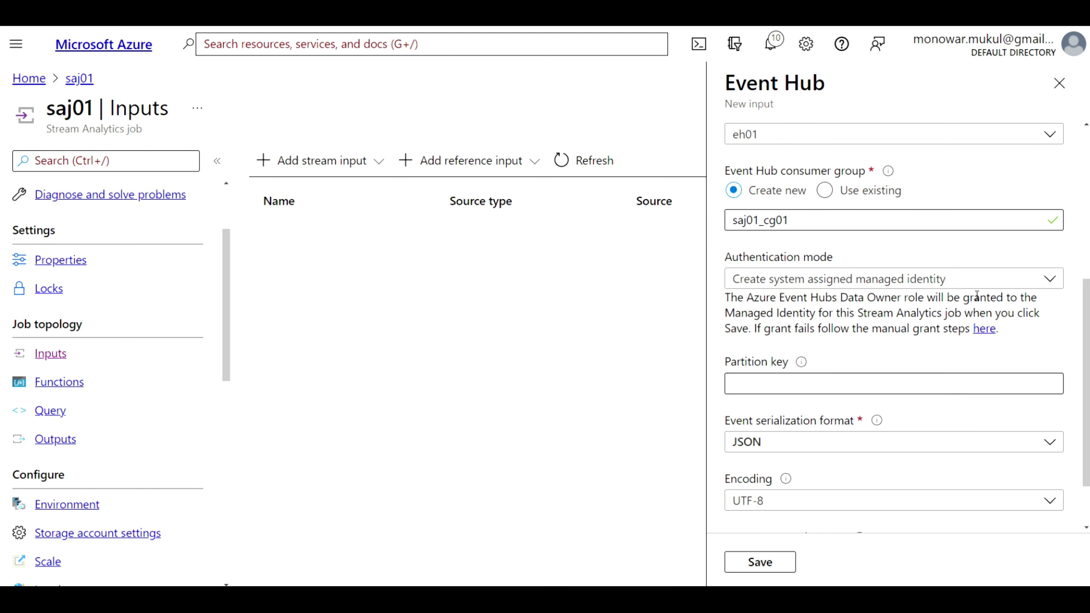
# Switch the Event Hub input's authentication mode to Connection string
pyautogui.click(1049, 279)
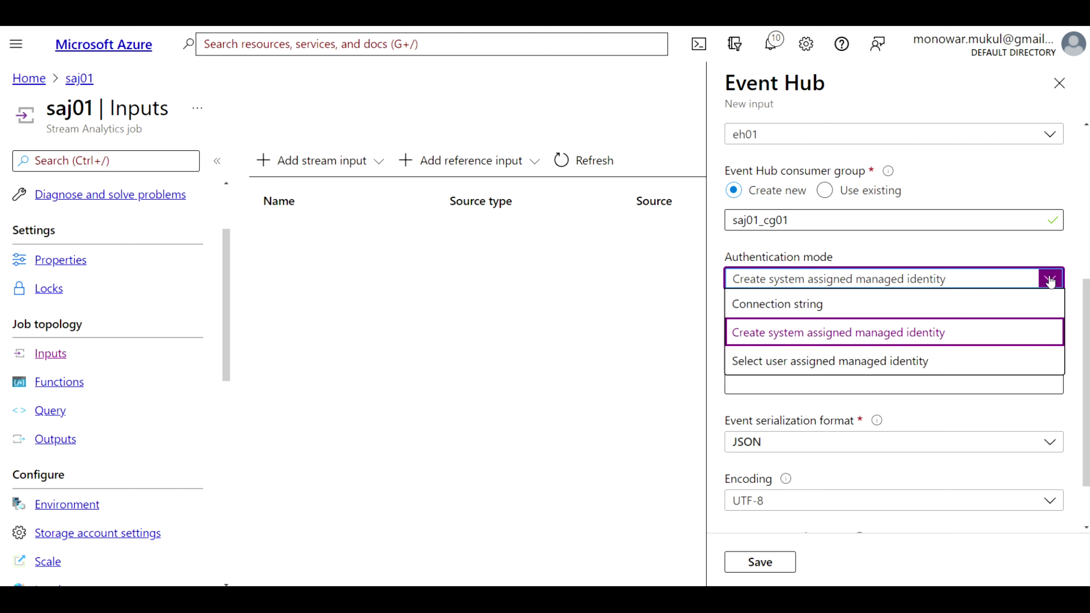
pyautogui.click(836, 306)
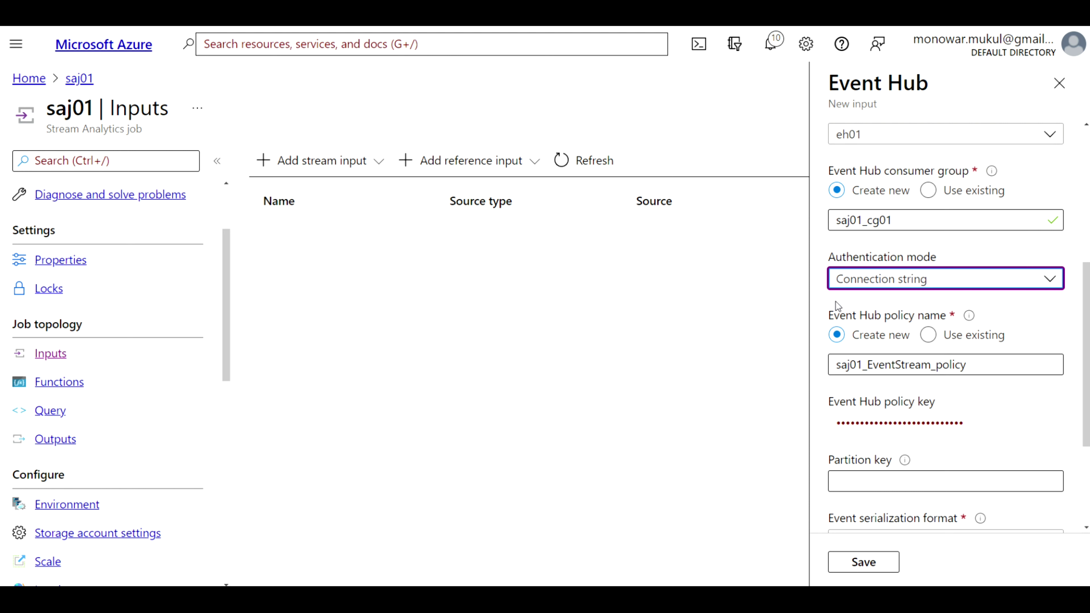
pyautogui.scroll(-1, 1030, 331)
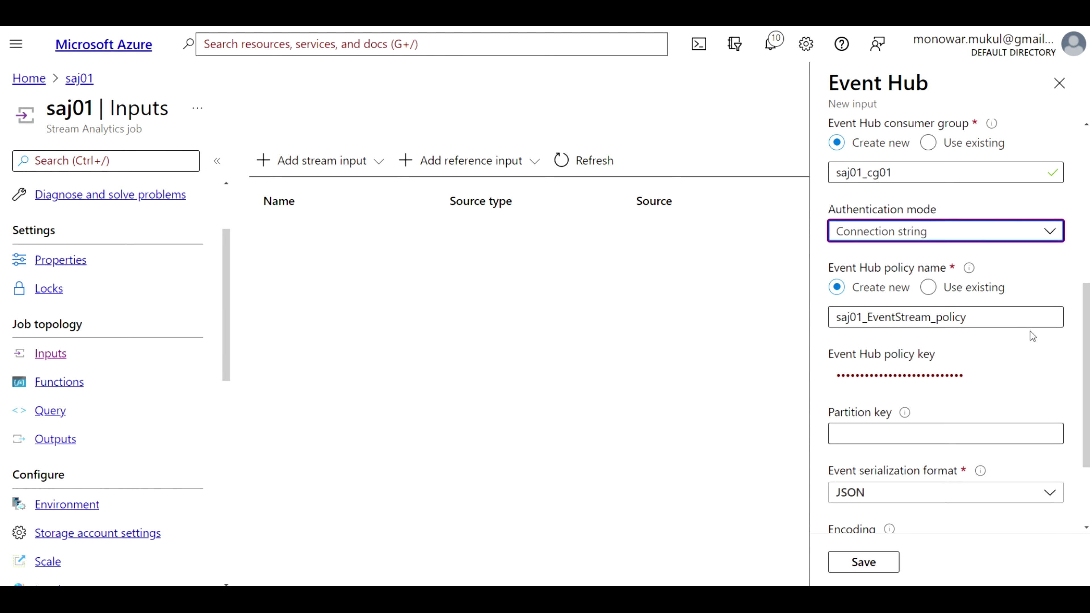
# Delete 'EventStream_' from the new policy name, leaving saj01_policy
pyautogui.click(974, 324)
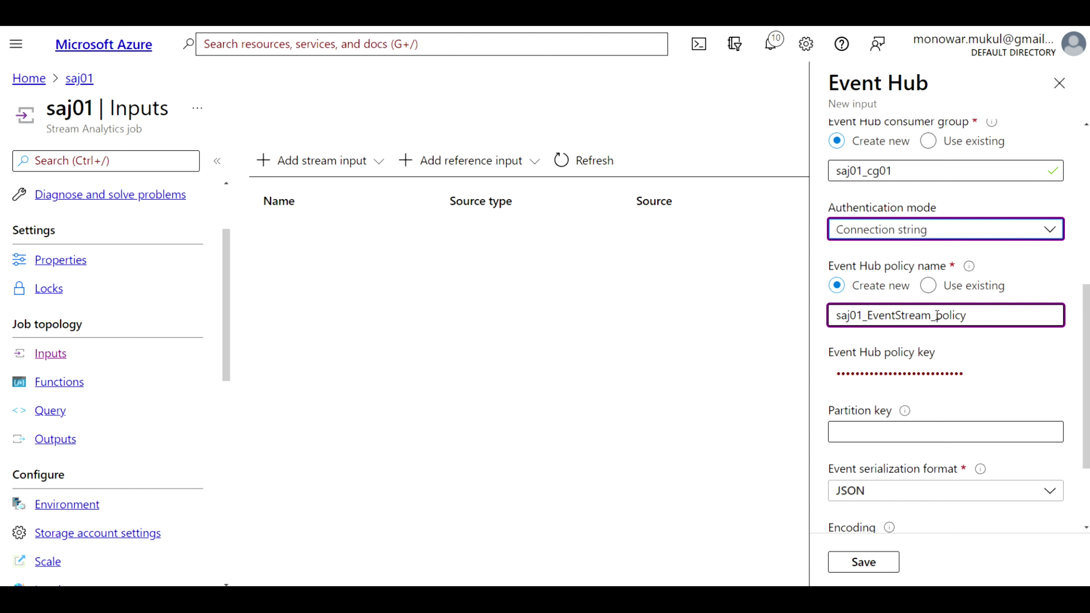
pyautogui.moveTo(936, 315); pyautogui.dragTo(866, 316)
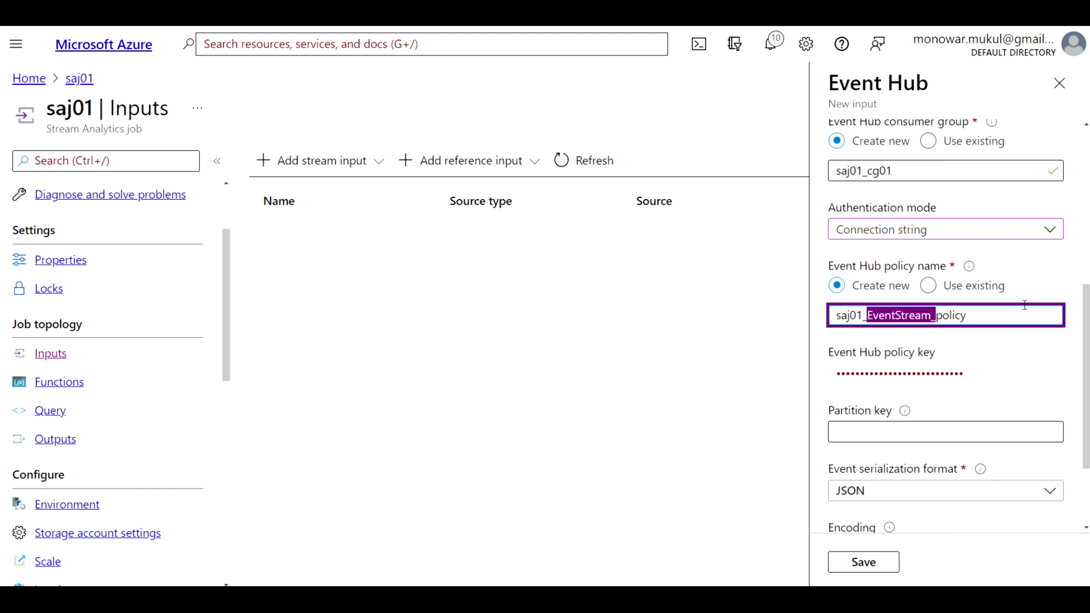
pyautogui.press('BackSpace')
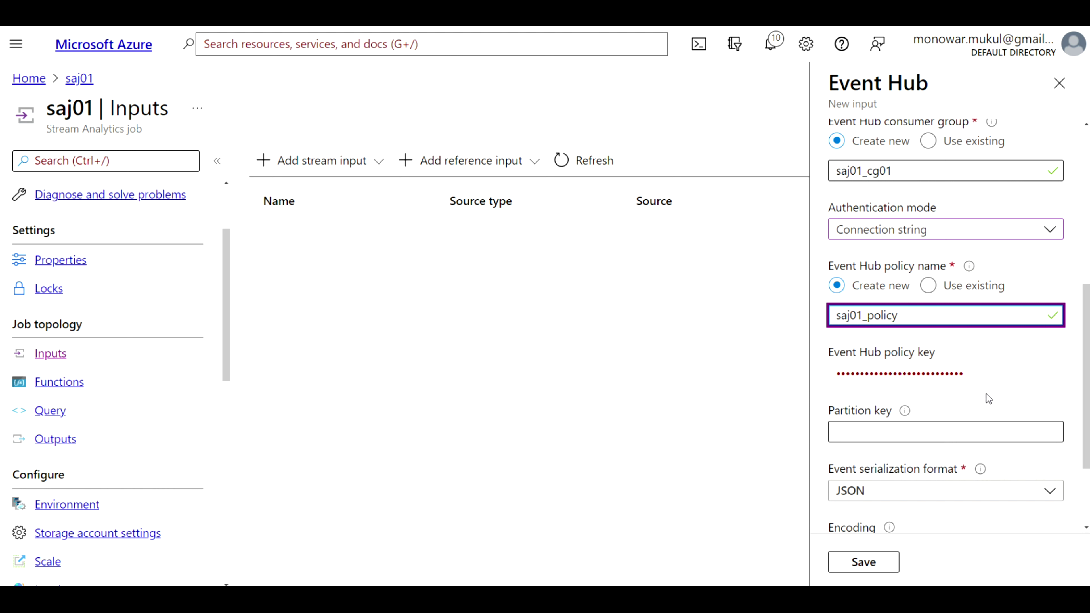
pyautogui.scroll(-2, 990, 406)
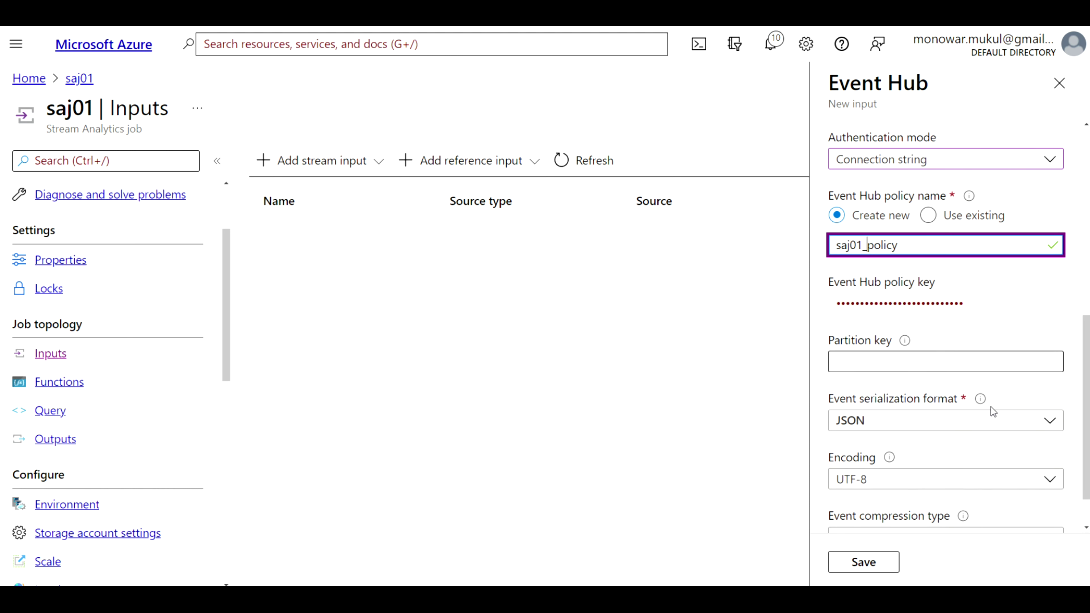
pyautogui.scroll(-1, 992, 411)
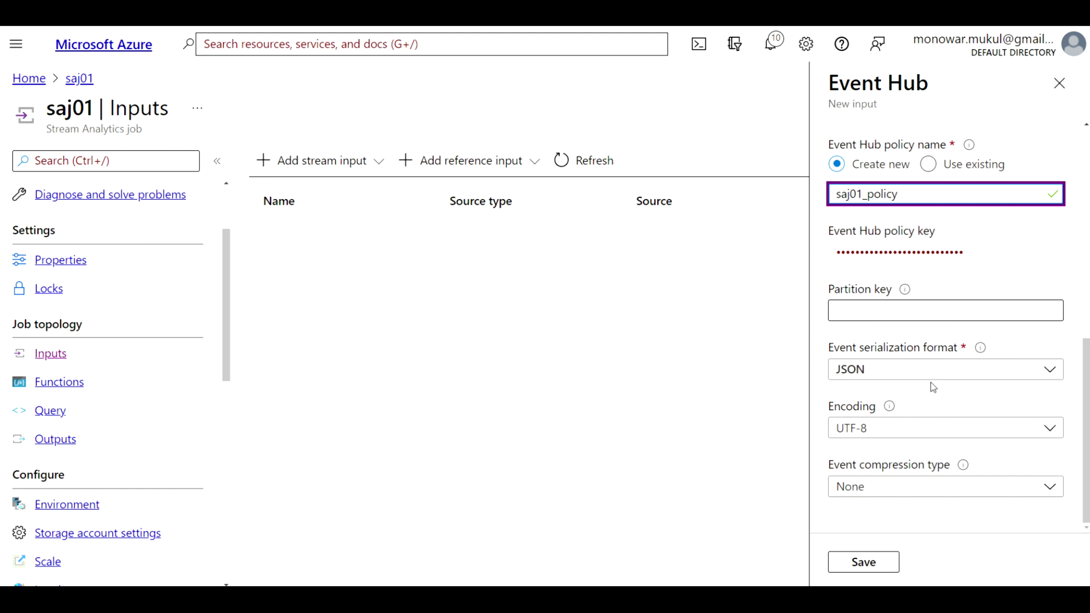
# Save the EventStream Event Hub input so it appears in saj01's Inputs list
pyautogui.click(866, 563)
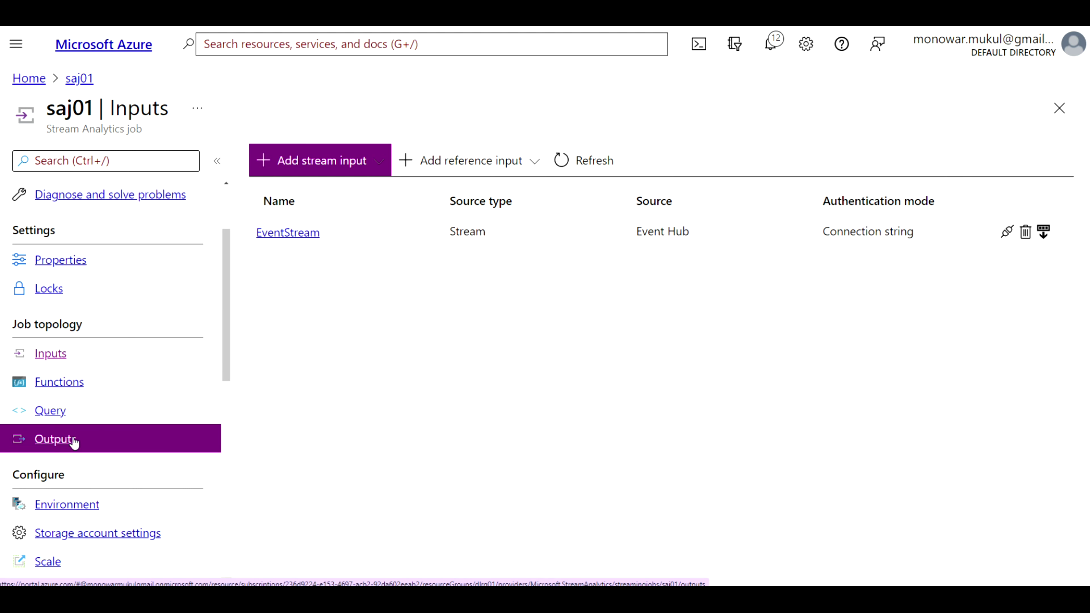
# Add a new Blob storage/ADLS Gen2 output from saj01's Outputs list
pyautogui.click(66, 441)
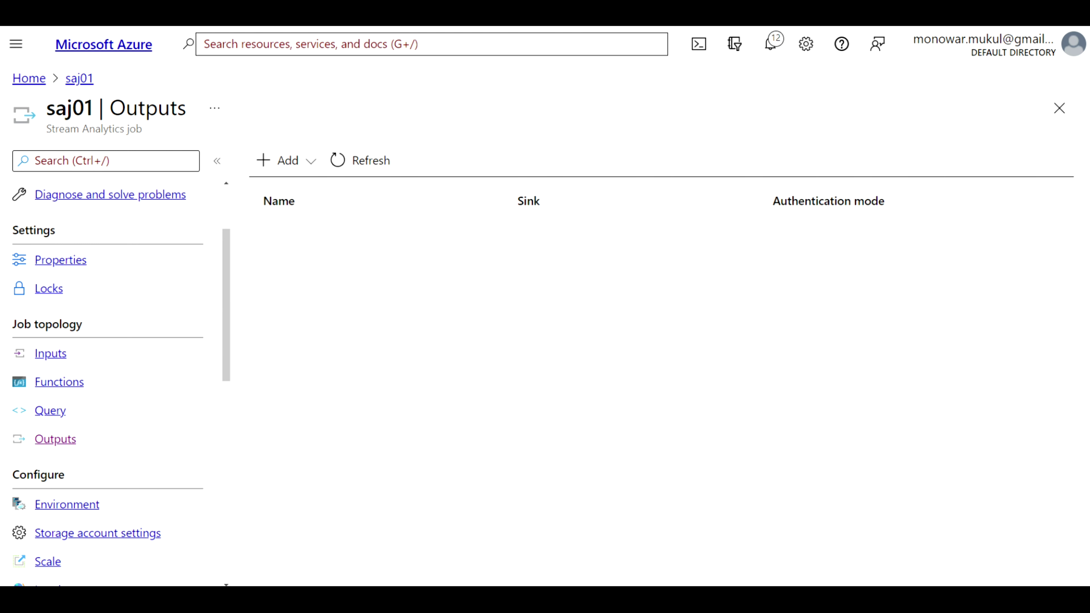
pyautogui.click(296, 171)
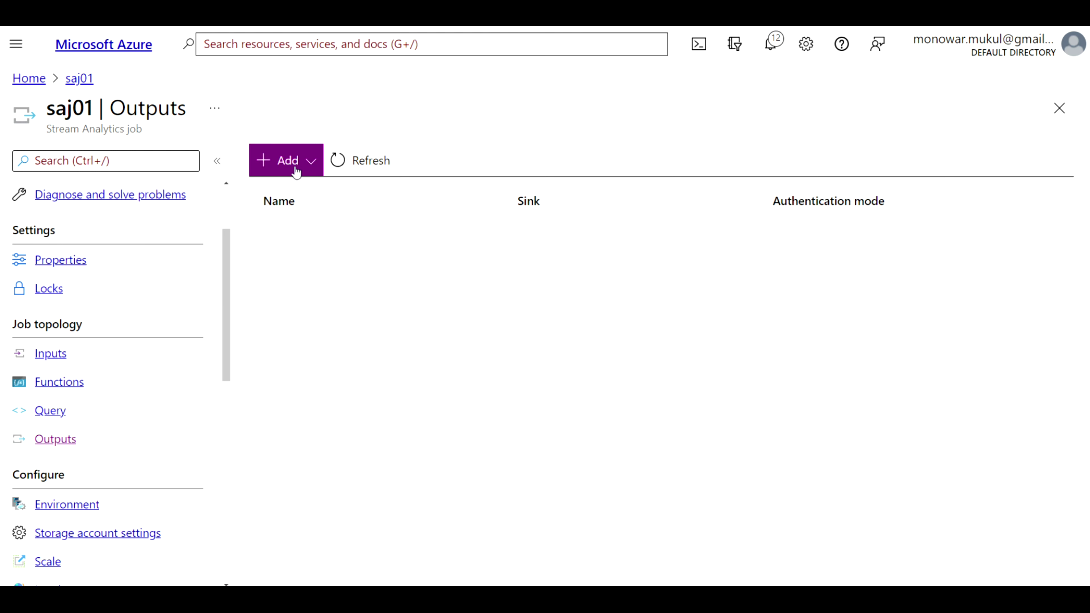
pyautogui.click(281, 167)
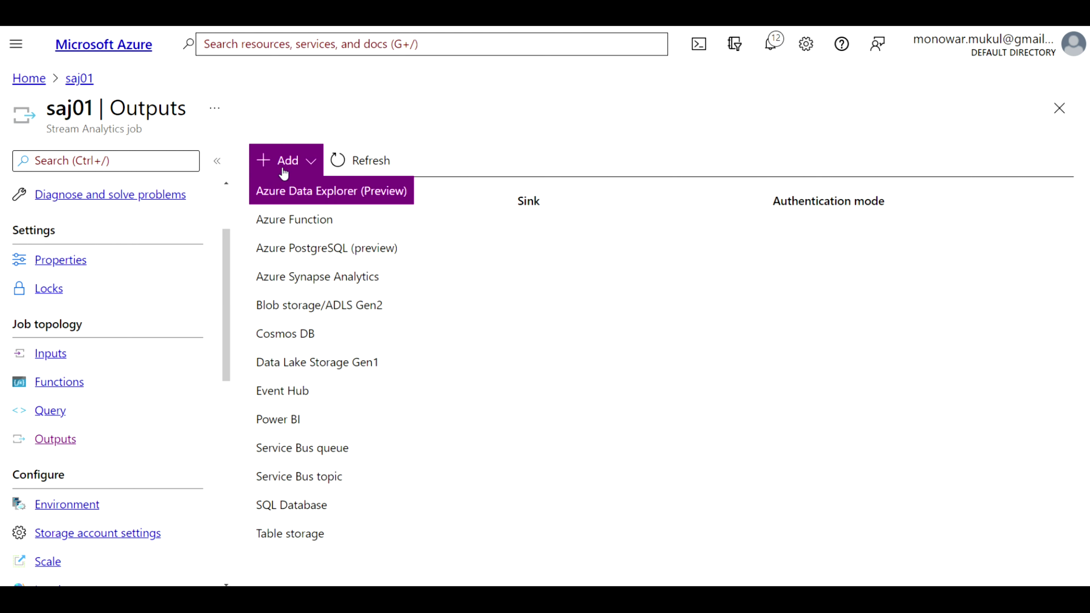
pyautogui.click(307, 307)
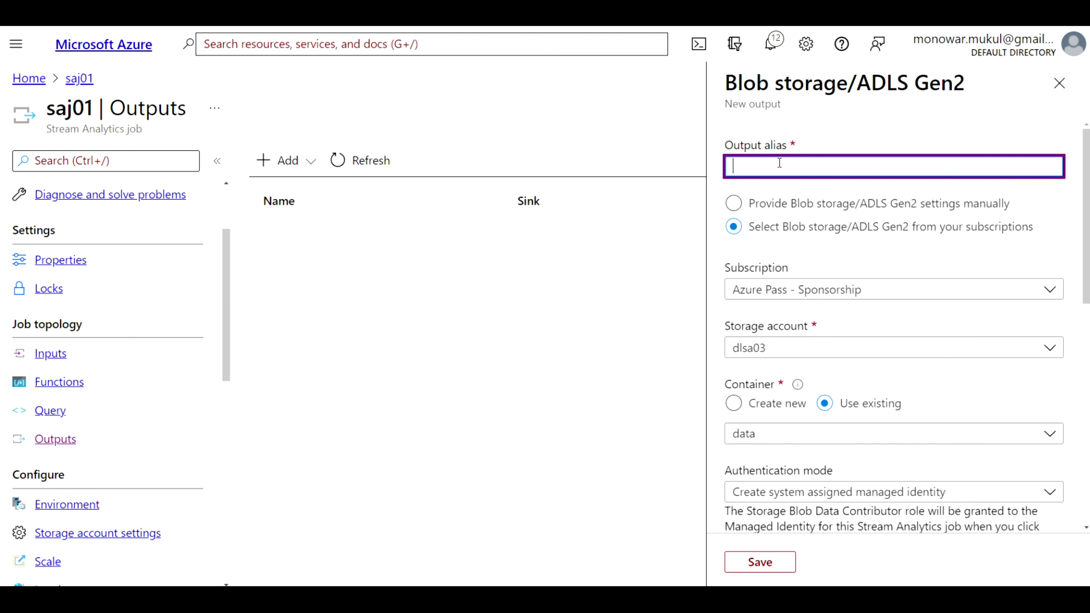
# Enter OutputData as the alias of the new Blob storage output
pyautogui.write('OutputData')
pyautogui.scroll(-4, 821, 251)
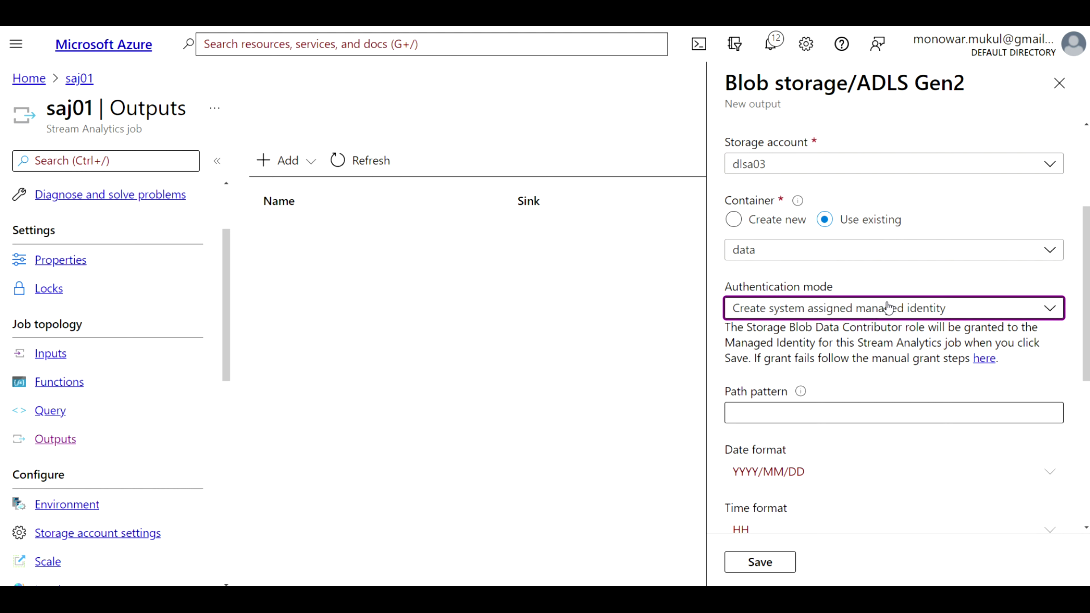
# Set the Blob output's authentication mode to Connection string
pyautogui.click(1046, 308)
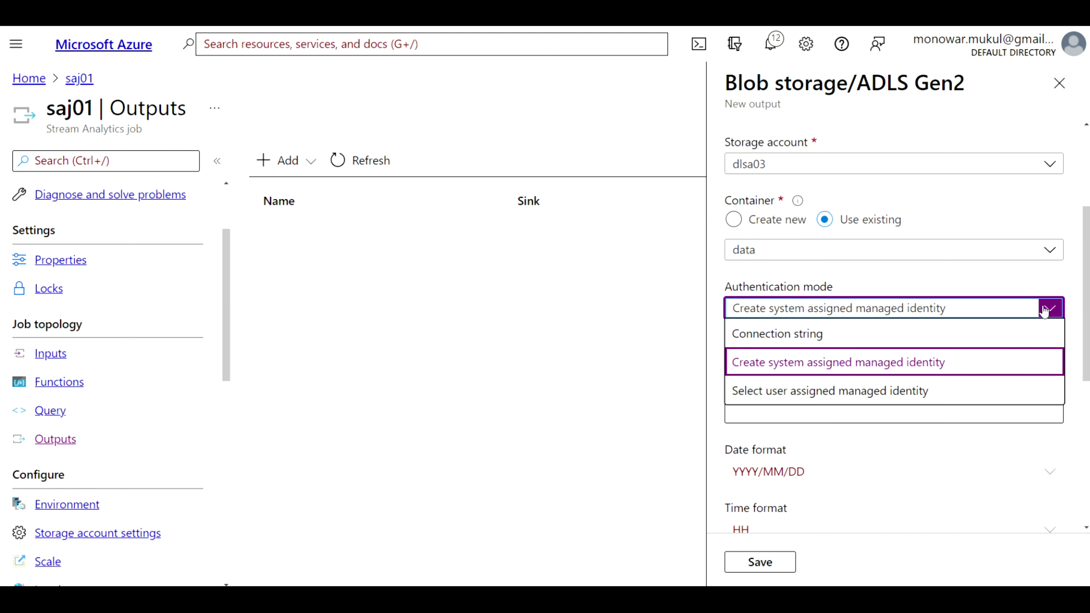
pyautogui.click(821, 334)
pyautogui.scroll(-2, 885, 374)
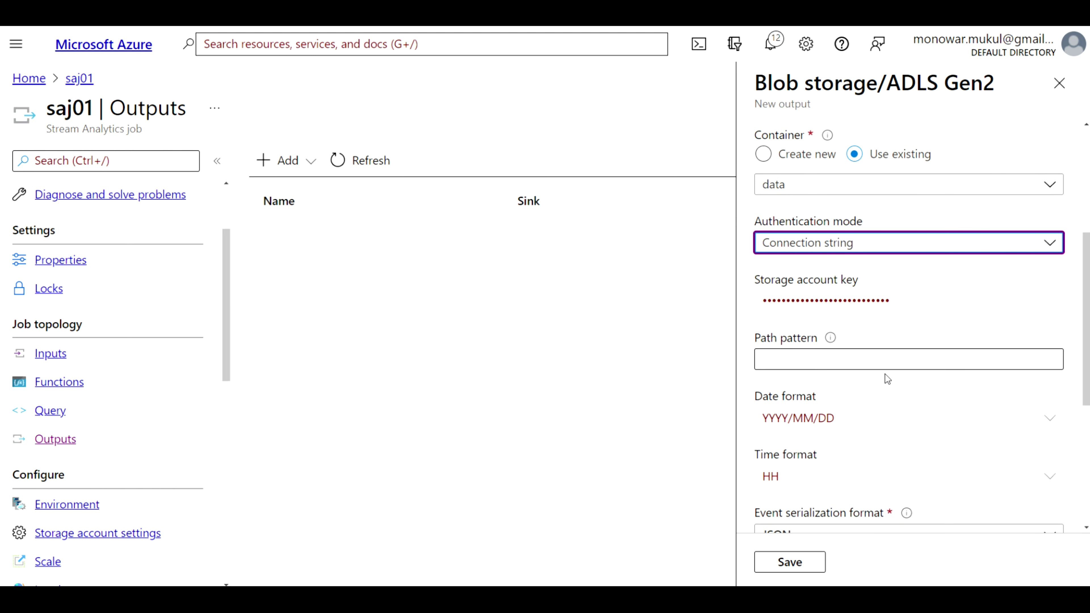
# Enter output as the Blob output's path pattern
pyautogui.click(834, 358)
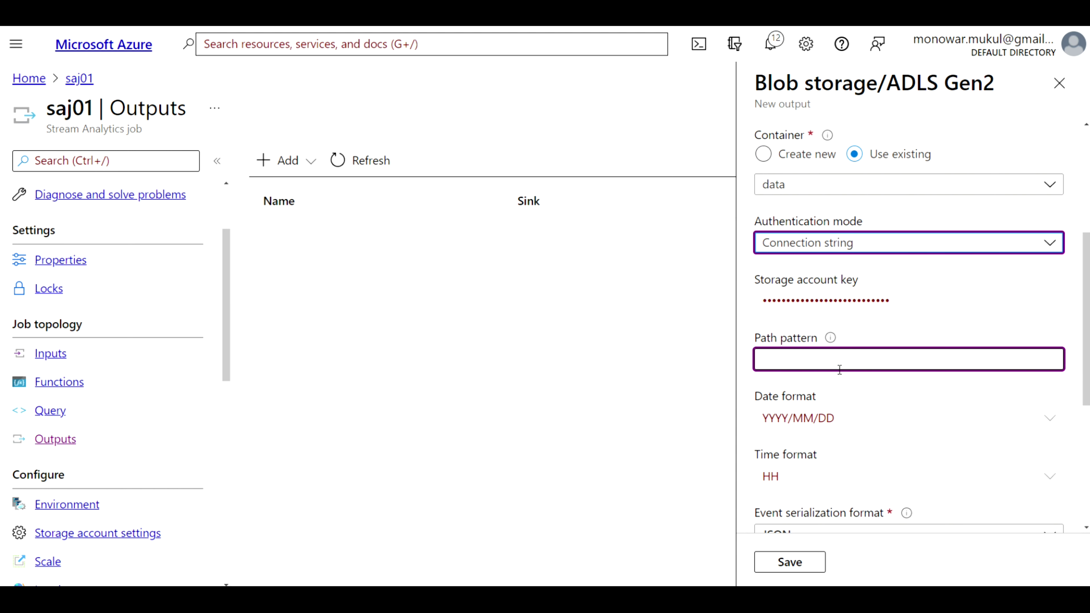
pyautogui.write('output')
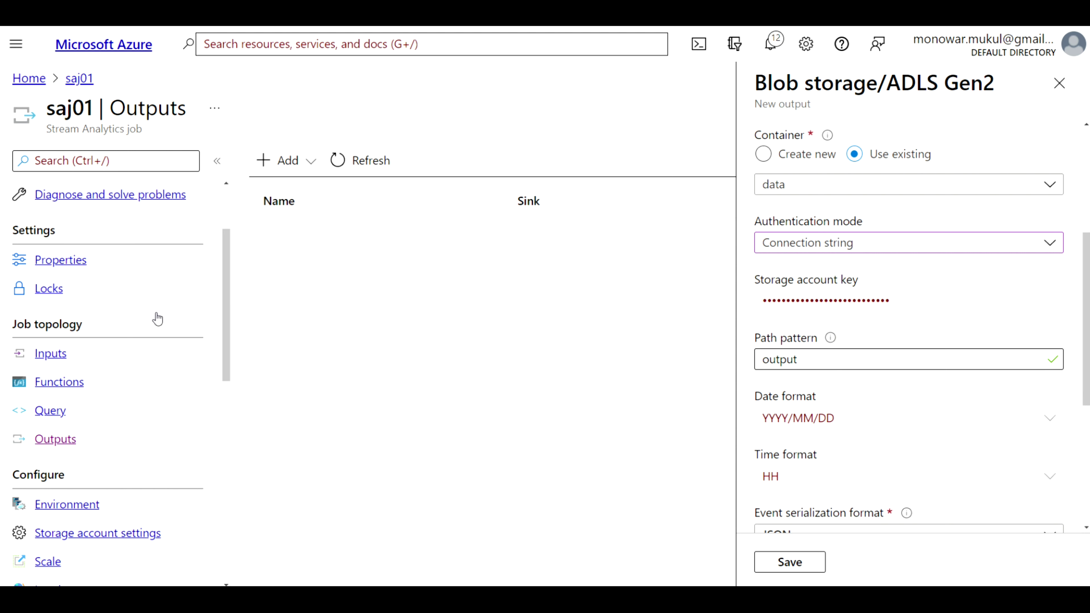
pyautogui.scroll(-3, 877, 467)
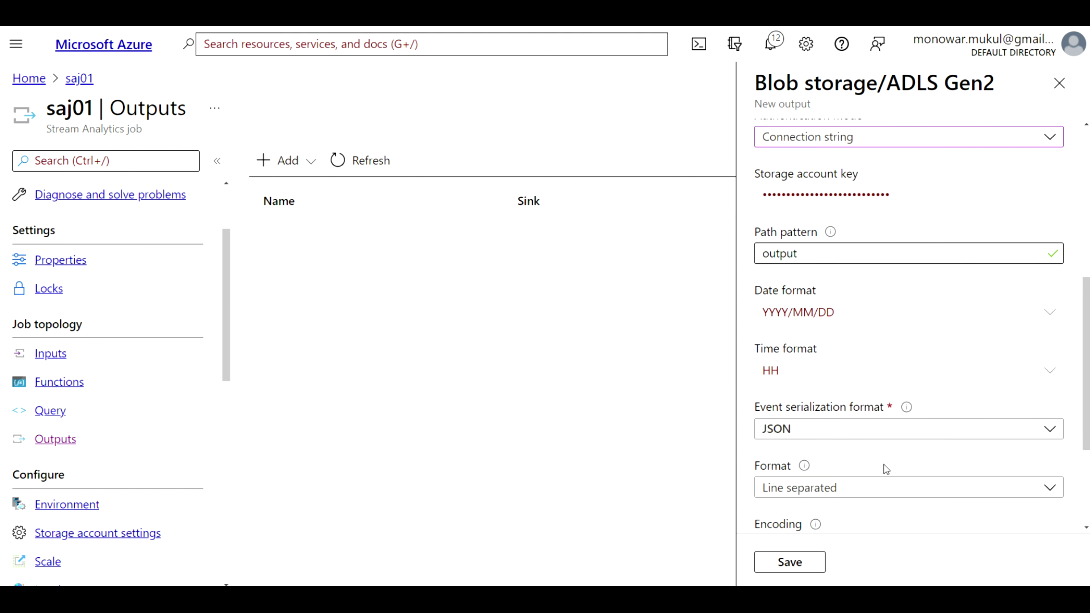
pyautogui.scroll(-1, 884, 464)
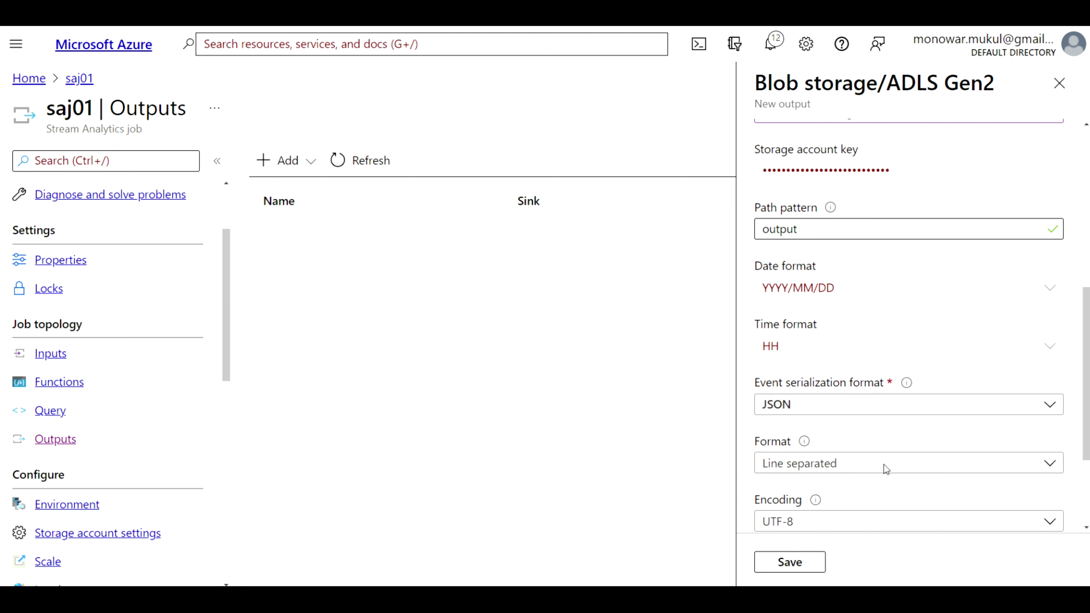
pyautogui.scroll(-4, 883, 464)
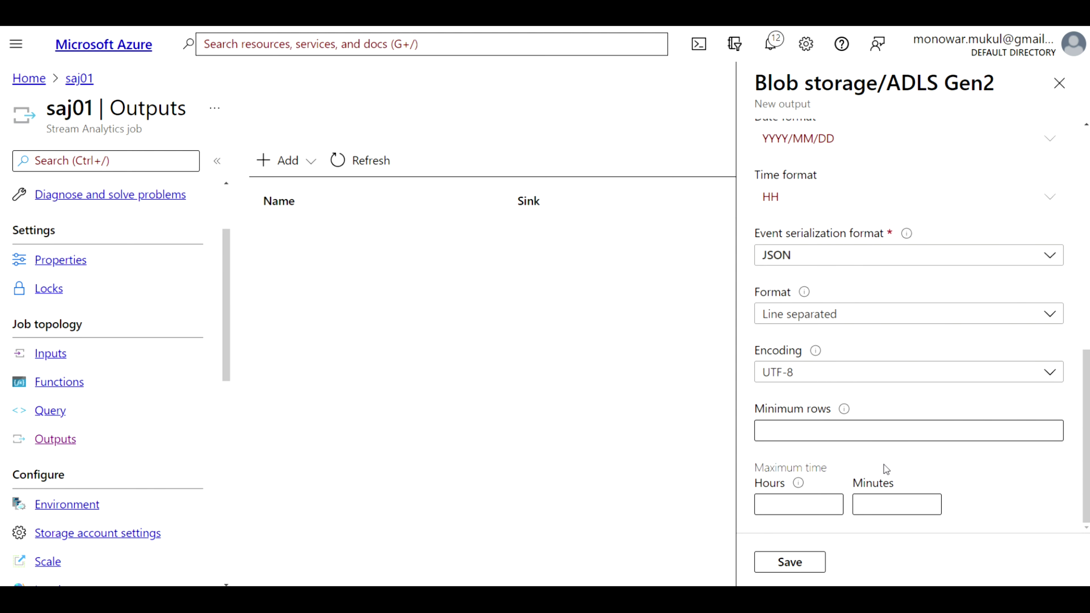
# Set minimum rows 500 and maximum time 0 hours 10 minutes, then save OutputData
pyautogui.click(808, 429)
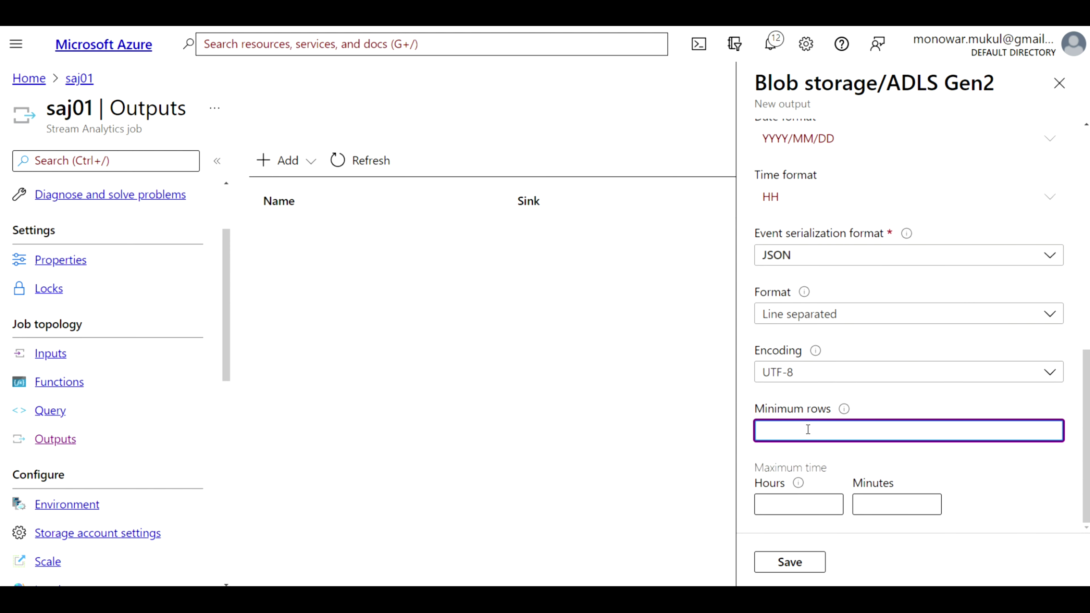
pyautogui.write('500')
pyautogui.click(793, 501)
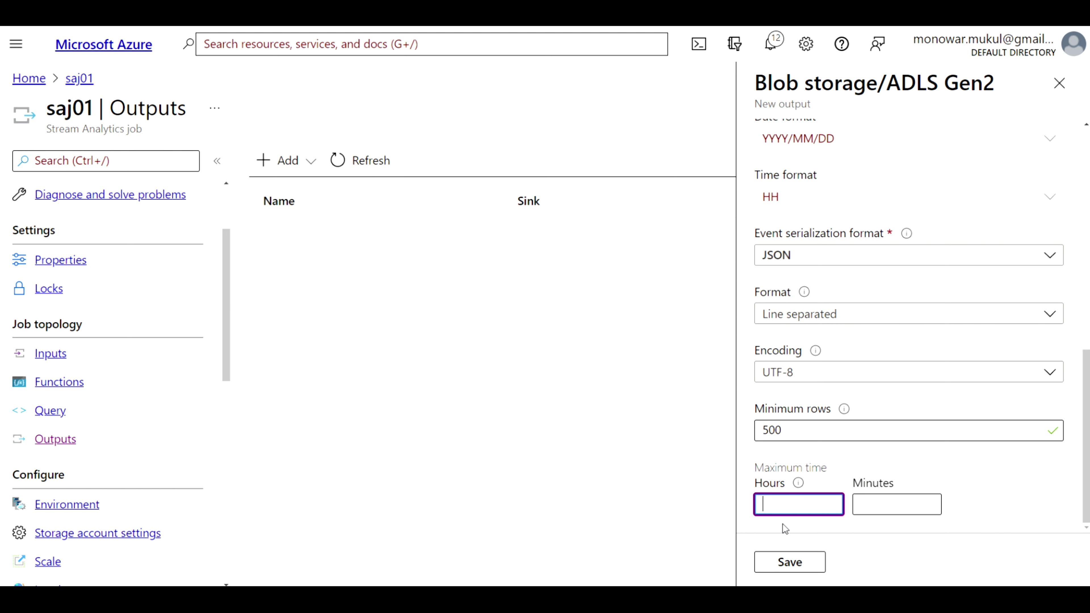
pyautogui.write('0')
pyautogui.click(887, 505)
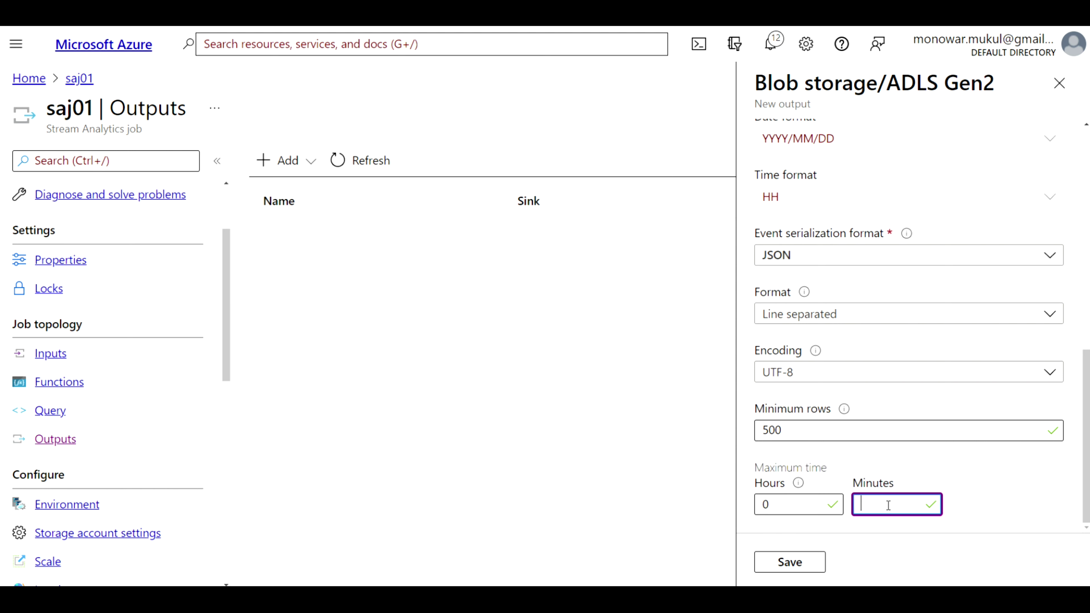
pyautogui.write('10')
pyautogui.click(791, 565)
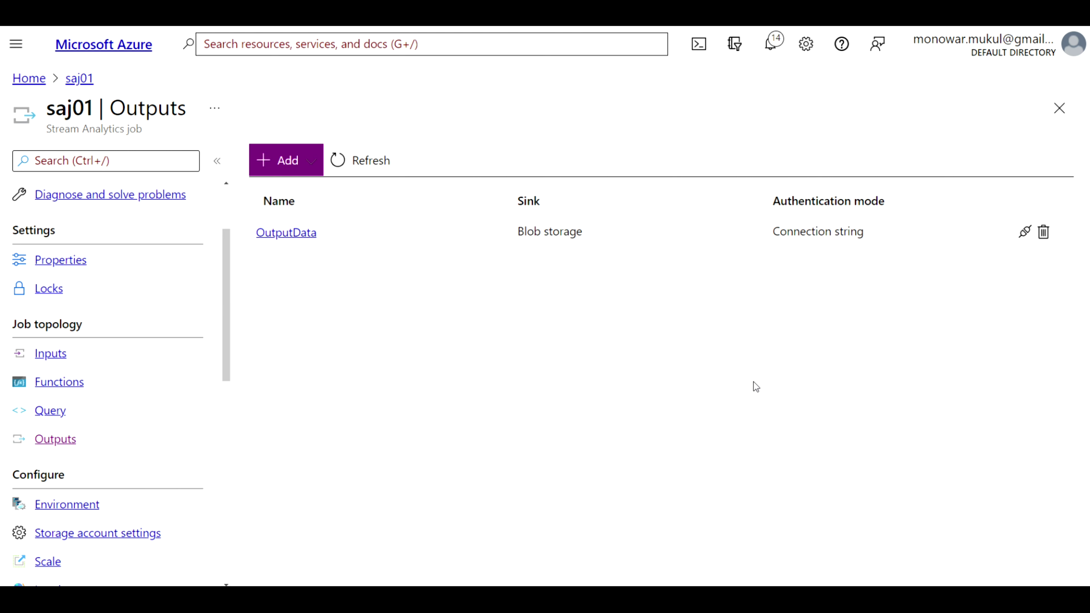
pyautogui.click(772, 45)
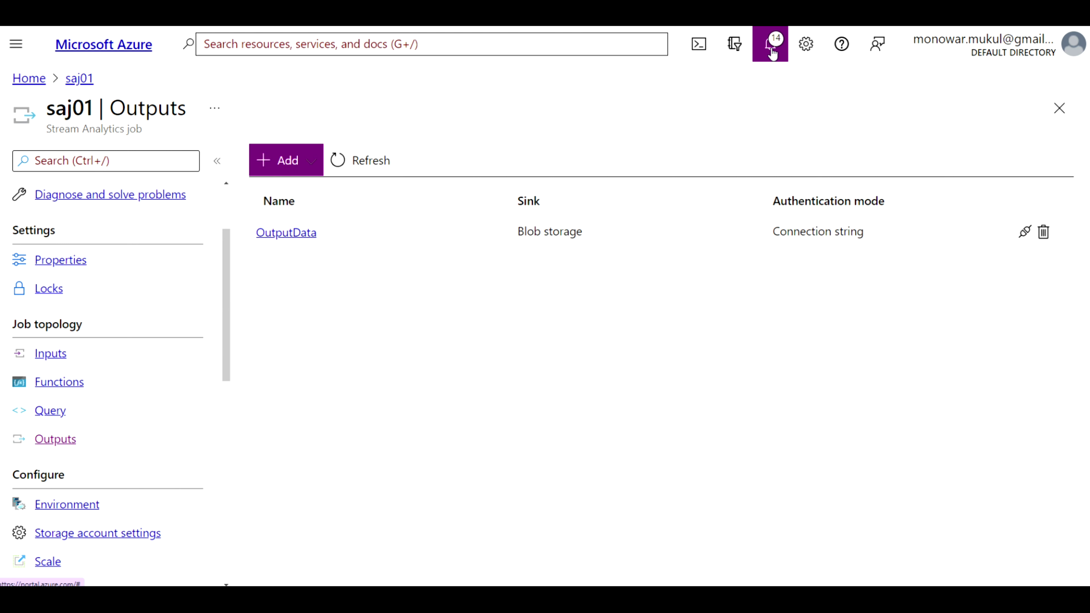
pyautogui.click(771, 50)
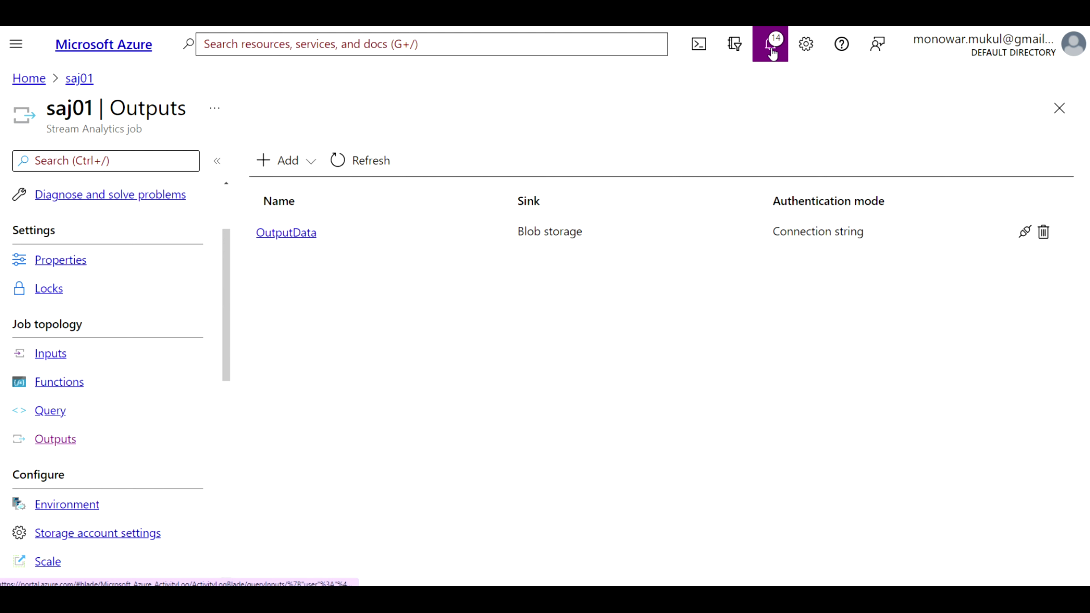
pyautogui.moveTo(794, 154); pyautogui.dragTo(806, 191)
pyautogui.click(733, 188)
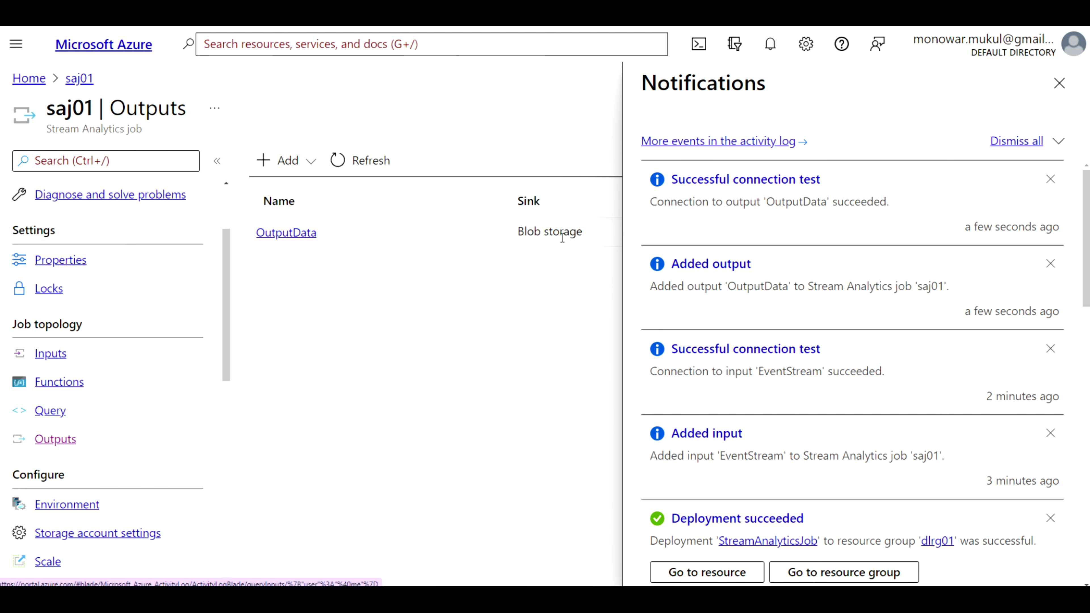
pyautogui.click(1058, 83)
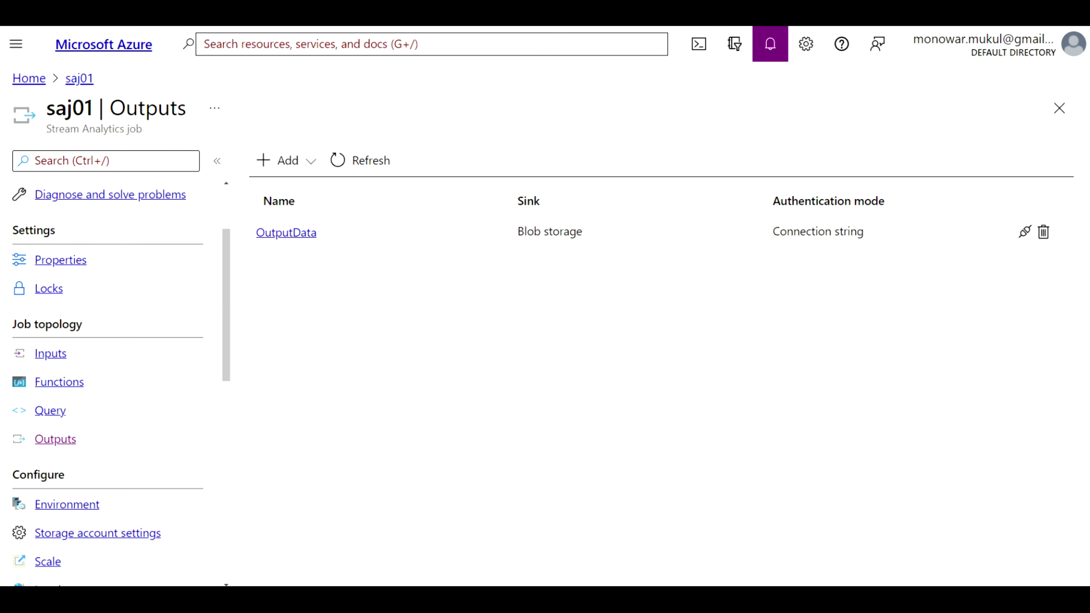
# From the portal home, create a resource, search the marketplace for 'Data Fac' and pick Data Factory
pyautogui.click(31, 80)
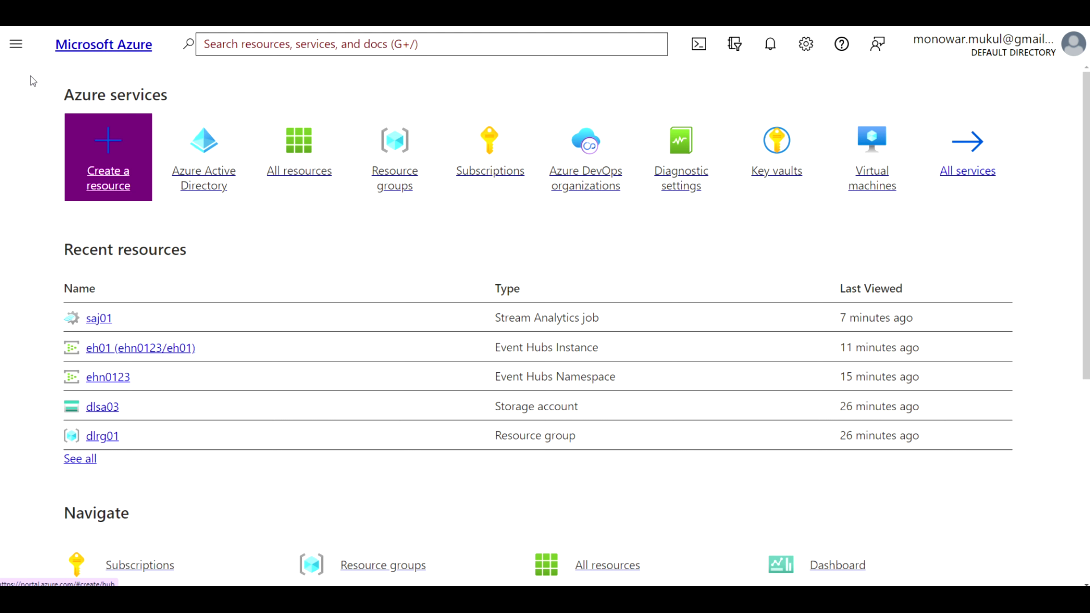
pyautogui.click(300, 172)
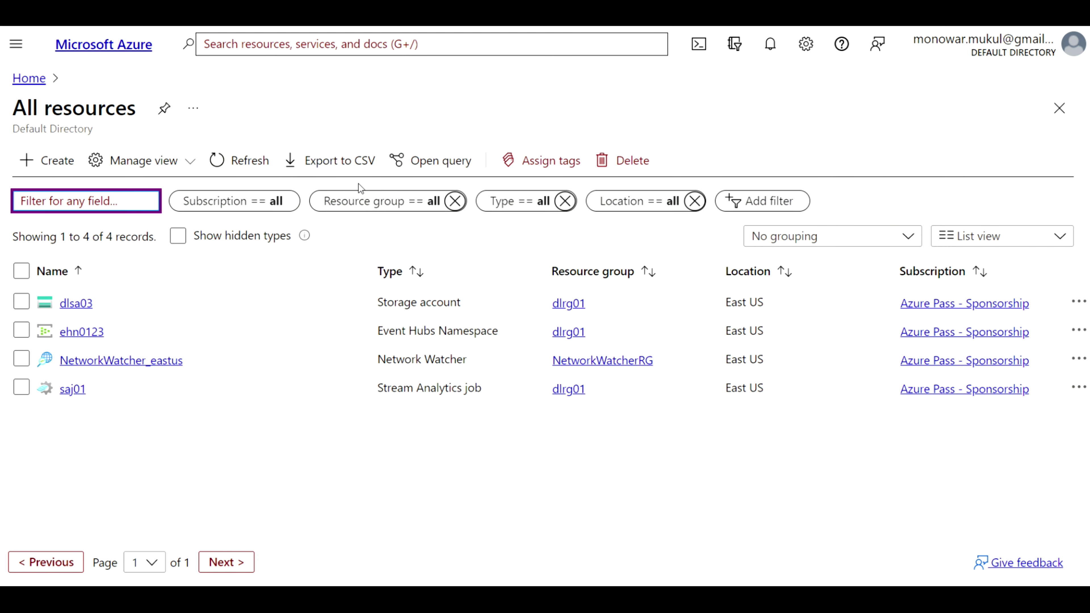
pyautogui.click(34, 81)
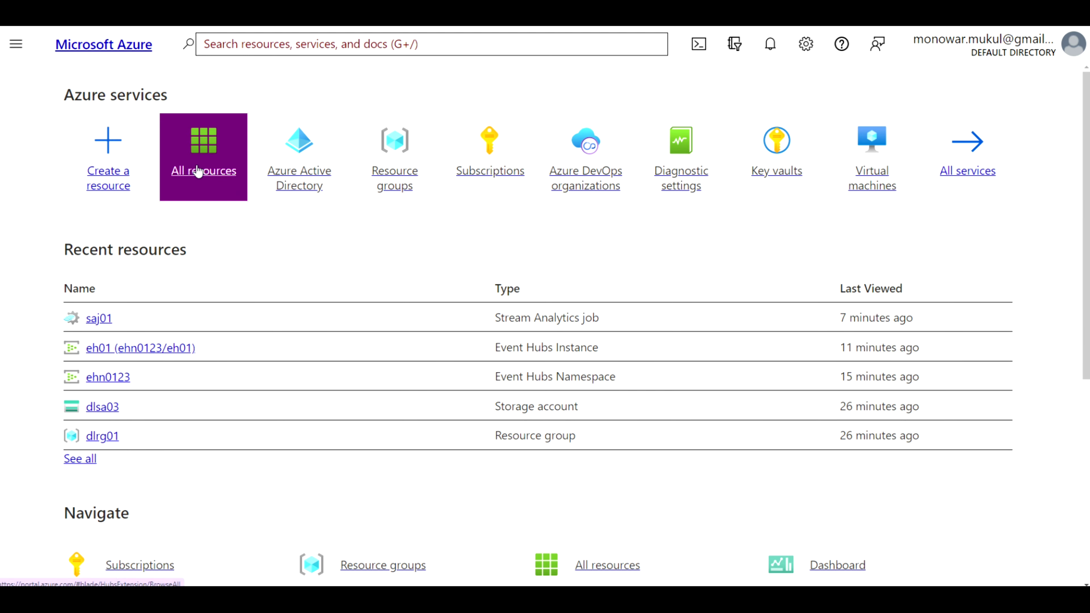
pyautogui.click(121, 180)
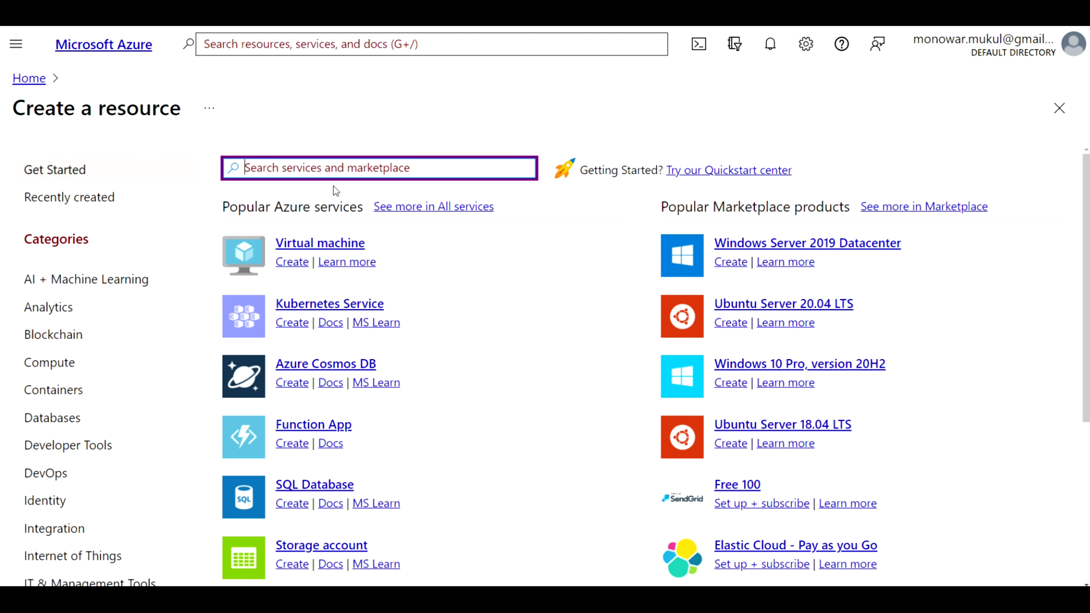
pyautogui.write('Da')
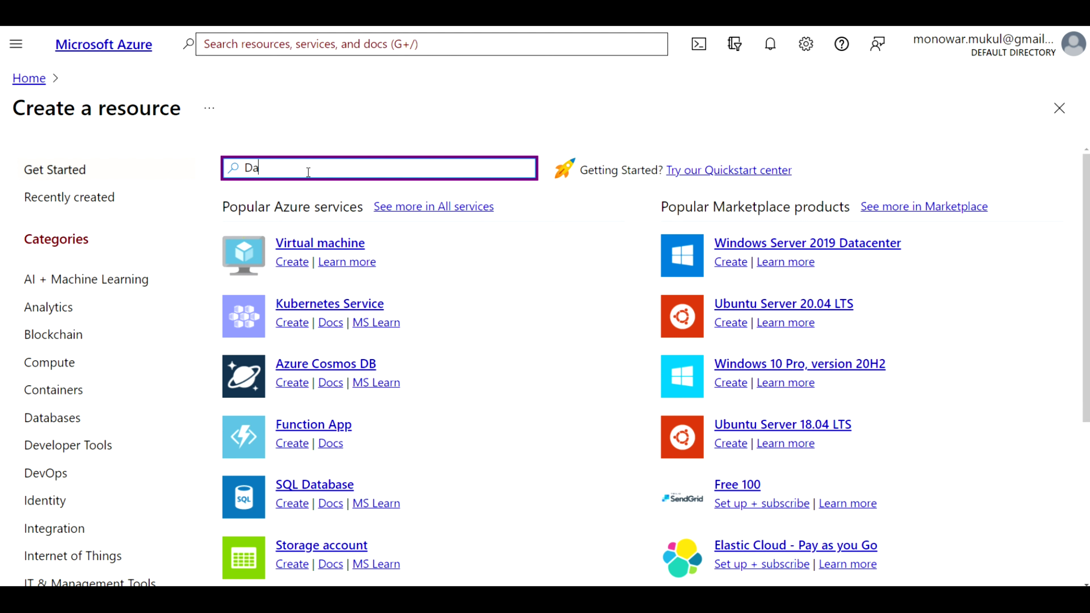
pyautogui.write('ta Fac')
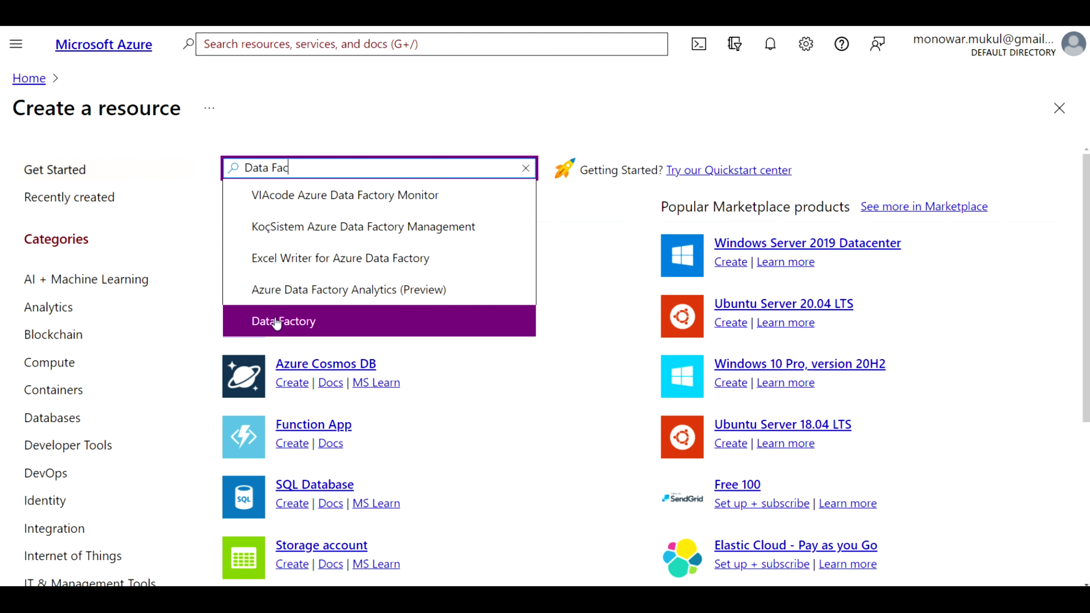
pyautogui.click(275, 320)
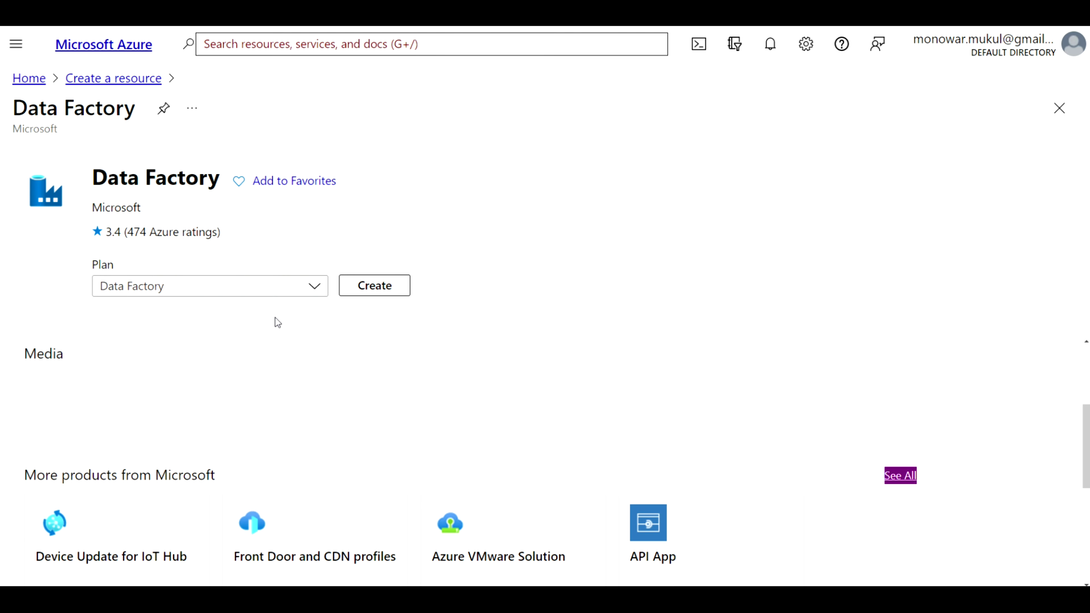
# Start a new data factory in resource group dlrg01 with region East US
pyautogui.click(379, 287)
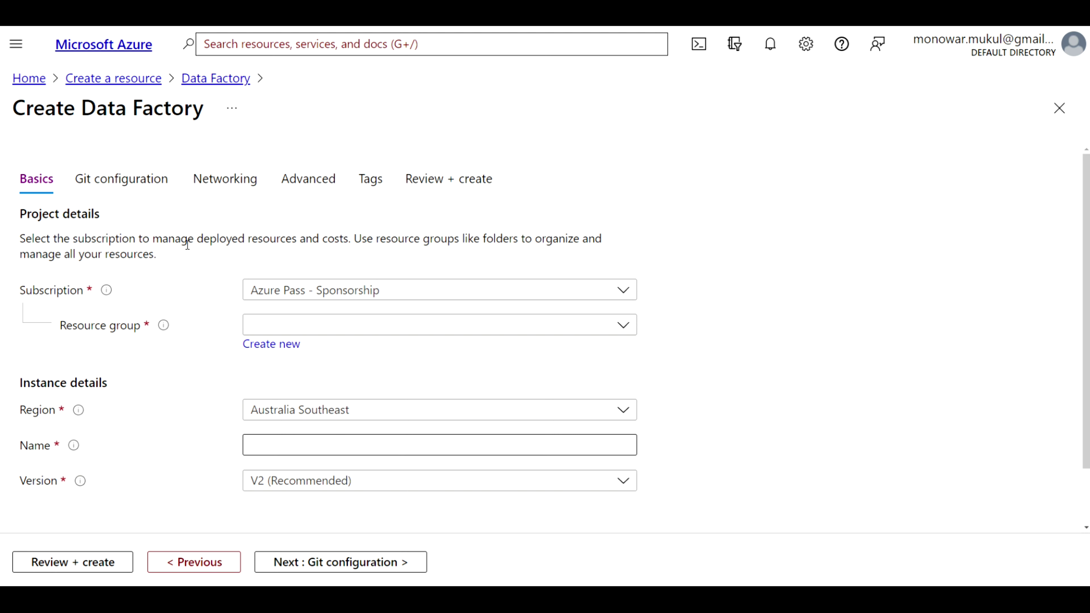
pyautogui.scroll(-2, 187, 245)
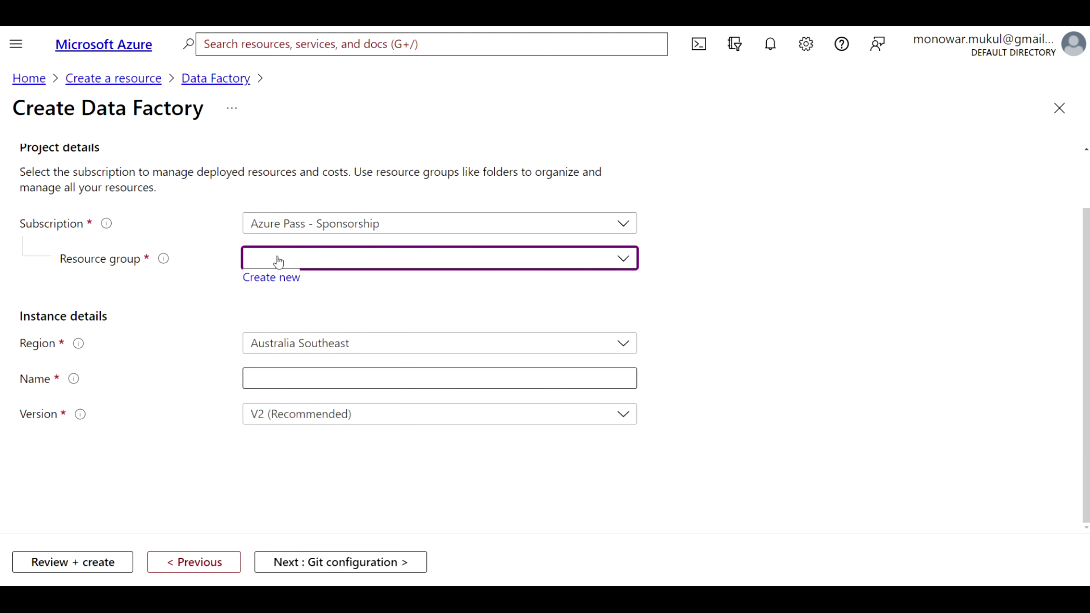
pyautogui.click(623, 258)
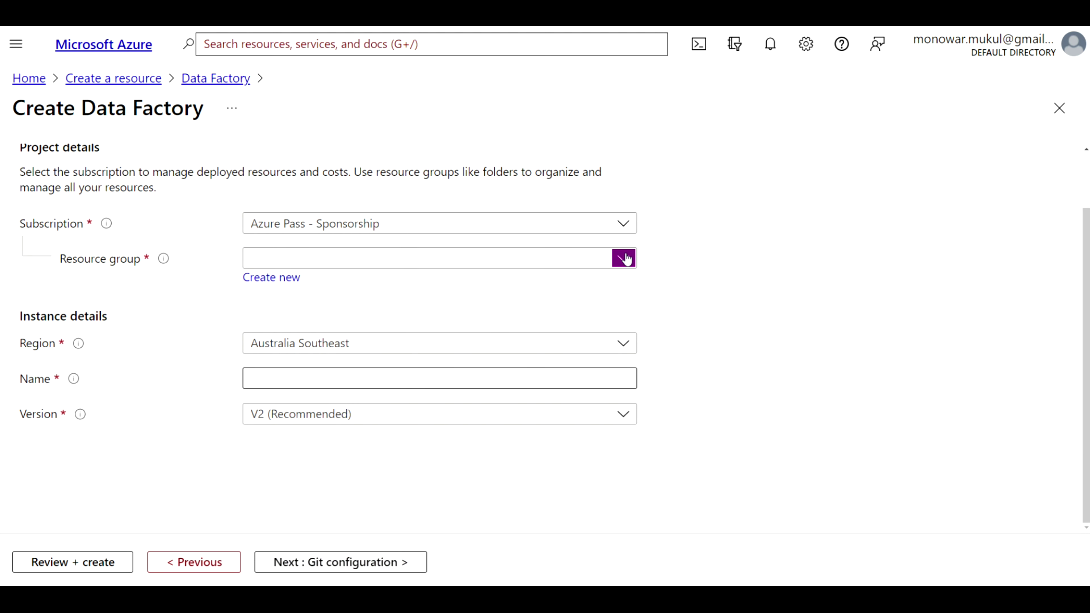
pyautogui.click(313, 318)
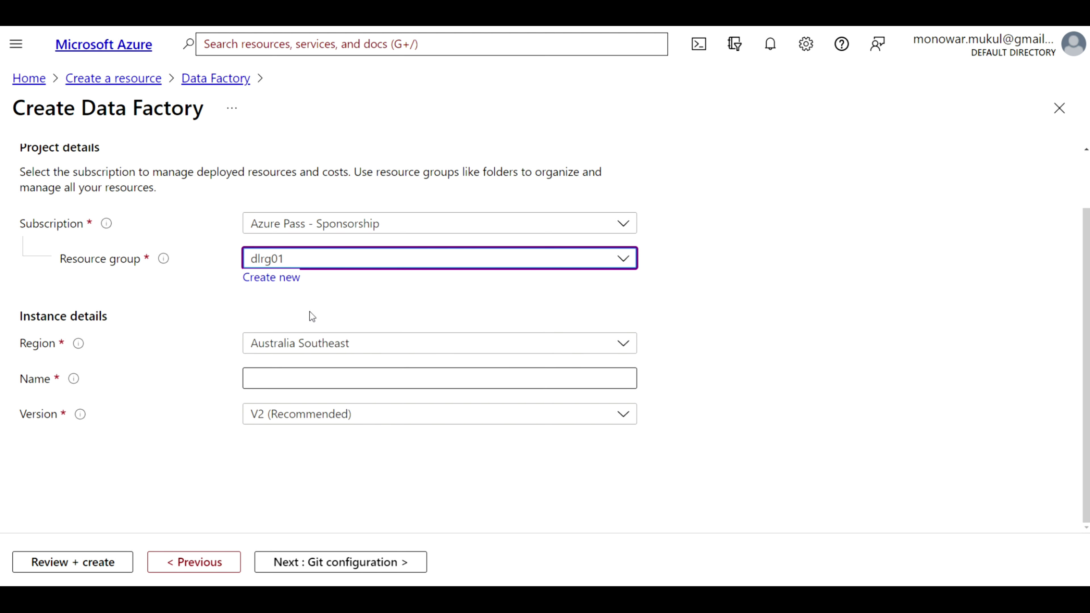
pyautogui.click(391, 347)
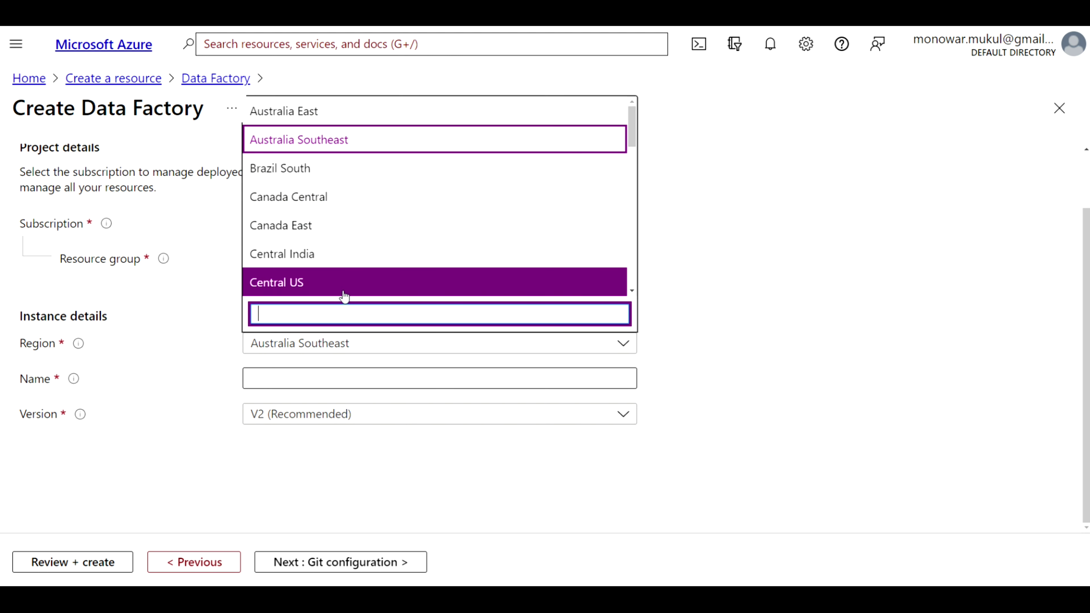
pyautogui.scroll(-4, 343, 297)
pyautogui.scroll(3, 324, 175)
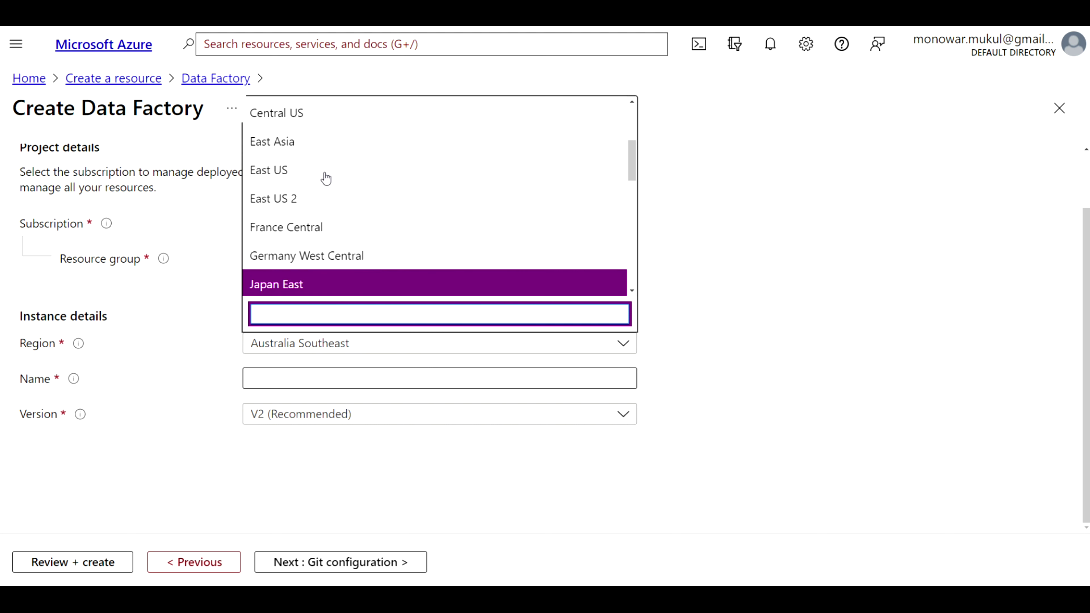
pyautogui.click(302, 173)
# Name the factory df01 and continue to Git configuration
pyautogui.click(434, 373)
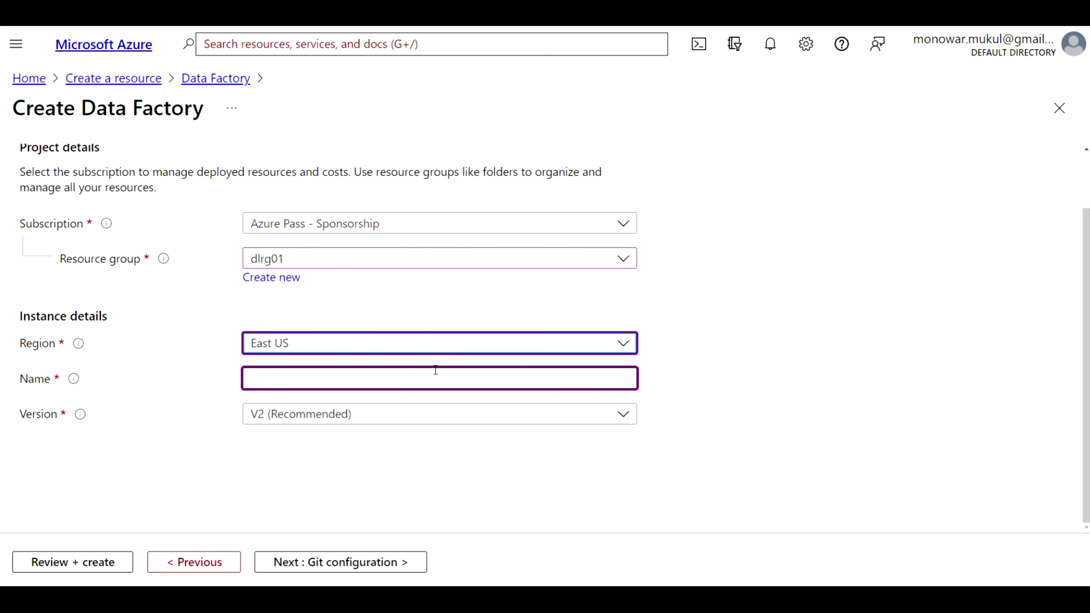
pyautogui.click(398, 376)
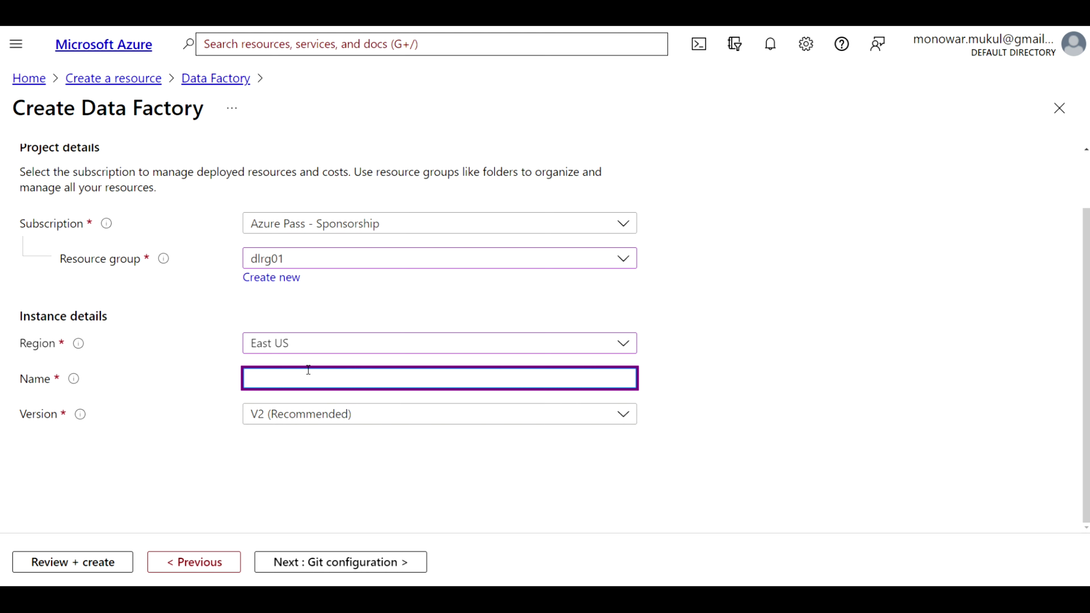
pyautogui.write('df01')
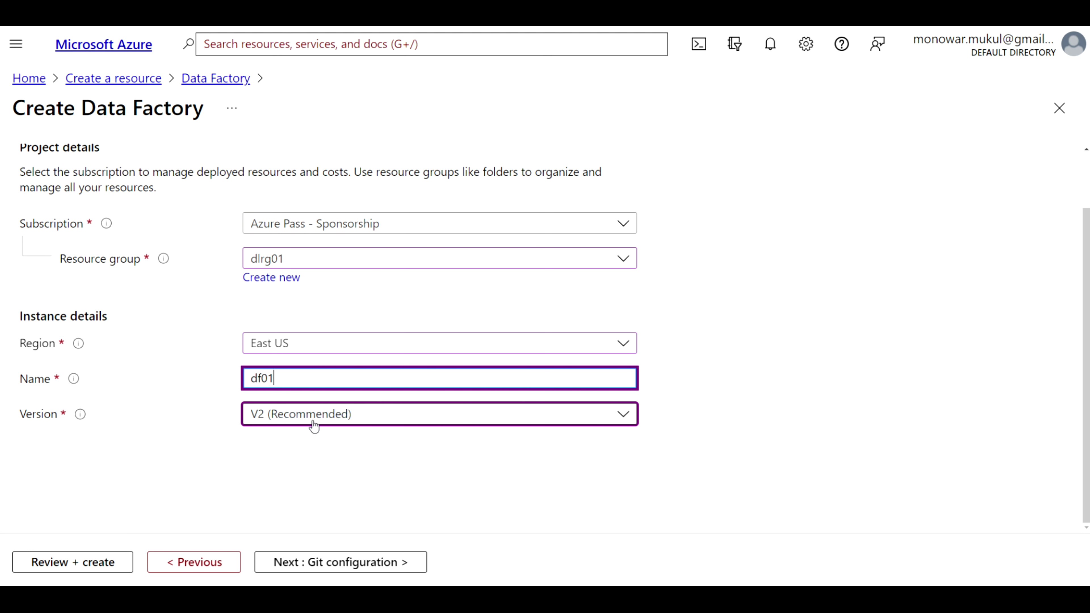
pyautogui.click(323, 562)
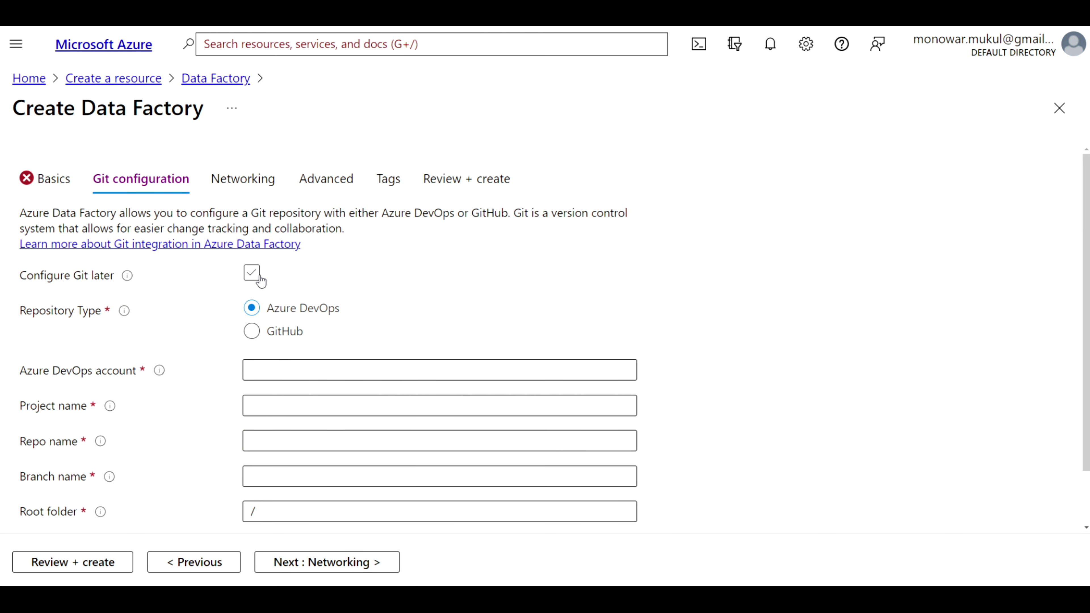
# Choose to configure Git later and move ahead through the next settings pages
pyautogui.click(251, 277)
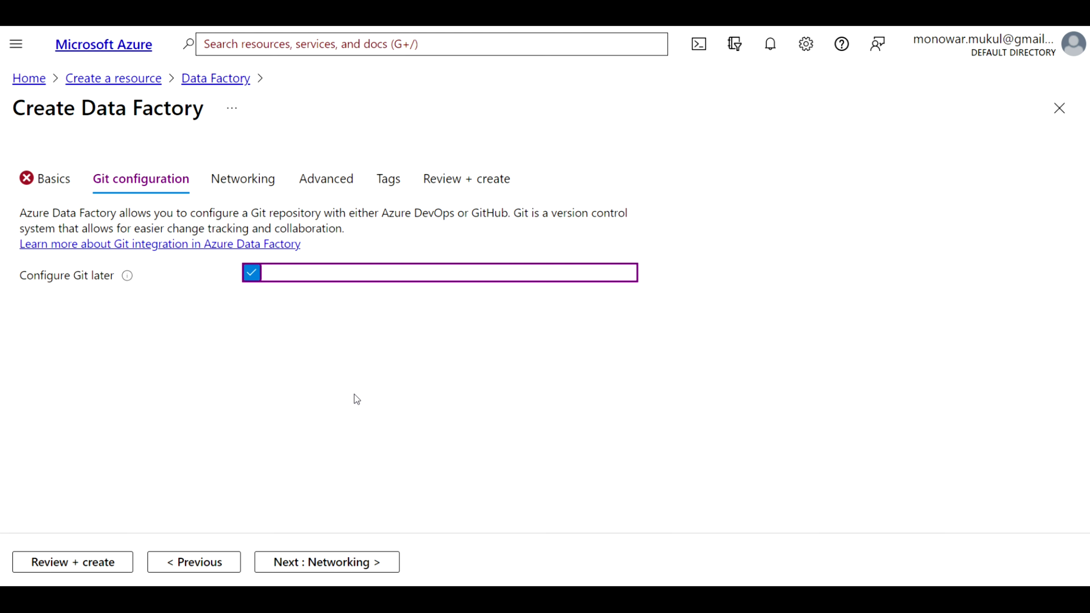
pyautogui.click(315, 560)
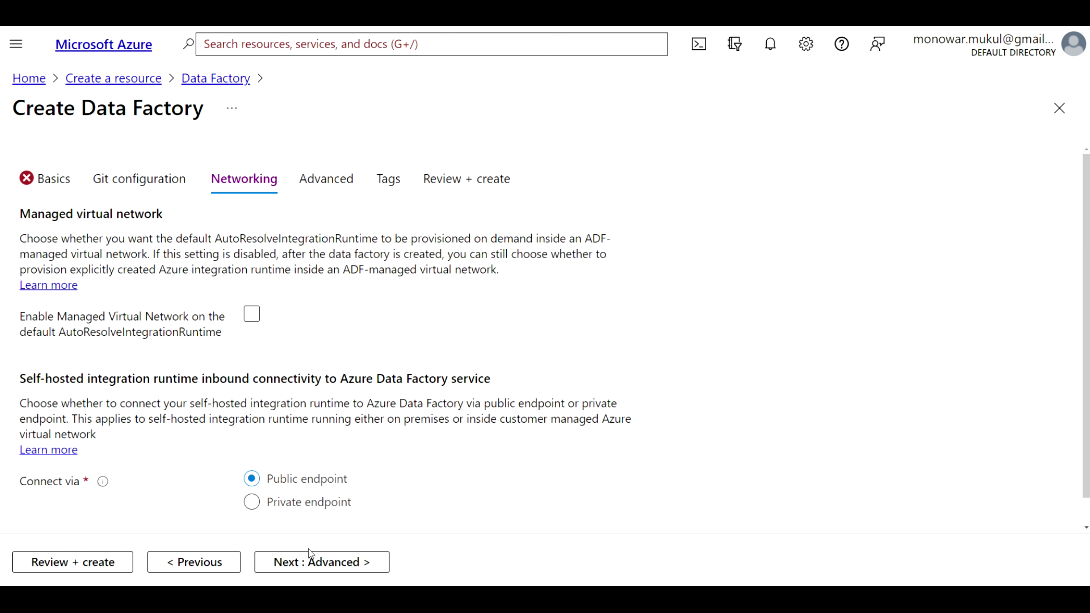
pyautogui.click(307, 573)
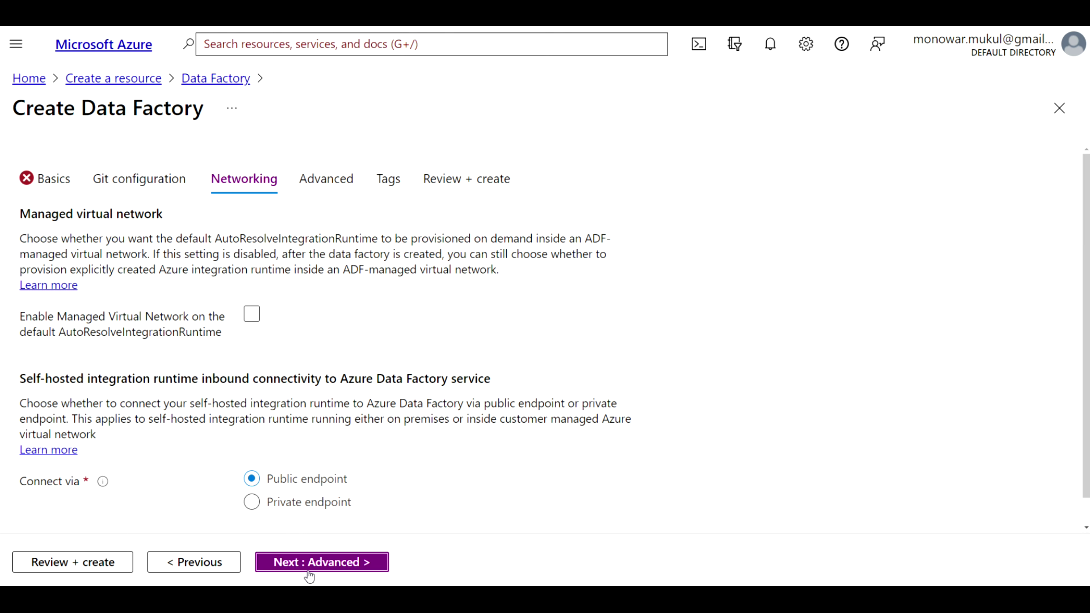
# Back on Basics, rename the factory from df01 to the available name dfx03
pyautogui.click(53, 180)
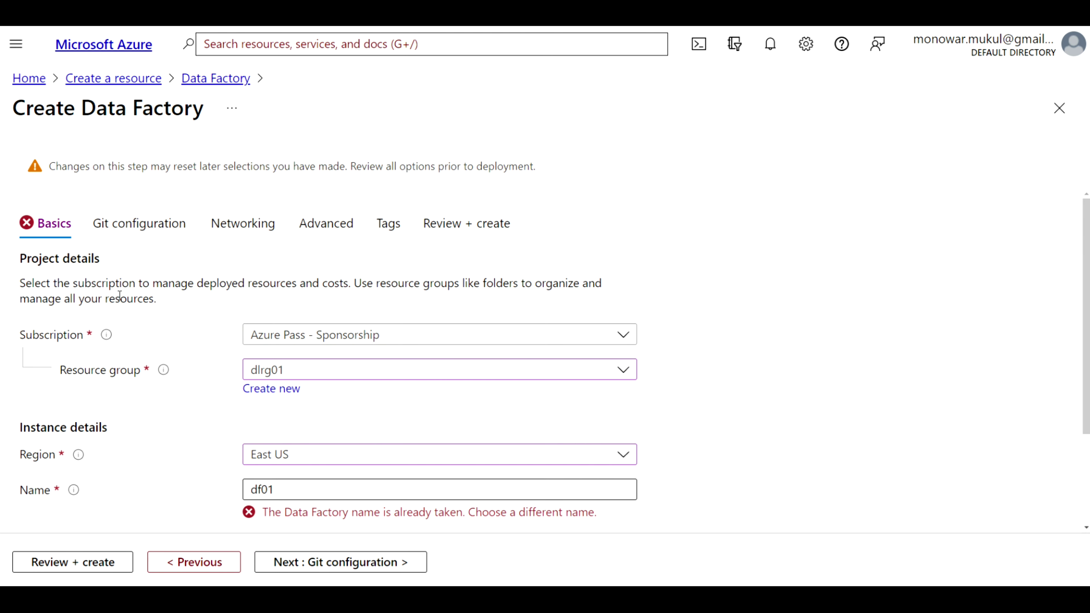
pyautogui.scroll(-2, 117, 292)
pyautogui.click(388, 385)
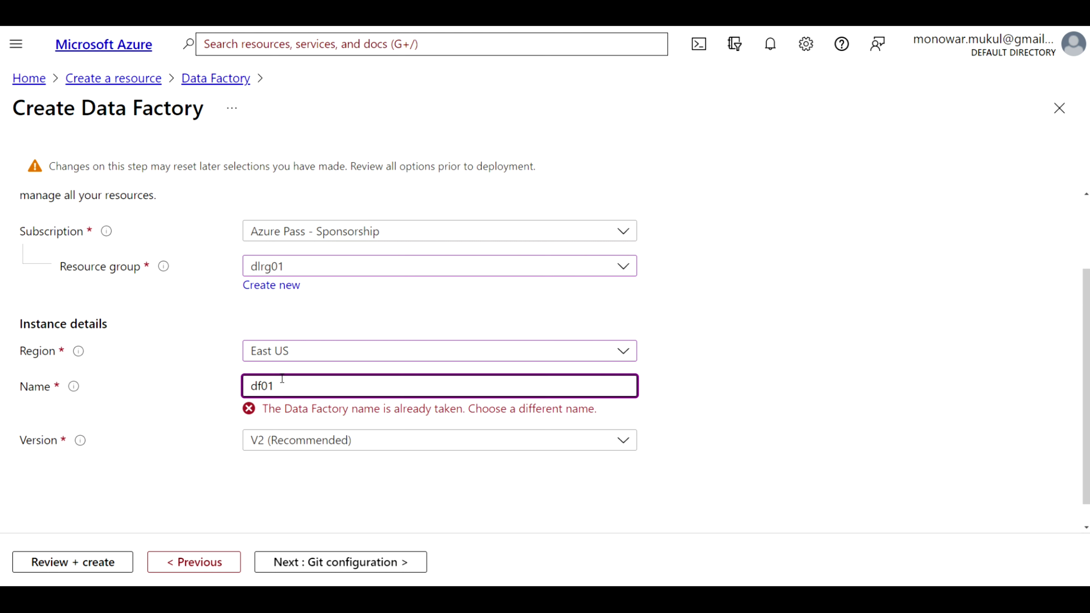
pyautogui.press('BackSpace')
pyautogui.write('3')
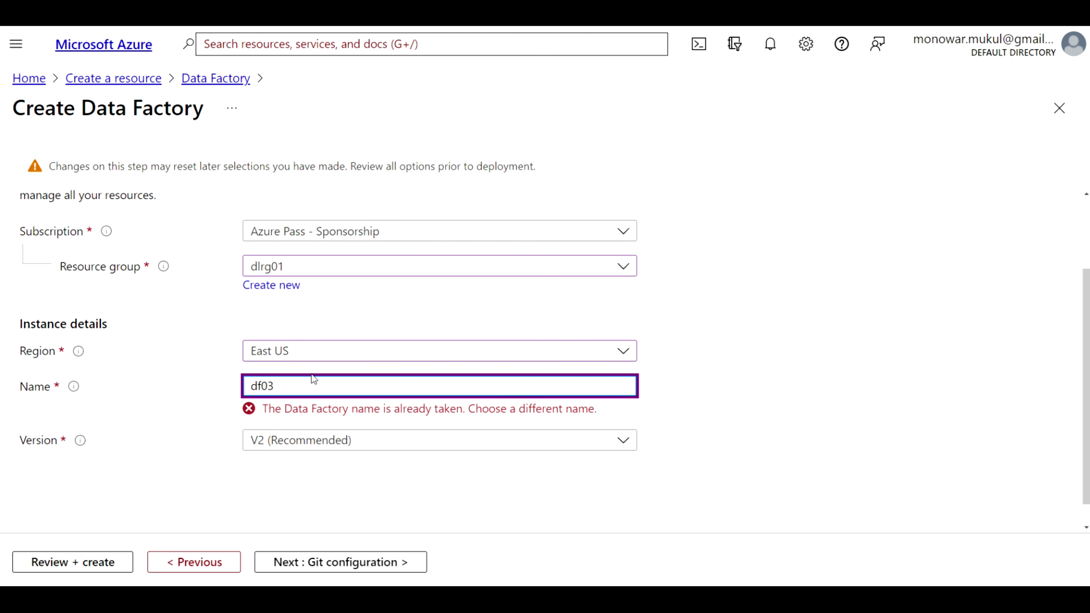
pyautogui.press('Left')
pyautogui.press('Left')
pyautogui.write('x')
pyautogui.click(335, 411)
pyautogui.click(317, 387)
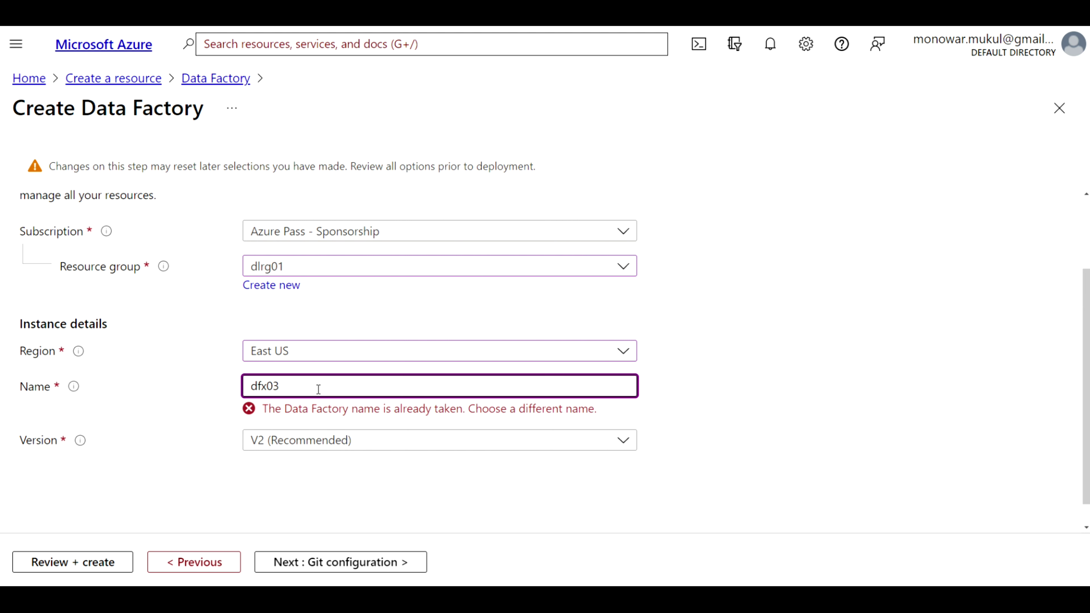
pyautogui.click(309, 483)
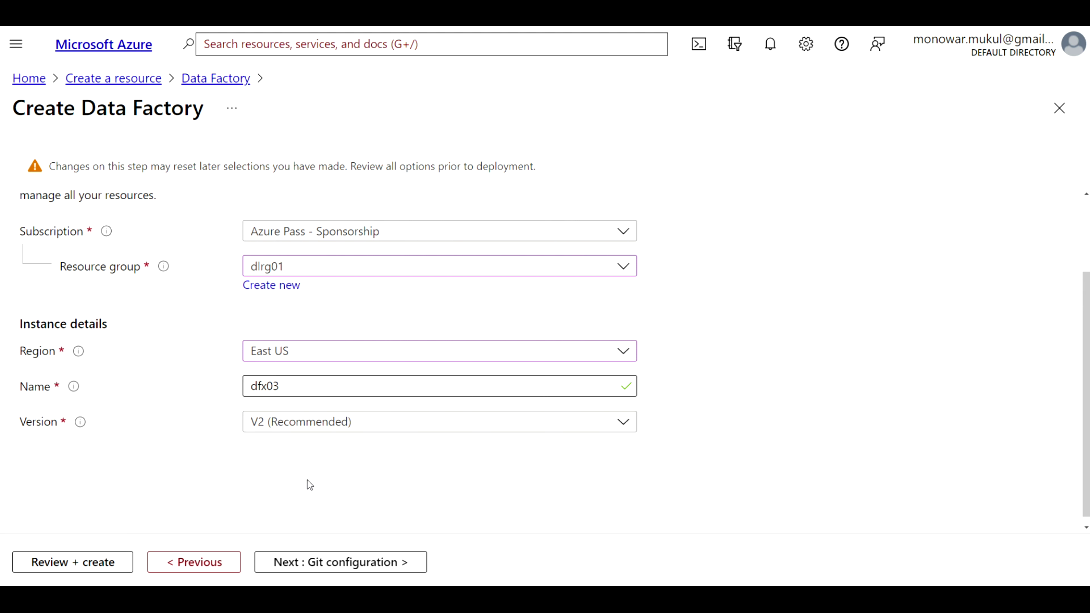
pyautogui.click(346, 560)
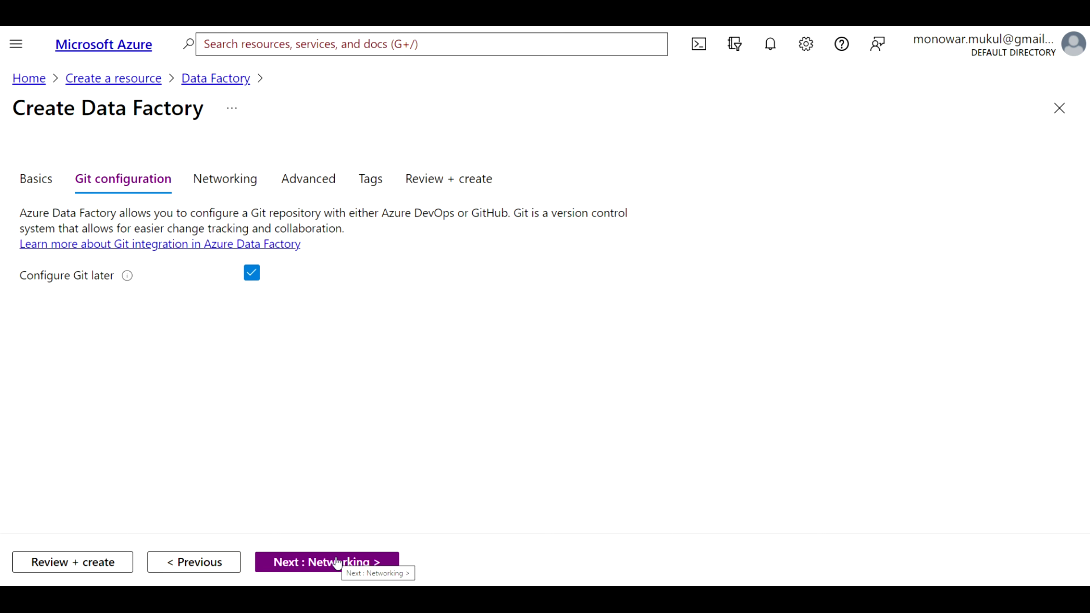
# Keep default networking, advanced and tag settings, pass validation and create the dfx03 factory
pyautogui.click(337, 563)
pyautogui.click(337, 562)
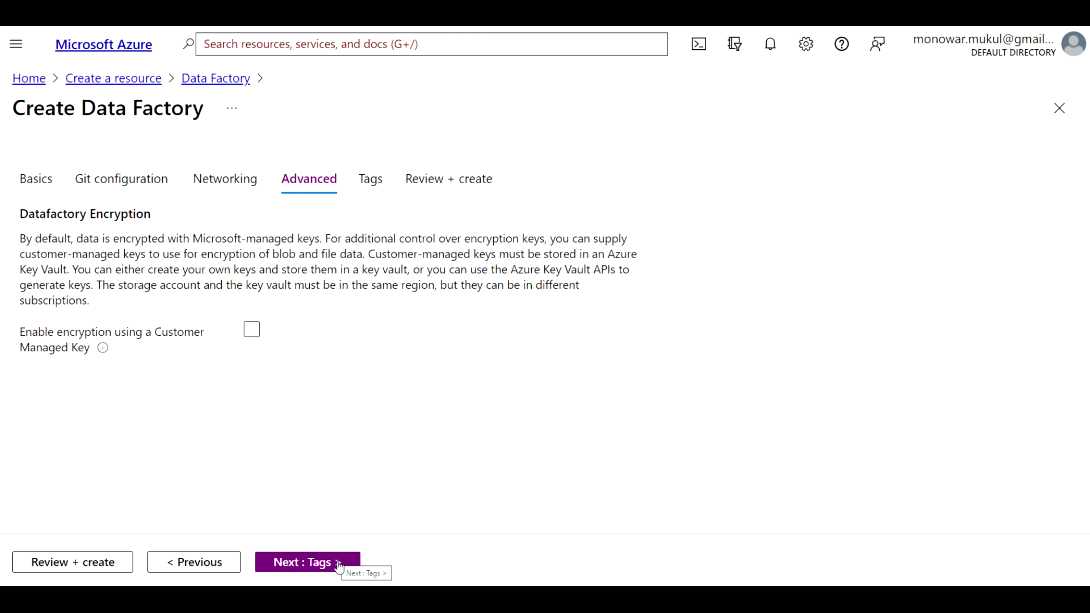
pyautogui.click(339, 563)
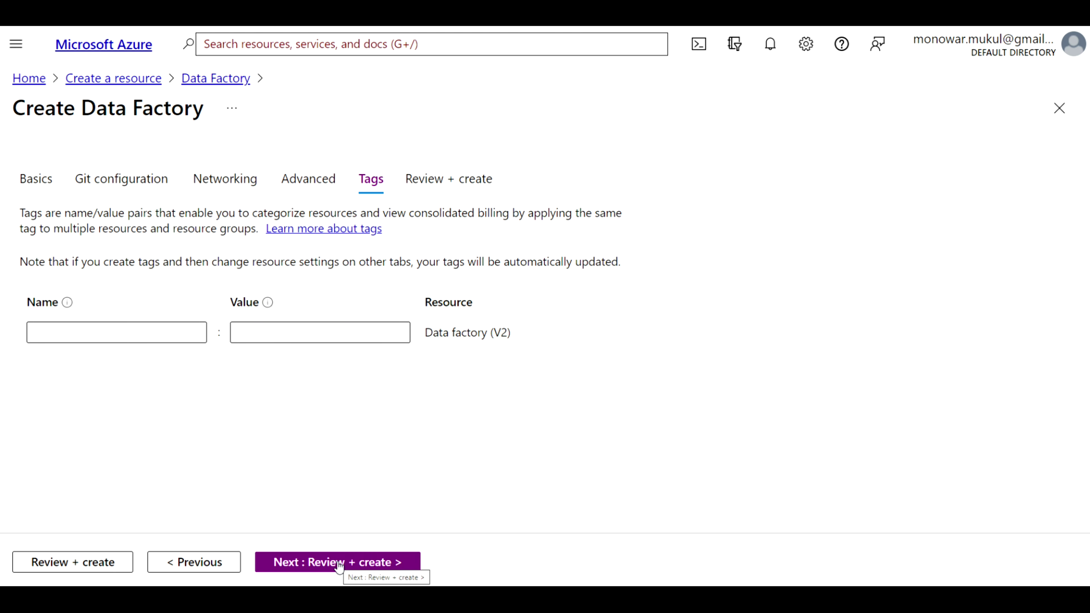
pyautogui.click(96, 561)
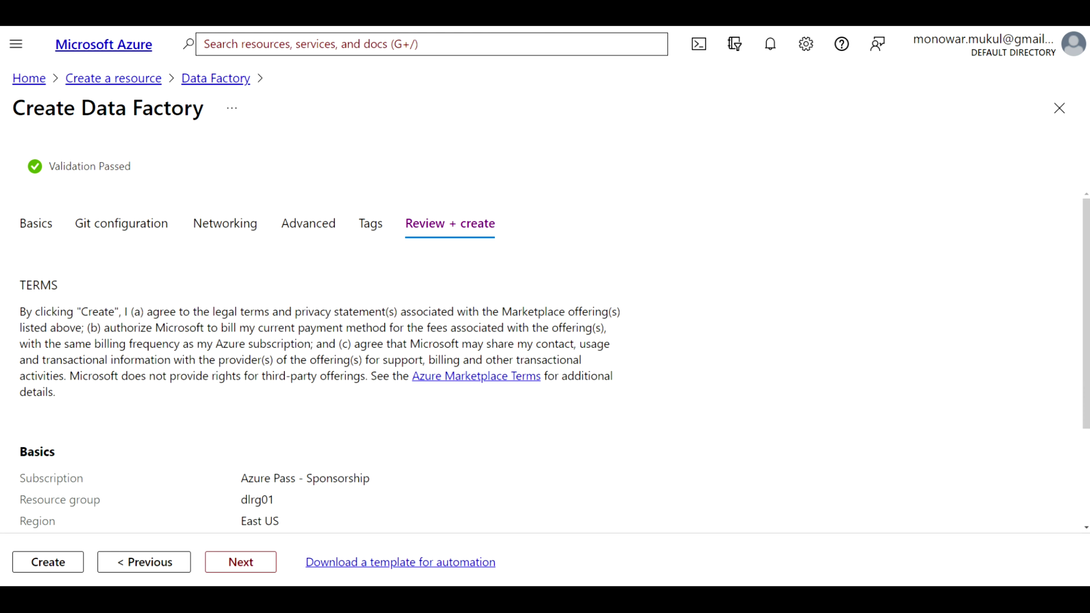
pyautogui.scroll(-3, 180, 413)
pyautogui.scroll(3, 180, 413)
pyautogui.click(60, 562)
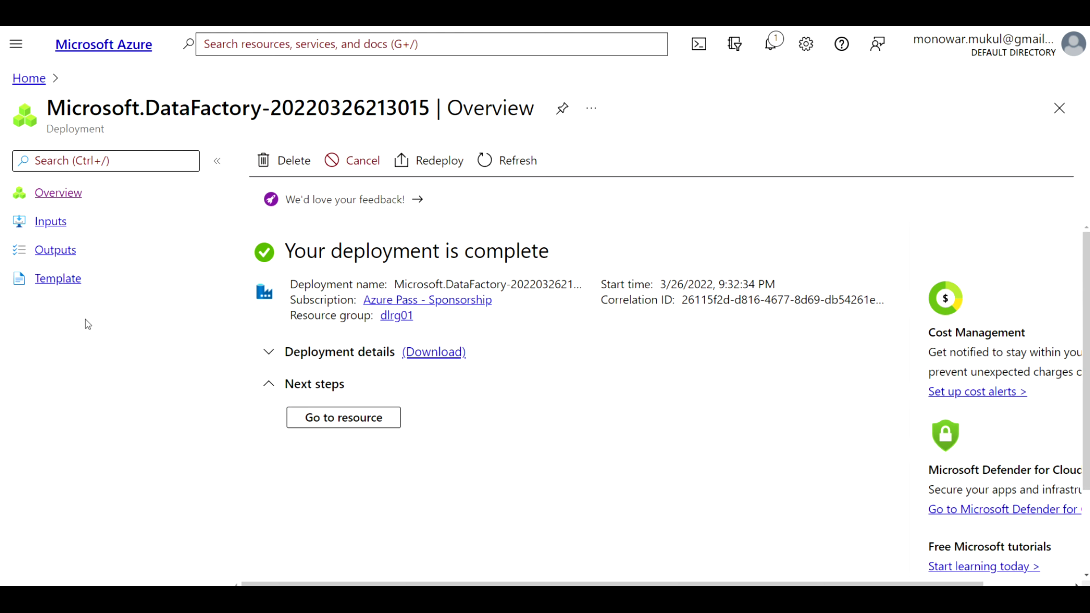
# Go to the deployed dfx03 resource and launch Azure Data Factory Studio
pyautogui.click(370, 418)
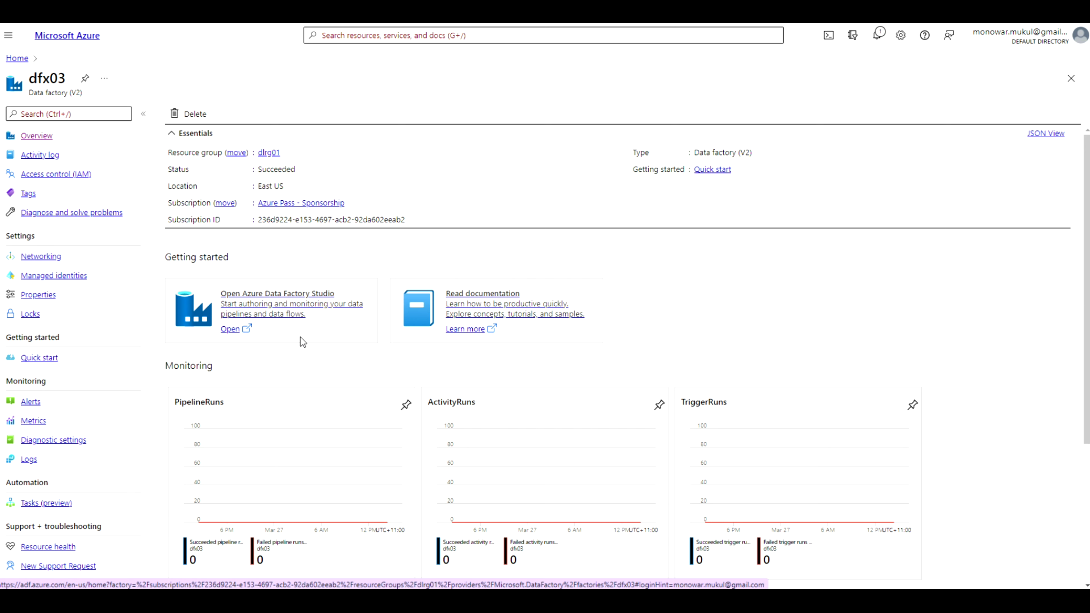
pyautogui.click(231, 329)
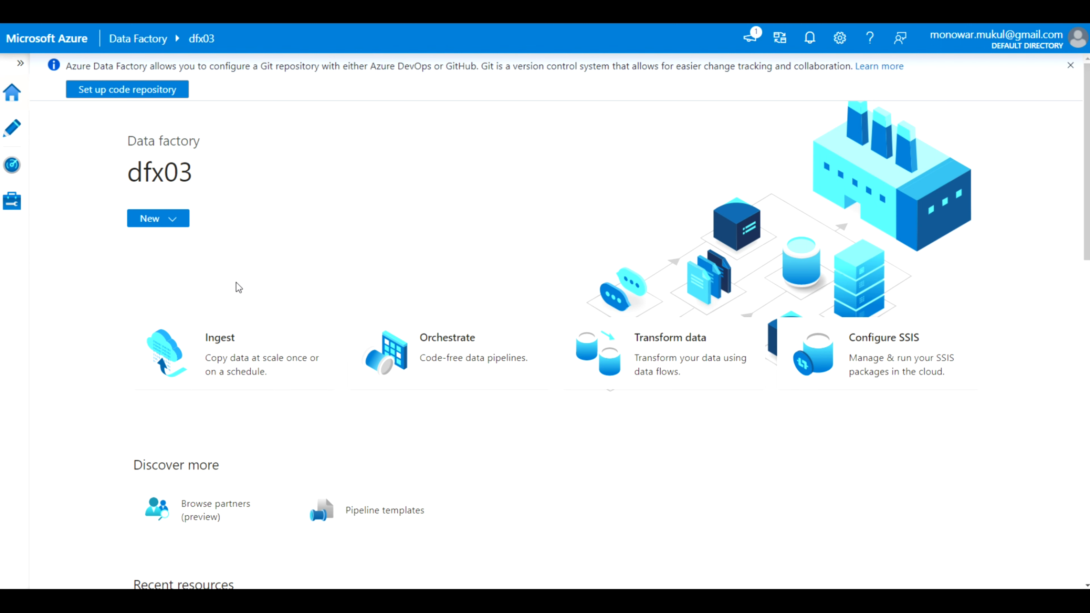
# Create a new orchestration pipeline, pipeline1, and dismiss the debug notification
pyautogui.click(177, 228)
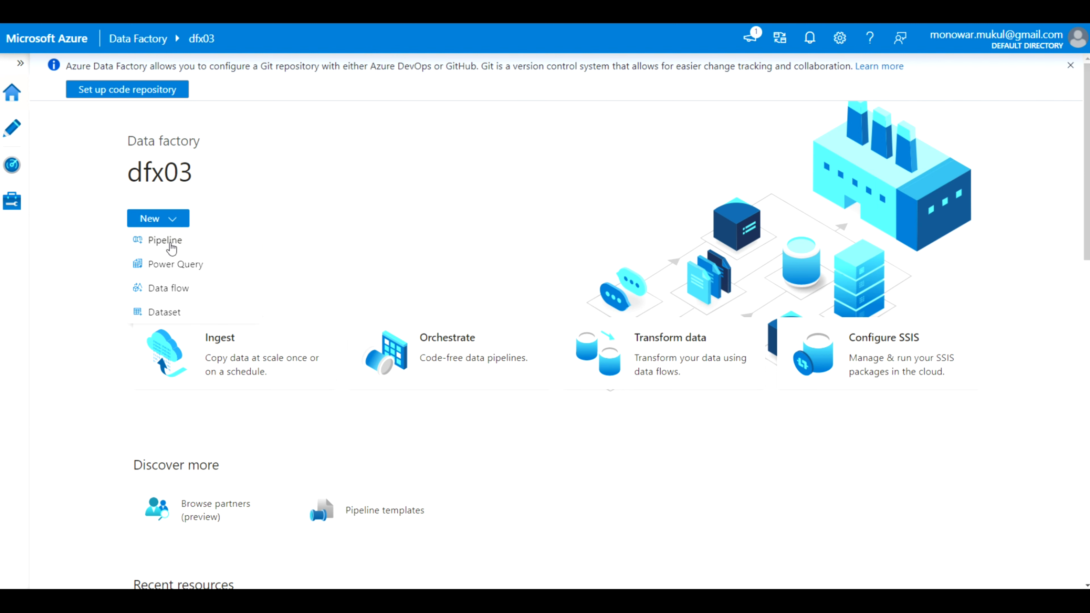
pyautogui.click(306, 238)
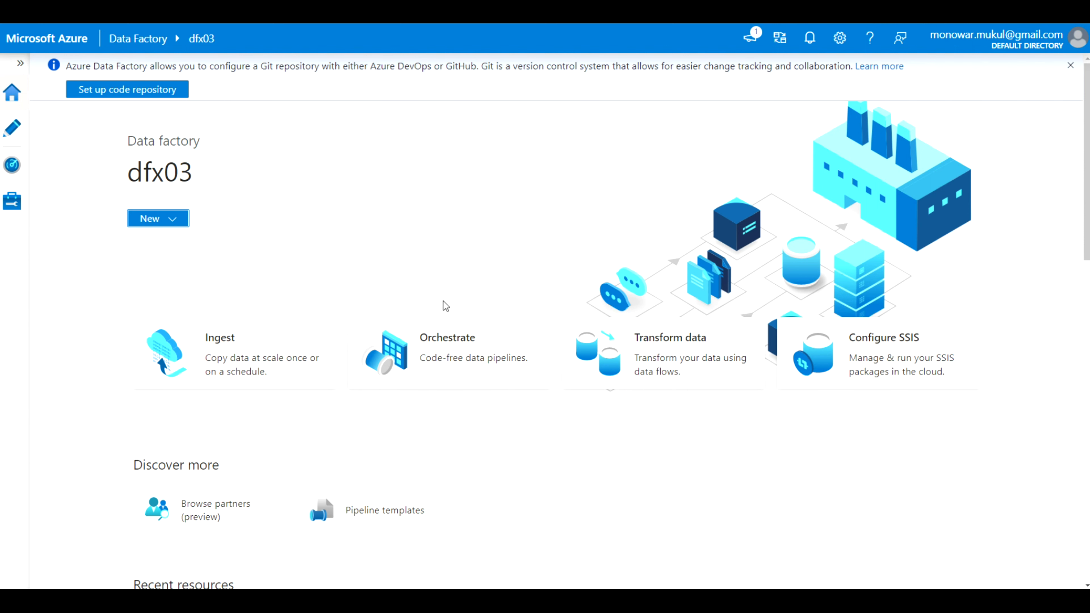
pyautogui.click(424, 354)
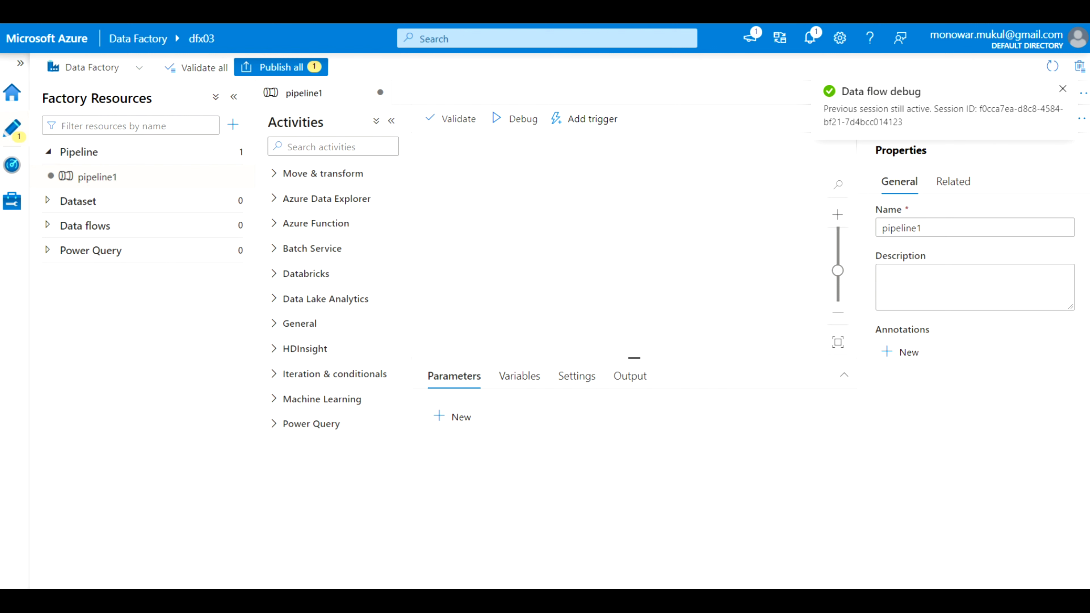
pyautogui.click(1063, 91)
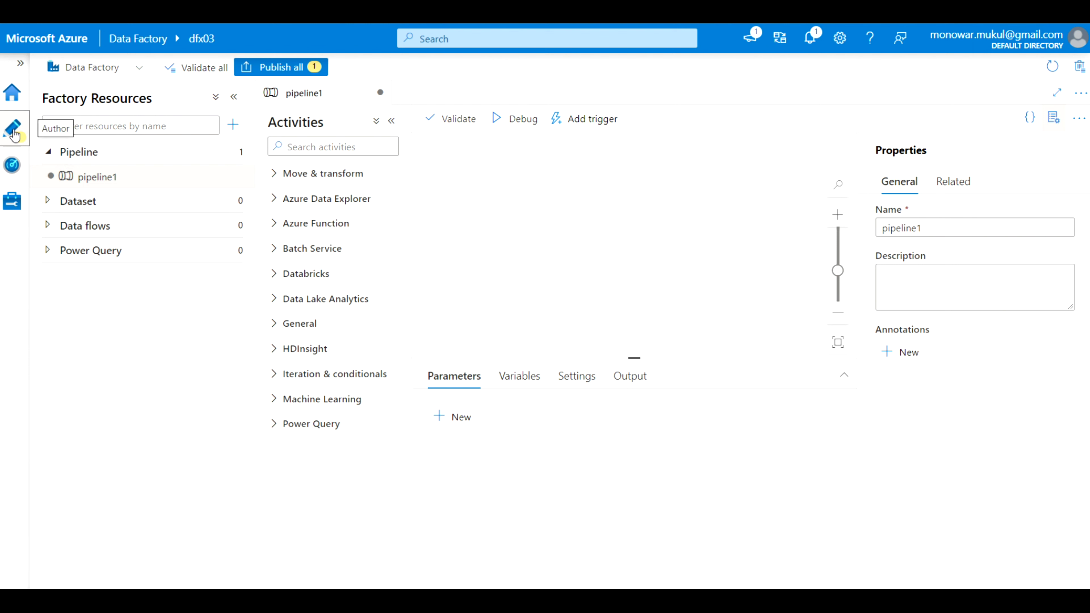
# Try Publish all twice (fails, no activities), then hide Properties and expand Move & transform
pyautogui.click(292, 68)
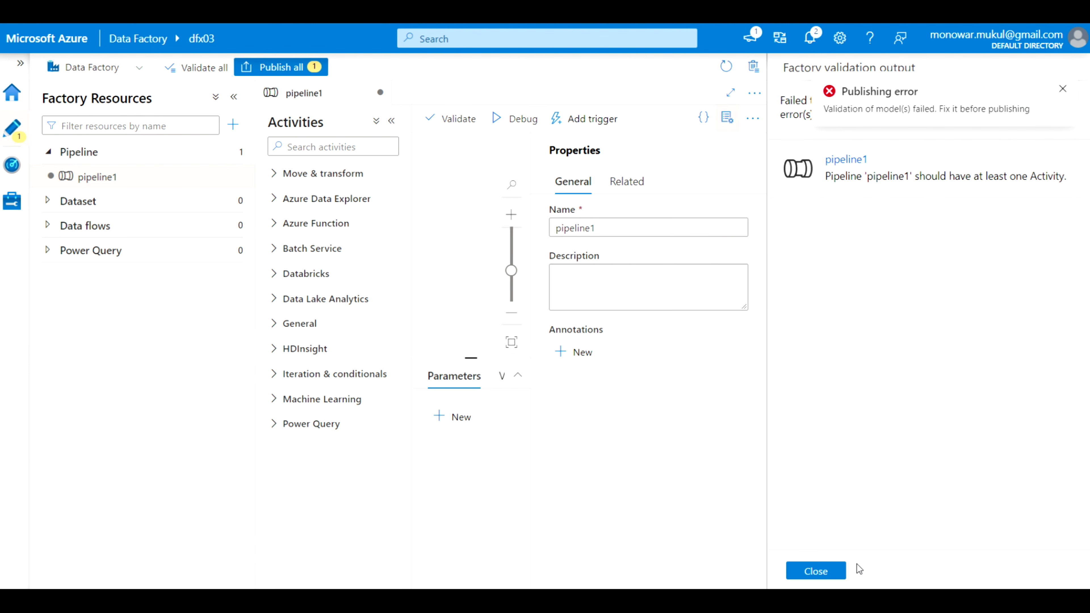
pyautogui.click(837, 580)
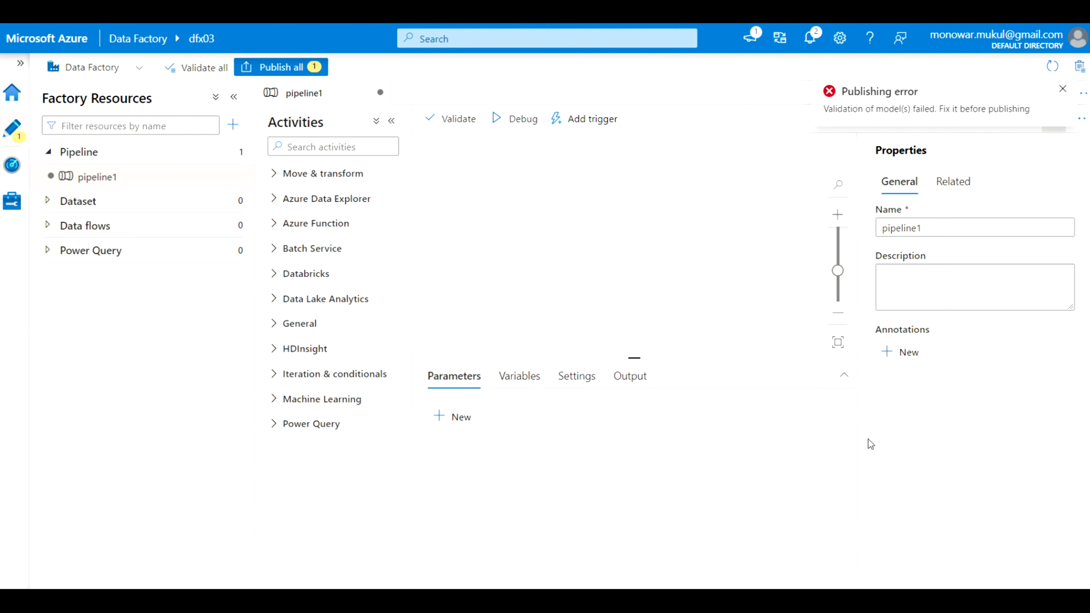
pyautogui.click(1060, 91)
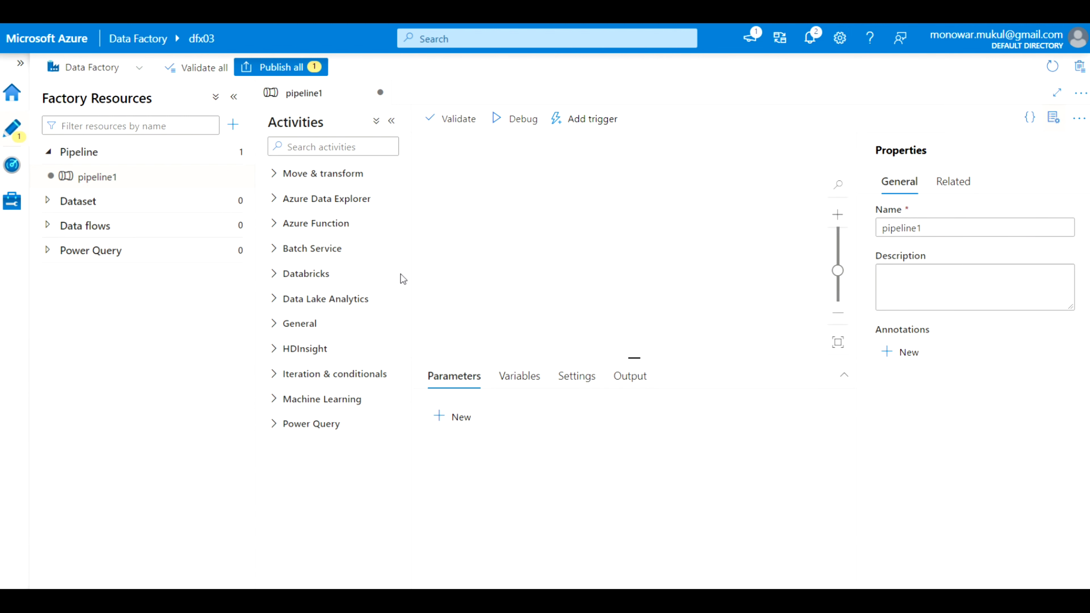
pyautogui.click(280, 68)
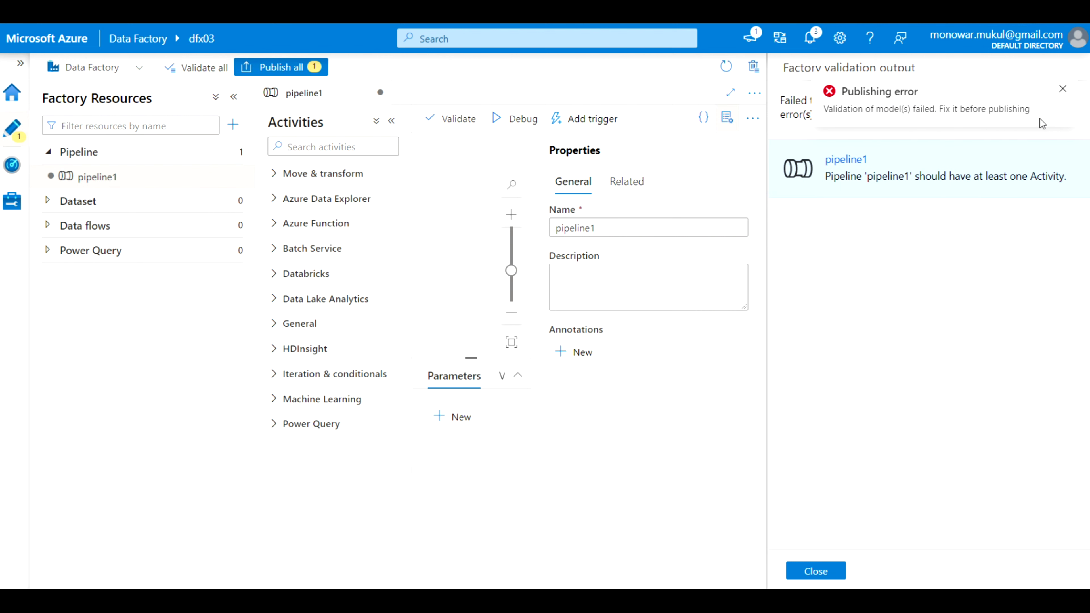
pyautogui.click(1062, 89)
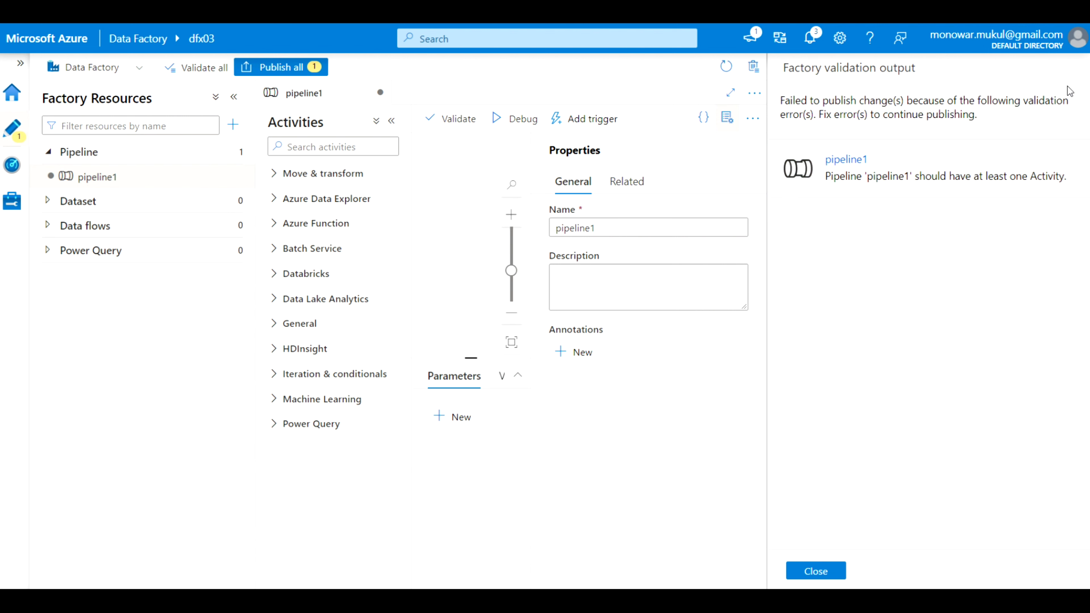
pyautogui.click(814, 572)
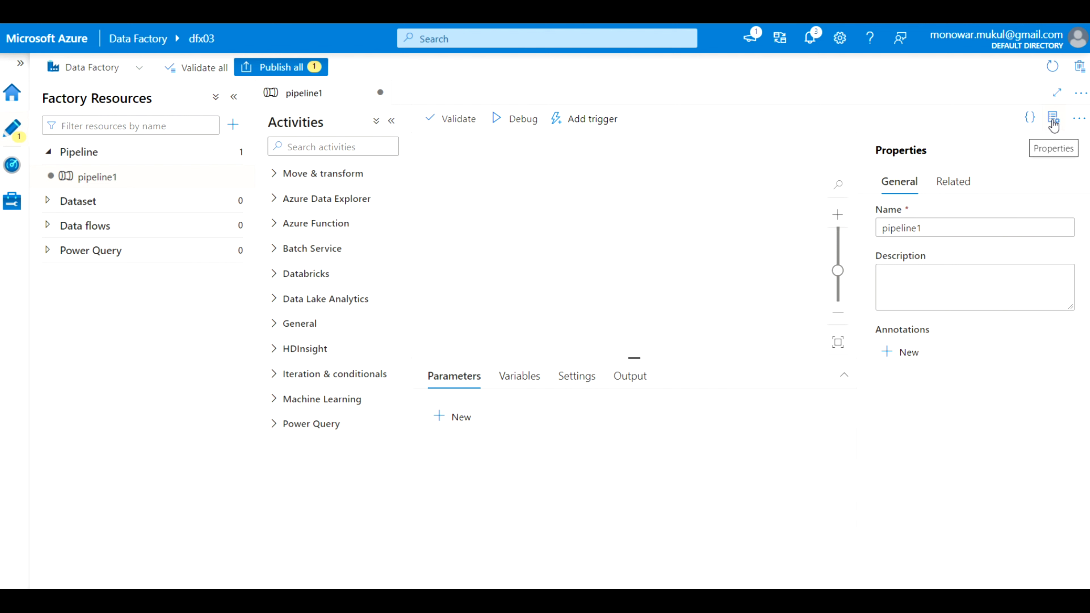
pyautogui.click(1053, 126)
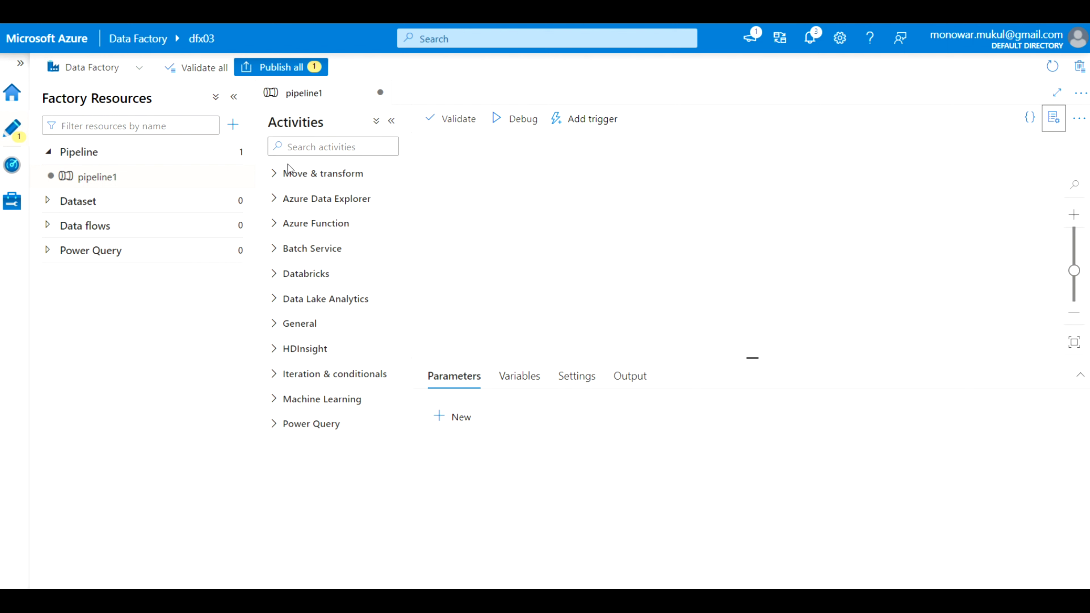
pyautogui.click(275, 174)
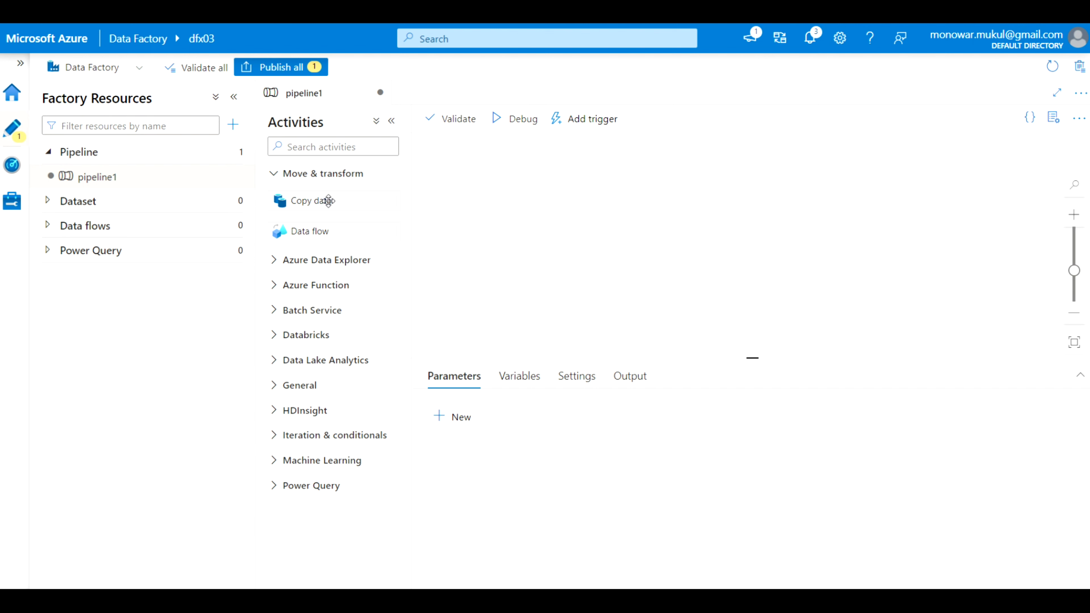
# Add a Copy data activity and begin a new HTTP linked service for its DelimitedText1 source
pyautogui.moveTo(328, 200); pyautogui.dragTo(558, 206)
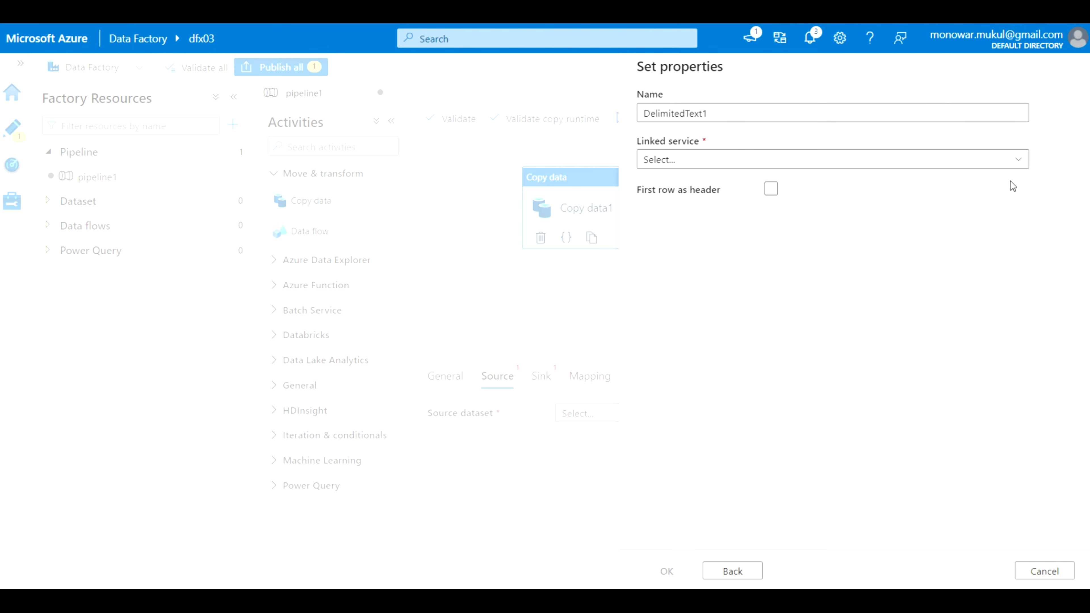
pyautogui.click(1019, 163)
pyautogui.click(815, 240)
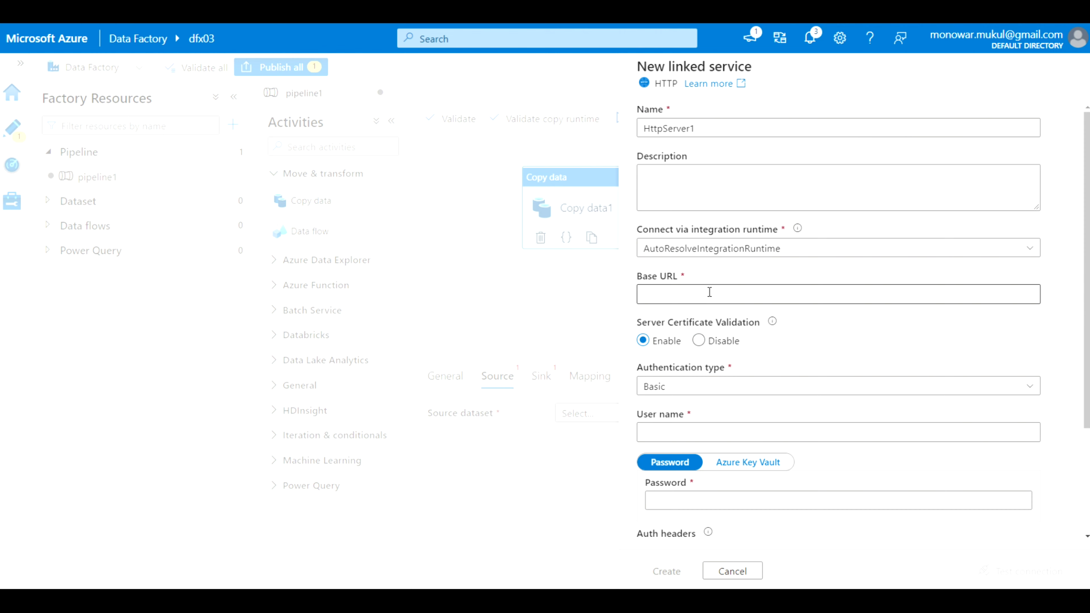
# Create HttpServer1 with the AllCountries.csv URL as base URL and Anonymous authentication
pyautogui.click(709, 292)
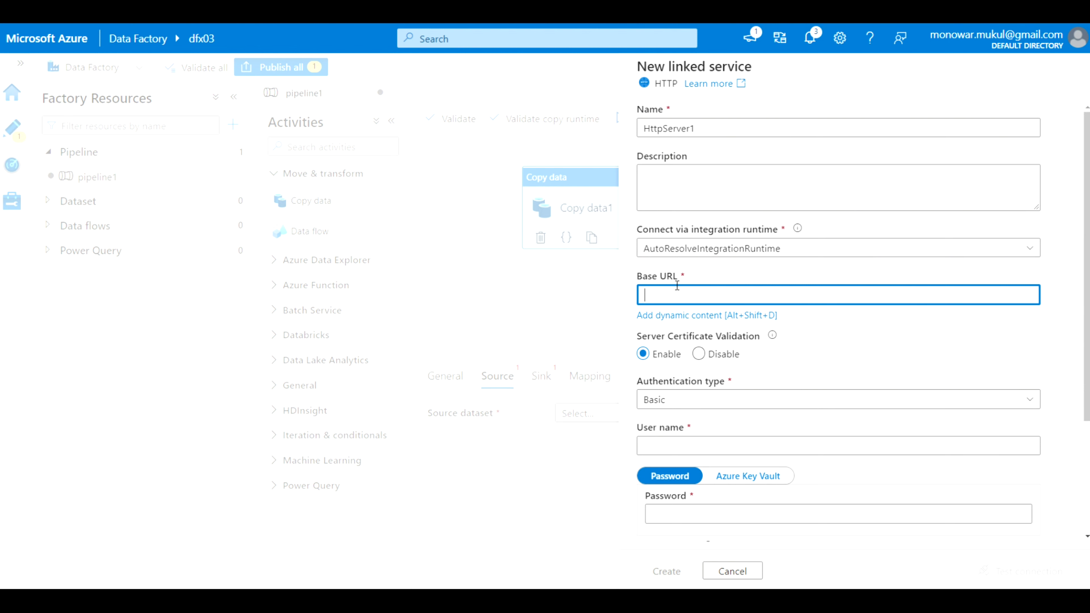
pyautogui.write('https://raw.githubusercontent.com/asiandevs/azureprac03/master/AllCountries.csv')
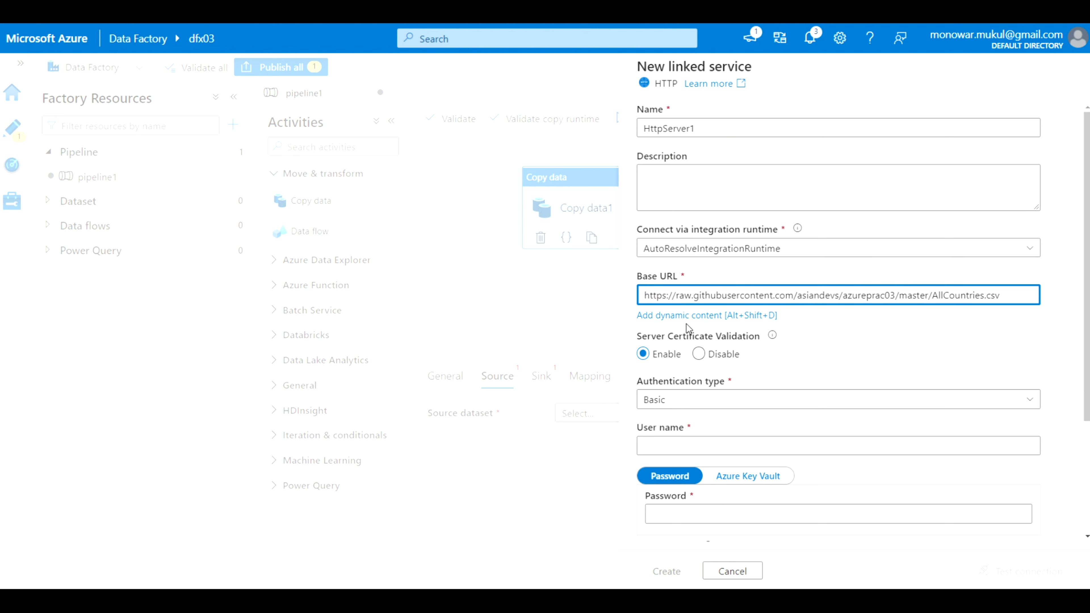
pyautogui.click(704, 398)
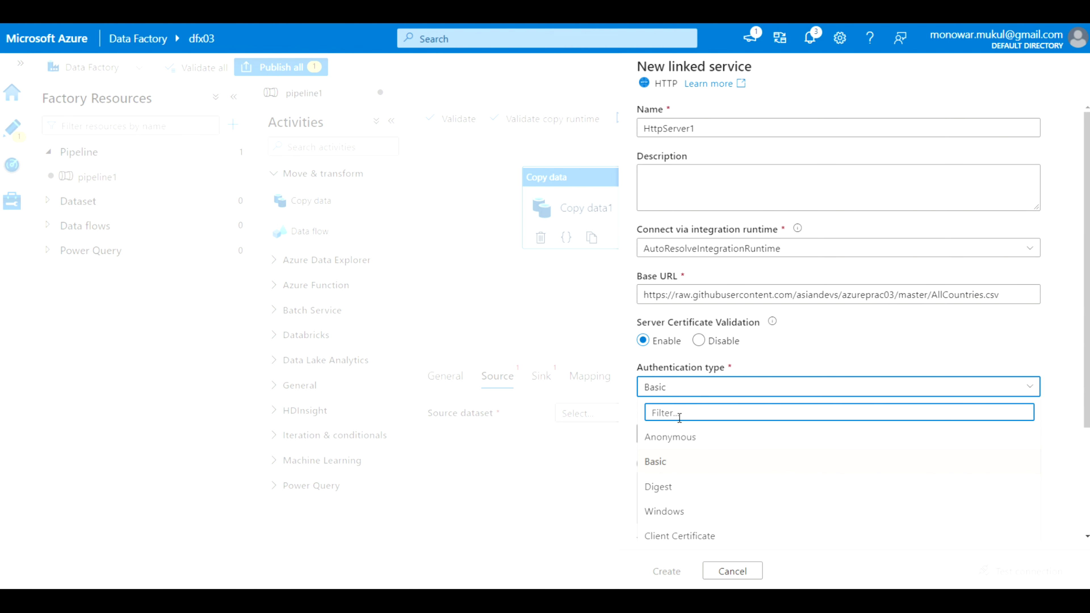
pyautogui.click(669, 439)
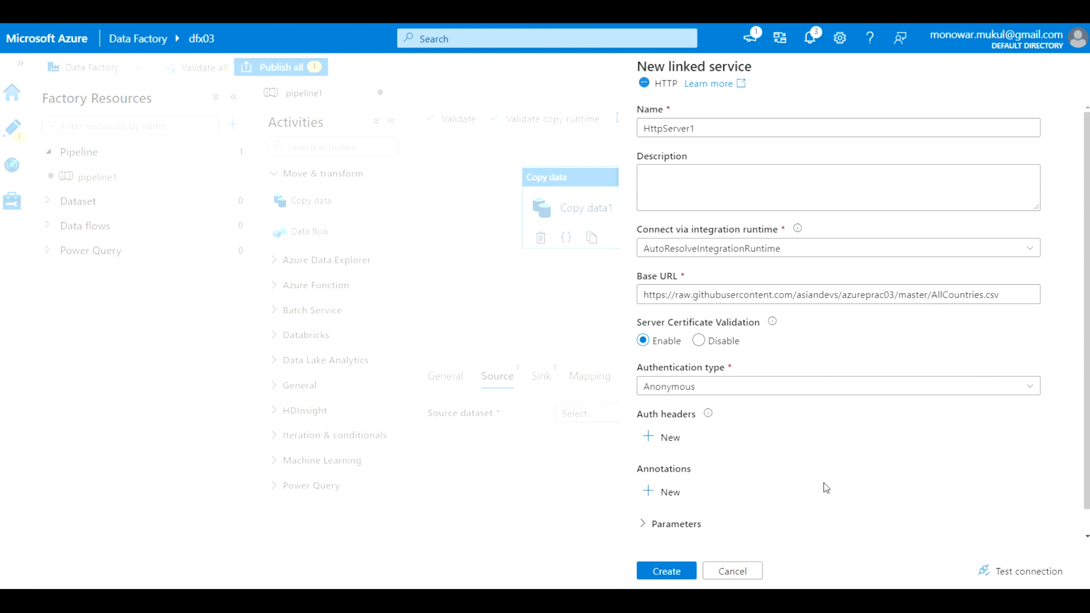
pyautogui.scroll(-1, 823, 483)
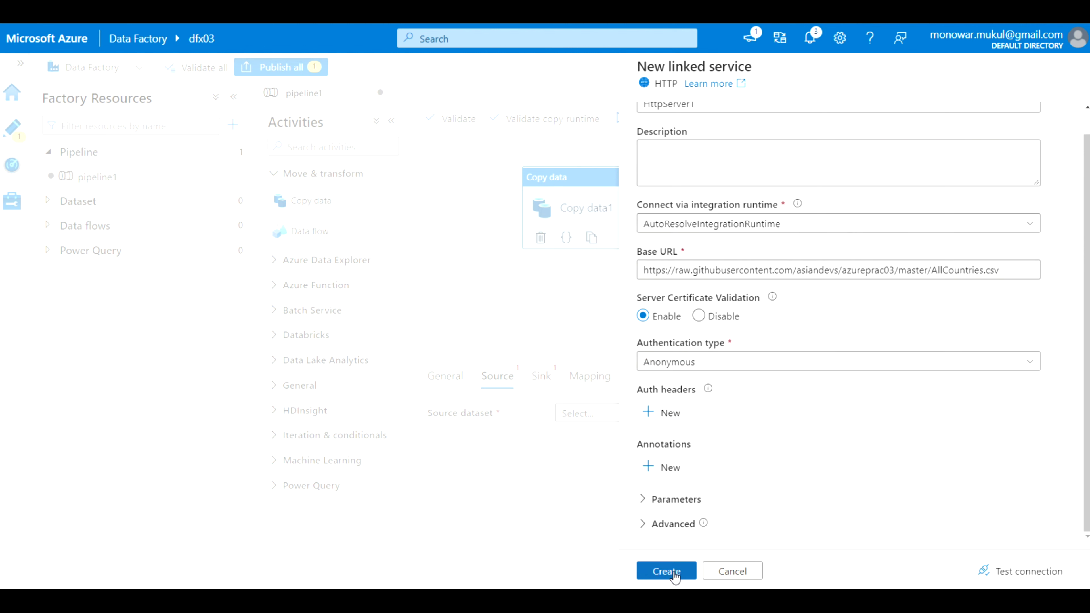
pyautogui.click(662, 572)
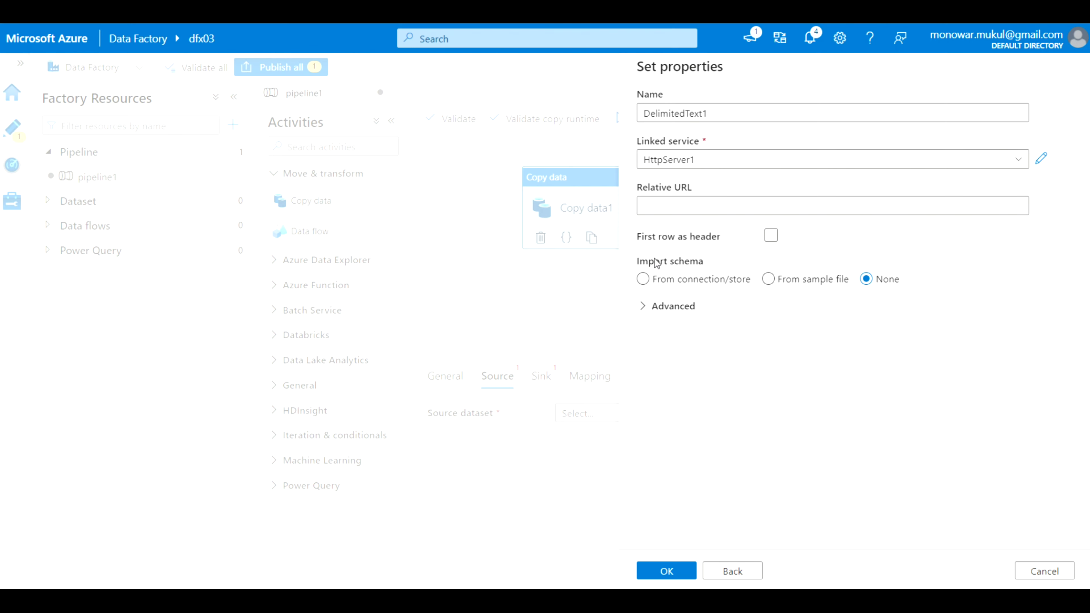
# Use first row as header, import schema from connection with GET, and preview the data
pyautogui.click(771, 236)
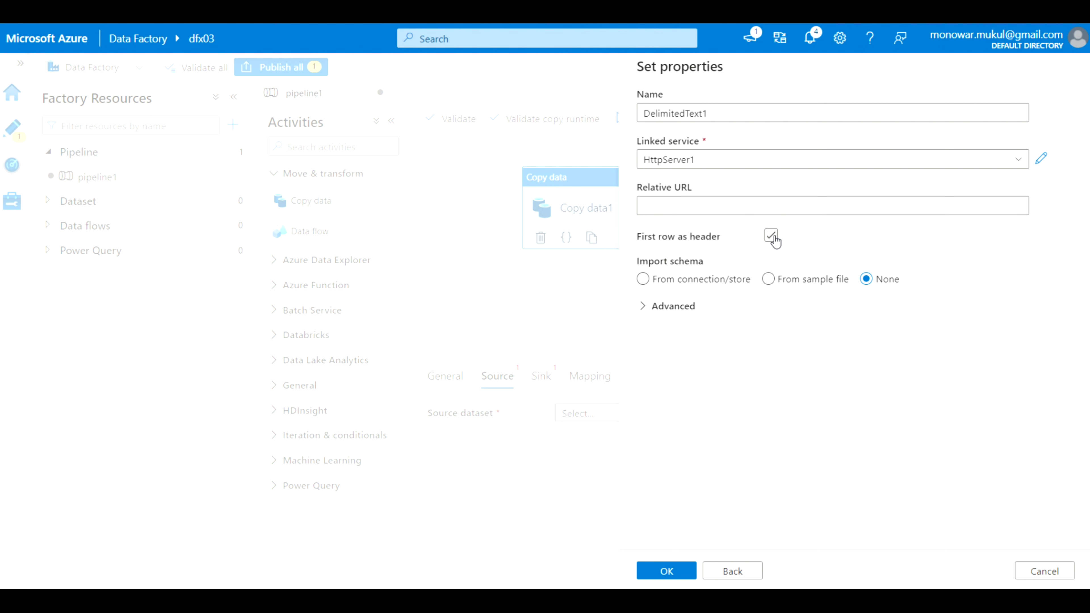
pyautogui.click(771, 236)
pyautogui.click(642, 280)
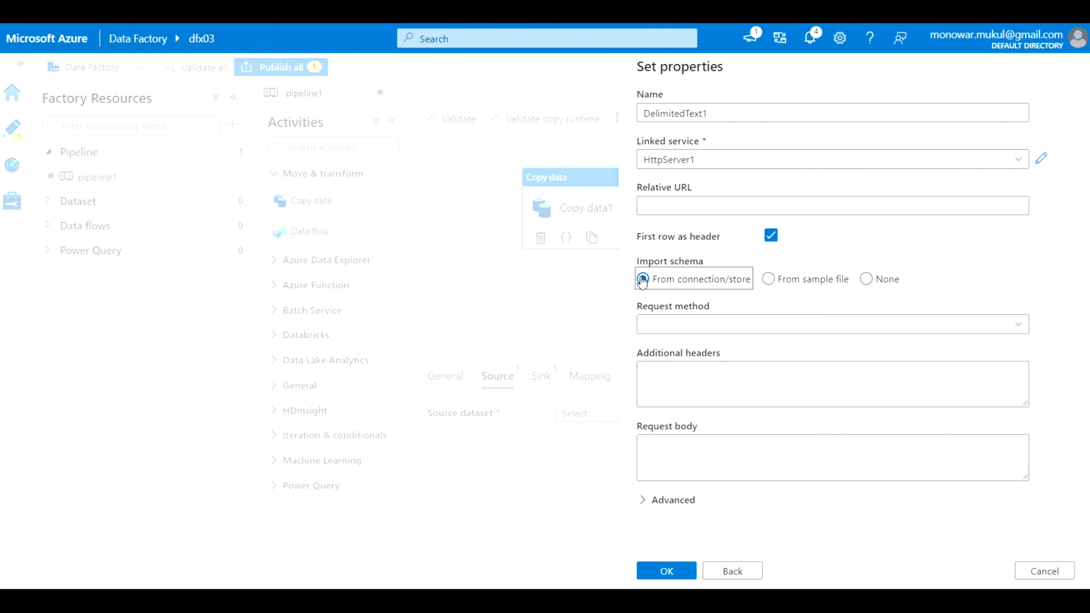
pyautogui.click(1019, 330)
pyautogui.click(769, 351)
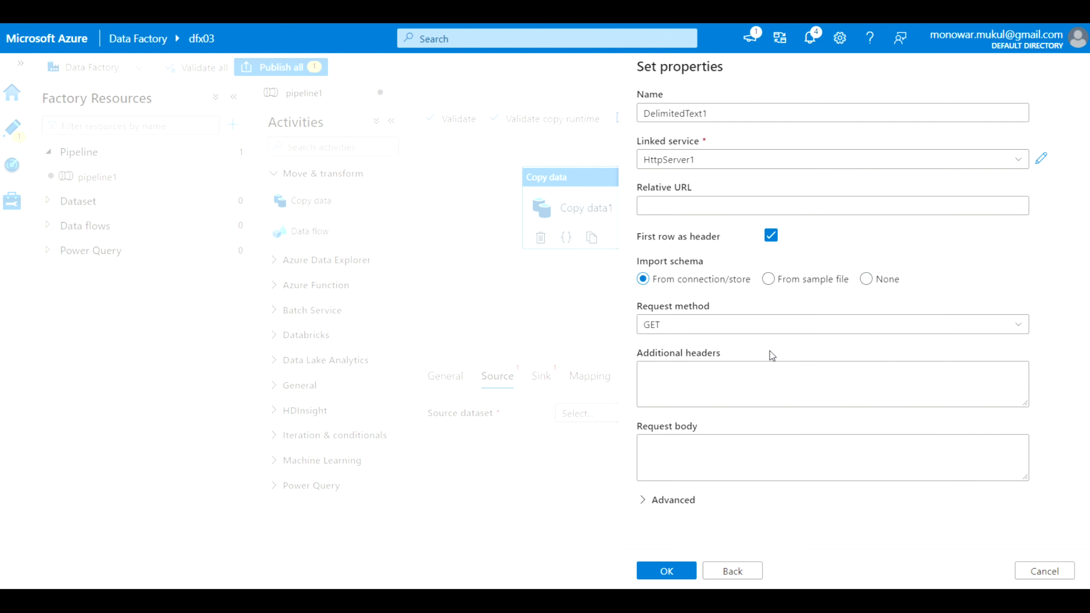
pyautogui.click(669, 572)
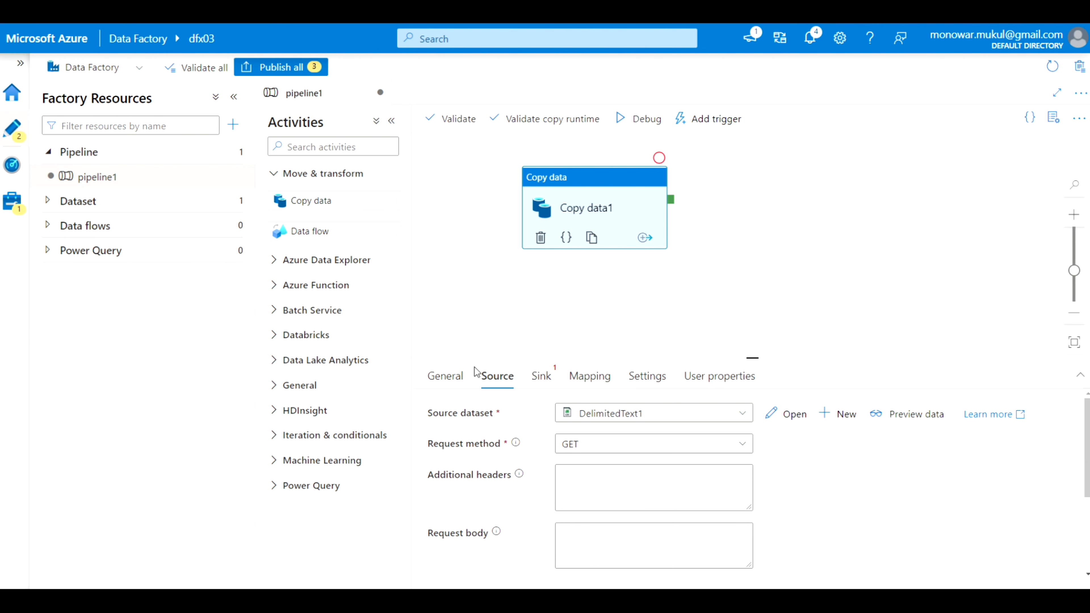
pyautogui.click(915, 415)
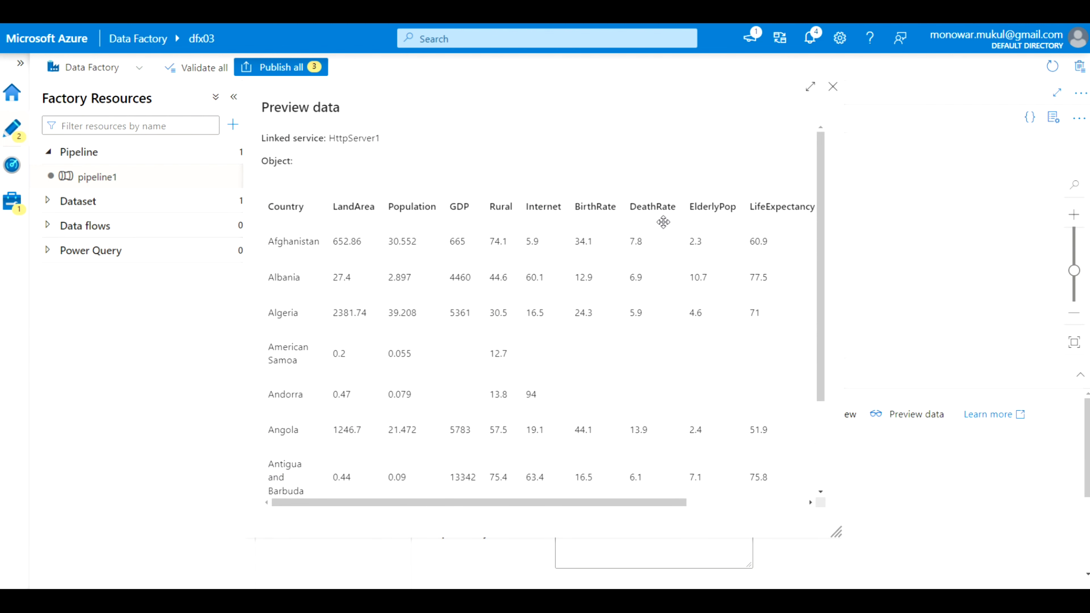
# Close the country data preview and switch Copy data1 to its Sink settings
pyautogui.click(832, 88)
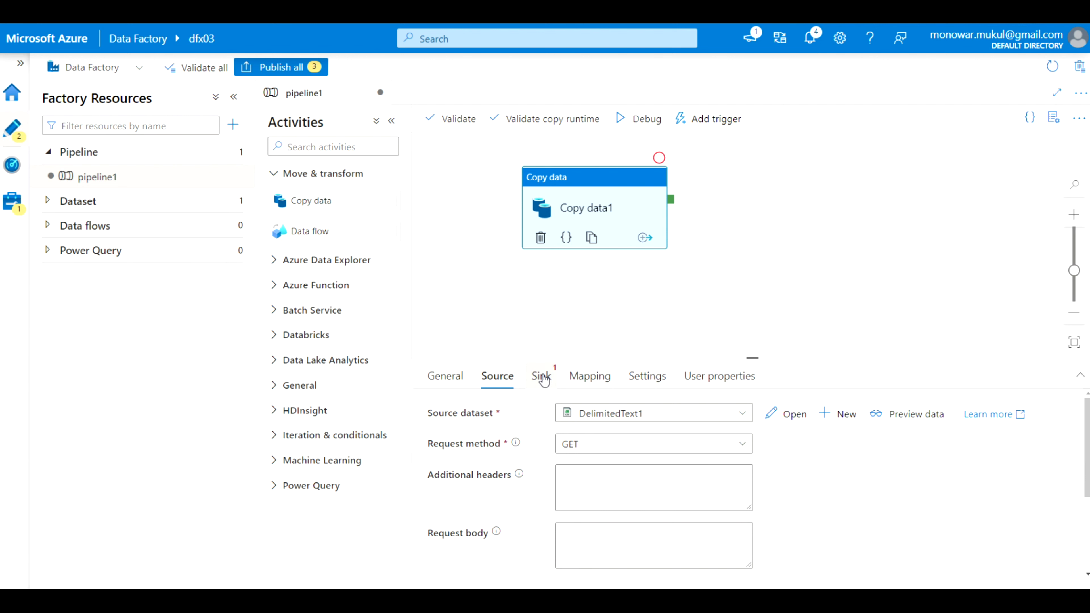
pyautogui.click(543, 378)
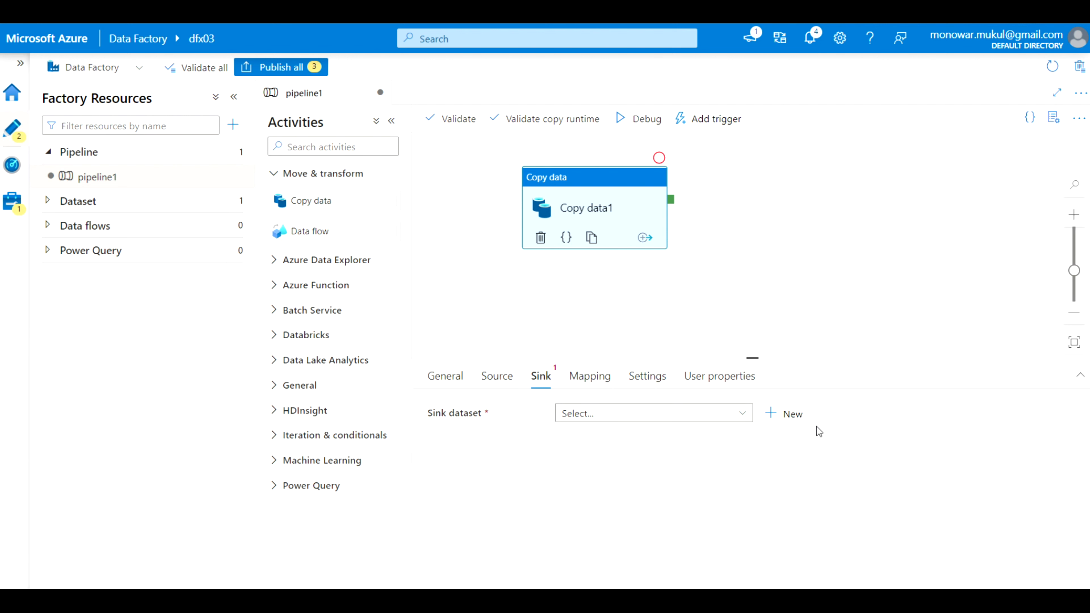
# Create Azure SQL sink dataset AzureSqlTable1 using AzureSqlDatabase1 and table dbo.CountryStaging
pyautogui.click(787, 414)
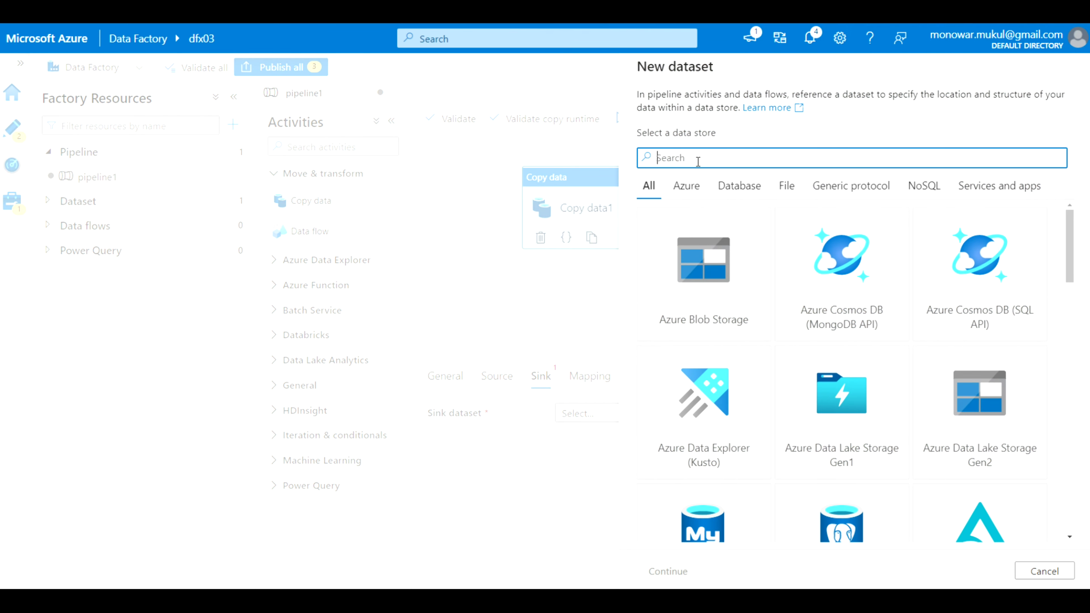
pyautogui.scroll(-5, 749, 415)
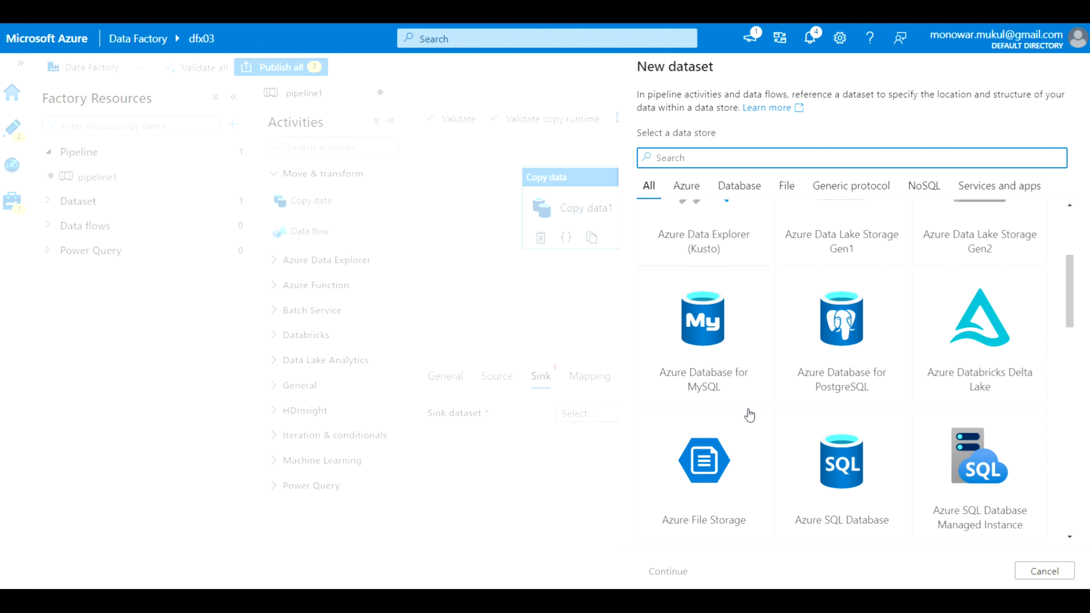
pyautogui.scroll(-1, 798, 412)
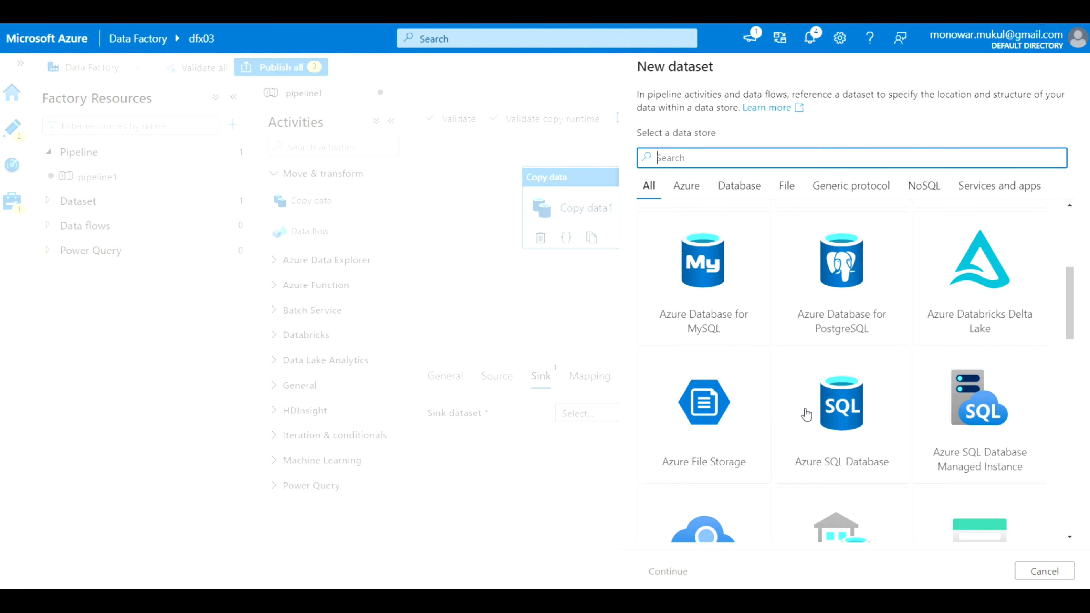
pyautogui.click(819, 421)
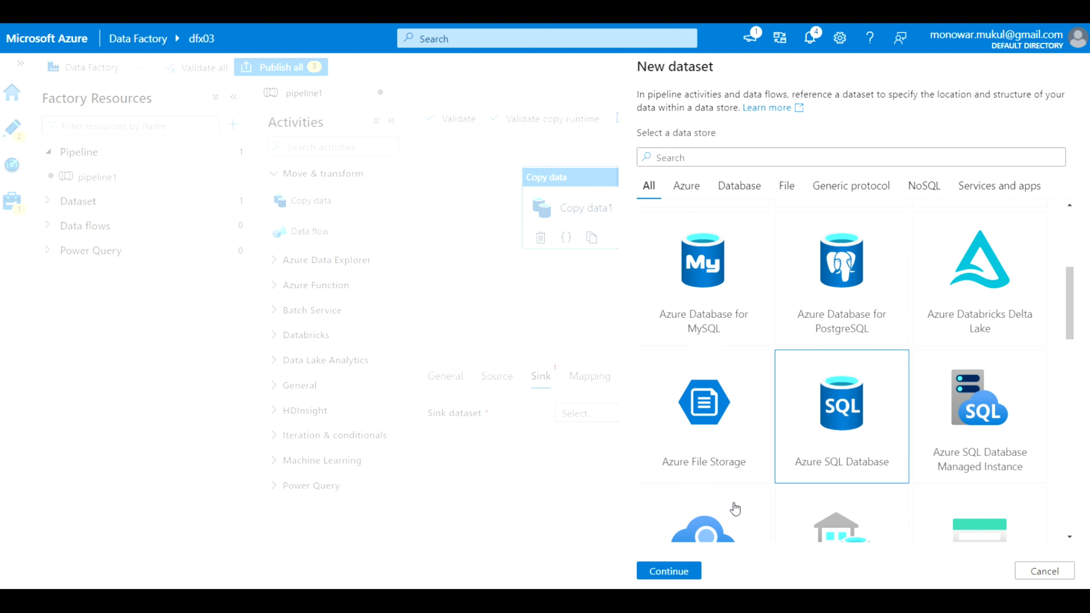
pyautogui.click(666, 570)
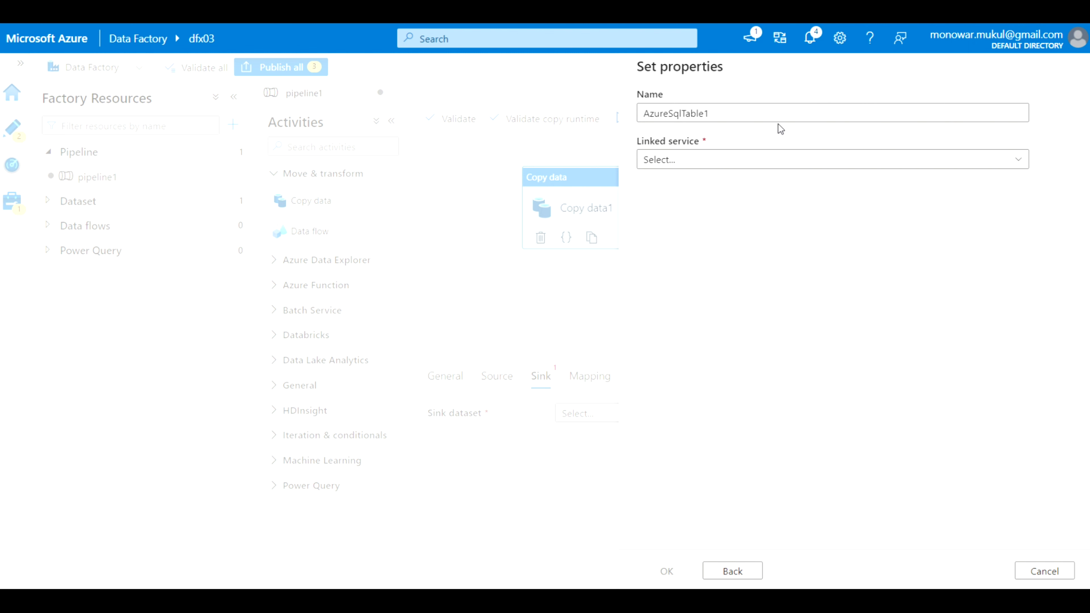
pyautogui.click(1018, 163)
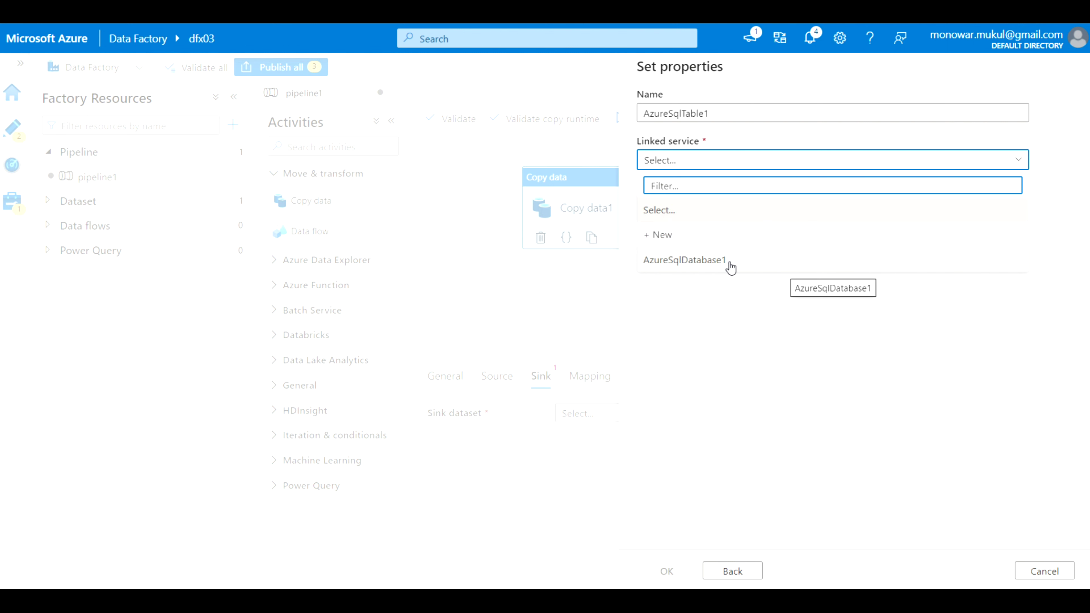
pyautogui.click(711, 261)
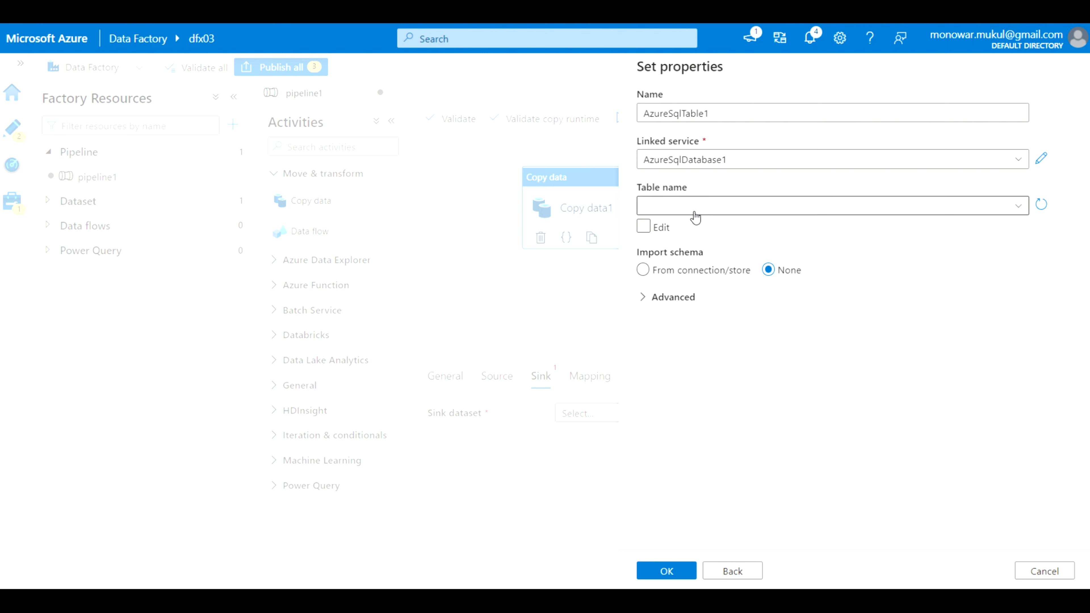
pyautogui.click(1017, 208)
pyautogui.scroll(-7, 759, 348)
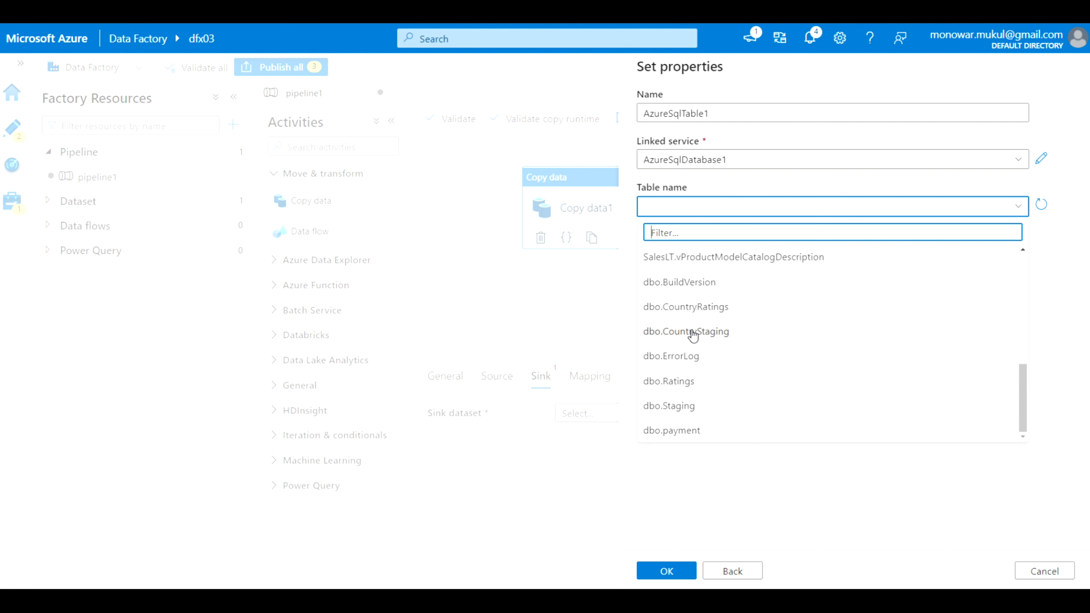
pyautogui.click(691, 332)
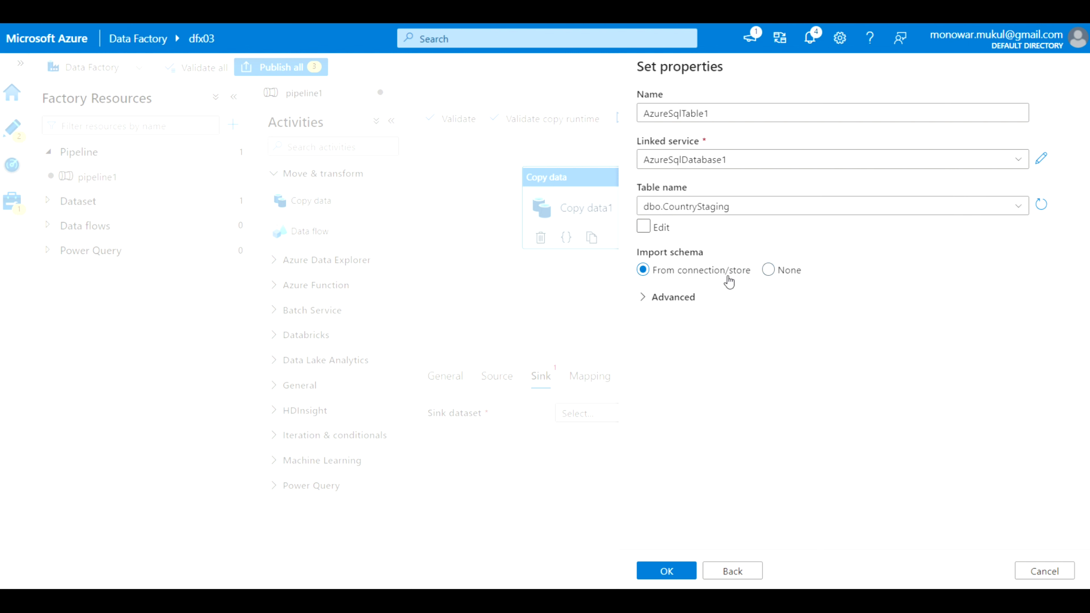
pyautogui.click(670, 571)
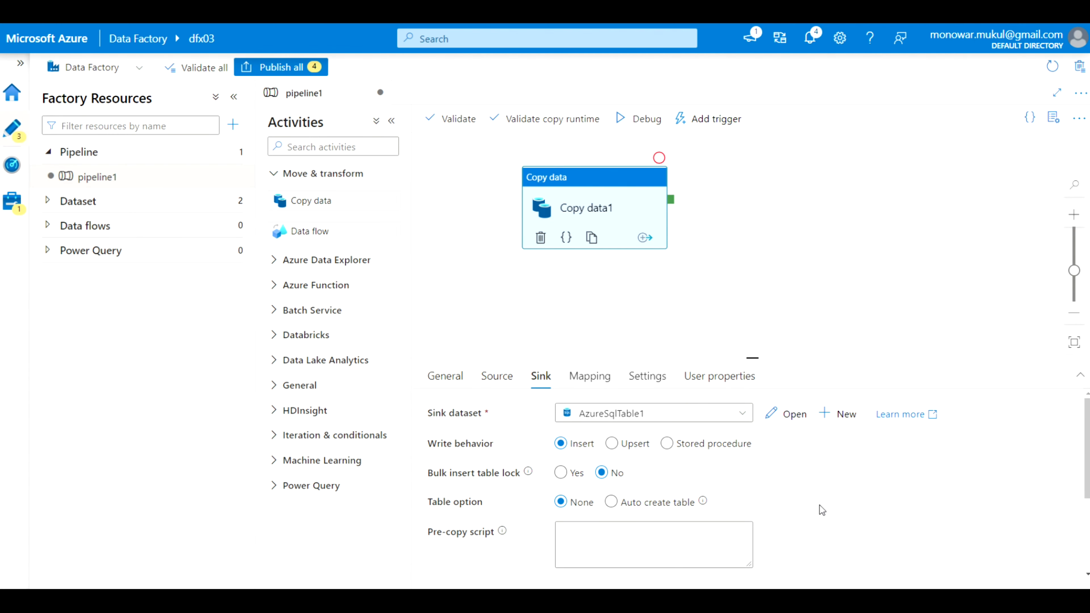
# Import schemas in Copy data1's Mapping so Country through Unemployment map to matching sink columns
pyautogui.scroll(-5, 886, 513)
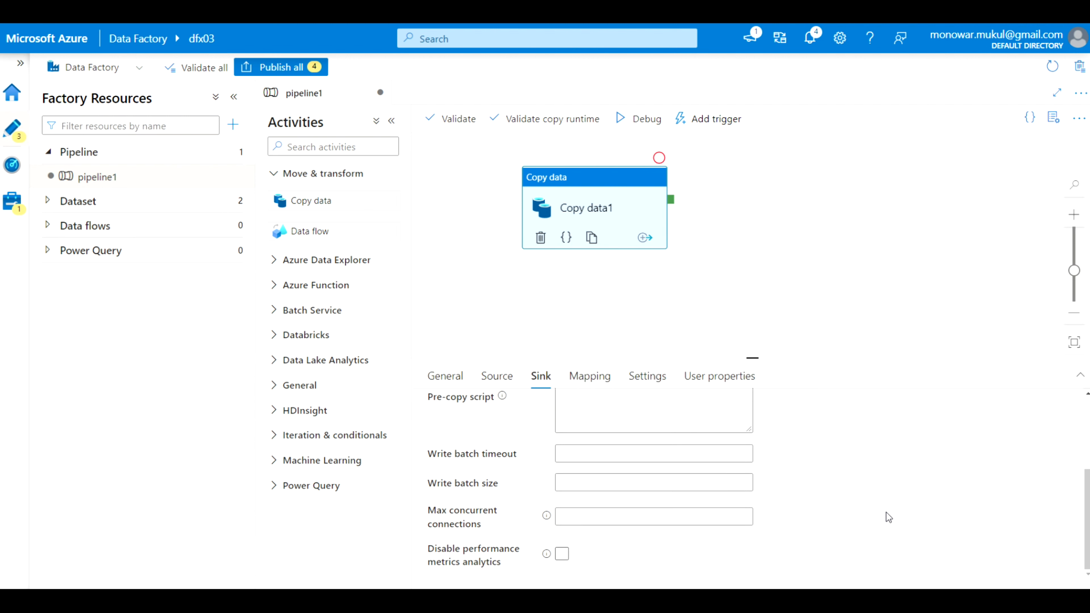
pyautogui.scroll(4, 886, 513)
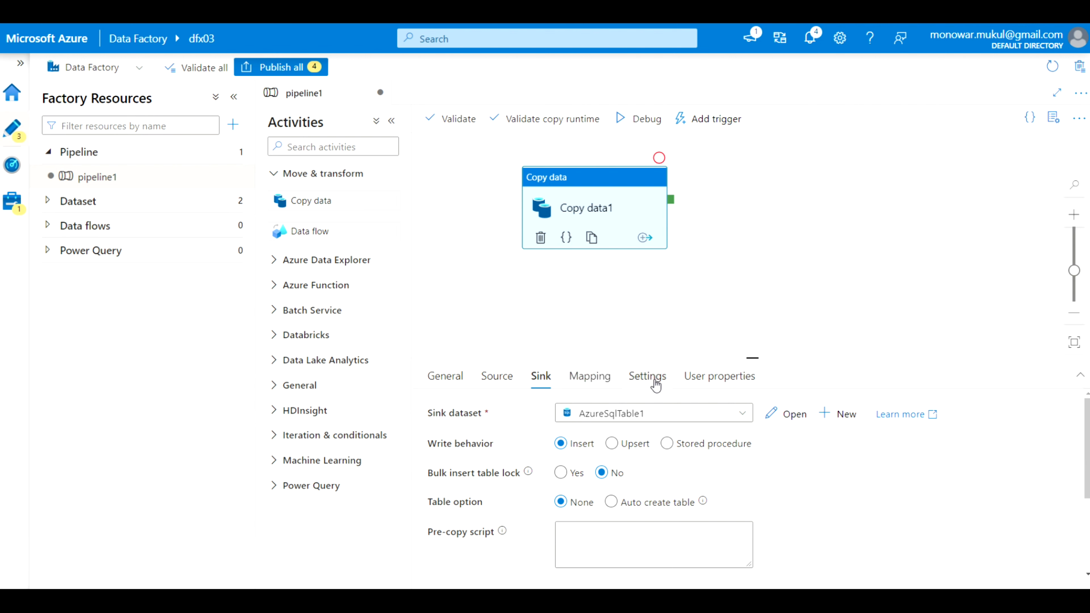
pyautogui.click(594, 378)
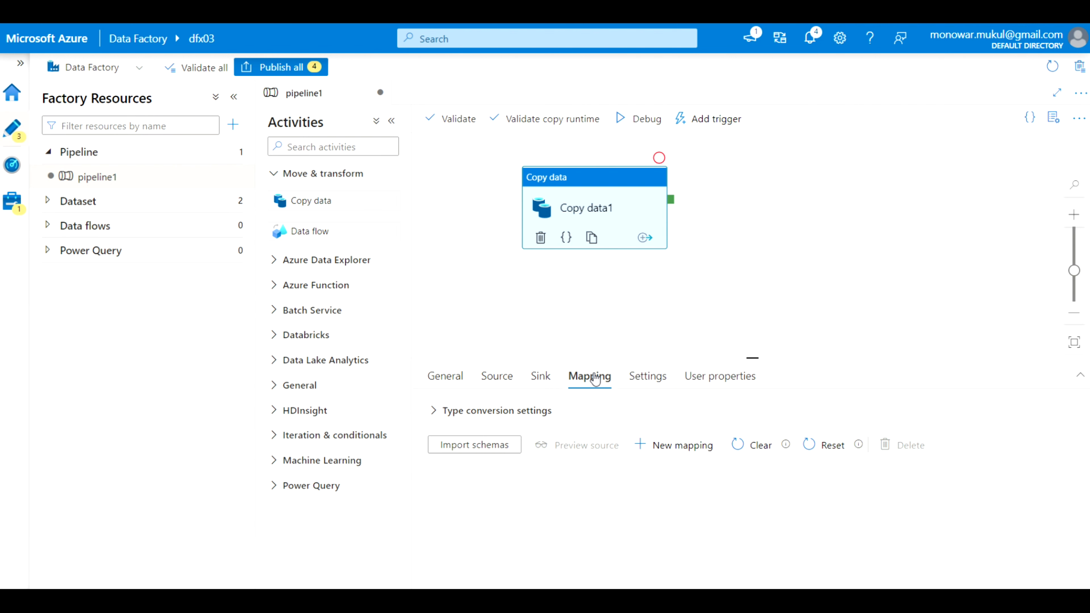
pyautogui.click(463, 448)
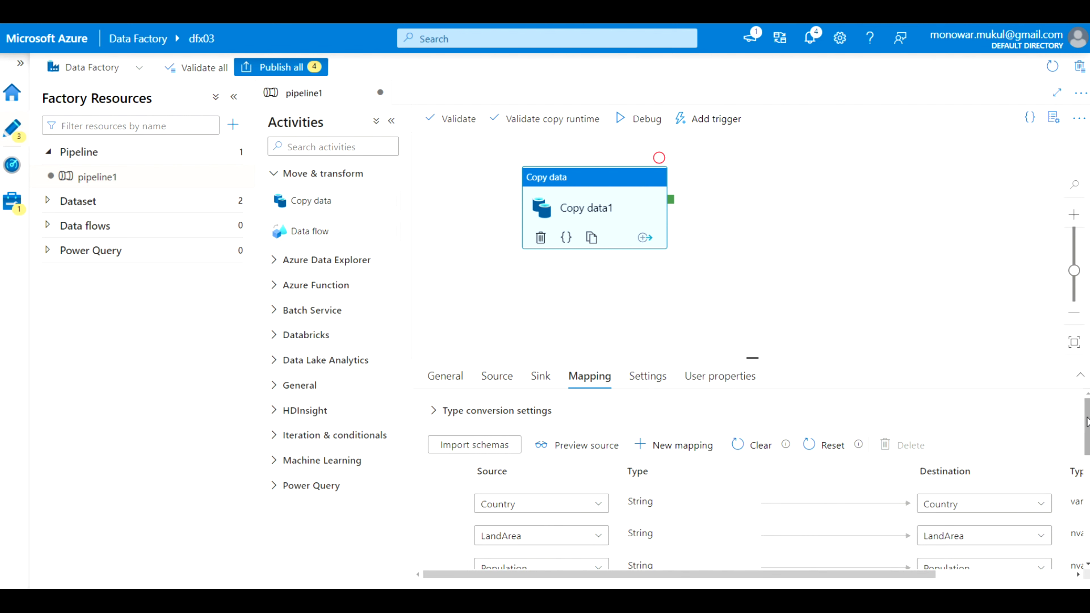
pyautogui.moveTo(1087, 425); pyautogui.dragTo(1087, 529)
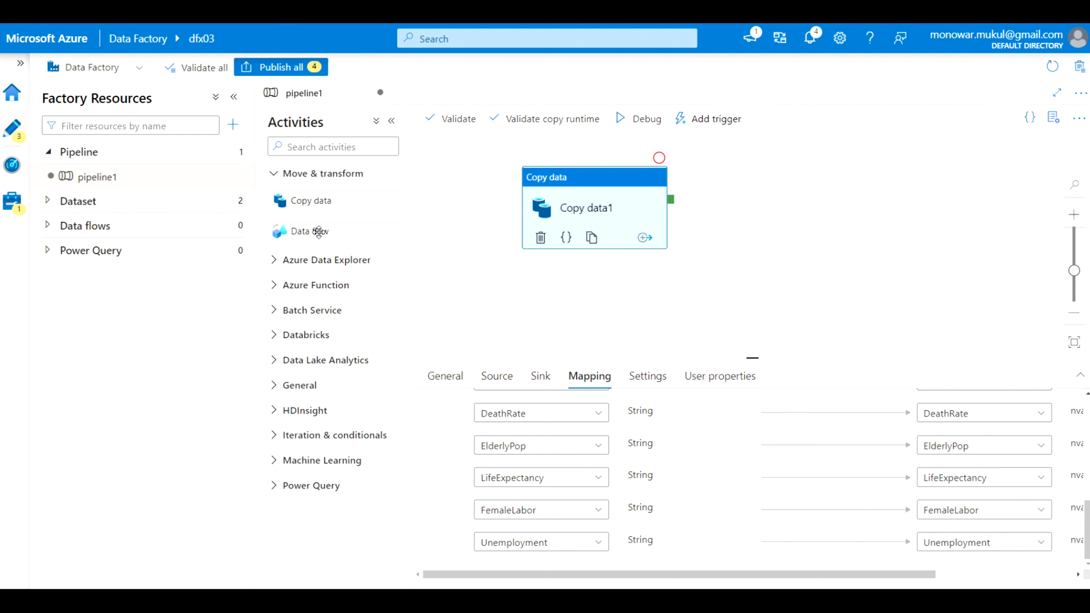
# Add a Data flow activity, Data flow1, to pipeline1 and show its settings
pyautogui.moveTo(318, 231); pyautogui.dragTo(849, 200)
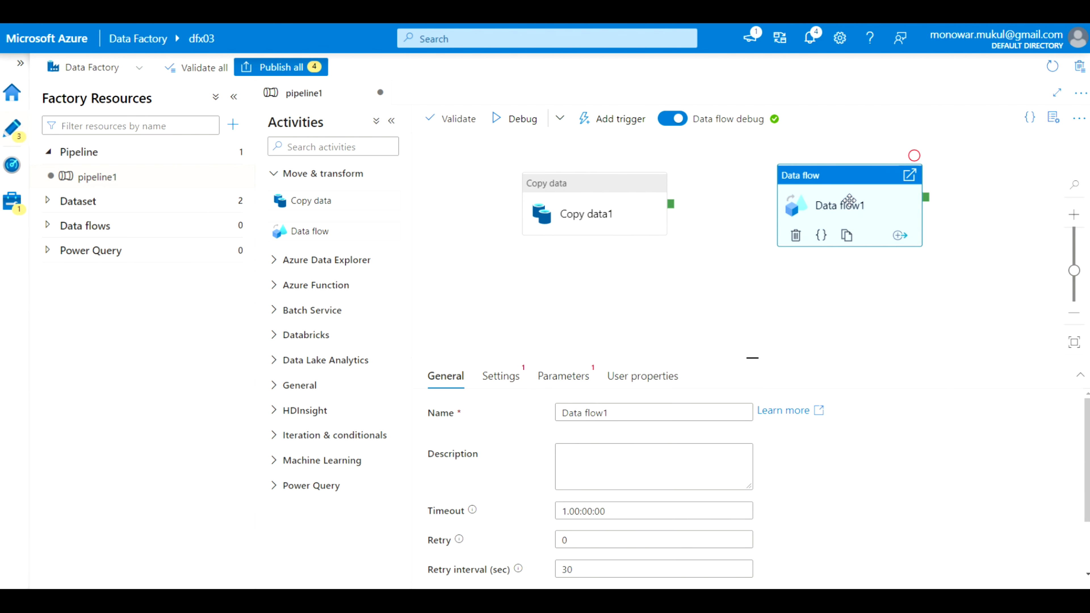
pyautogui.scroll(-2, 873, 319)
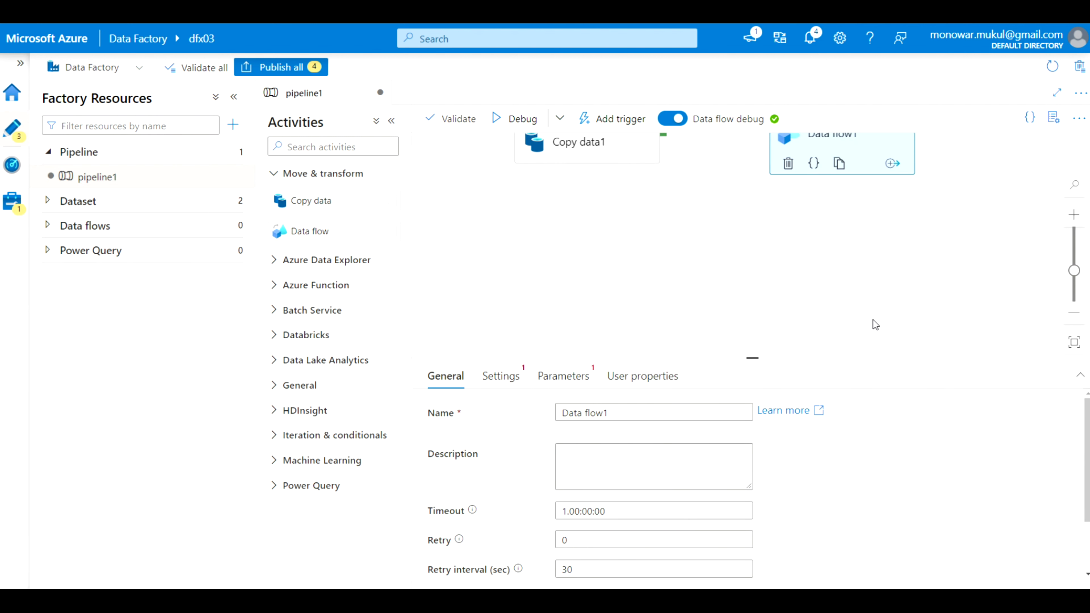
pyautogui.click(497, 380)
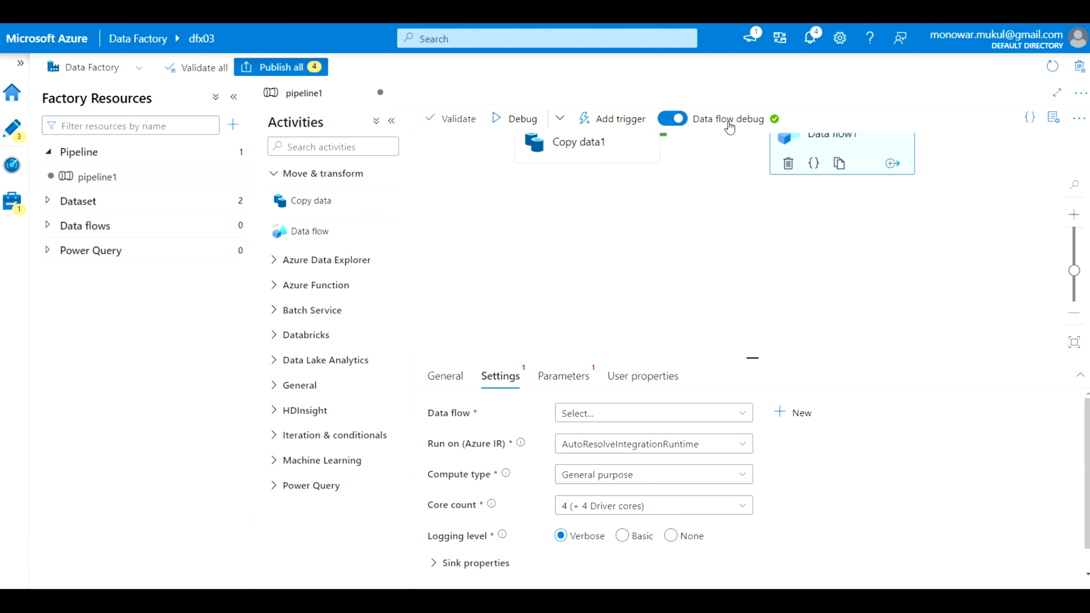
# Turn data flow debug off and back on, starting the debug cluster with default settings
pyautogui.click(664, 125)
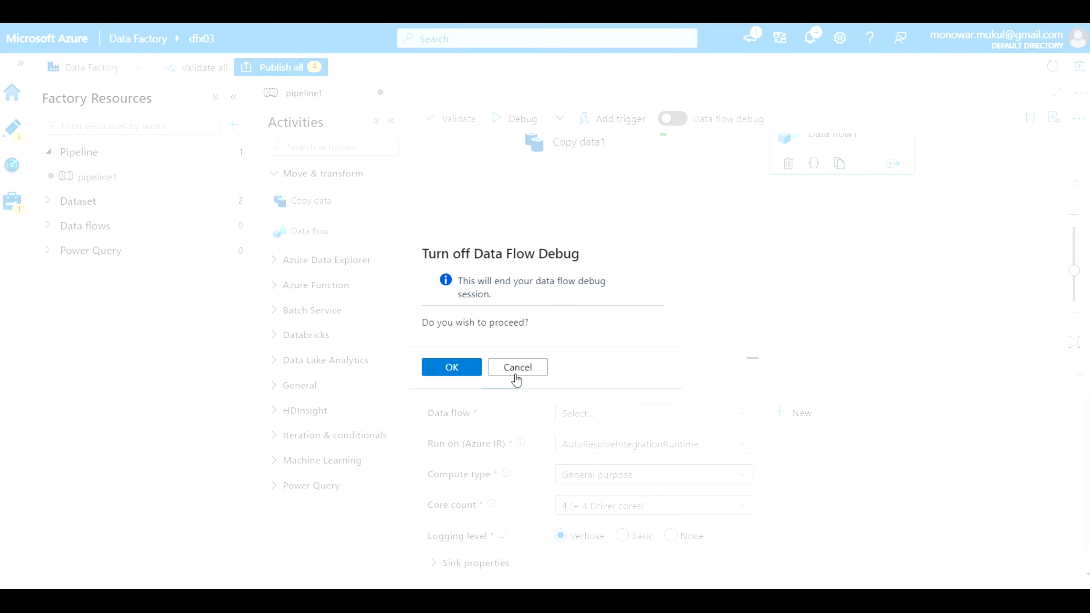
pyautogui.click(463, 366)
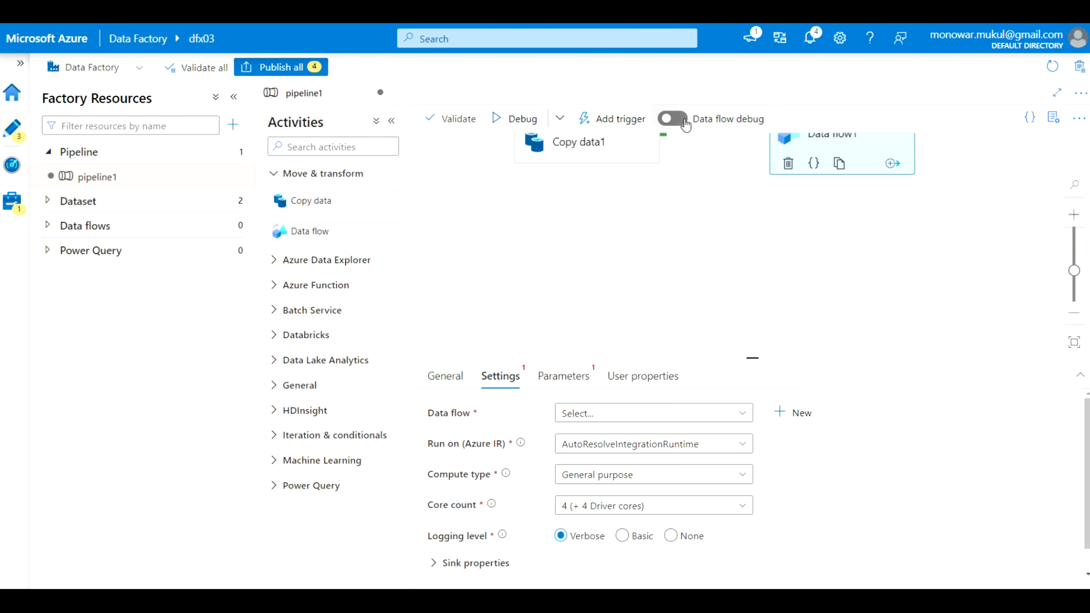
pyautogui.click(684, 120)
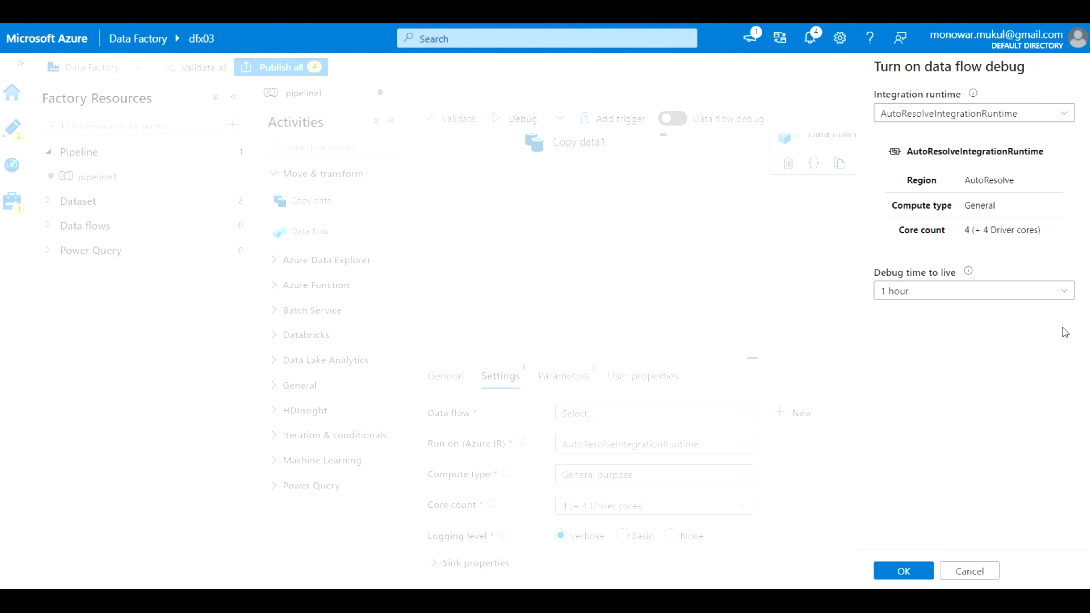
pyautogui.click(903, 571)
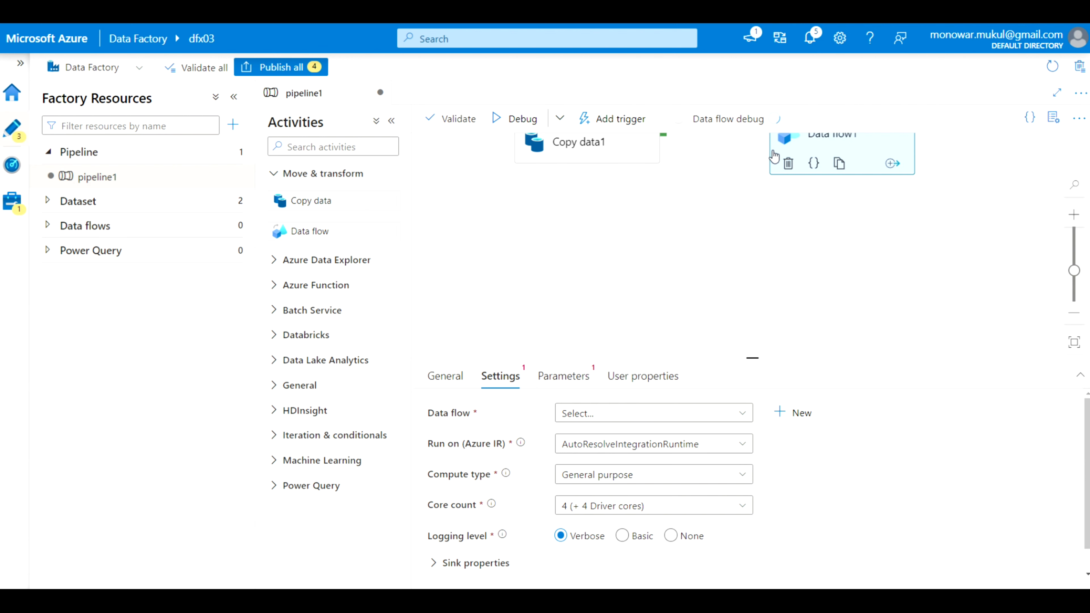
pyautogui.click(741, 213)
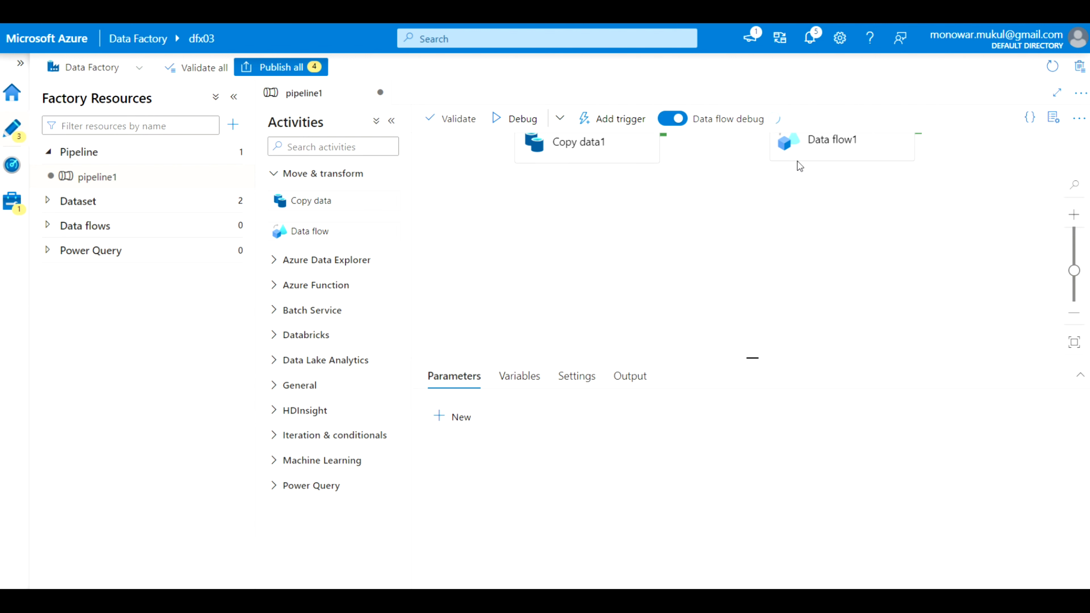
pyautogui.click(836, 145)
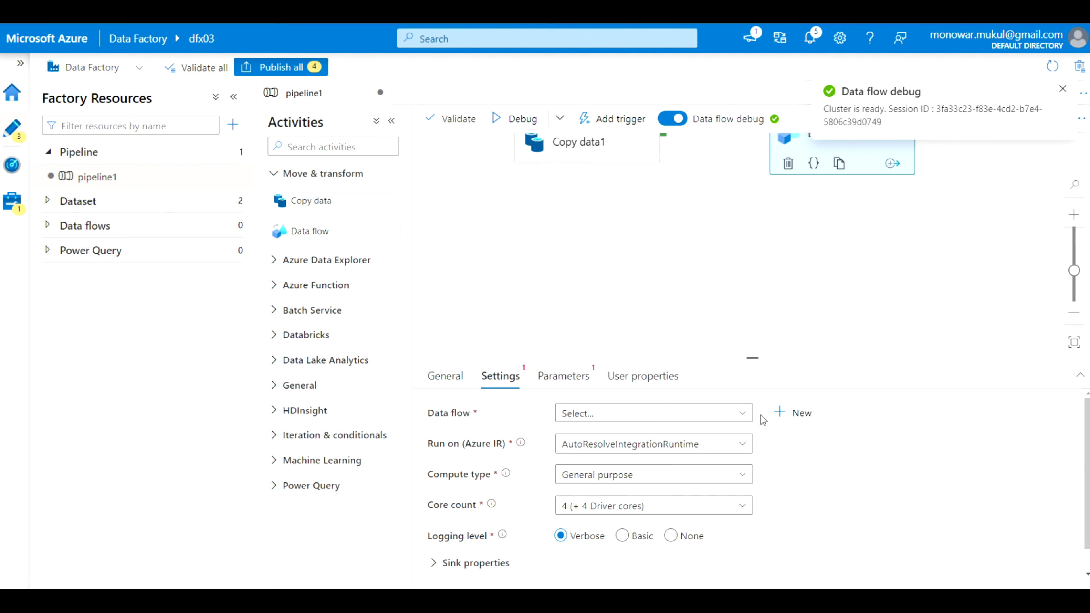
# Create dataflow1 with source1 reading AzureSqlTable1, and test the connection successfully
pyautogui.click(792, 419)
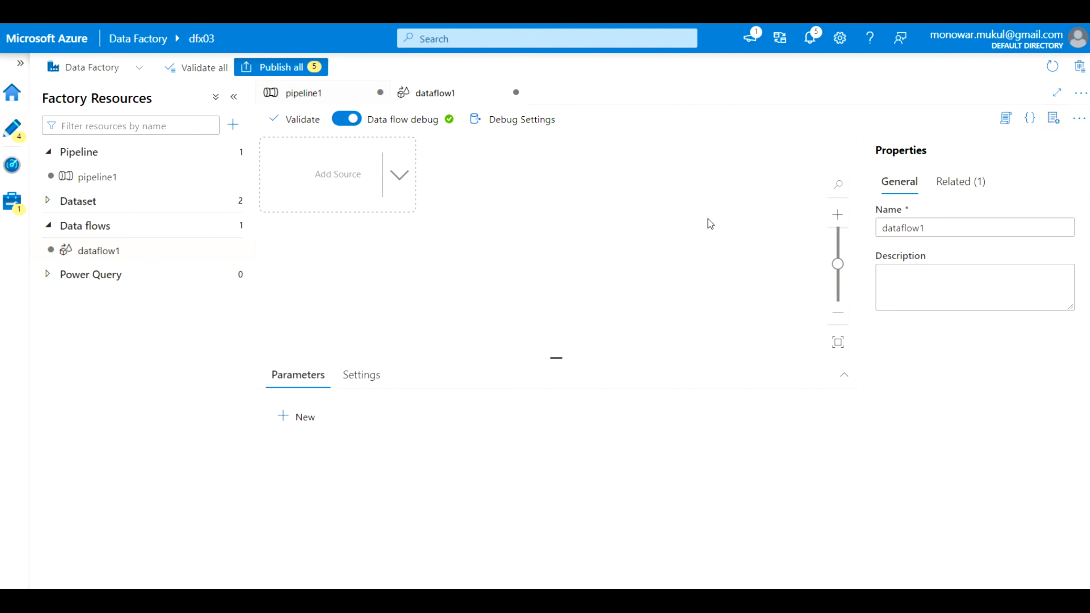
pyautogui.click(402, 182)
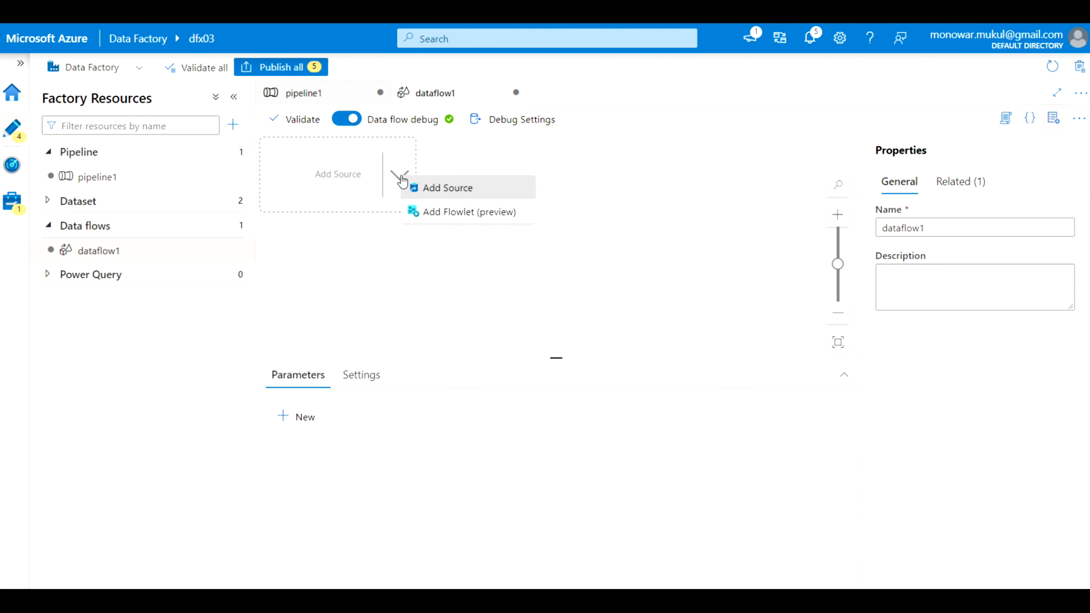
pyautogui.click(451, 188)
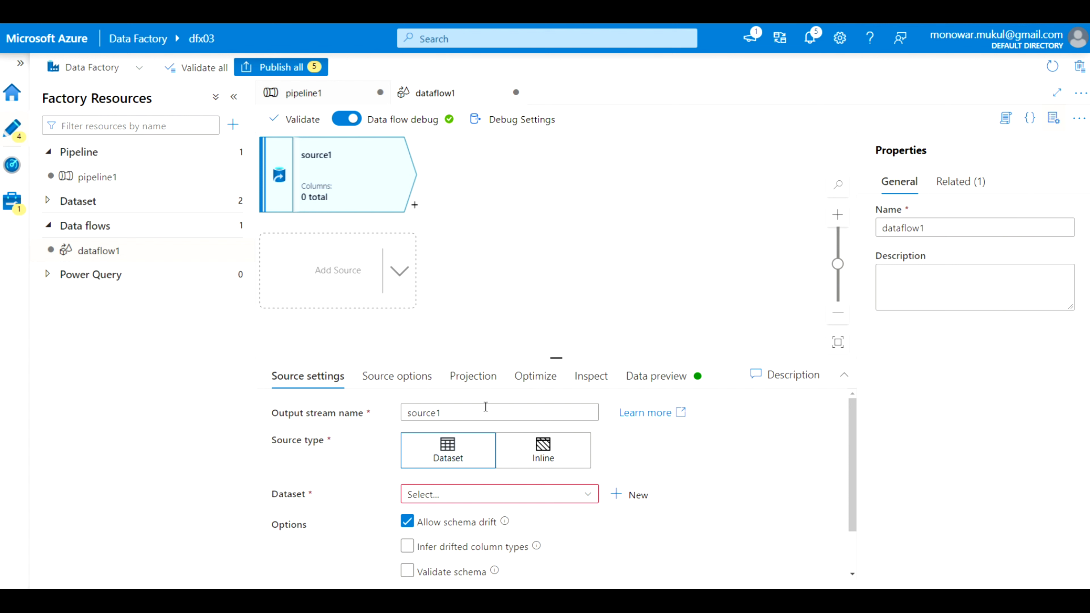
pyautogui.click(589, 497)
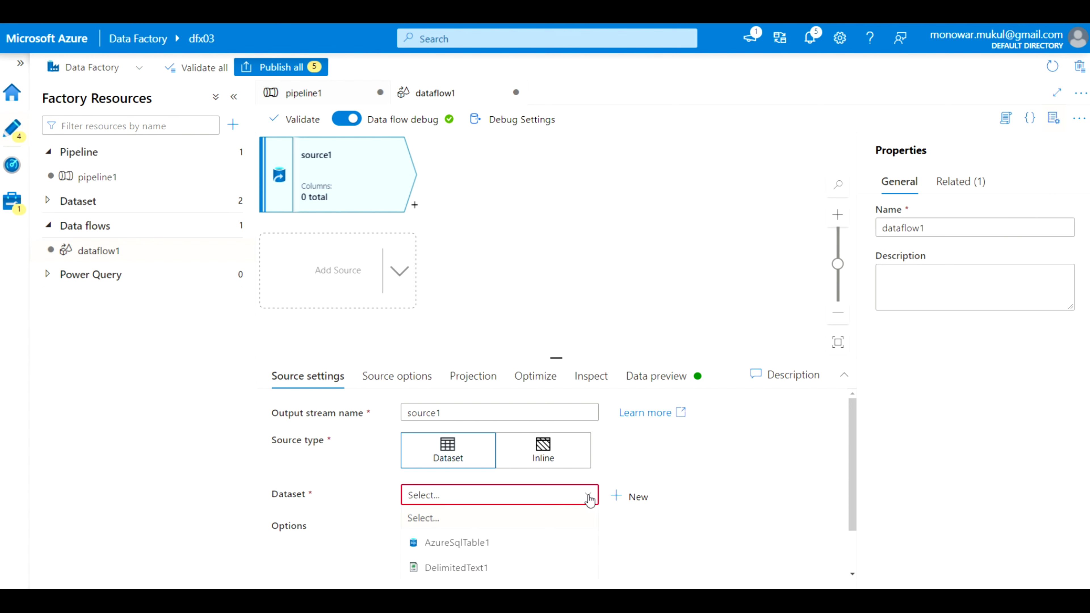
pyautogui.click(477, 546)
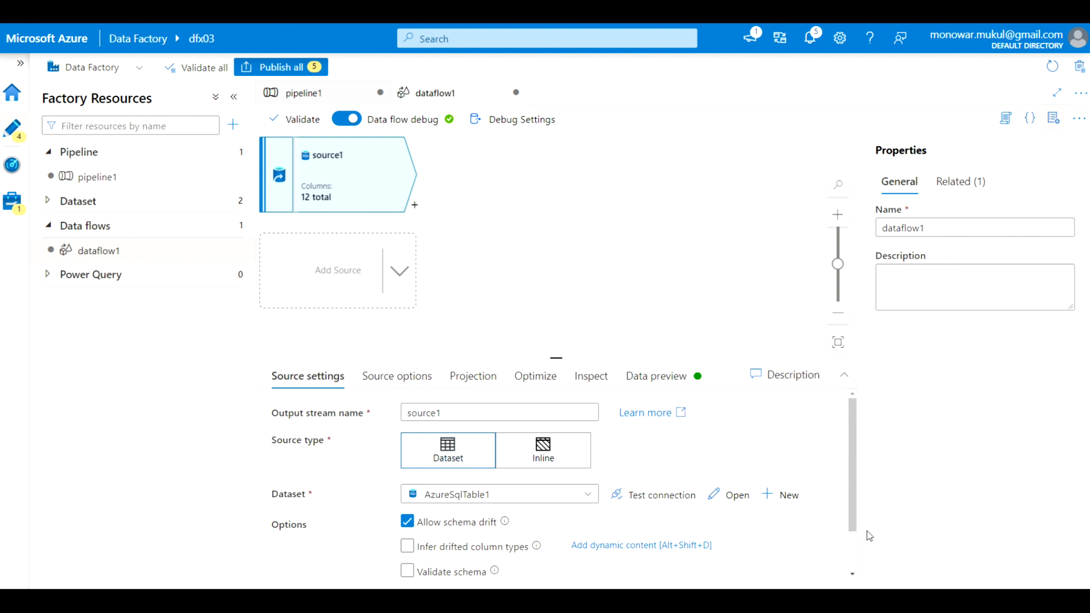
pyautogui.click(650, 498)
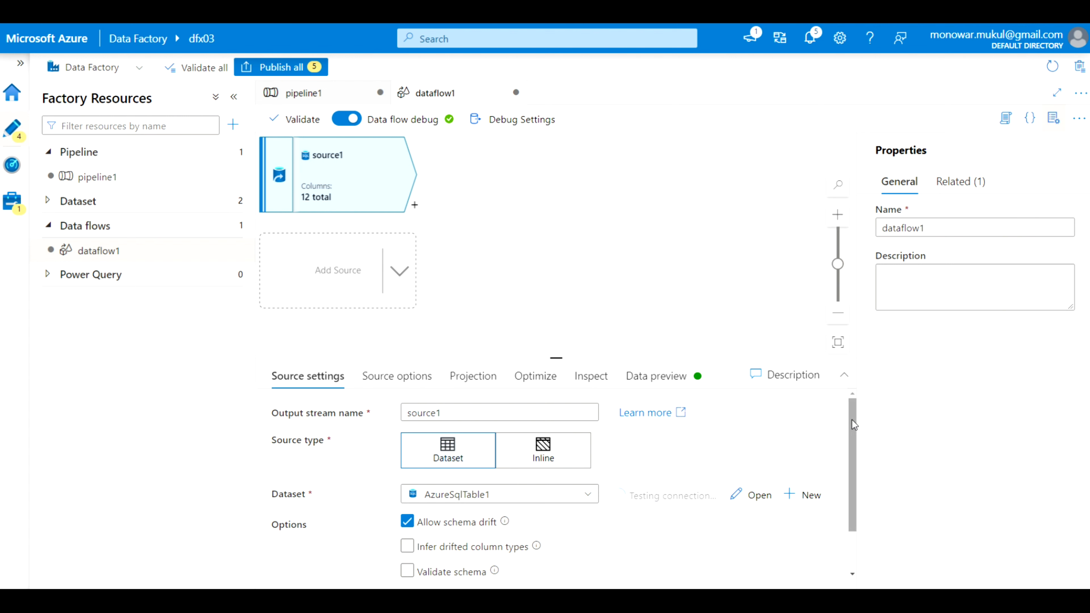
pyautogui.moveTo(849, 431)
pyautogui.mouseDown()
pyautogui.moveTo(852, 480)
pyautogui.moveTo(859, 420)
pyautogui.mouseUp()
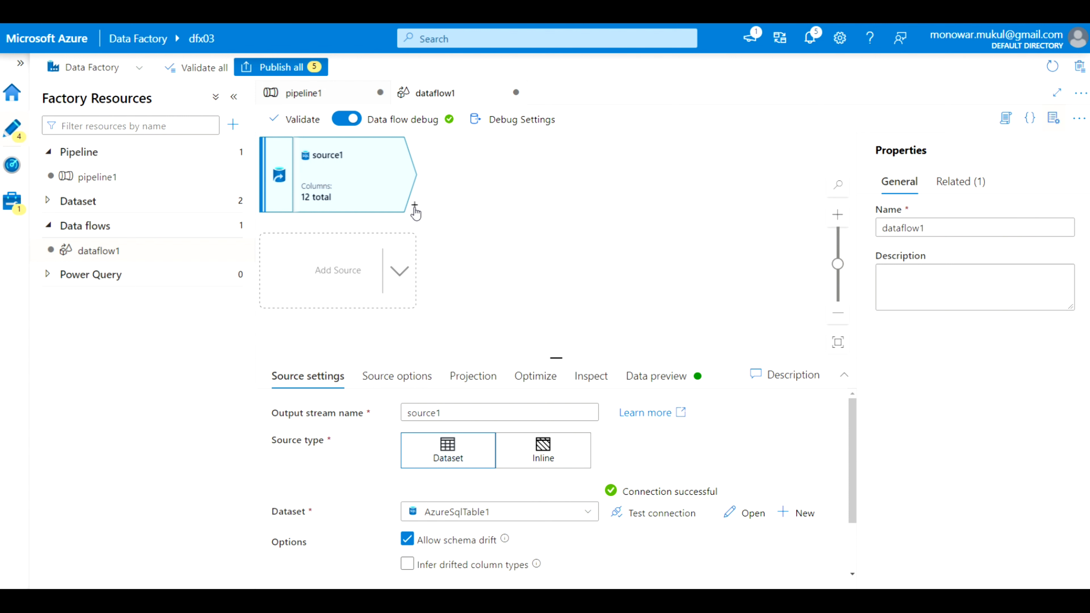
# Add a Sort transformation, sort1, after source1
pyautogui.click(414, 210)
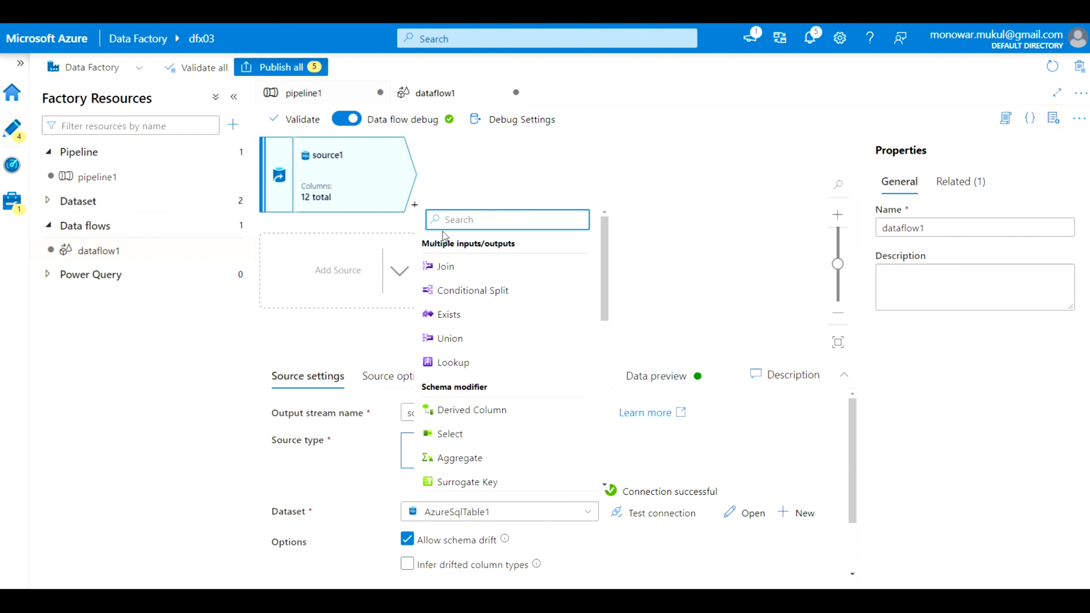
pyautogui.scroll(-3, 485, 282)
pyautogui.scroll(-5, 485, 282)
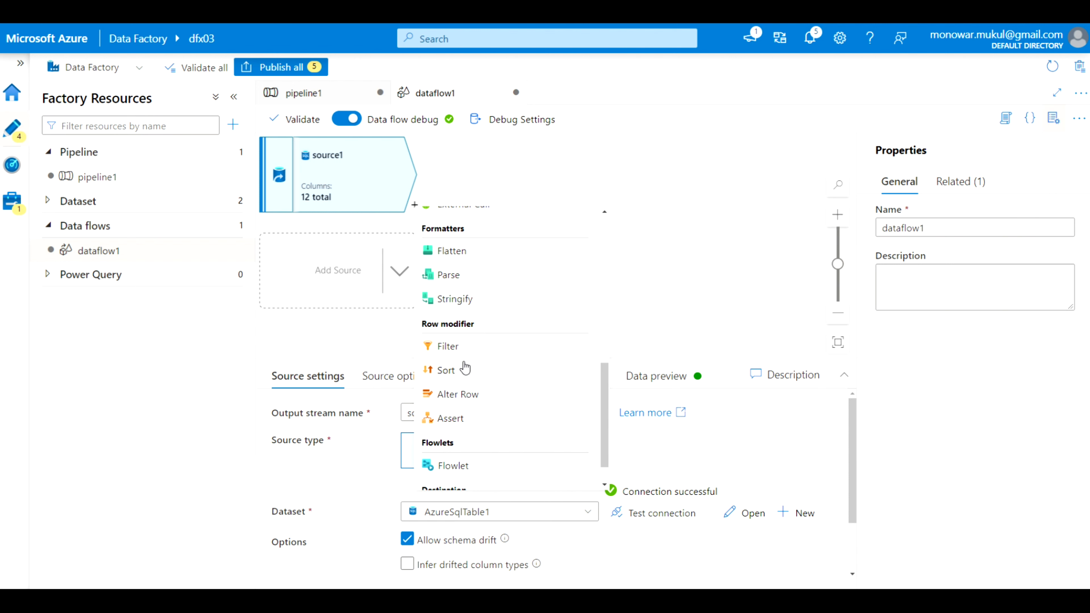
pyautogui.click(446, 370)
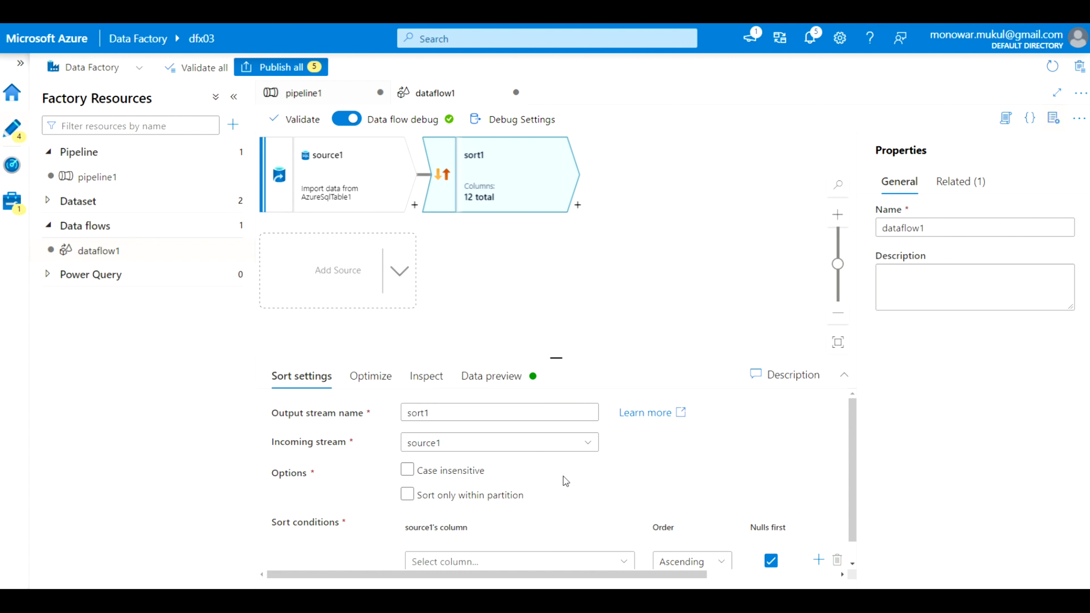
# Set sort1's condition to the Country column in ascending order, case-insensitive left off
pyautogui.scroll(-1, 565, 481)
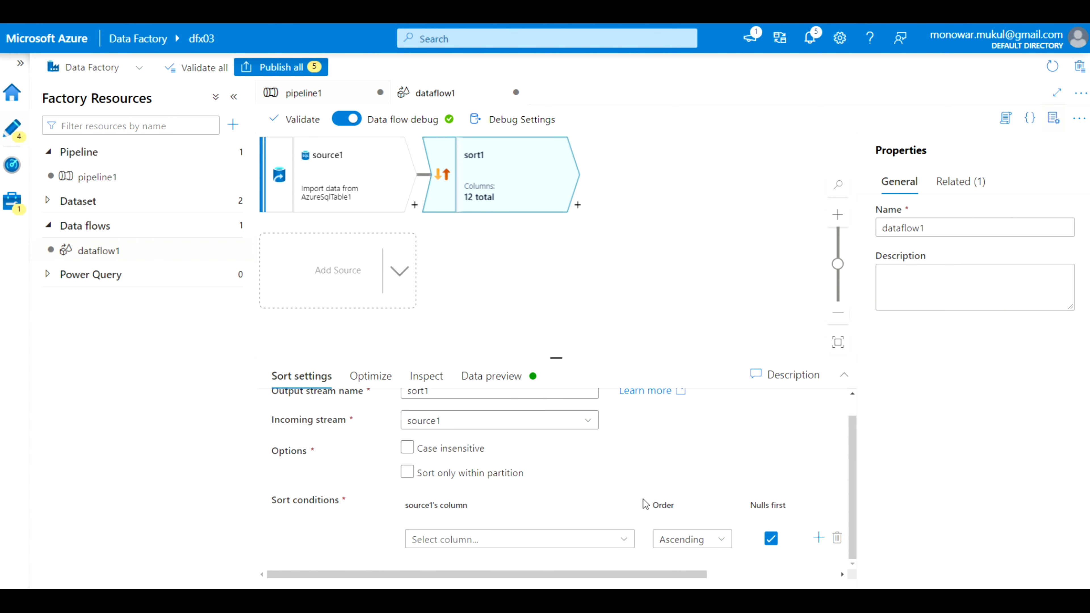
pyautogui.click(422, 450)
pyautogui.click(471, 451)
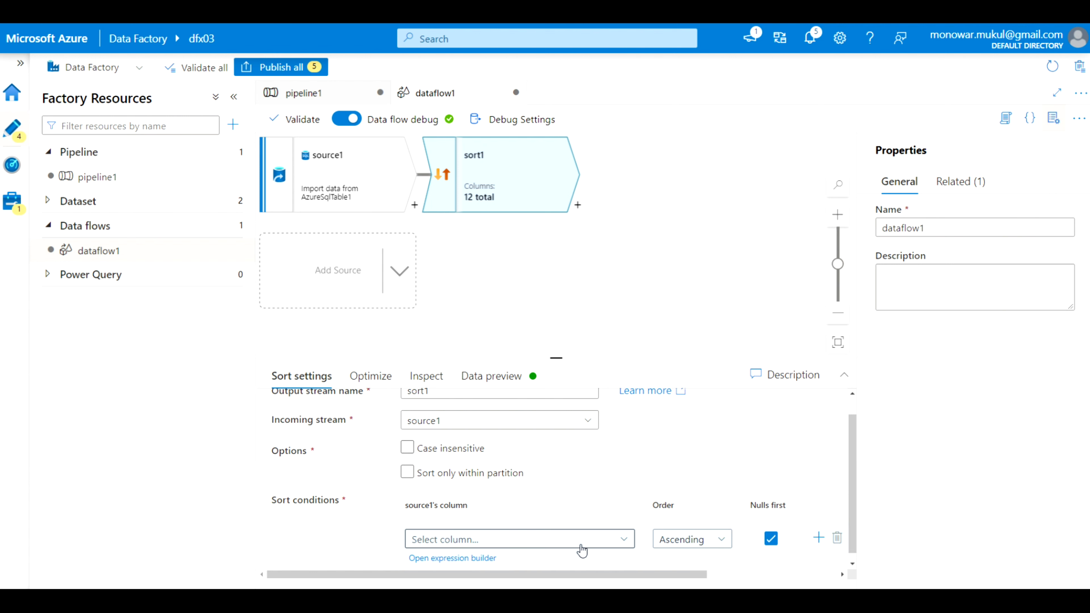
pyautogui.click(623, 540)
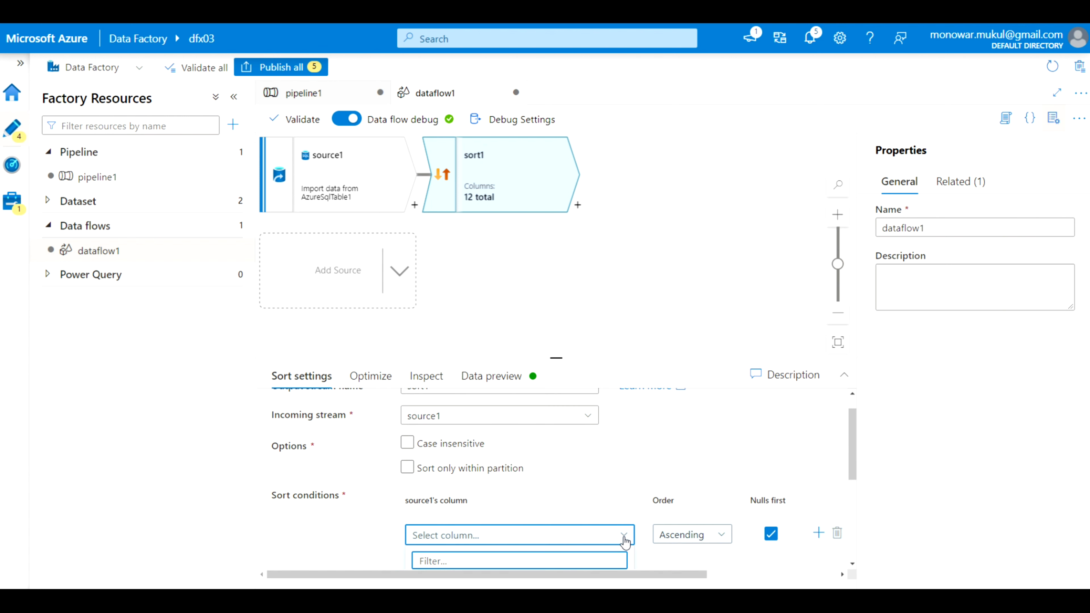
pyautogui.click(854, 459)
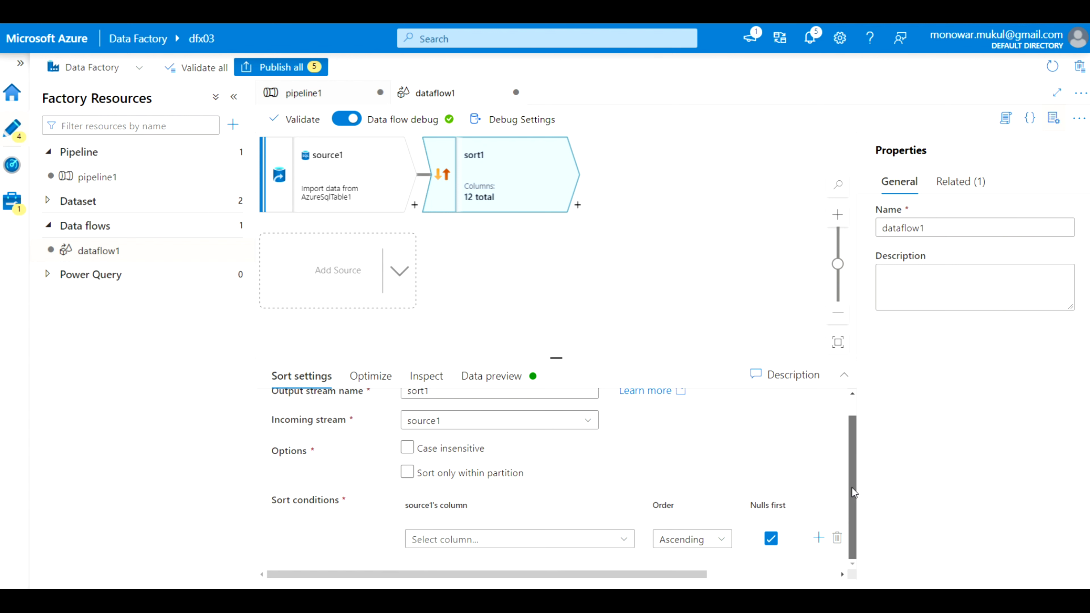
pyautogui.click(626, 546)
pyautogui.scroll(-3, 611, 483)
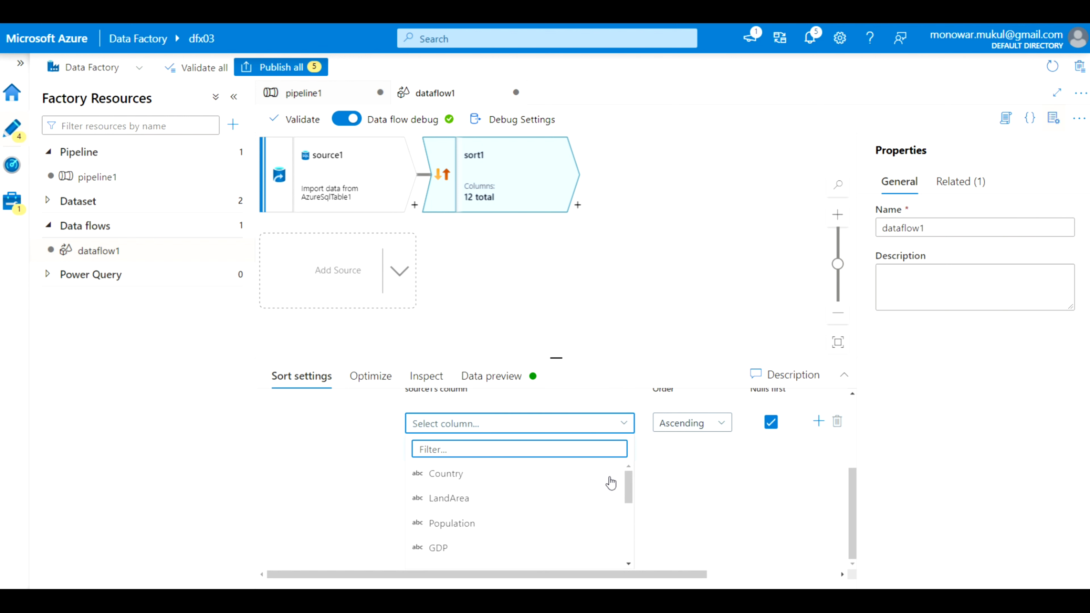
pyautogui.click(469, 474)
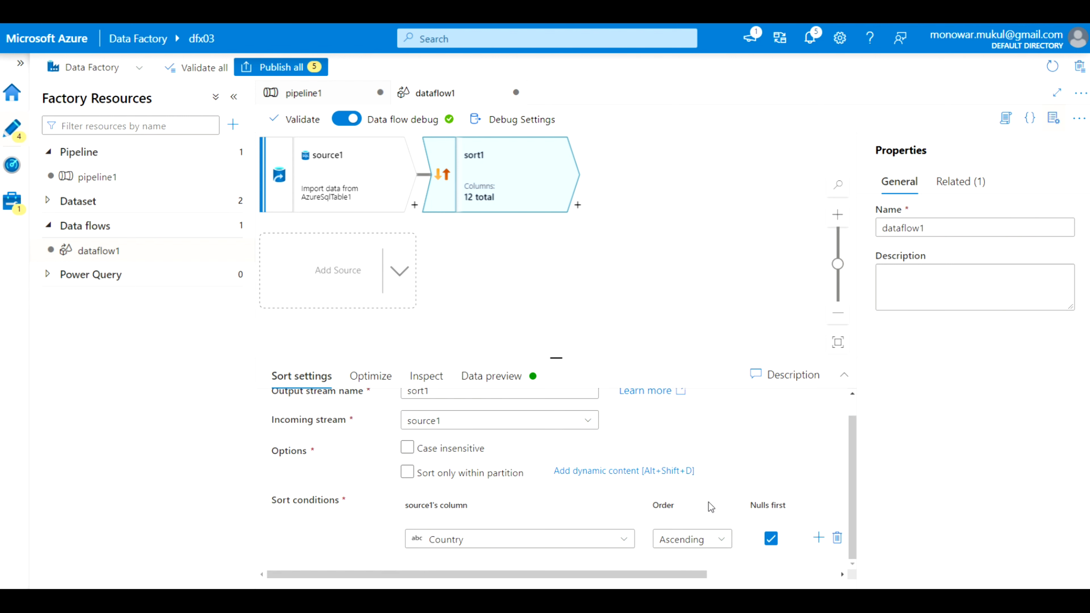
pyautogui.click(852, 456)
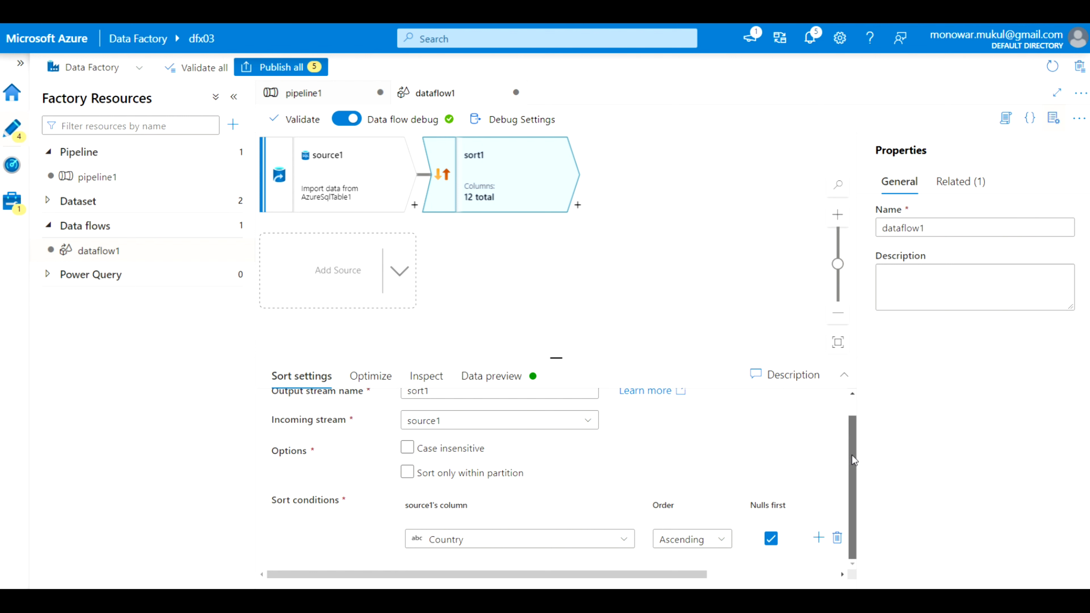
pyautogui.moveTo(851, 456); pyautogui.dragTo(860, 476)
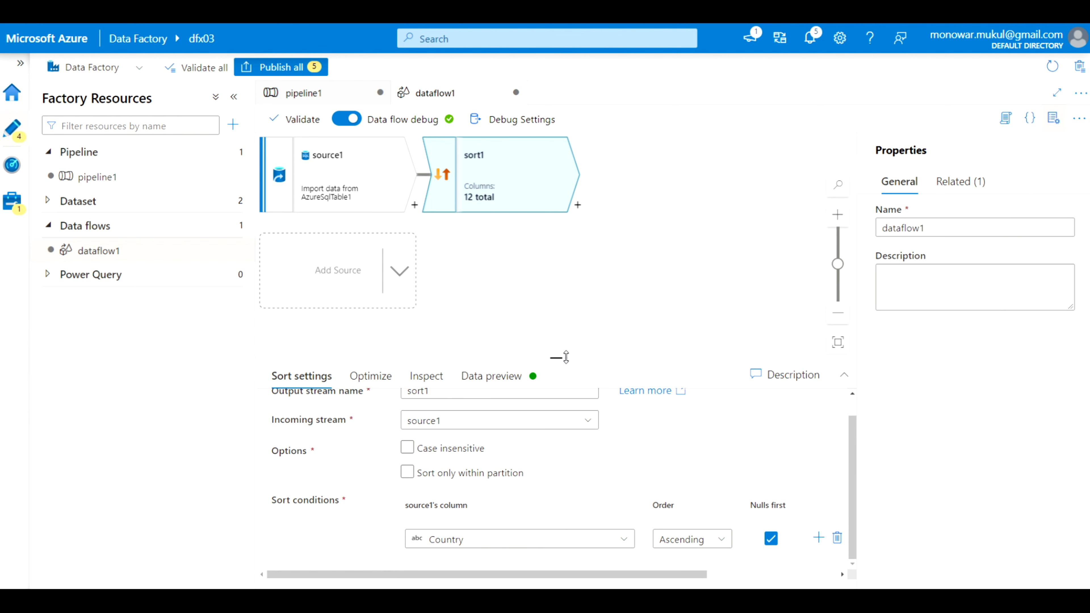
pyautogui.moveTo(565, 357); pyautogui.dragTo(566, 281)
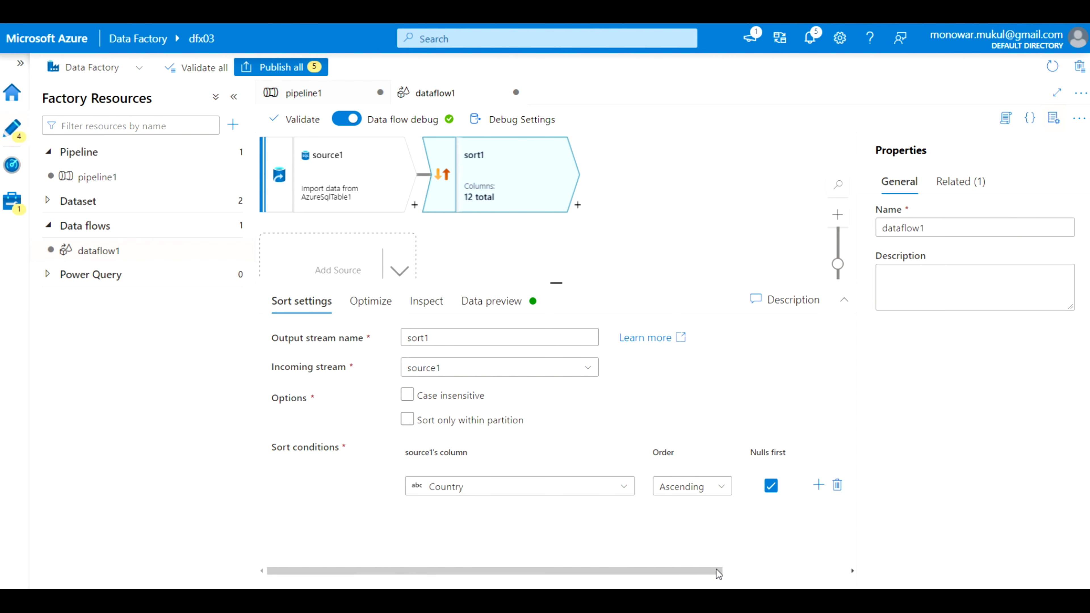
pyautogui.moveTo(699, 574); pyautogui.dragTo(587, 586)
pyautogui.click(433, 310)
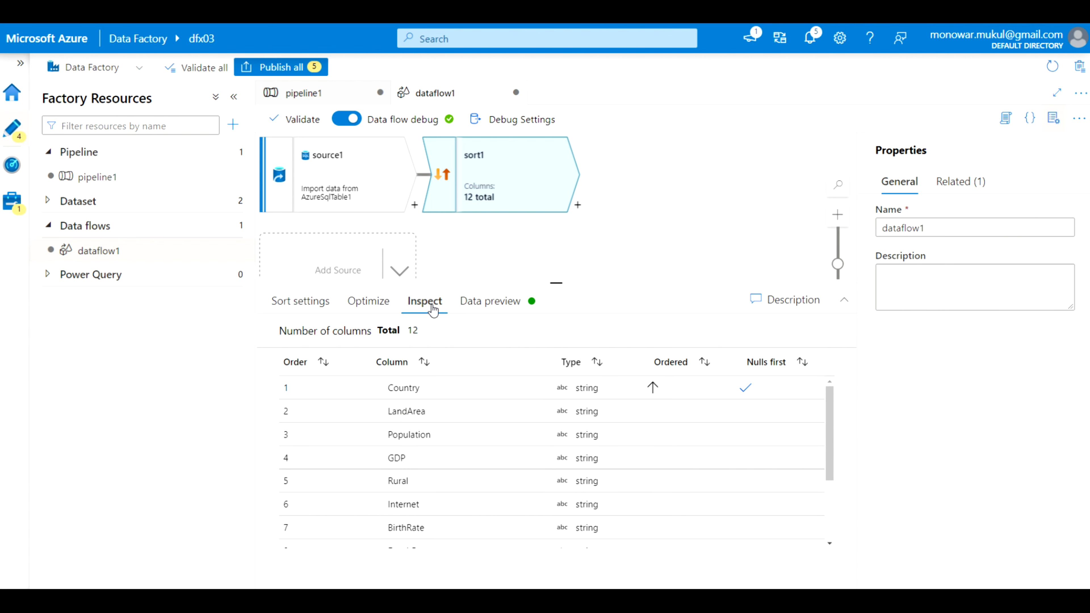
pyautogui.click(380, 308)
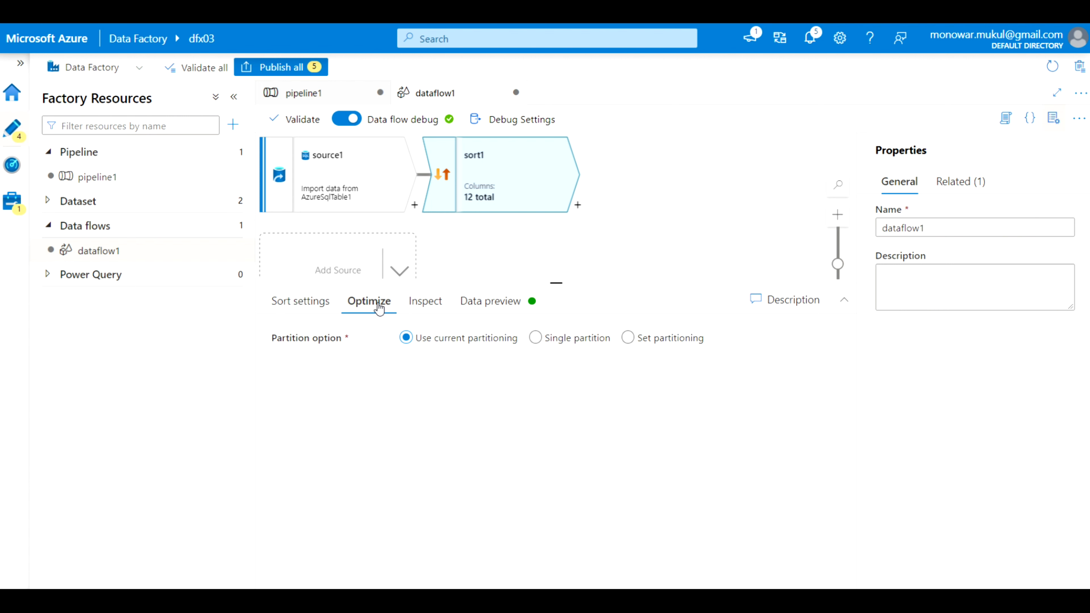
pyautogui.click(311, 309)
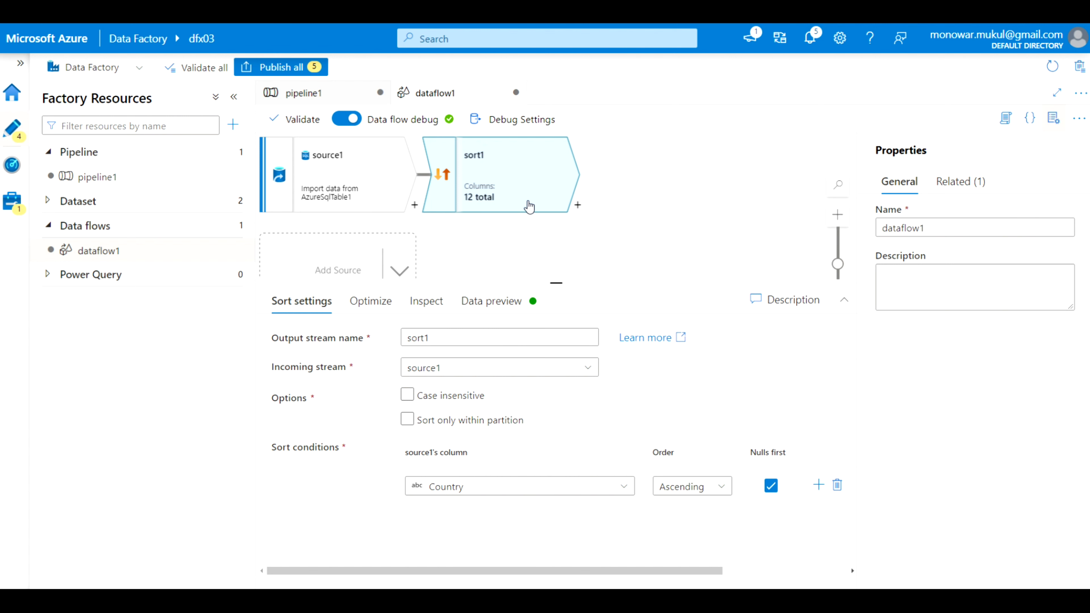
# Add sink1 after sort1 with AzureSqlTable1 as its dataset
pyautogui.click(579, 206)
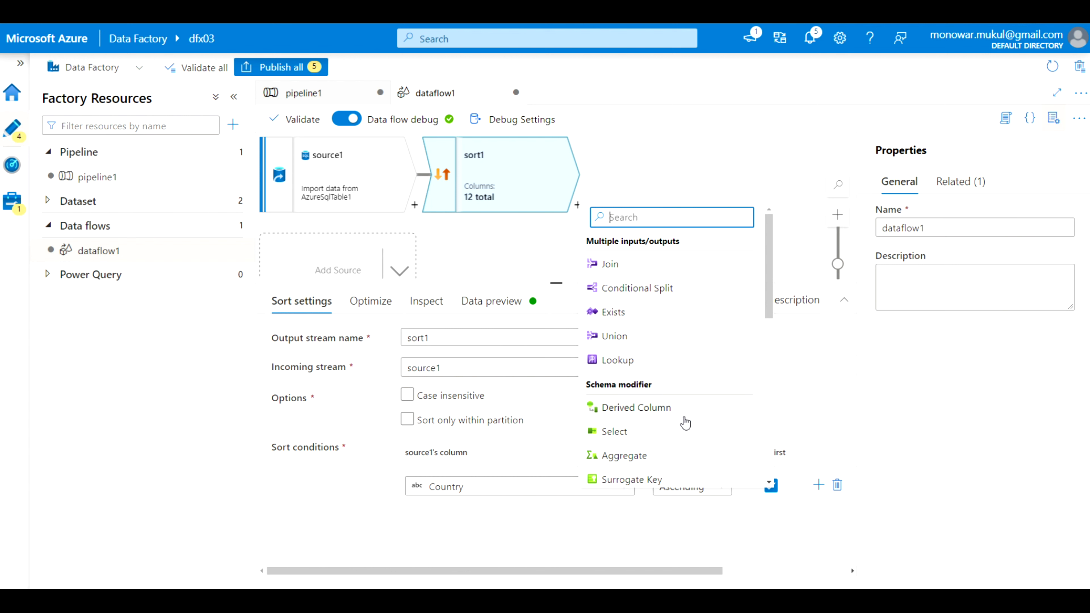
pyautogui.scroll(-5, 685, 422)
pyautogui.scroll(-2, 685, 423)
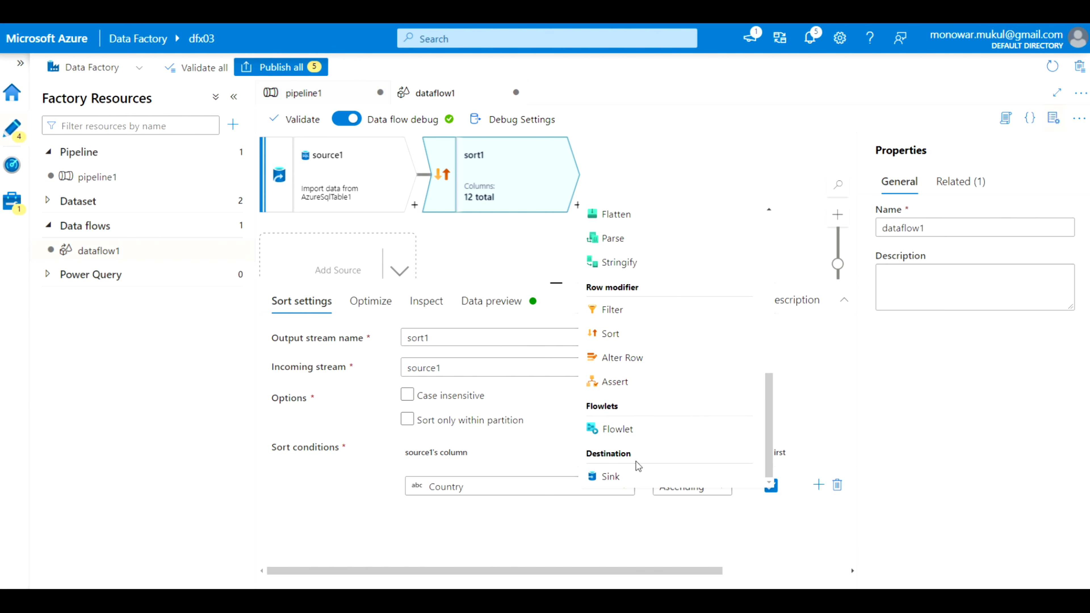
pyautogui.click(610, 476)
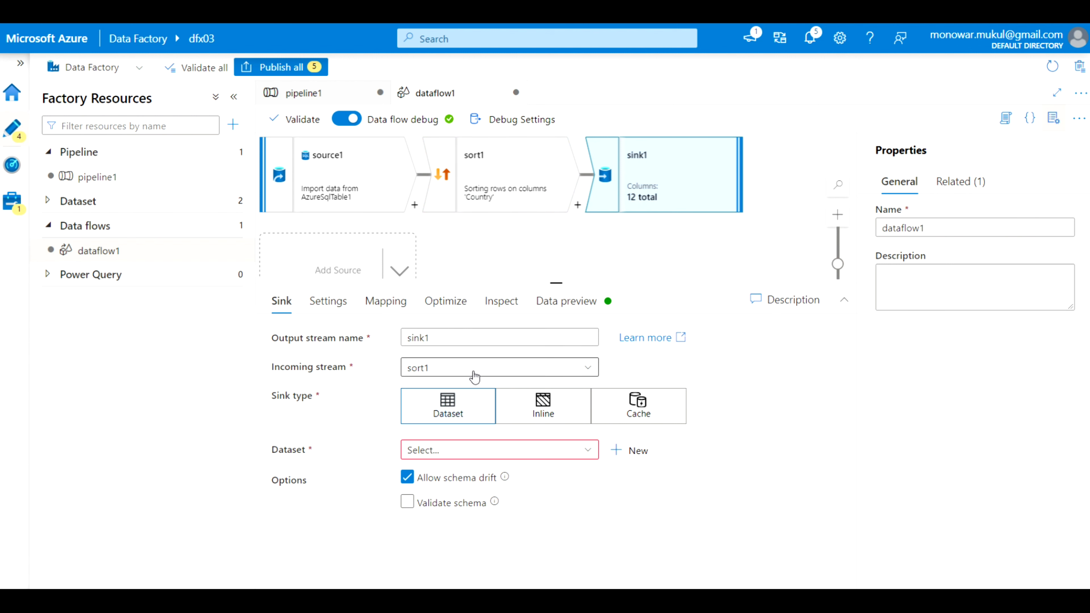
pyautogui.click(587, 456)
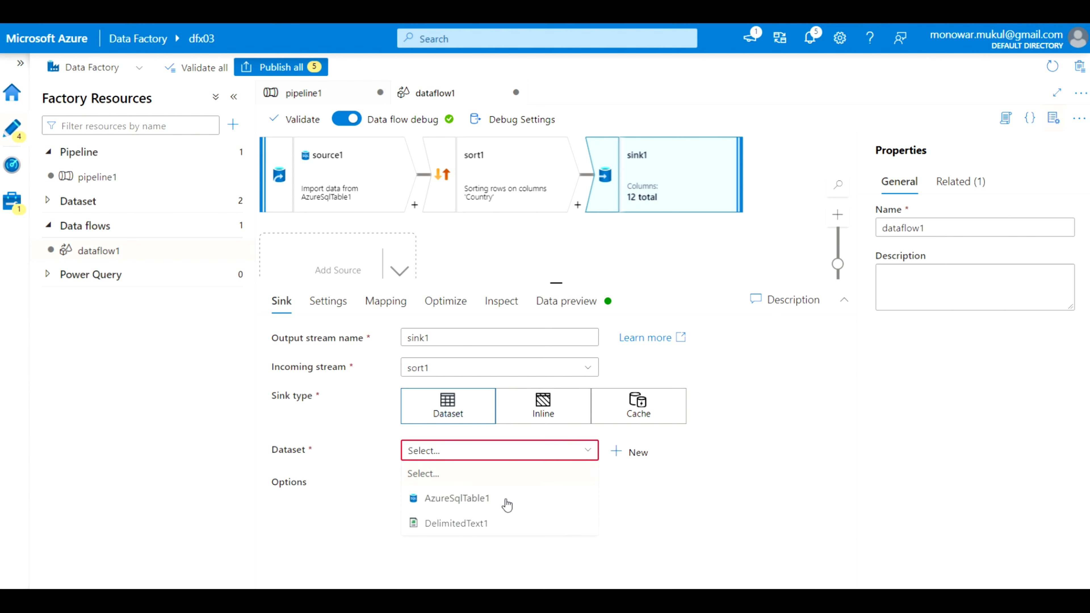
pyautogui.click(505, 501)
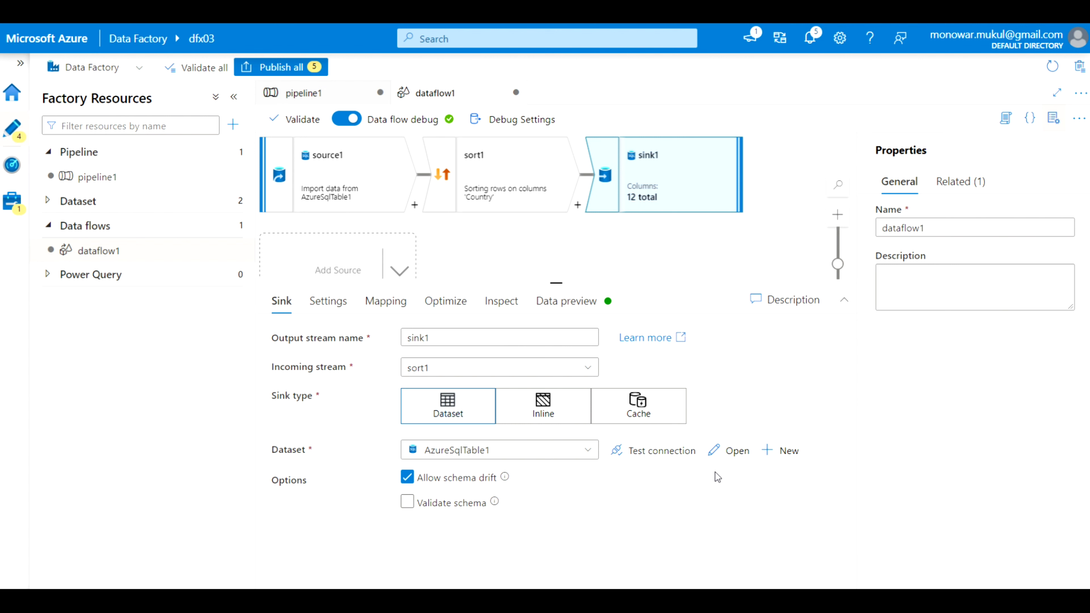
# Start a new dataset, cancel it, and return to source1's settings
pyautogui.click(783, 454)
pyautogui.scroll(-5, 789, 446)
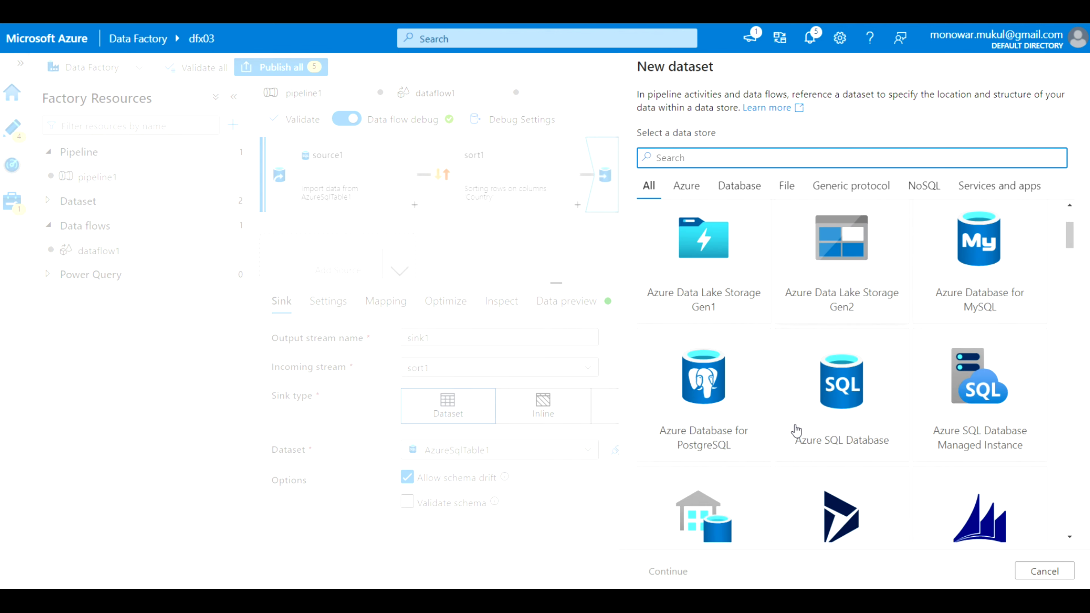
pyautogui.scroll(-3, 795, 430)
pyautogui.scroll(10, 796, 430)
pyautogui.scroll(2, 796, 430)
pyautogui.click(560, 567)
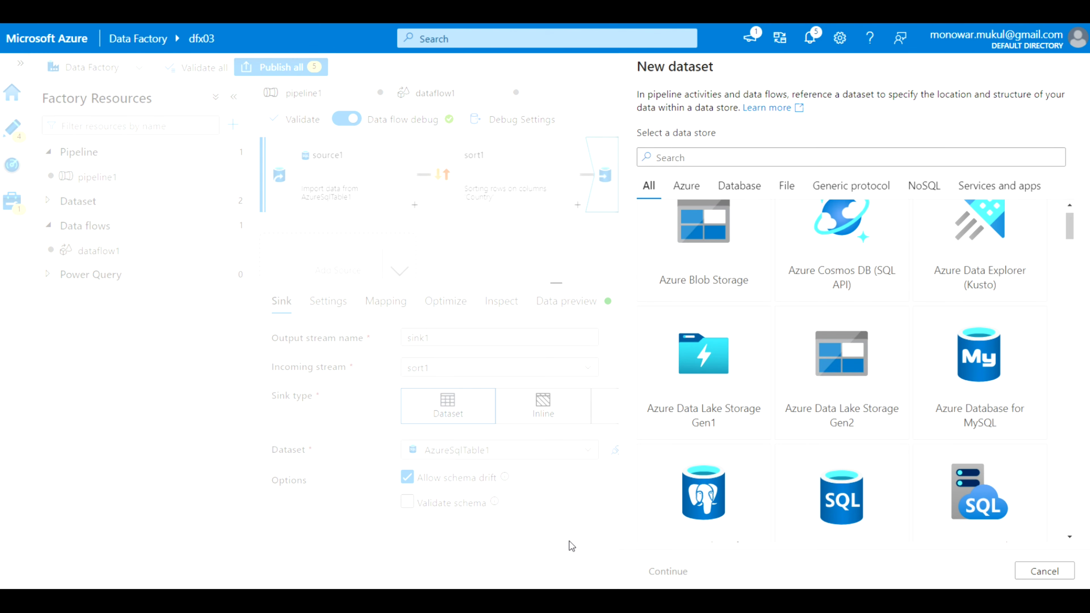
pyautogui.click(1045, 571)
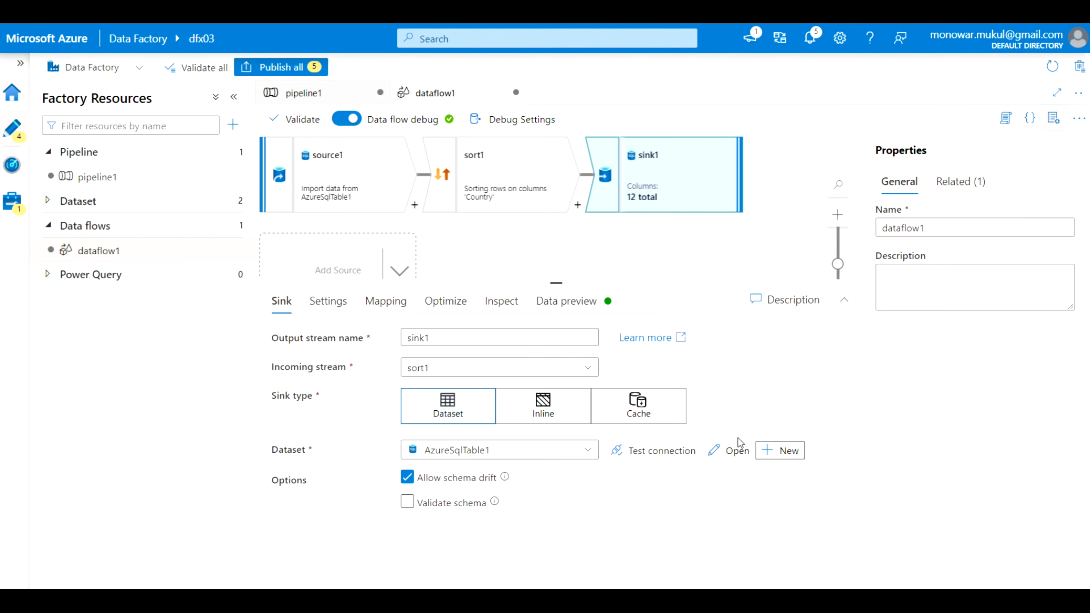
pyautogui.click(300, 176)
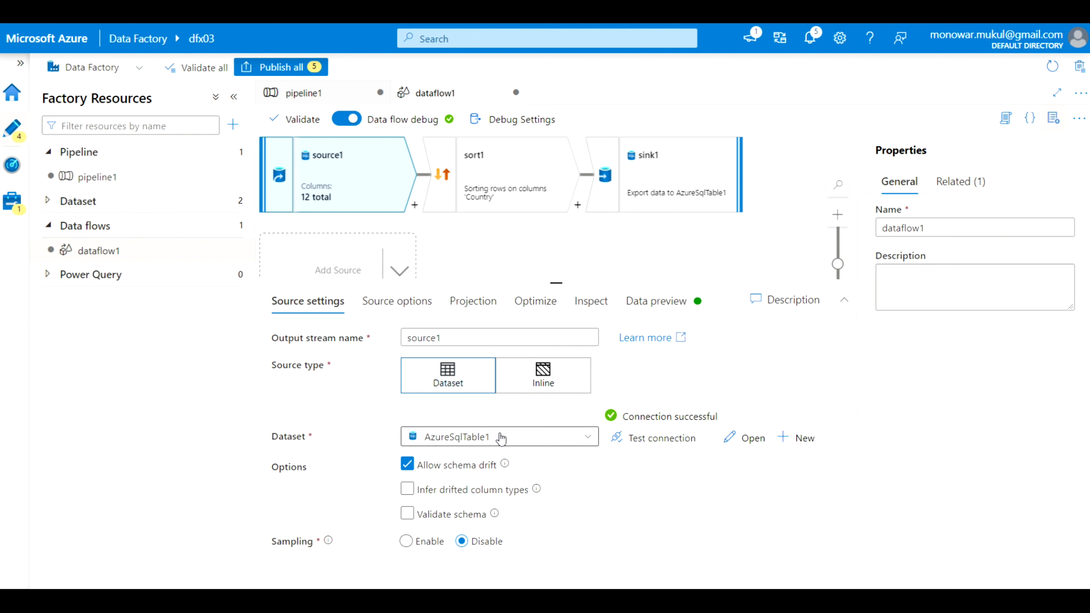
# Begin a new Azure SQL Database dataset with a new linked service
pyautogui.click(801, 438)
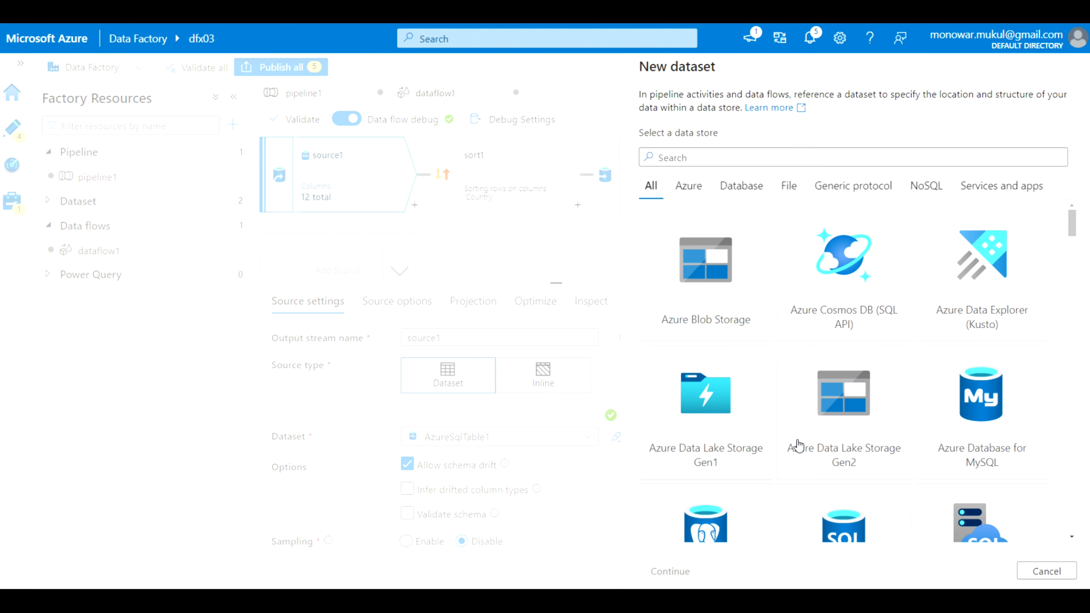
pyautogui.scroll(-10, 907, 388)
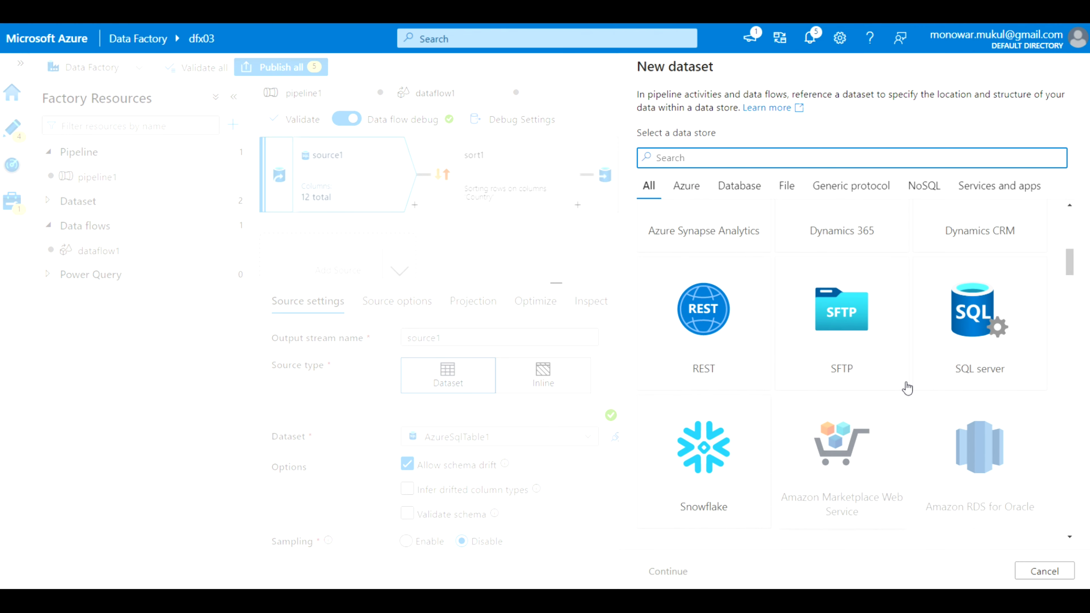
pyautogui.scroll(5, 905, 386)
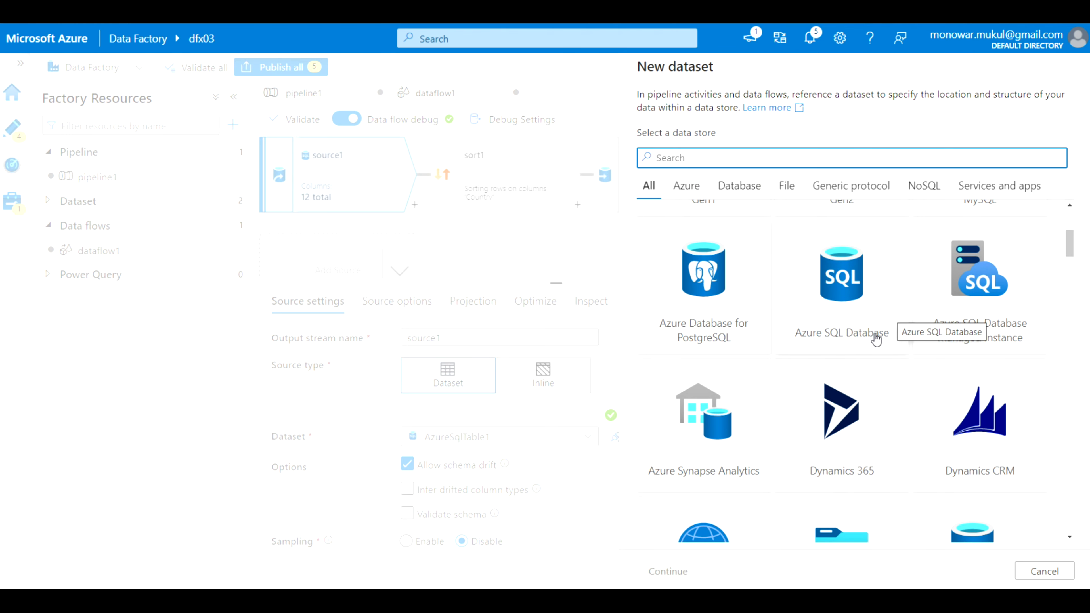
pyautogui.click(875, 339)
pyautogui.click(682, 570)
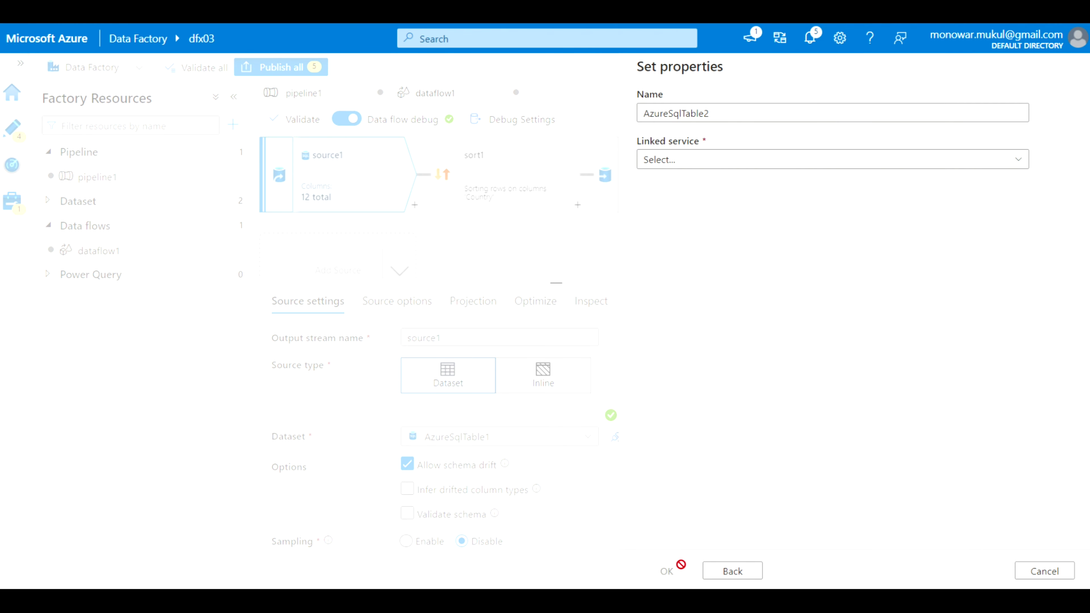
pyautogui.click(1017, 161)
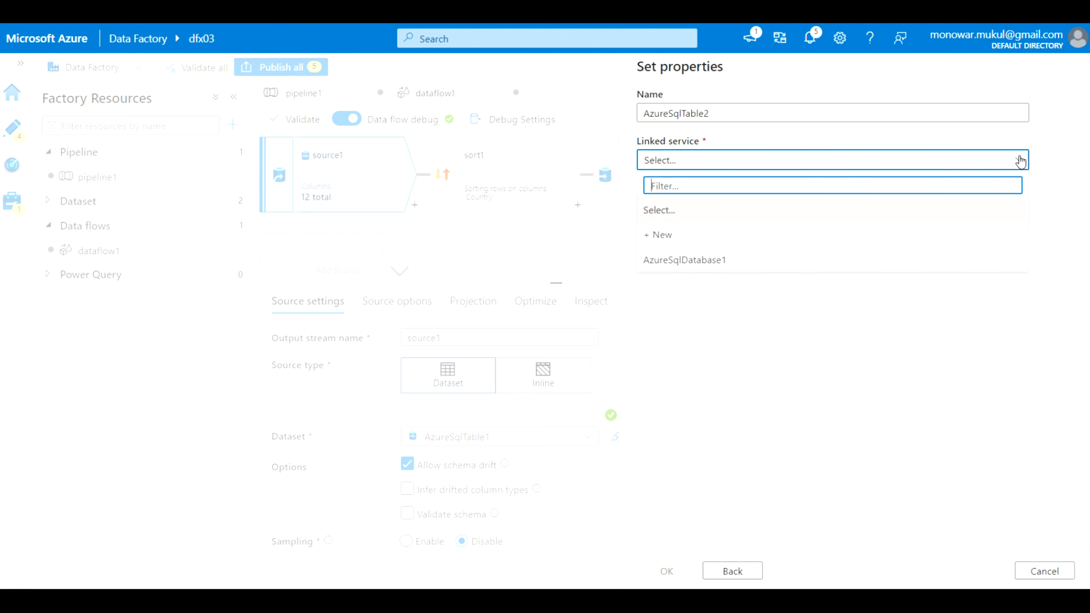
pyautogui.click(820, 237)
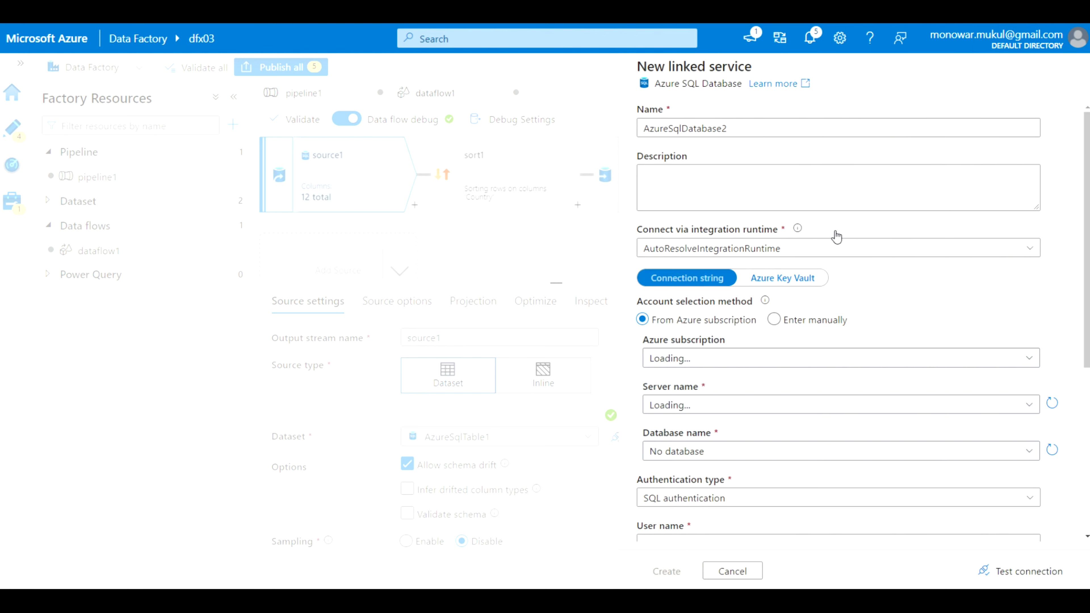
# Point the linked service at subscription Azure Pass - Sponsorship, server sqlx01, database sqldb01
pyautogui.scroll(-1, 864, 353)
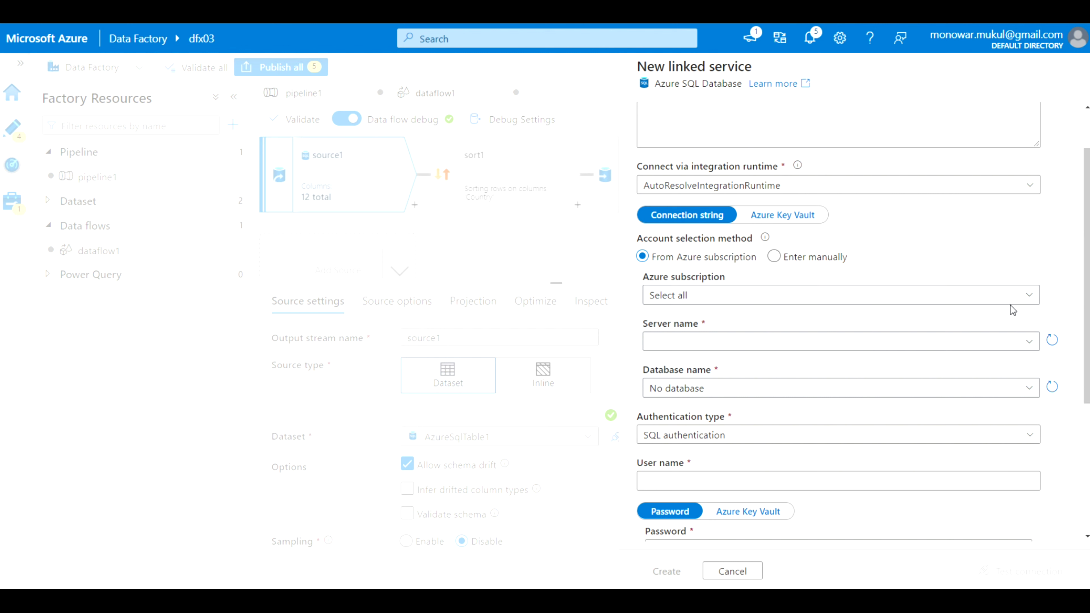
pyautogui.click(1030, 298)
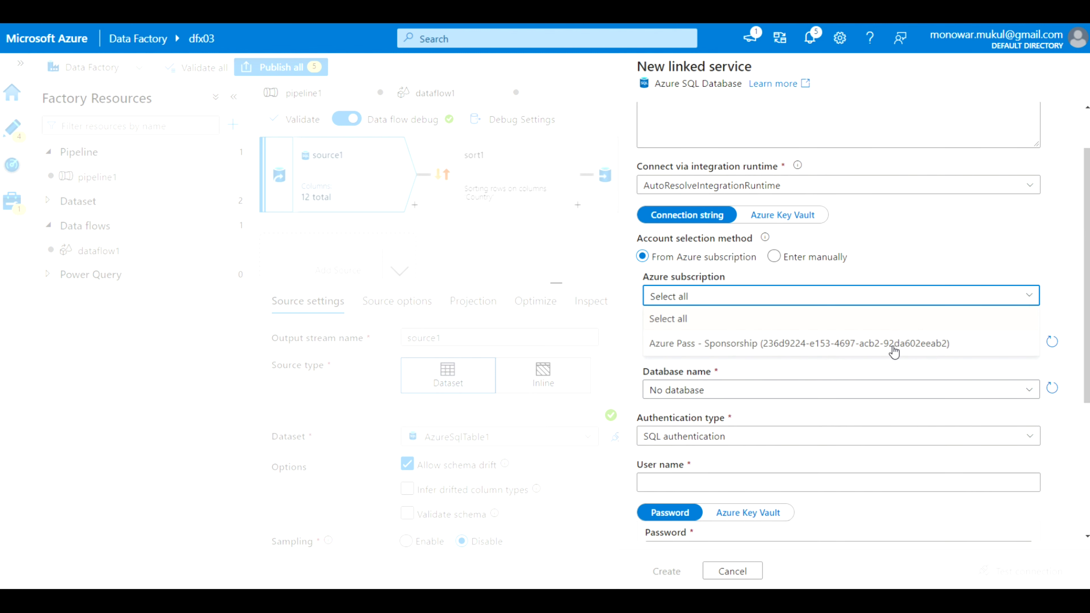
pyautogui.click(892, 346)
pyautogui.click(1028, 346)
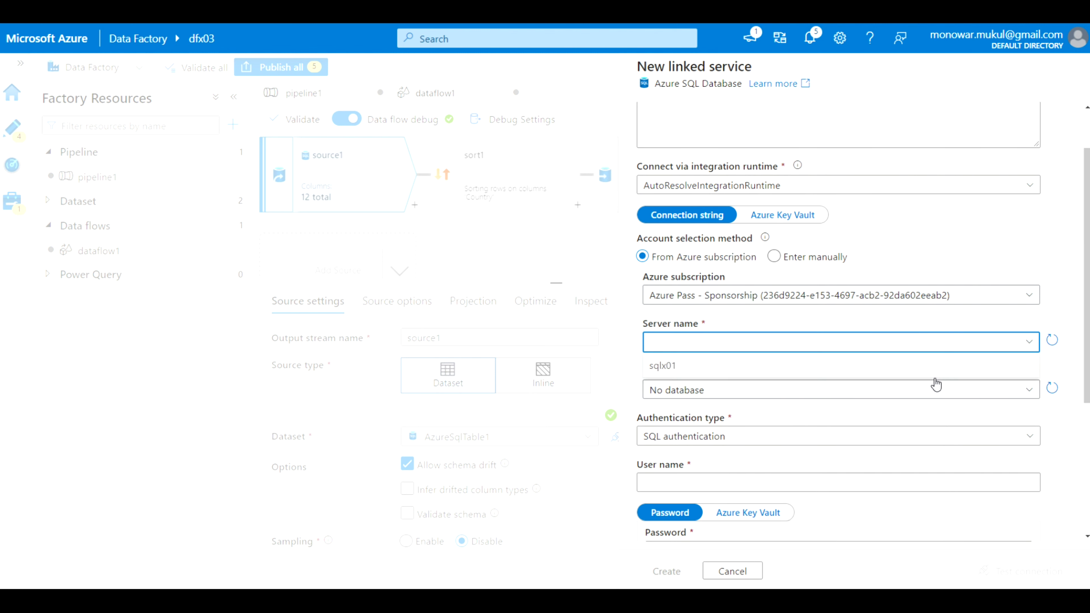
pyautogui.click(934, 367)
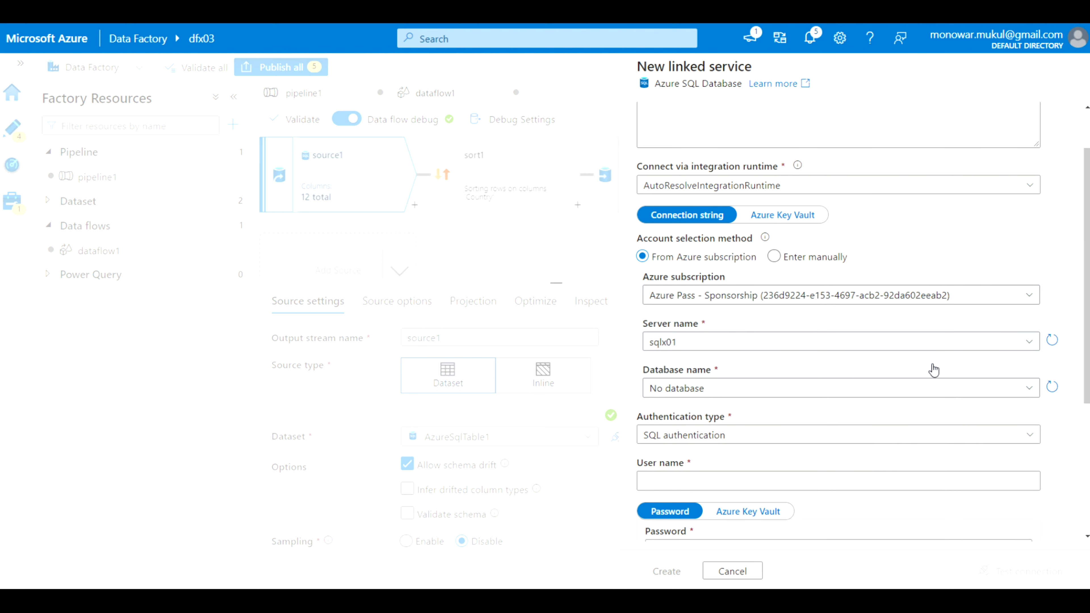
pyautogui.click(1029, 389)
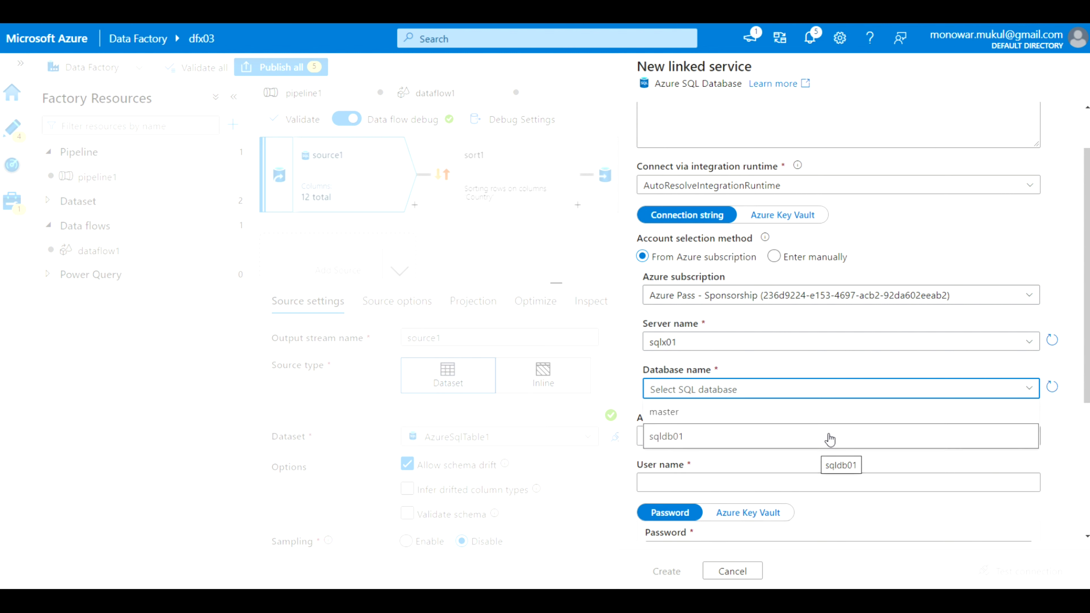
pyautogui.click(830, 437)
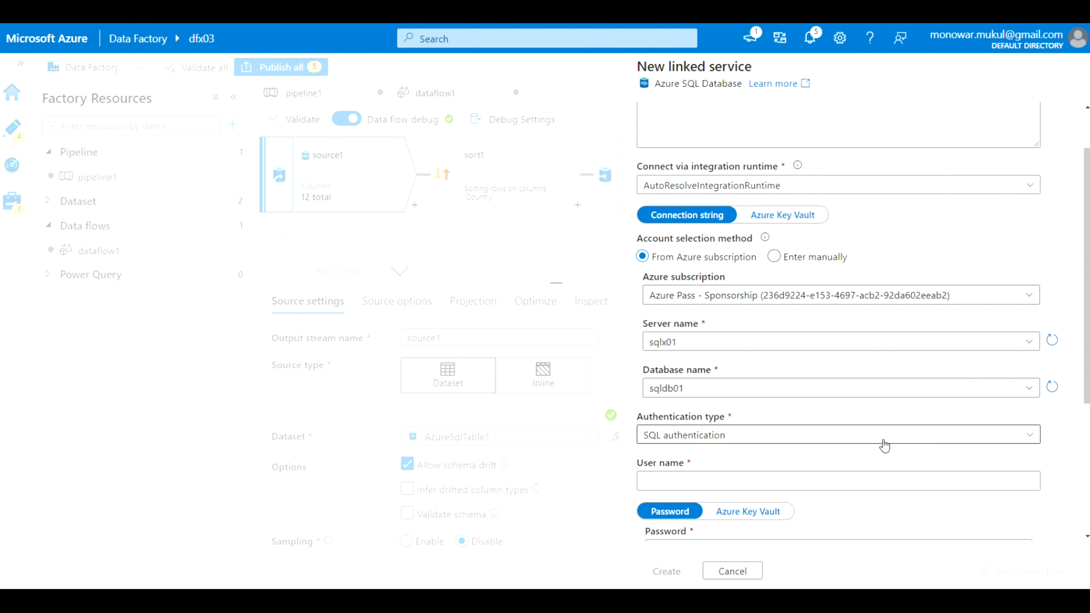
# Enter the SQL user name and password, test the connection, and create AzureSqlDatabase2
pyautogui.click(752, 481)
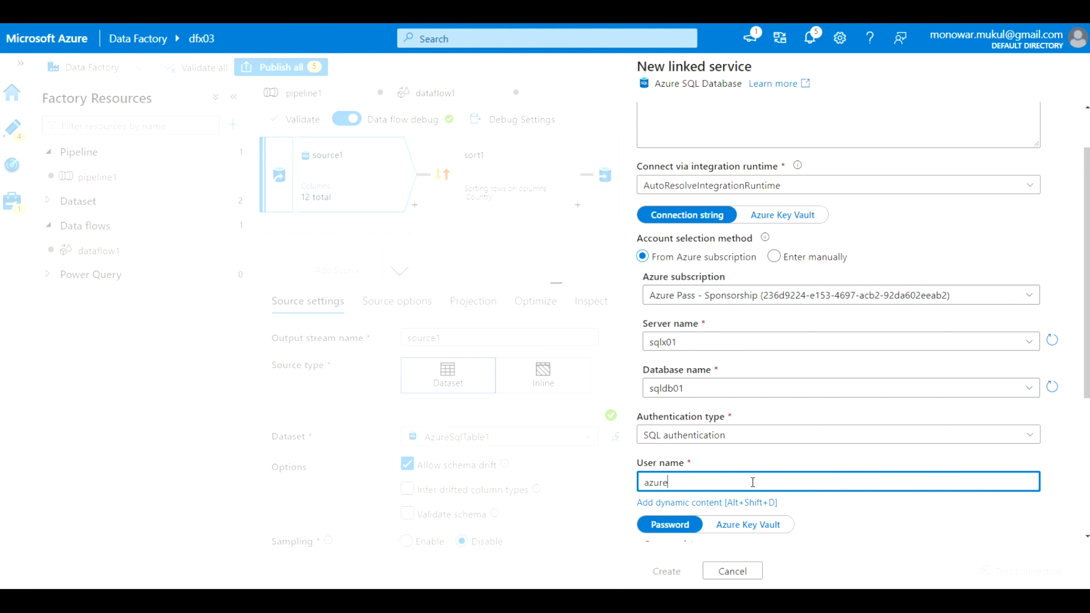
pyautogui.write('azureadmin')
pyautogui.press('Tab')
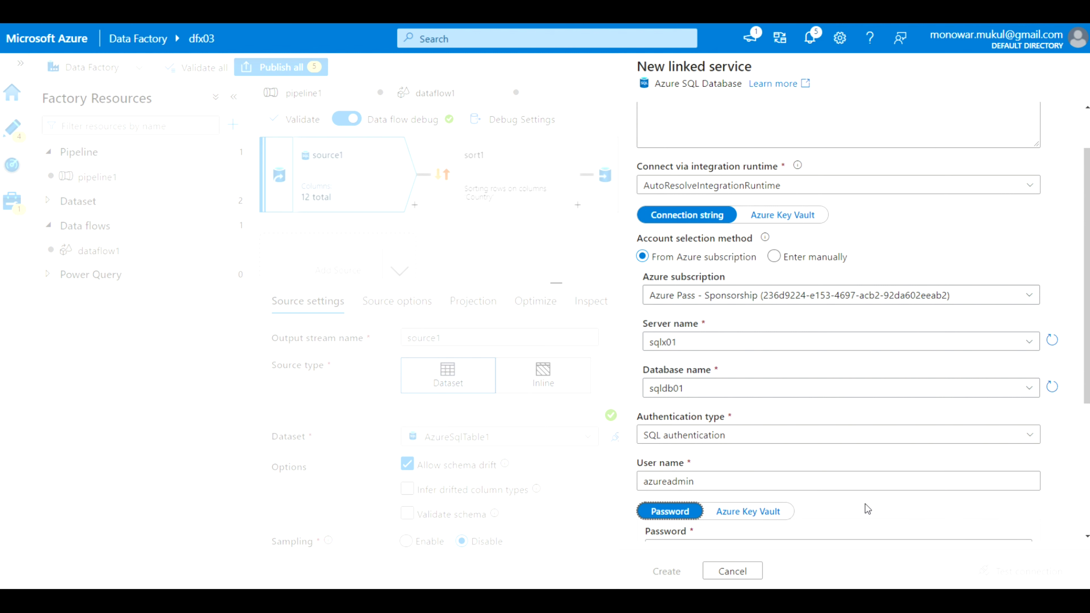
pyautogui.scroll(-3, 866, 509)
pyautogui.click(712, 420)
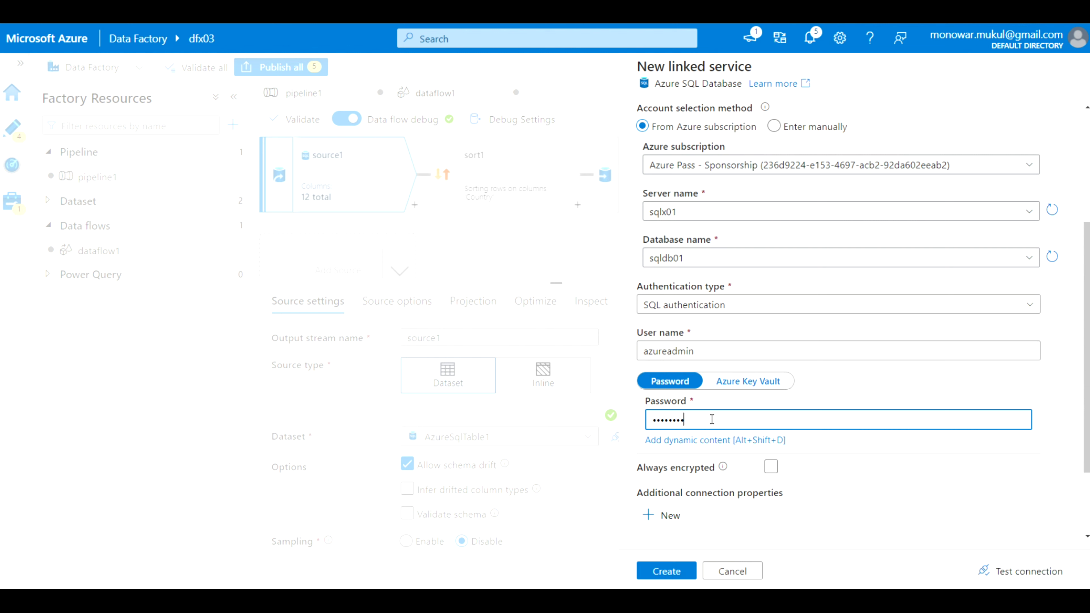
pyautogui.click(1023, 572)
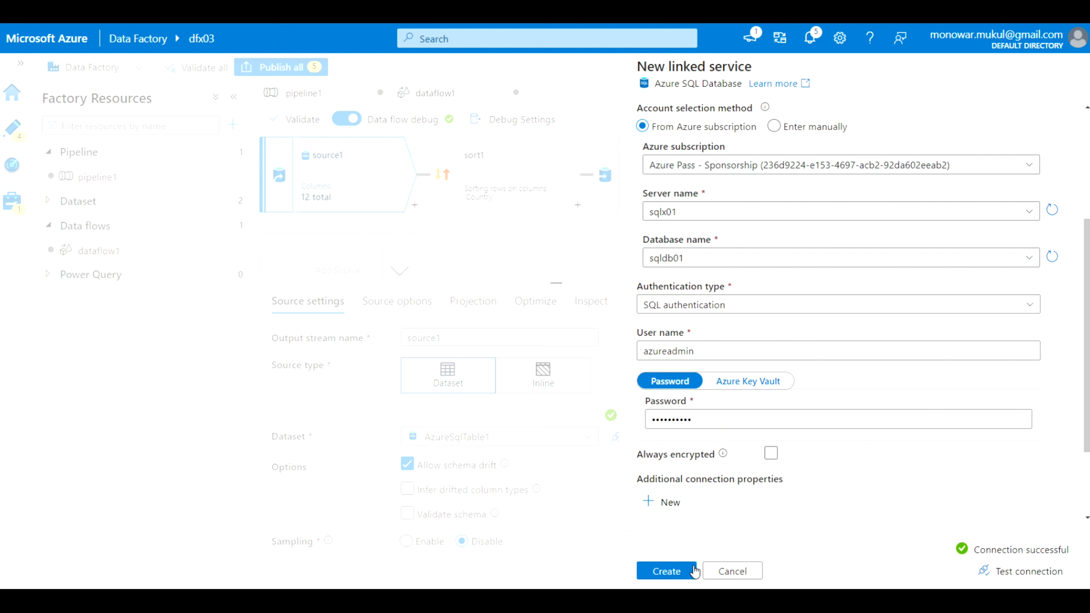
pyautogui.click(666, 572)
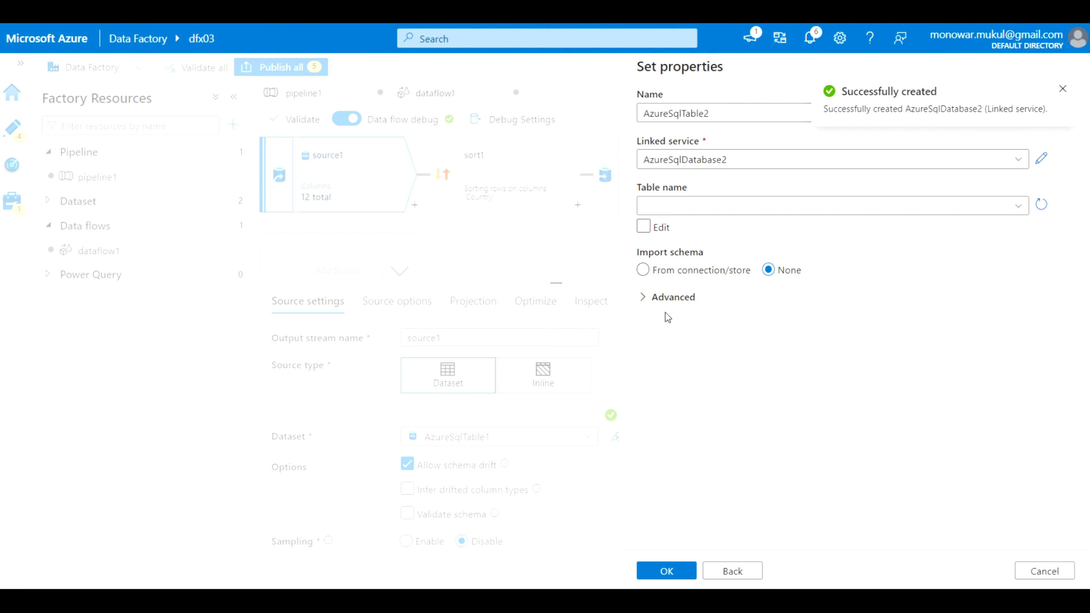
# Set AzureSqlTable2's table to dbo.CountryStaging and confirm it as source1's dataset
pyautogui.click(1018, 207)
pyautogui.scroll(-5, 884, 312)
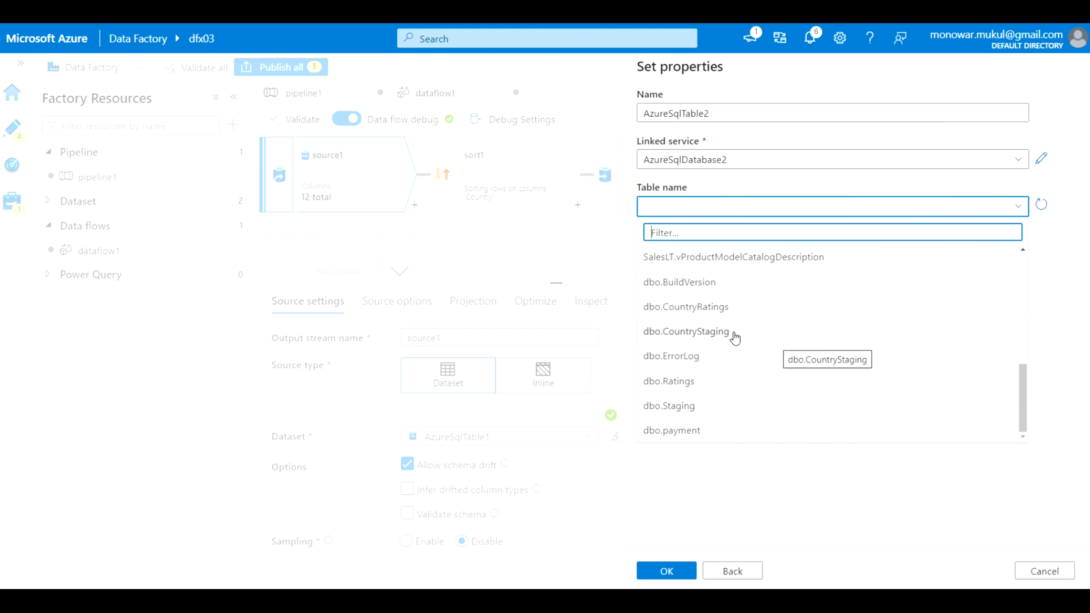
pyautogui.click(713, 337)
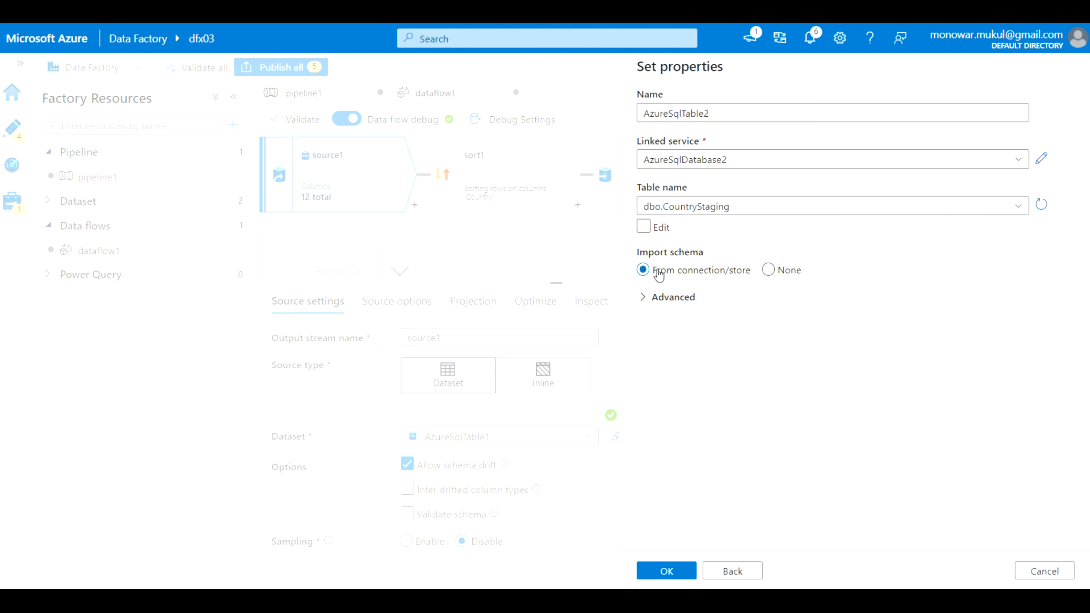
pyautogui.click(663, 574)
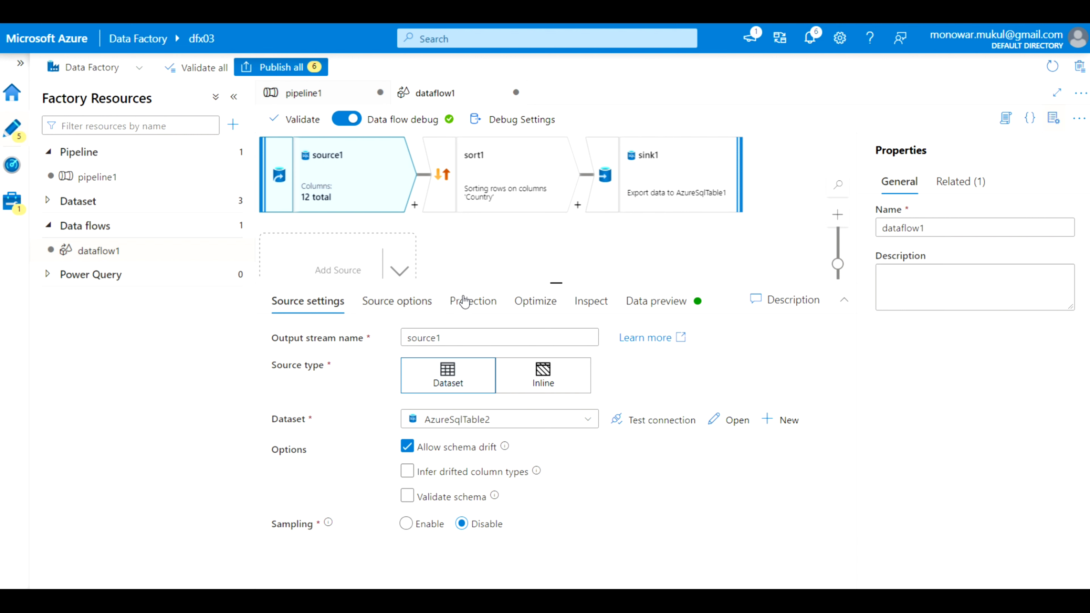
# Refresh sort1's data preview to confirm Country ordering, then select sink1
pyautogui.click(503, 191)
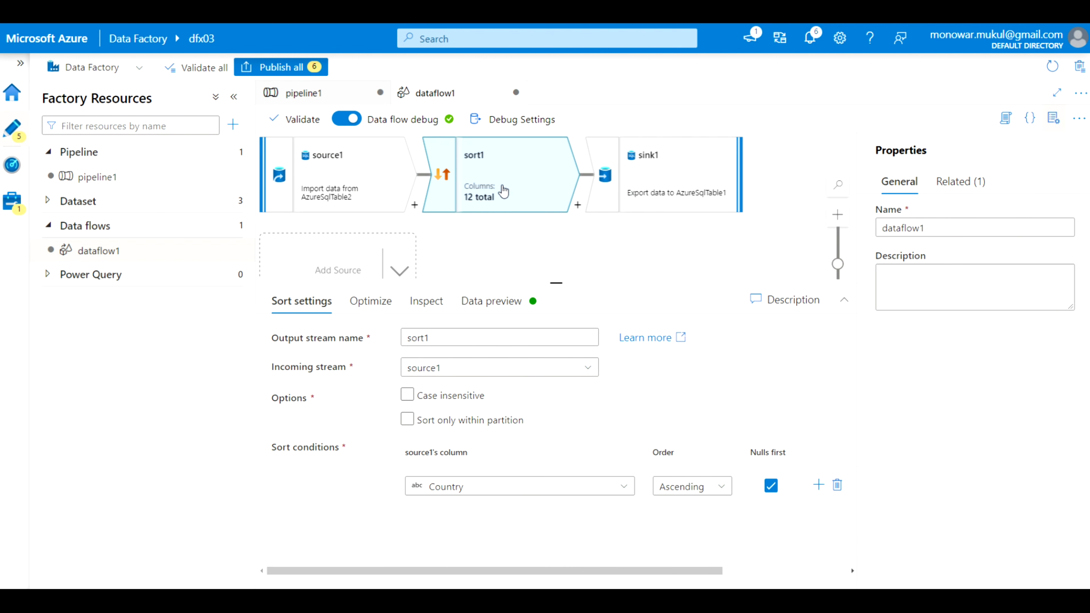
pyautogui.click(488, 302)
pyautogui.click(304, 366)
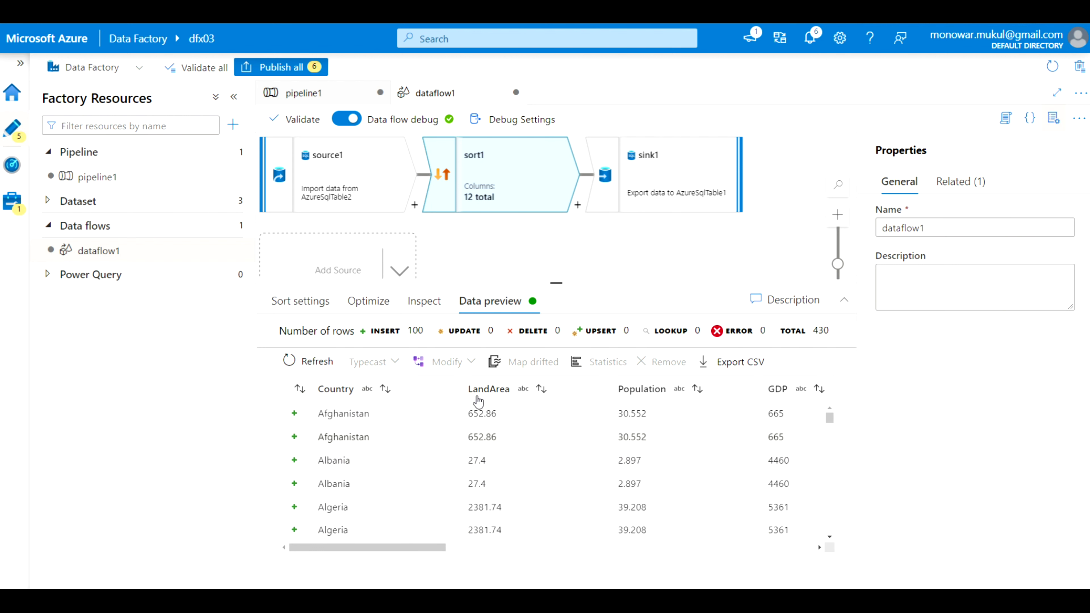
pyautogui.click(688, 174)
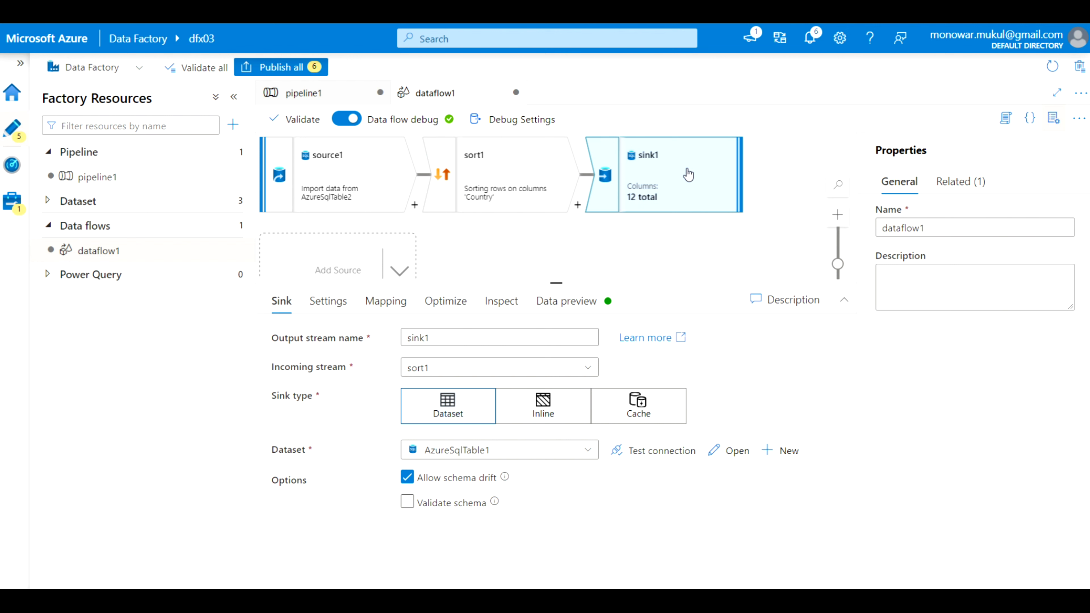
# Start a new Azure SQL Database dataset for the sink
pyautogui.click(785, 451)
pyautogui.scroll(-7, 843, 387)
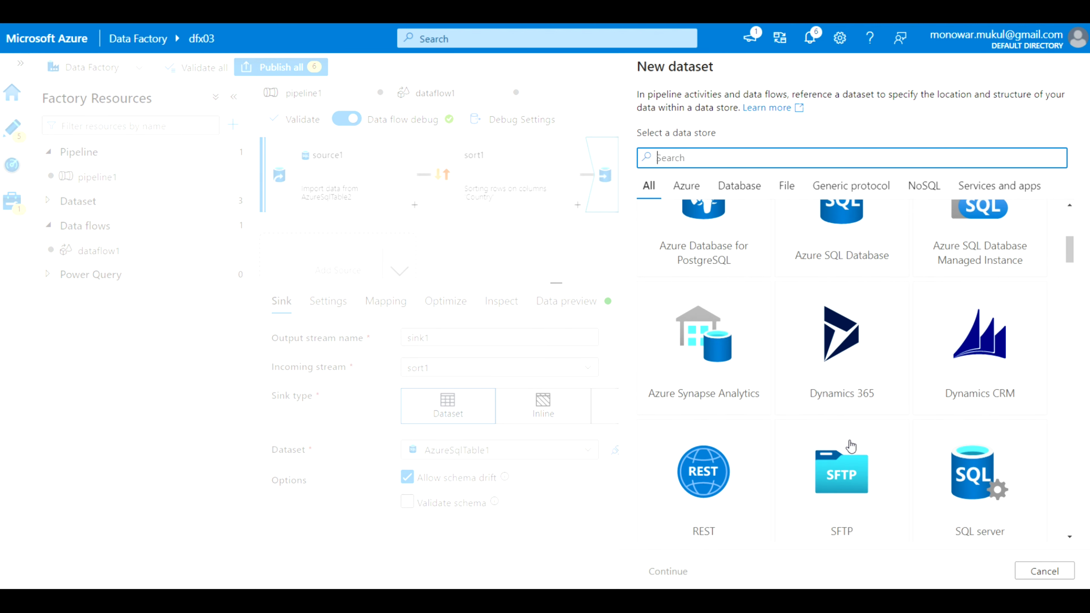
pyautogui.scroll(2, 847, 429)
pyautogui.click(840, 347)
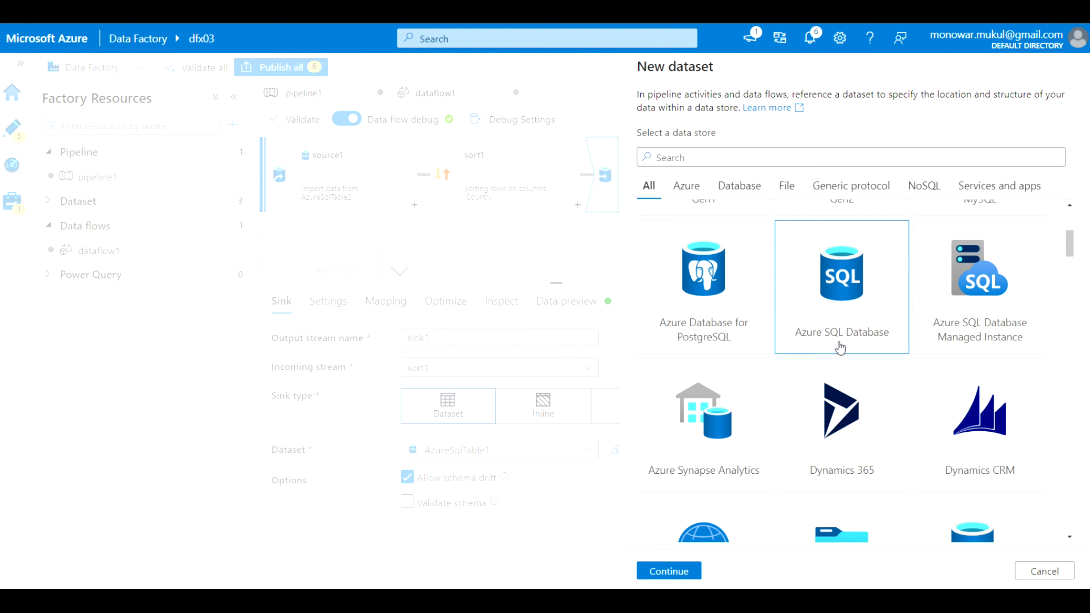
pyautogui.click(670, 571)
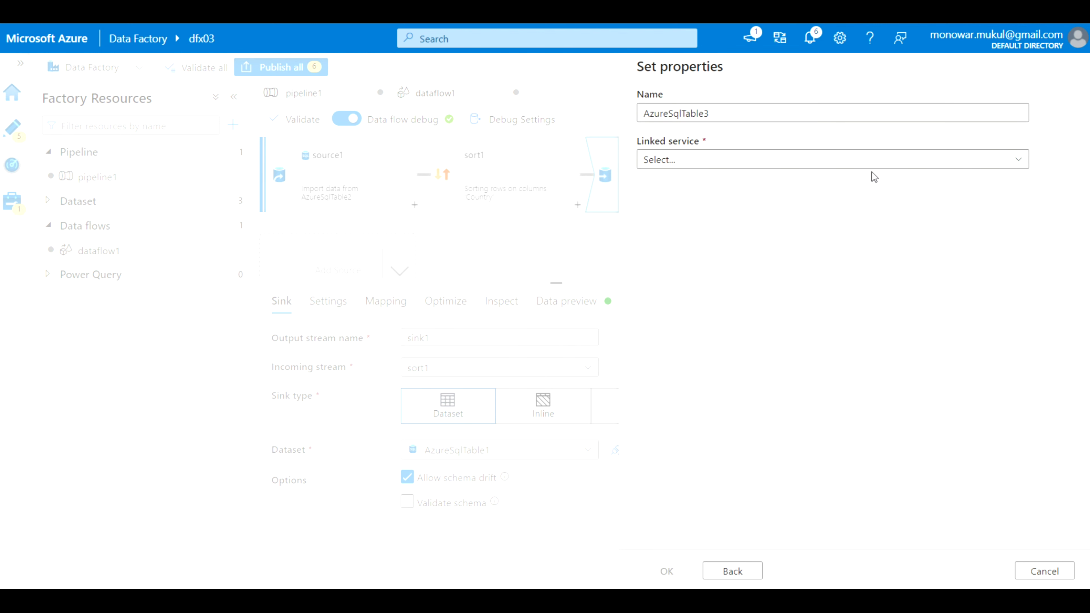
# Begin a new linked service on Azure Pass - Sponsorship, server sqlx01, then discard it
pyautogui.click(1019, 162)
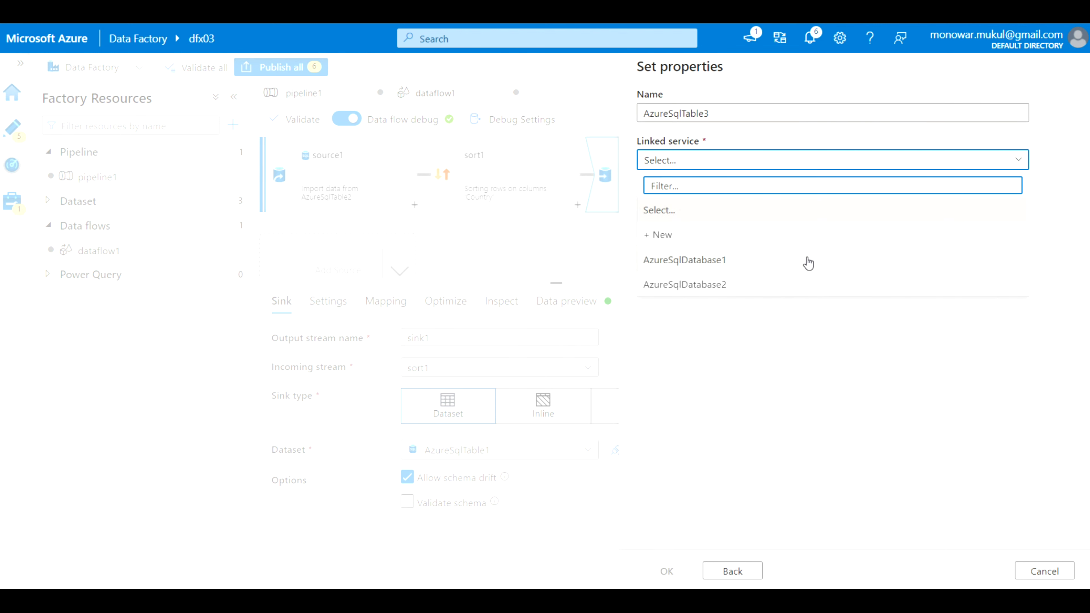
pyautogui.click(717, 241)
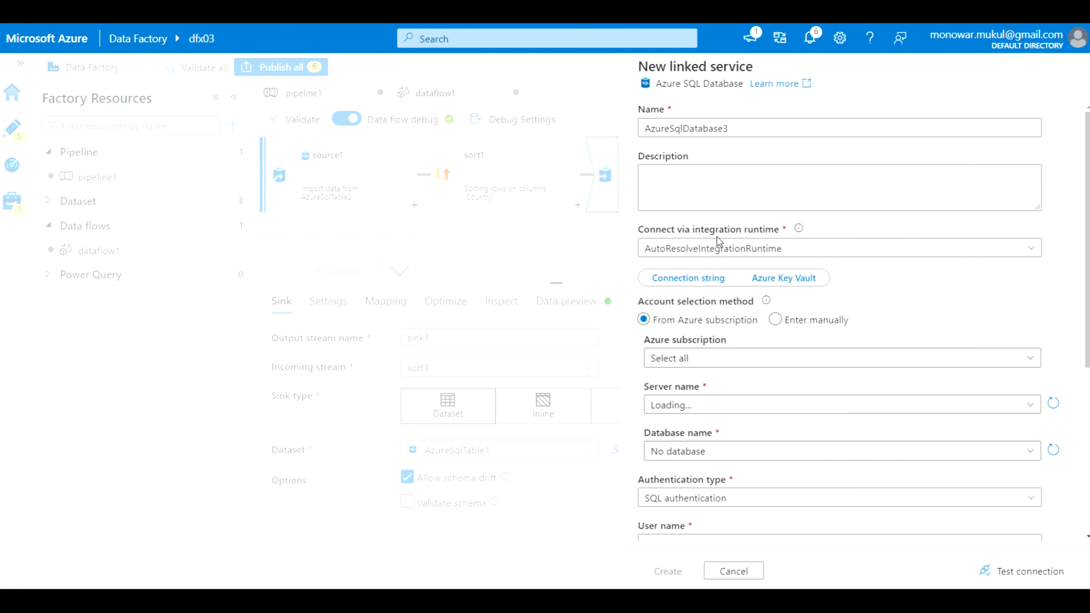
pyautogui.click(1029, 358)
pyautogui.click(869, 406)
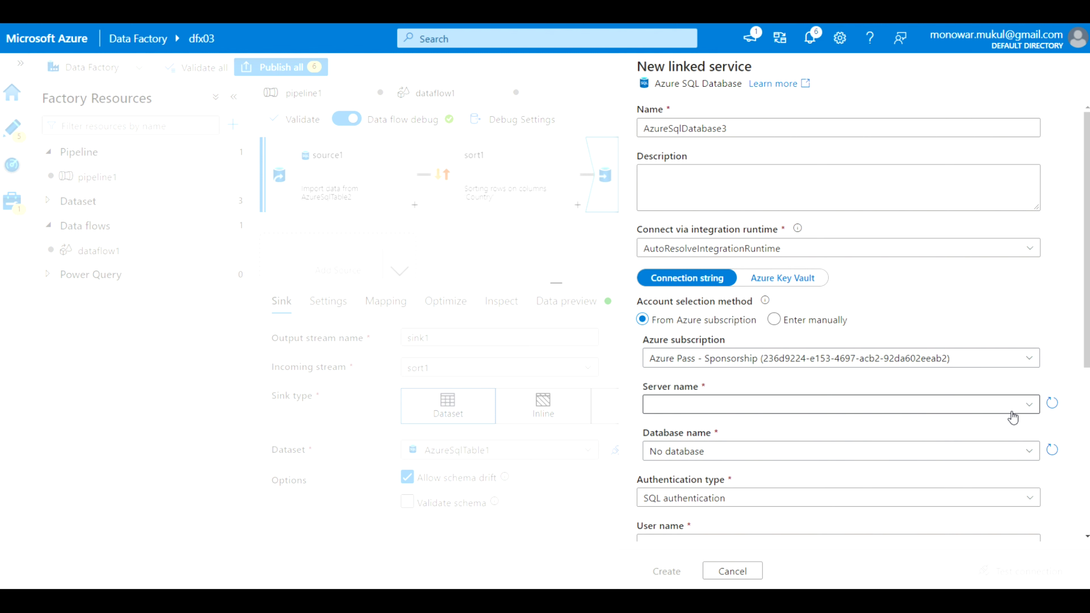
pyautogui.click(1029, 406)
pyautogui.click(963, 433)
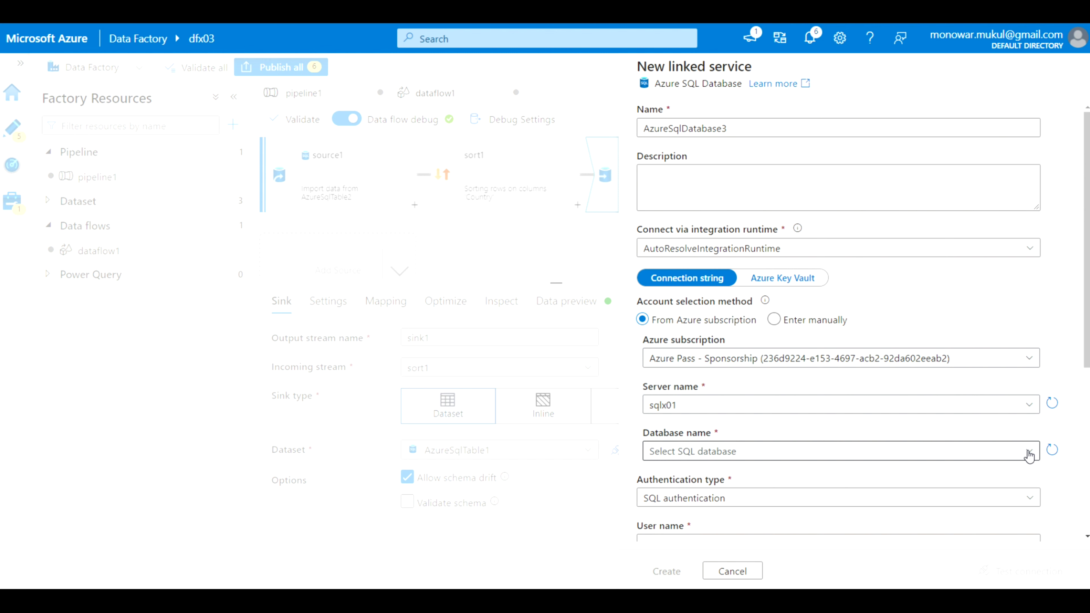
pyautogui.click(1029, 454)
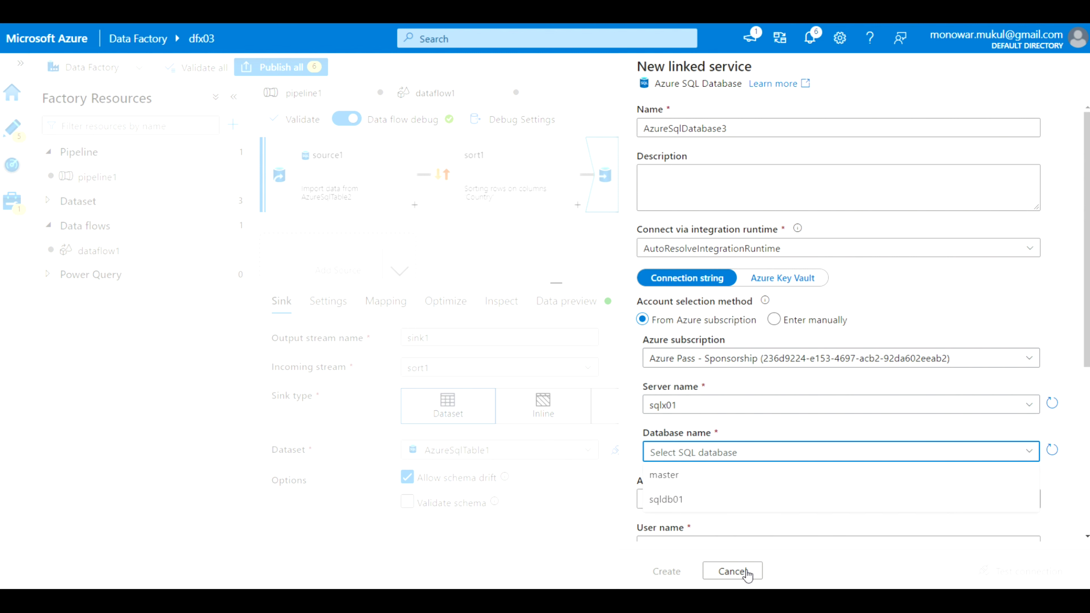
pyautogui.click(746, 572)
pyautogui.click(497, 362)
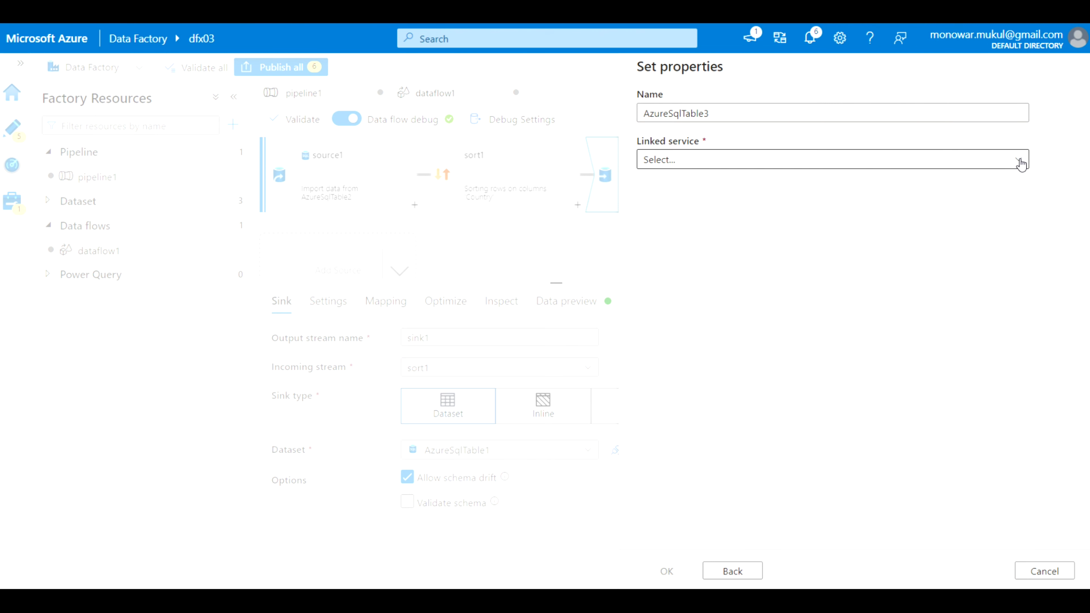
# Use AzureSqlDatabase1 with table dbo.CountryRatings and confirm the new dataset
pyautogui.click(1018, 161)
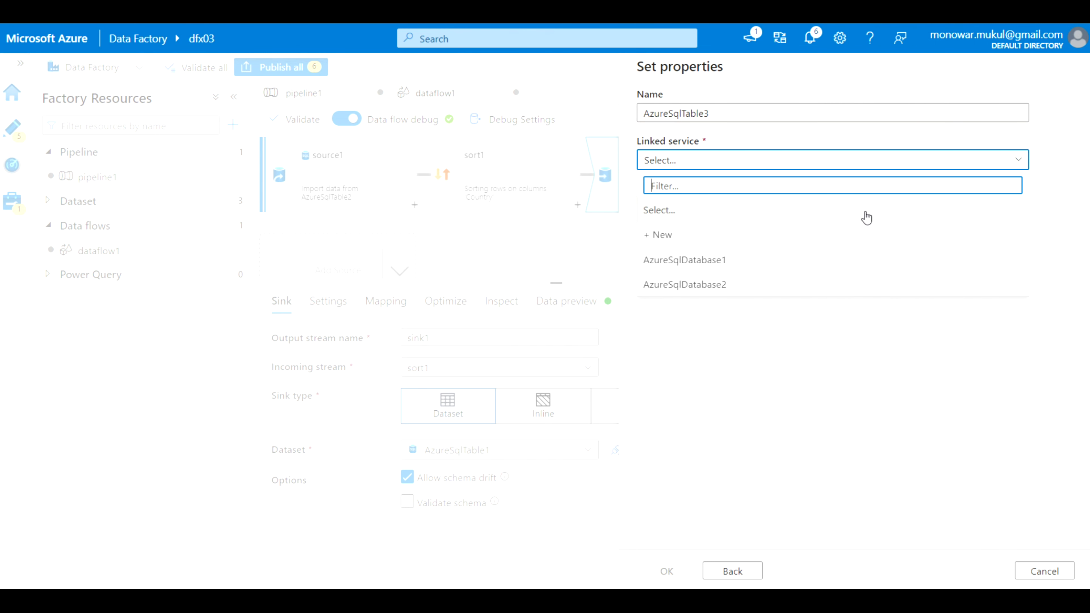
pyautogui.click(803, 267)
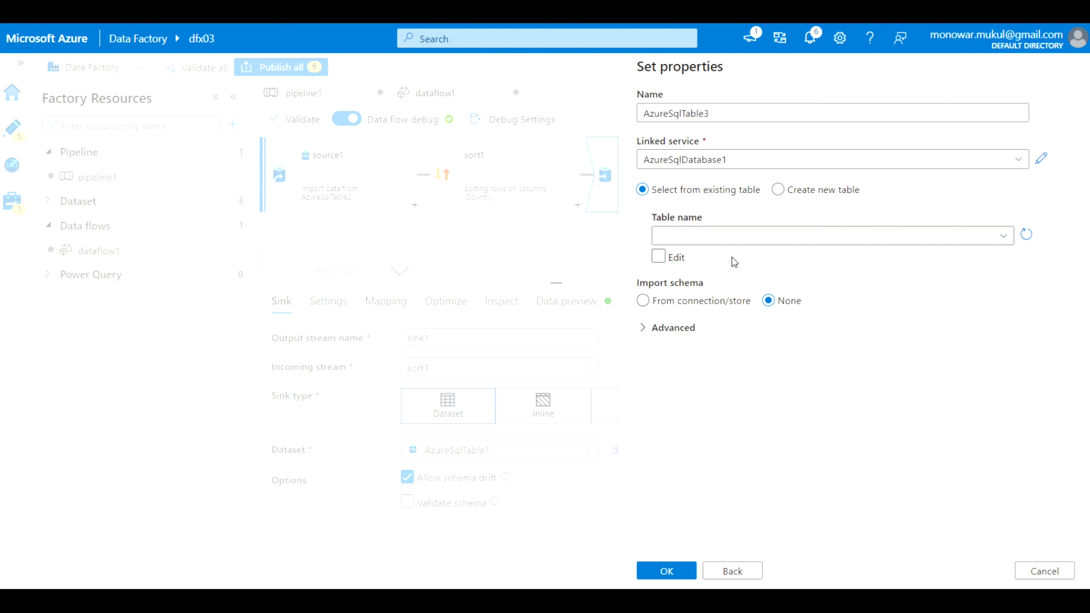
pyautogui.click(1003, 237)
pyautogui.scroll(-10, 845, 389)
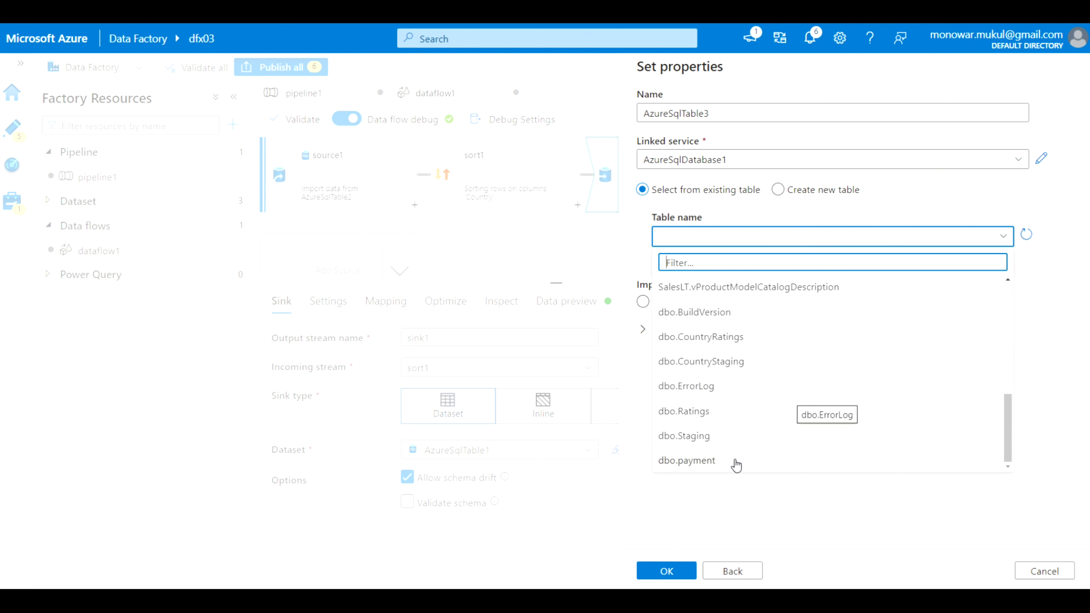
pyautogui.click(736, 338)
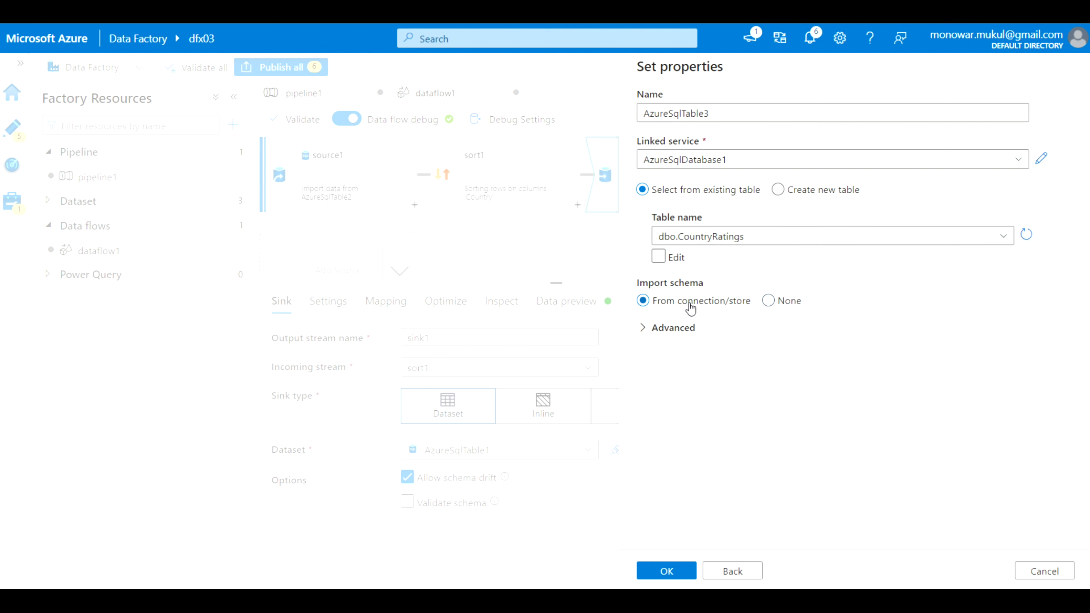
pyautogui.click(667, 572)
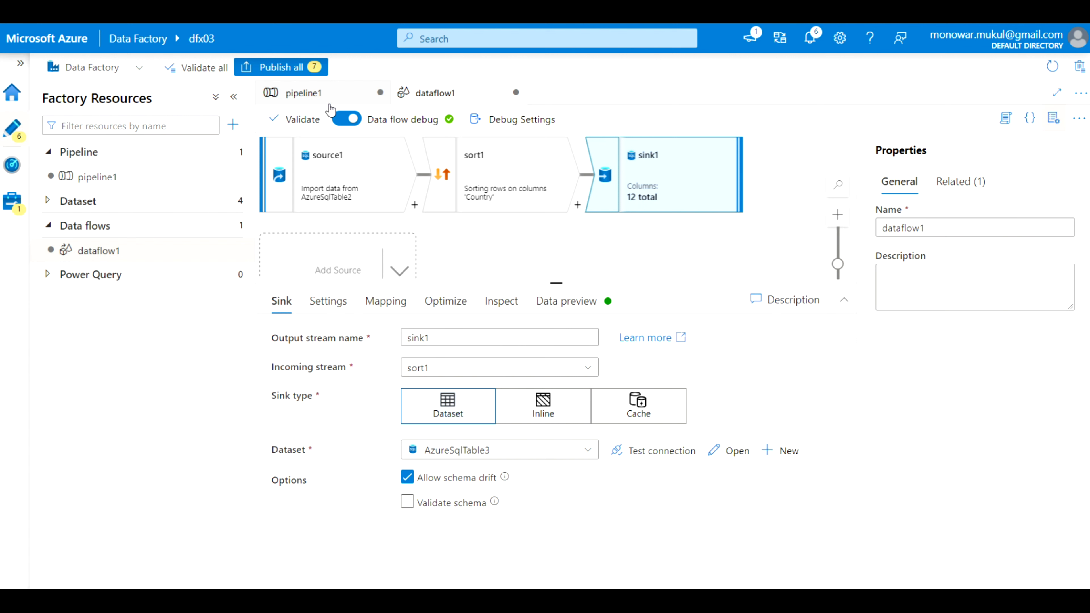
# Show the pipeline1 canvas zoomed out, with the browser page zoom at 110%
pyautogui.click(305, 95)
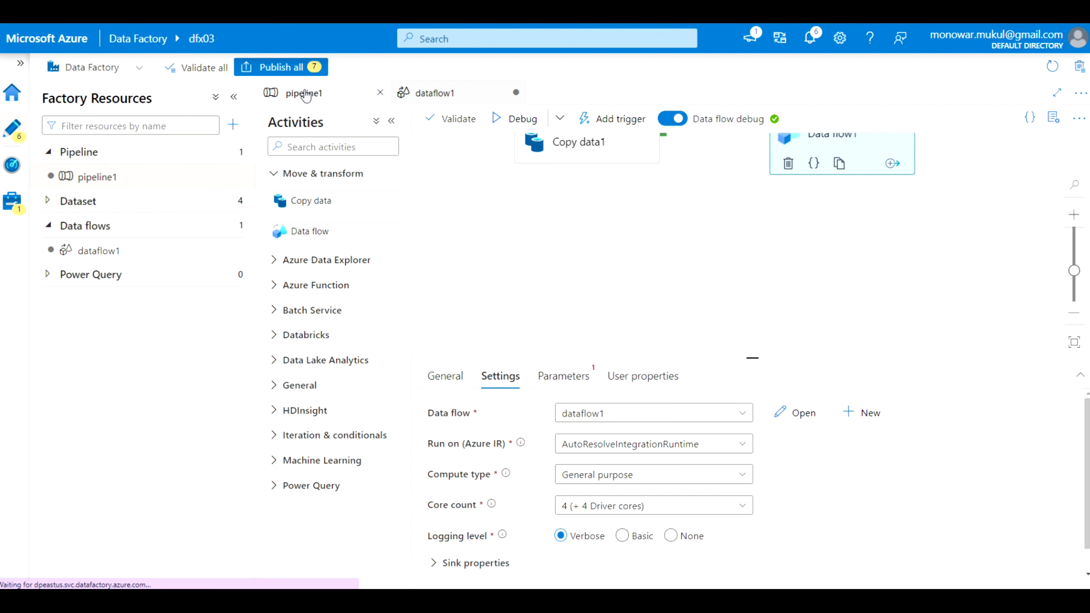
pyautogui.rightClick(761, 337)
pyautogui.click(687, 272)
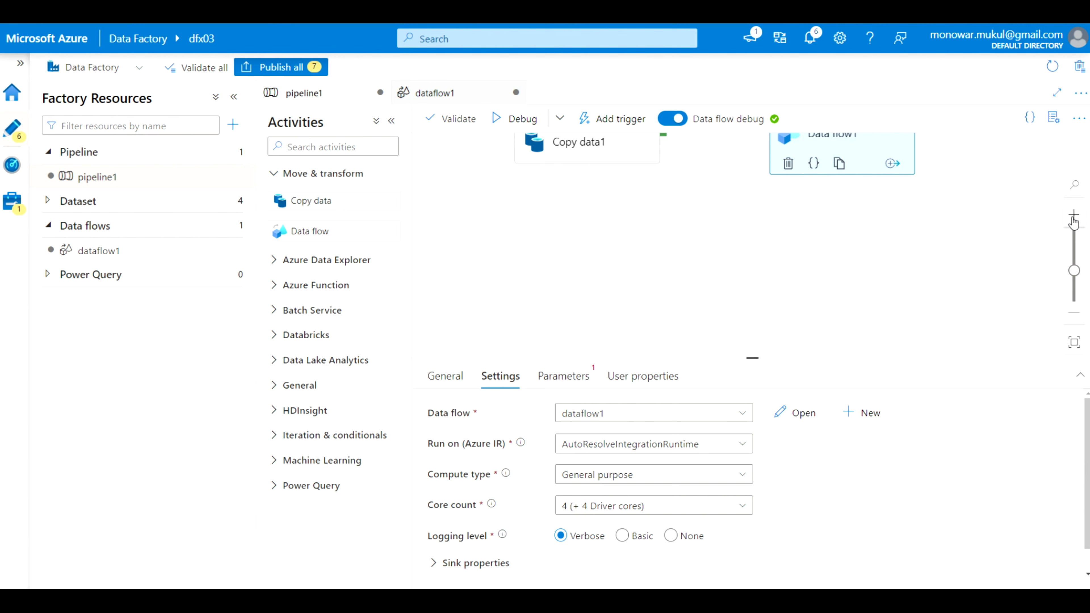
pyautogui.click(1074, 317)
pyautogui.click(1074, 317)
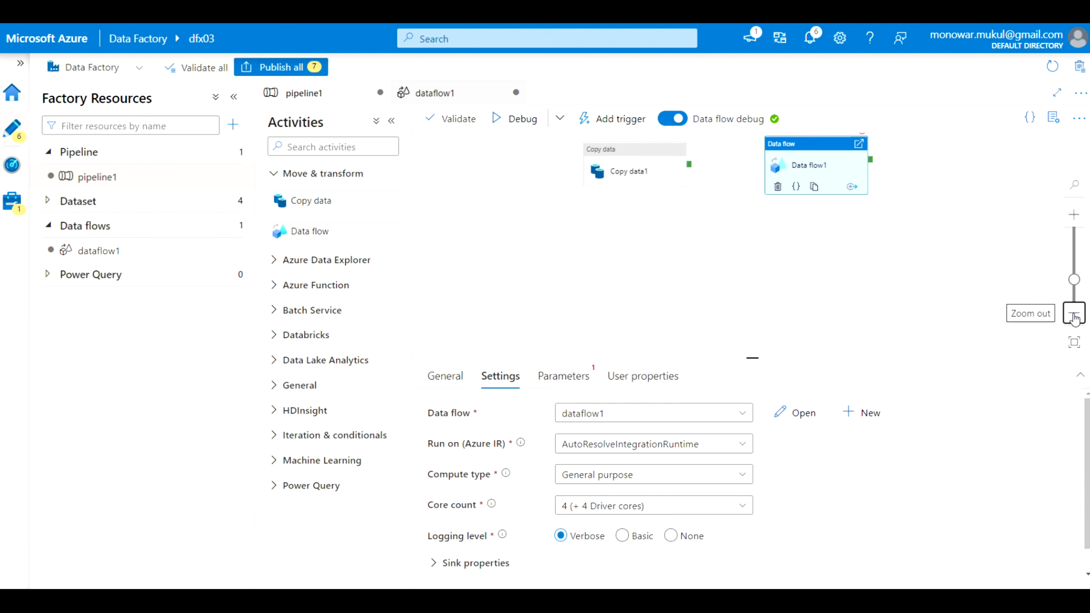
pyautogui.hotkey('alt', 'f')
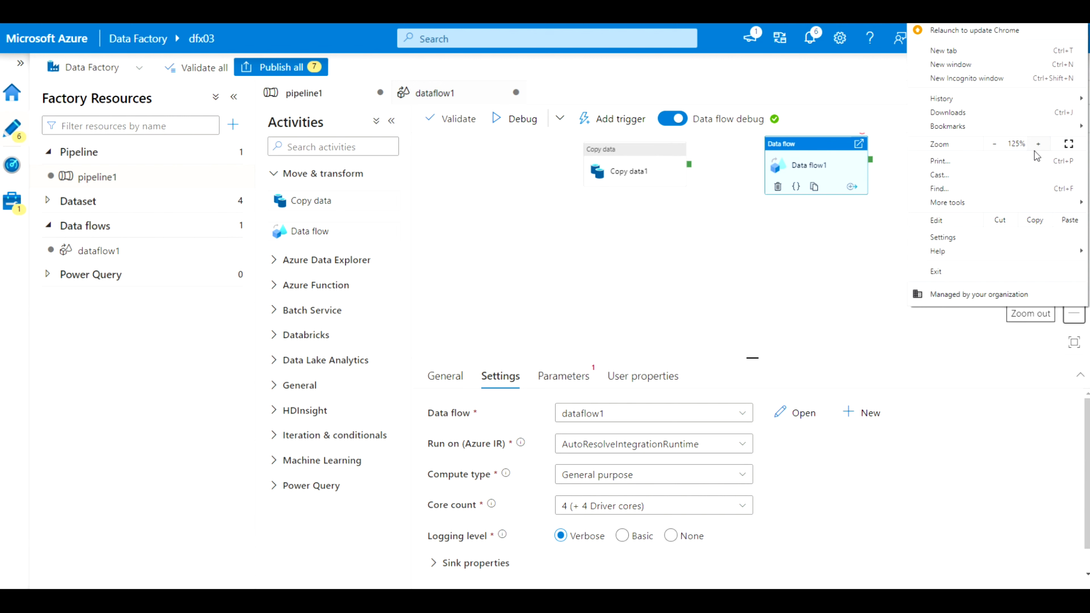
pyautogui.click(995, 143)
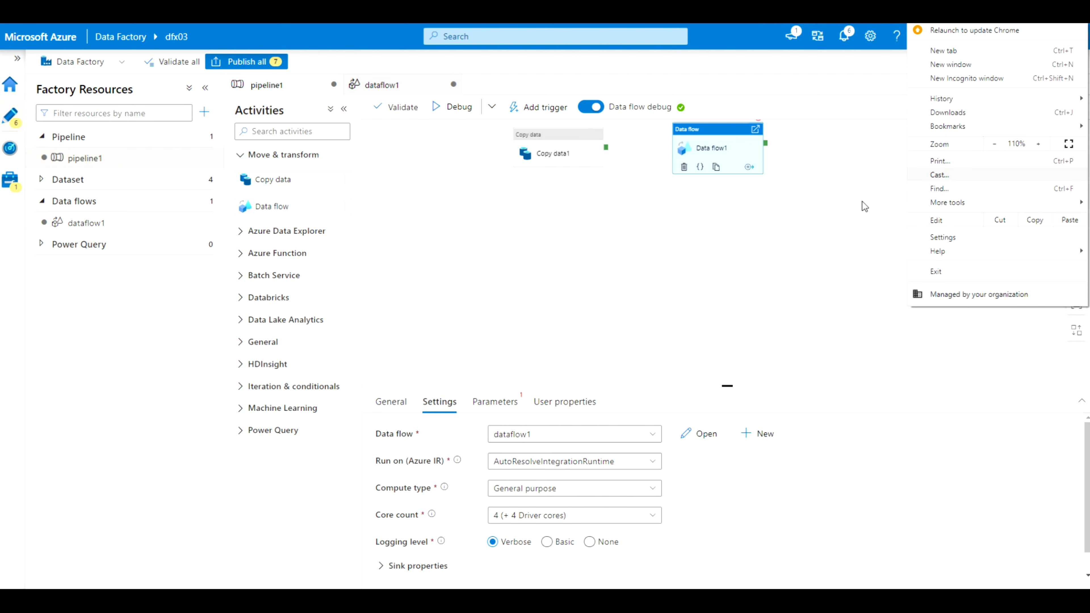
pyautogui.click(796, 225)
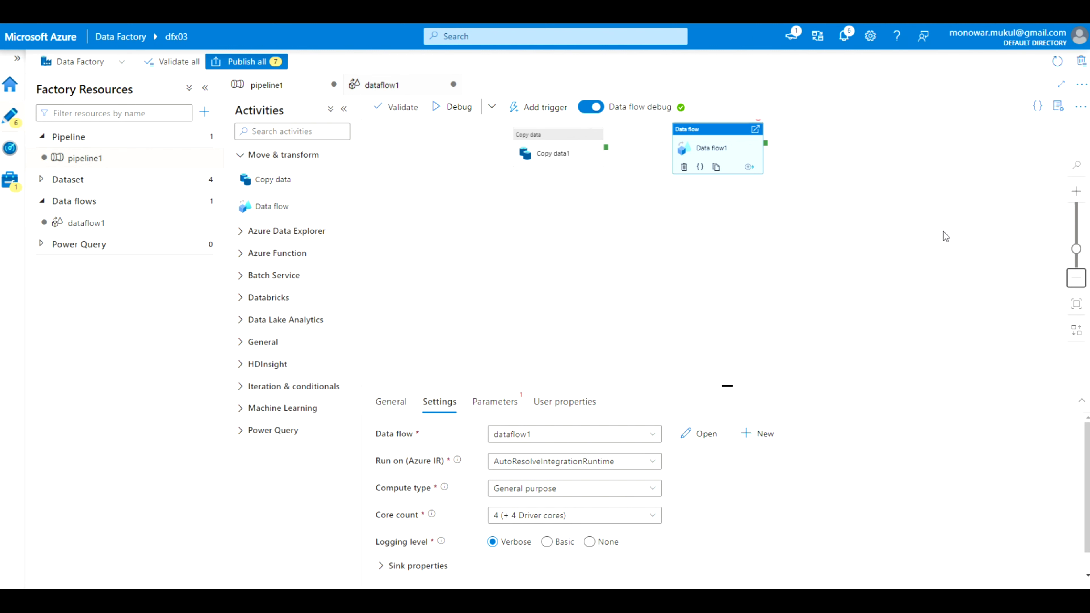
# Place Copy data1 and Data flow1 side by side, linked by an on-success dependency
pyautogui.moveTo(567, 144); pyautogui.dragTo(505, 236)
pyautogui.moveTo(692, 137); pyautogui.dragTo(693, 225)
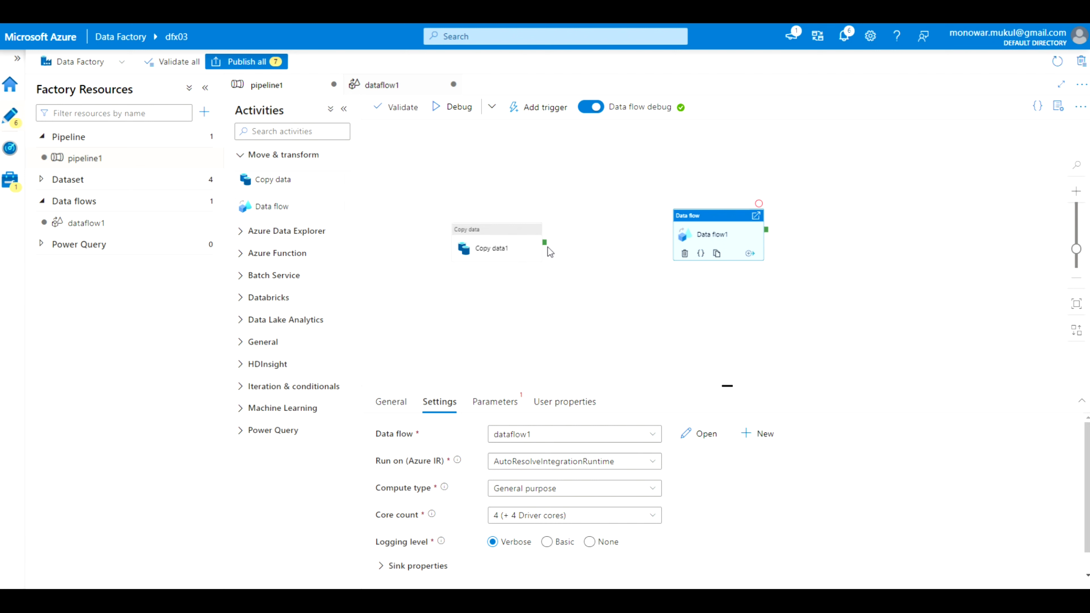
pyautogui.moveTo(547, 248); pyautogui.dragTo(679, 238)
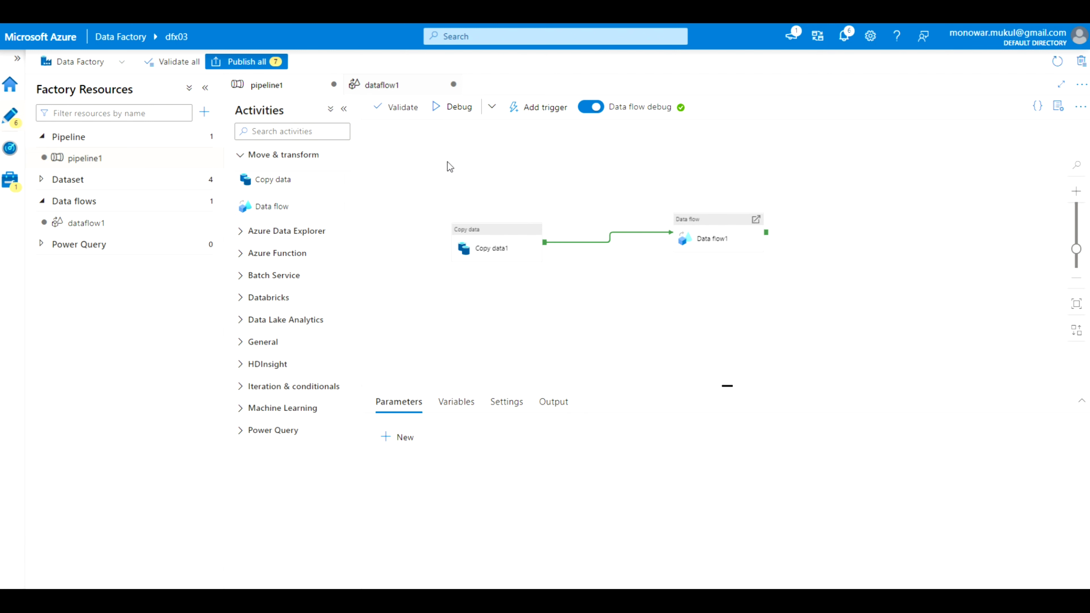
# Debug pipeline1 and show Copy data1's run details: 215 rows copied into Azure SQL Database
pyautogui.click(459, 107)
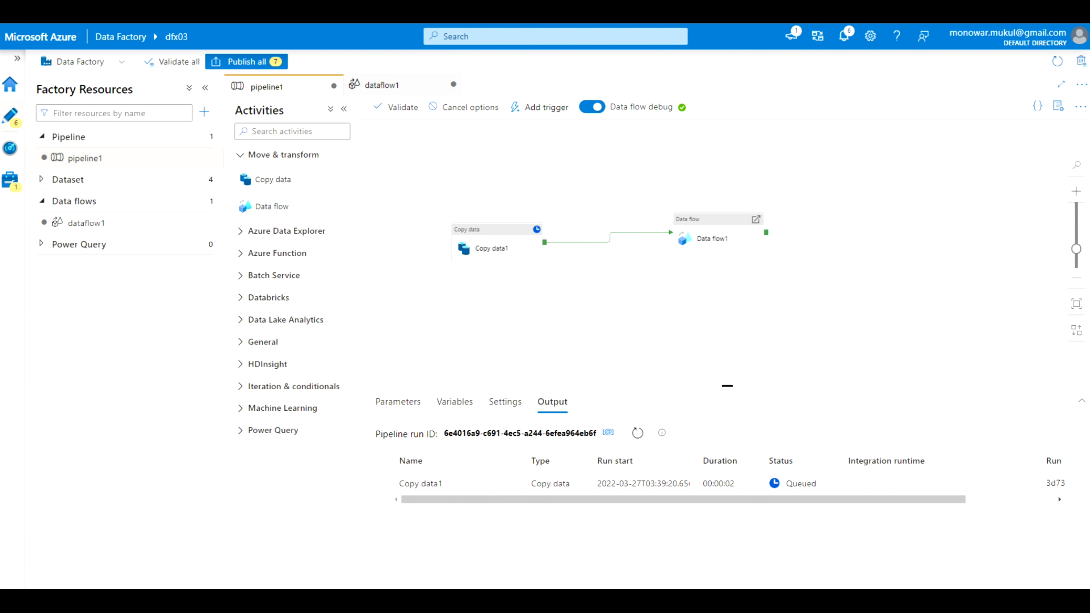
pyautogui.moveTo(559, 437)
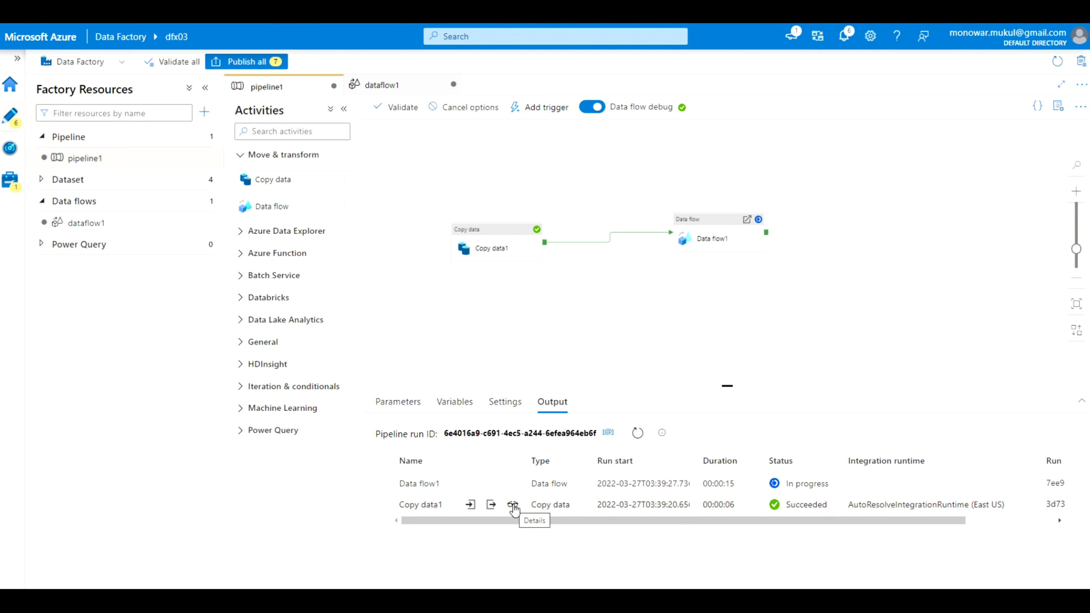
pyautogui.click(514, 509)
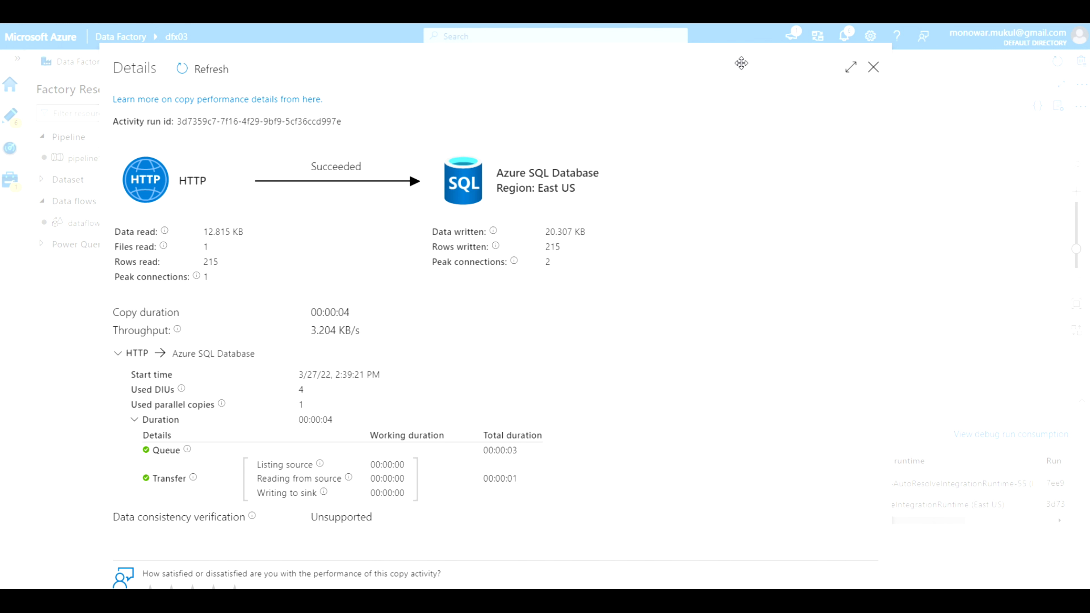
# Show Data flow1's run monitoring on All streams, with source1, sort1 and sink1 succeeded
pyautogui.click(873, 68)
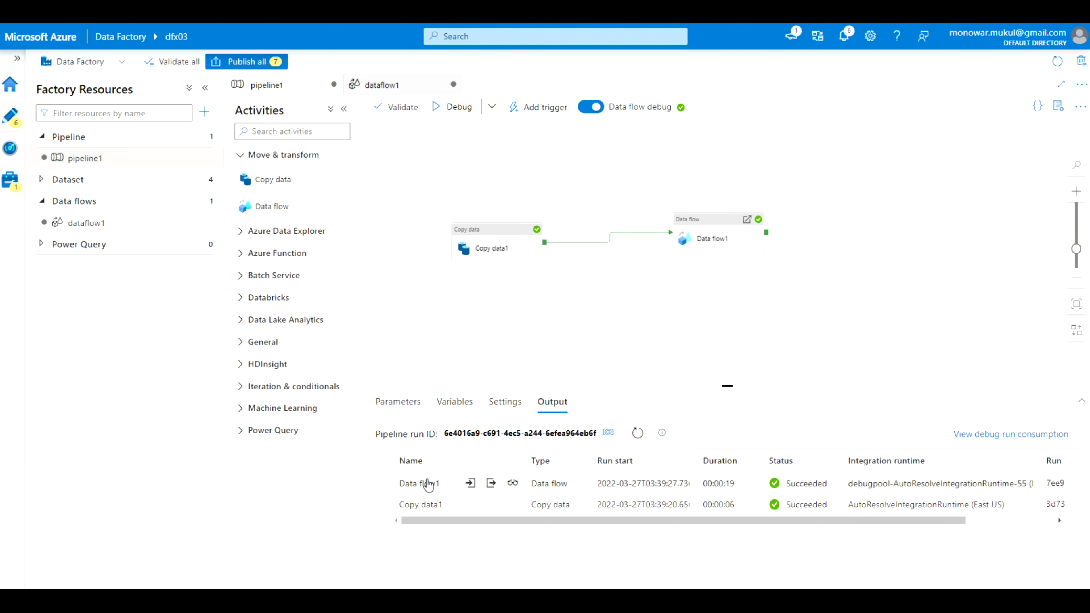
pyautogui.click(513, 483)
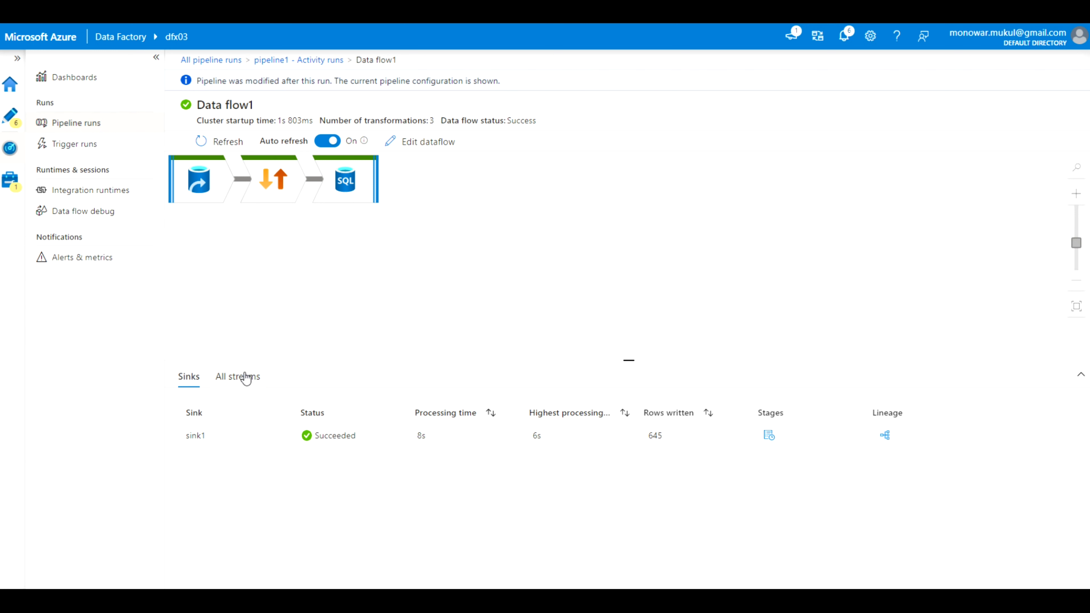
pyautogui.click(245, 378)
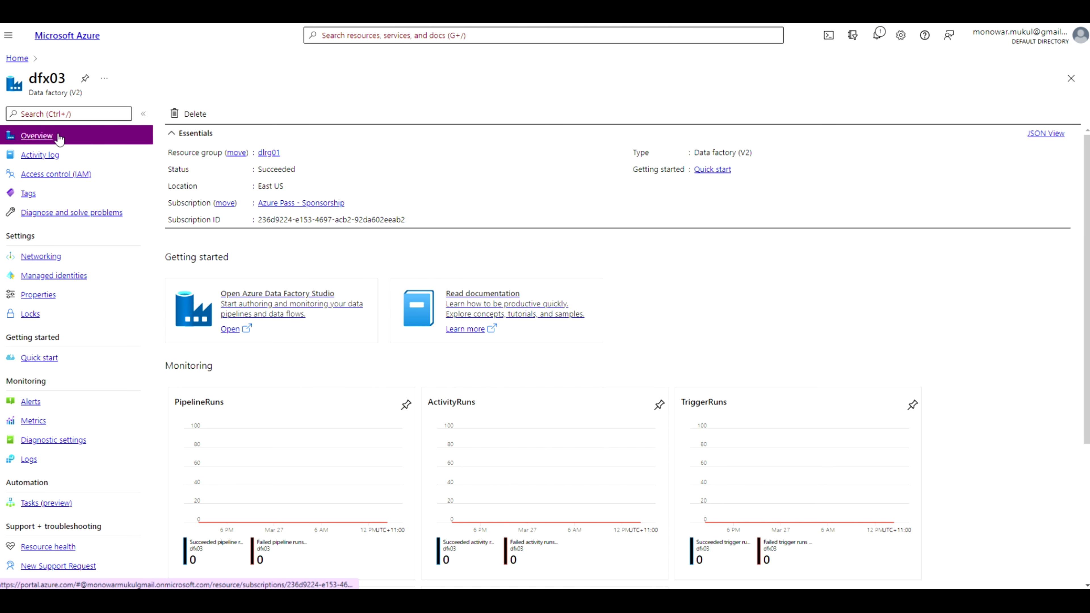
# Go from the Azure home page to the sqldb01 database's Query editor (preview)
pyautogui.click(17, 58)
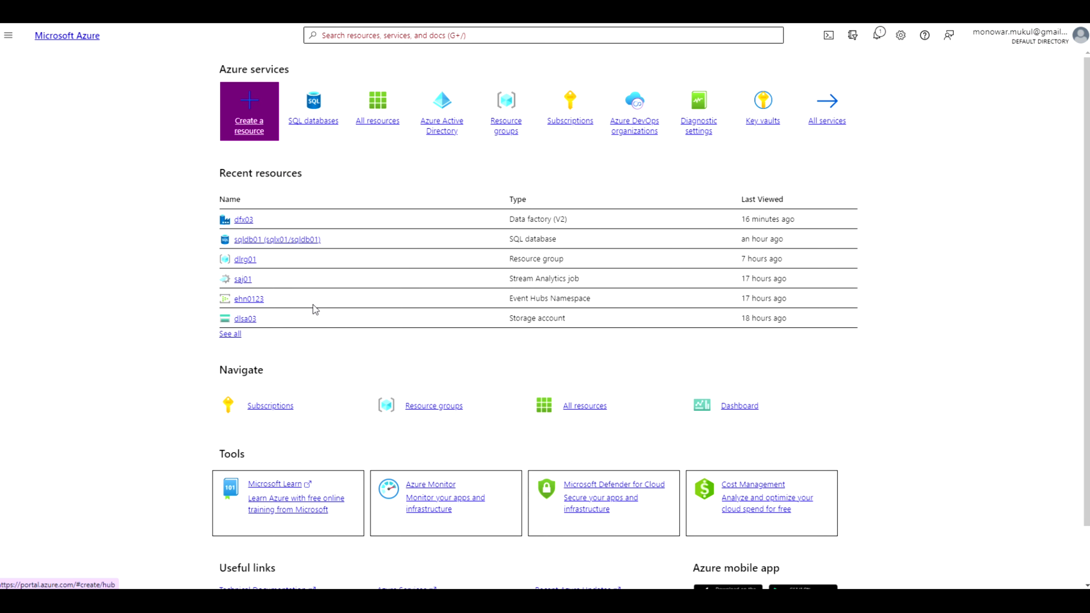
pyautogui.click(251, 241)
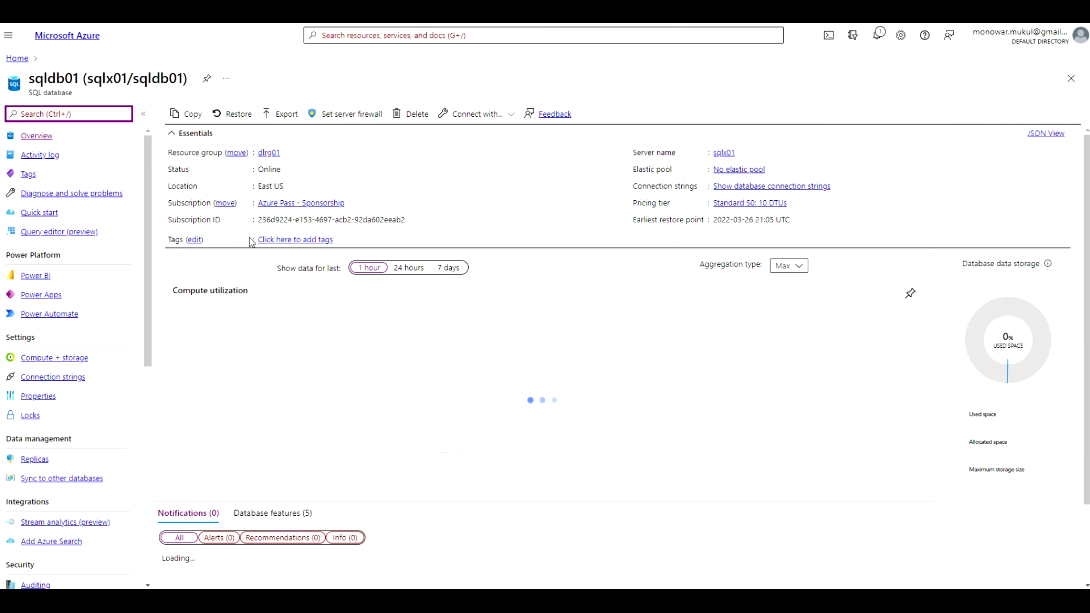
pyautogui.click(75, 234)
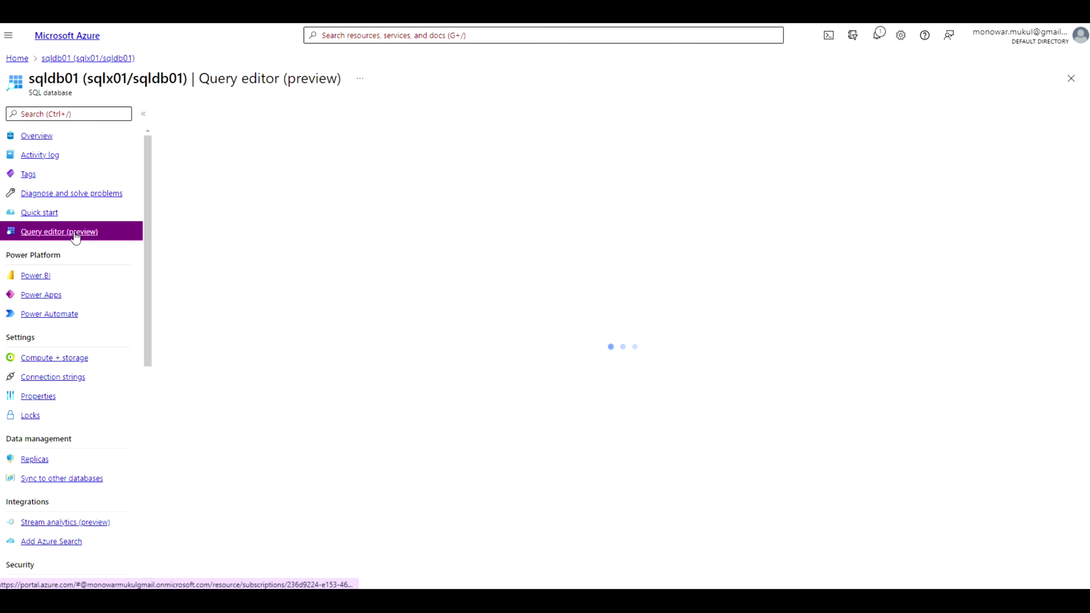
# Sign in to the sqldb01 query editor with the SQL password and expand dbo.CountryRatings
pyautogui.click(522, 383)
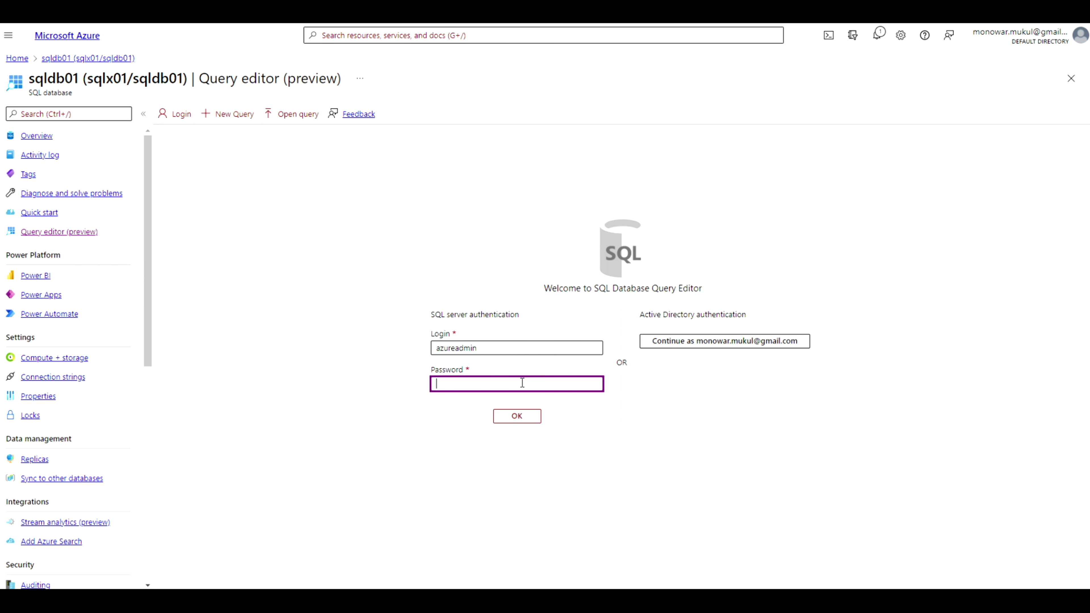
pyautogui.write('••••••••••')
pyautogui.click(521, 416)
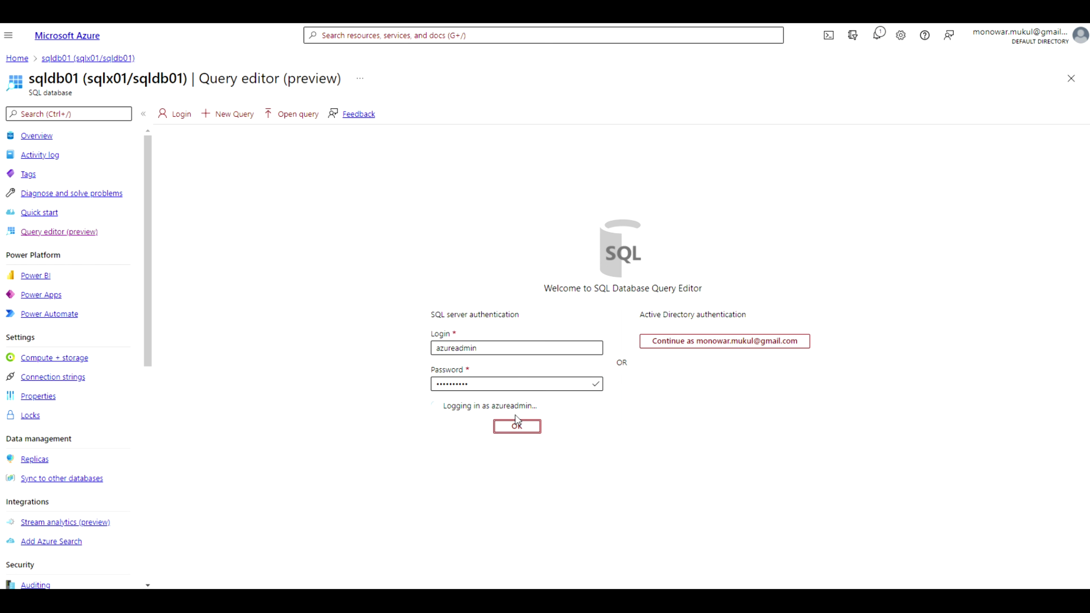
pyautogui.click(166, 248)
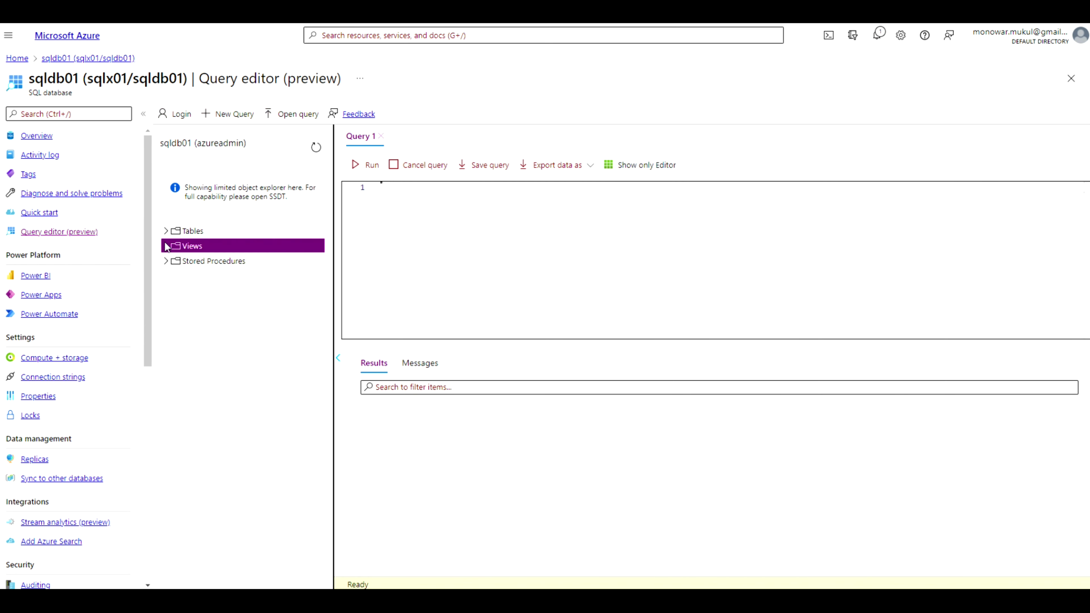
pyautogui.click(166, 230)
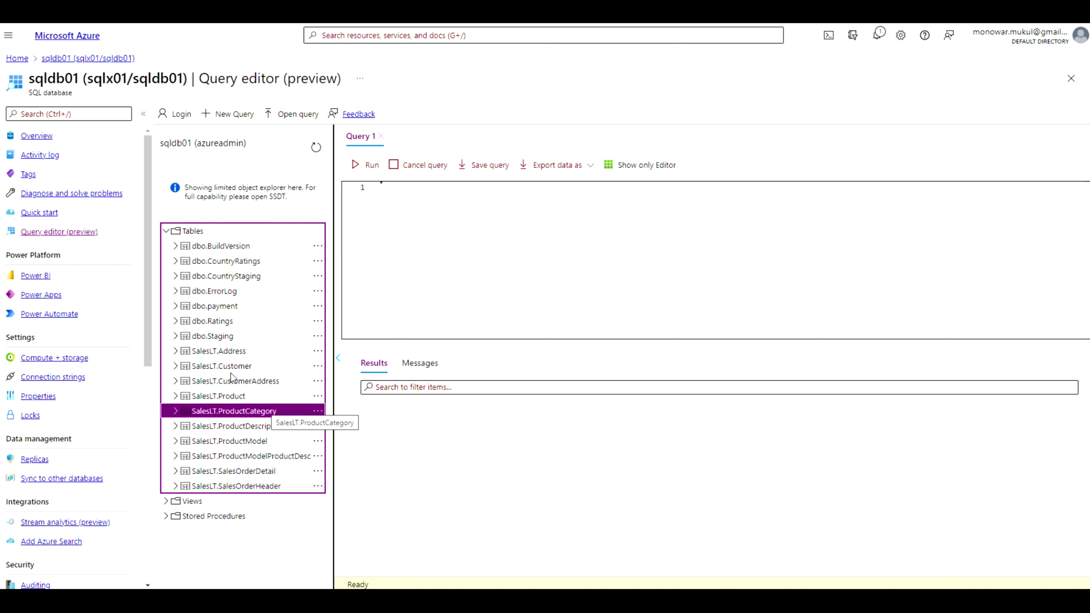
pyautogui.click(175, 262)
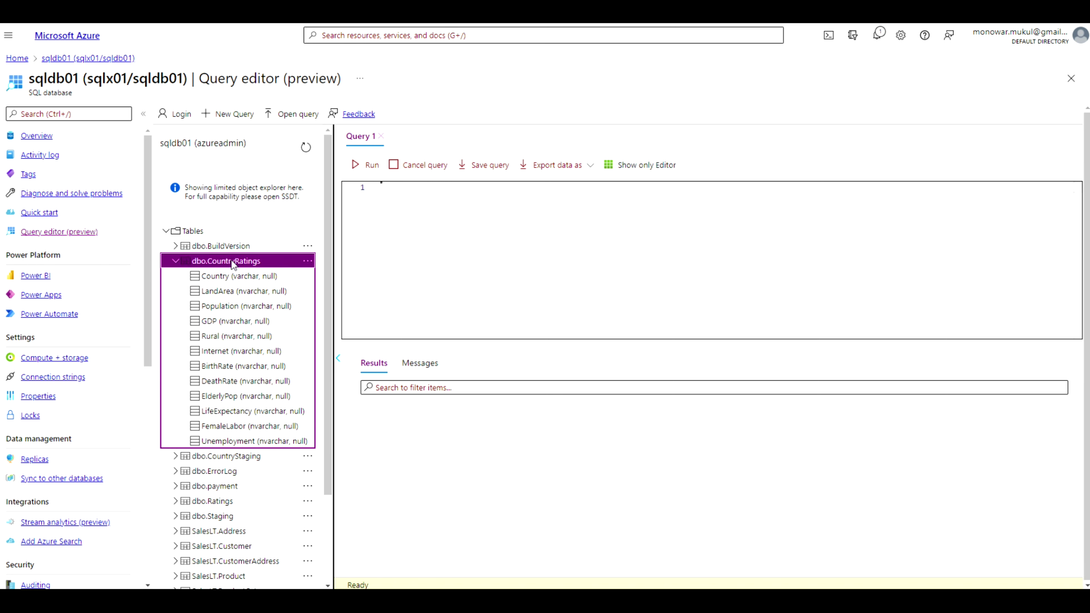
# Run select * from dbo.CountryRatings and confirm 645 rows affected in Messages
pyautogui.click(450, 190)
pyautogui.write('select ')
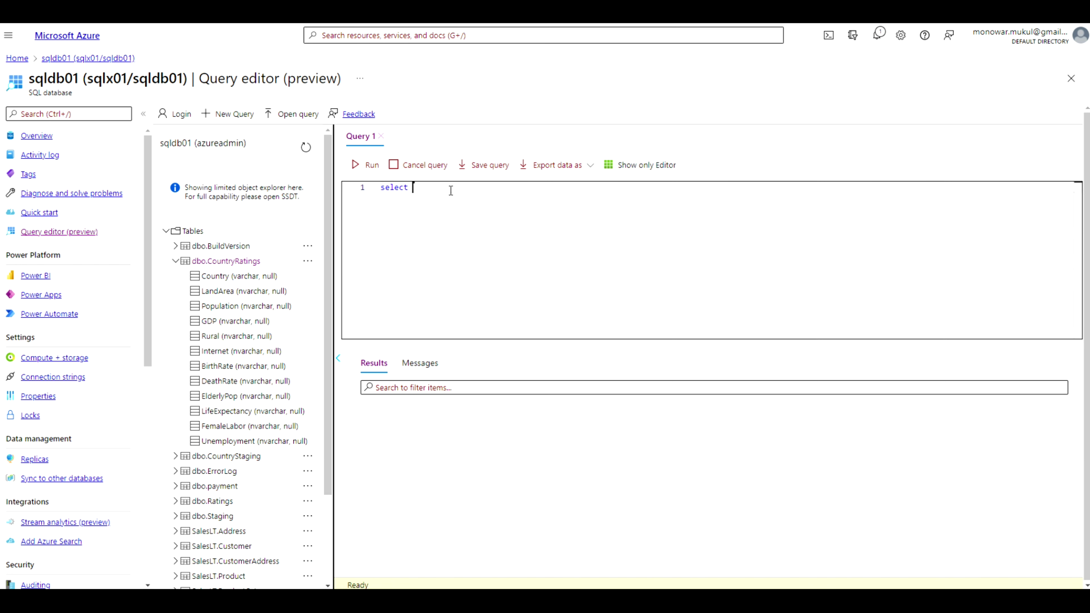
pyautogui.write('*')
pyautogui.write('om dbo.')
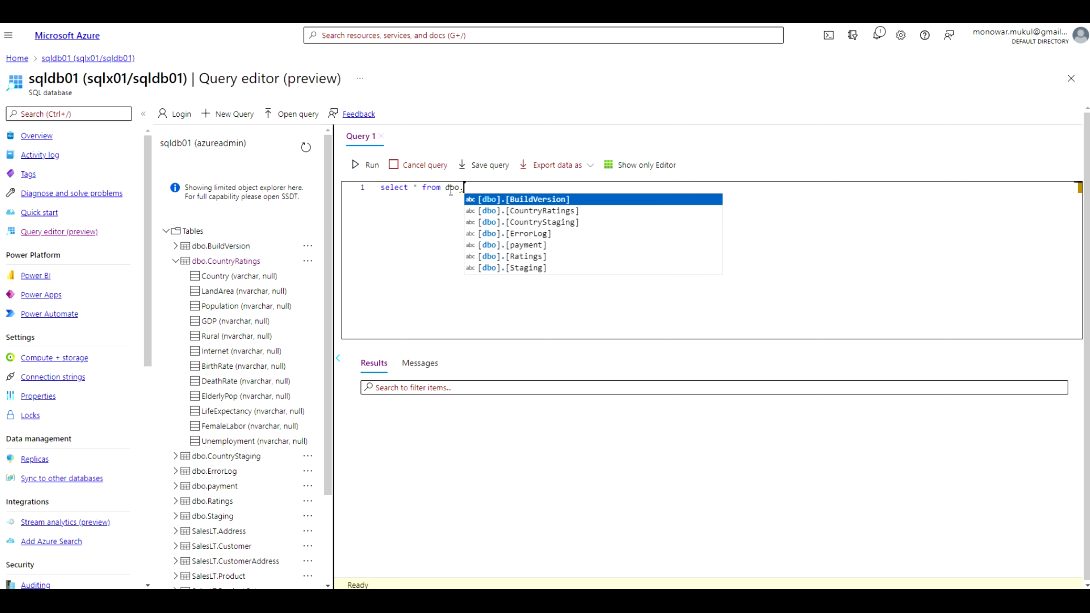
pyautogui.press('Down')
pyautogui.press('Return')
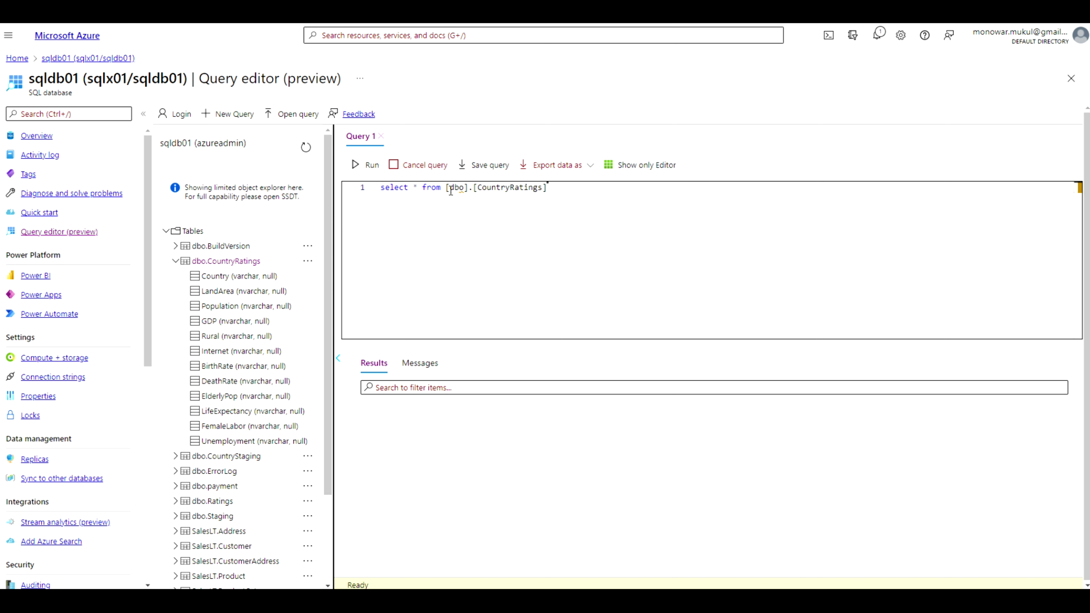
pyautogui.click(366, 168)
pyautogui.click(429, 369)
pyautogui.moveTo(444, 392); pyautogui.dragTo(424, 392)
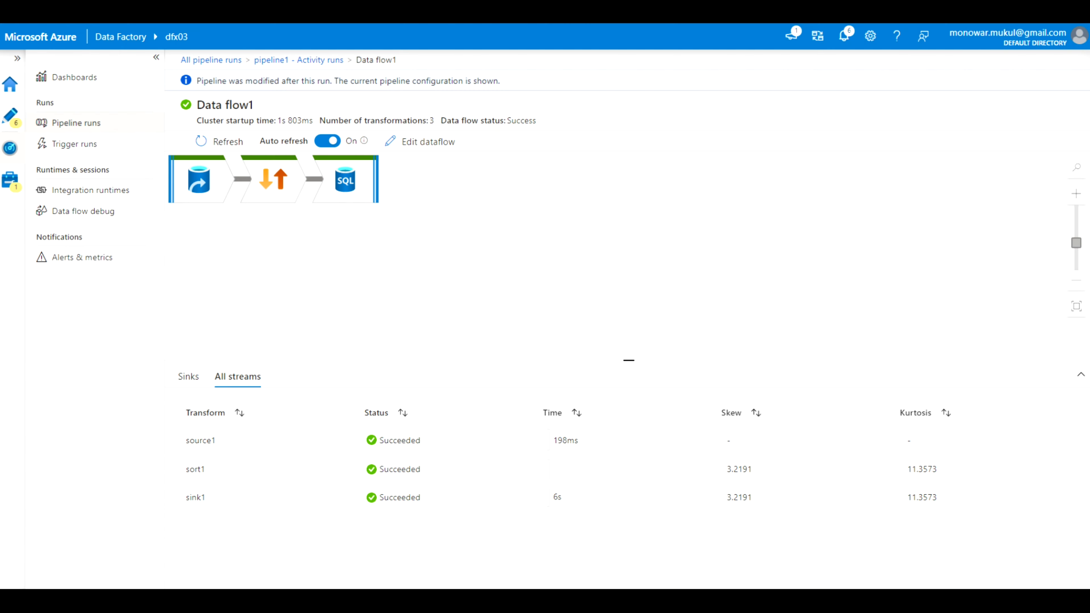
# Confirm the Sinks tab shows 645 rows written, then return to the Author workspace
pyautogui.click(187, 378)
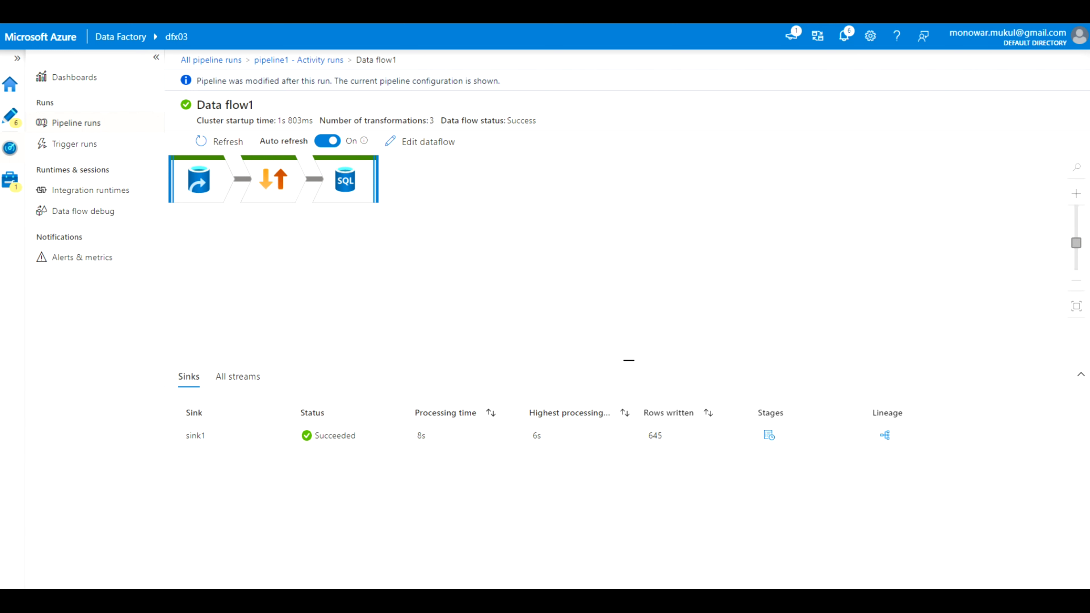
pyautogui.click(12, 116)
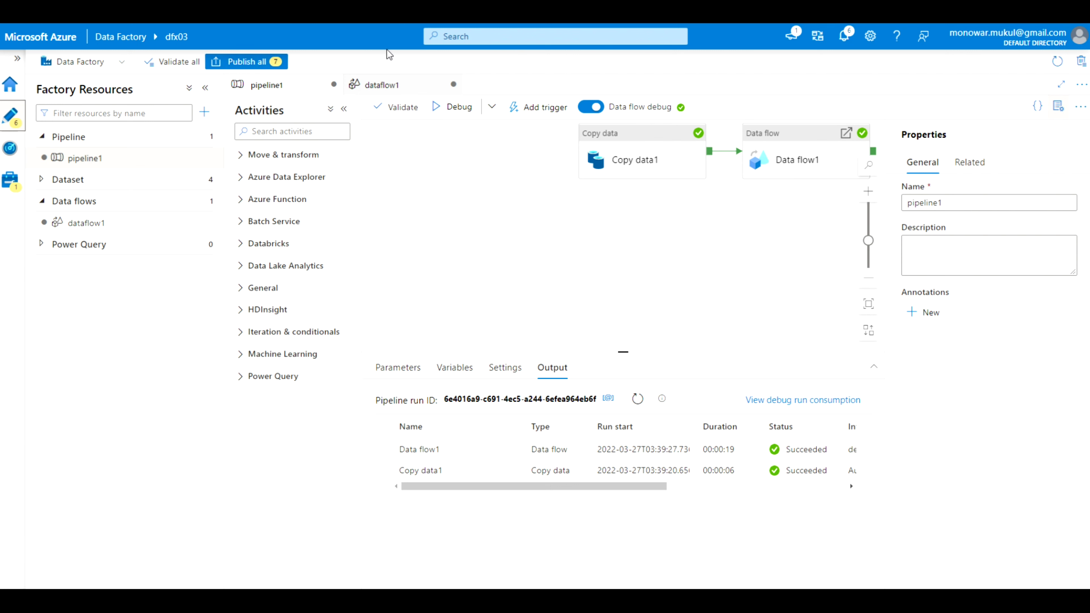
# Publish all pending pipeline, dataflow, dataset and linked service changes, then view Linked services
pyautogui.click(248, 61)
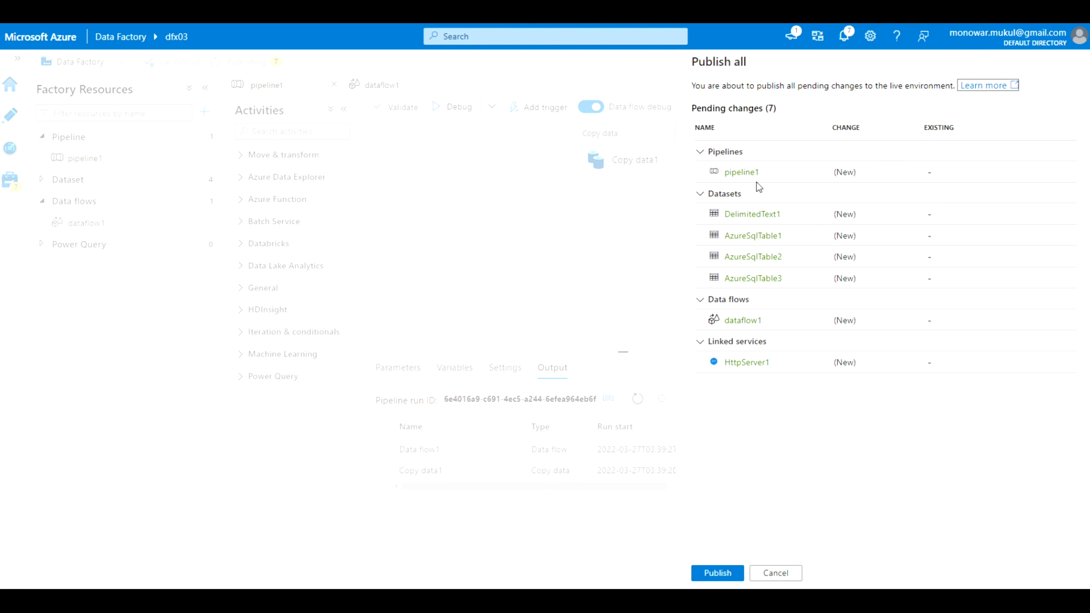
pyautogui.click(715, 574)
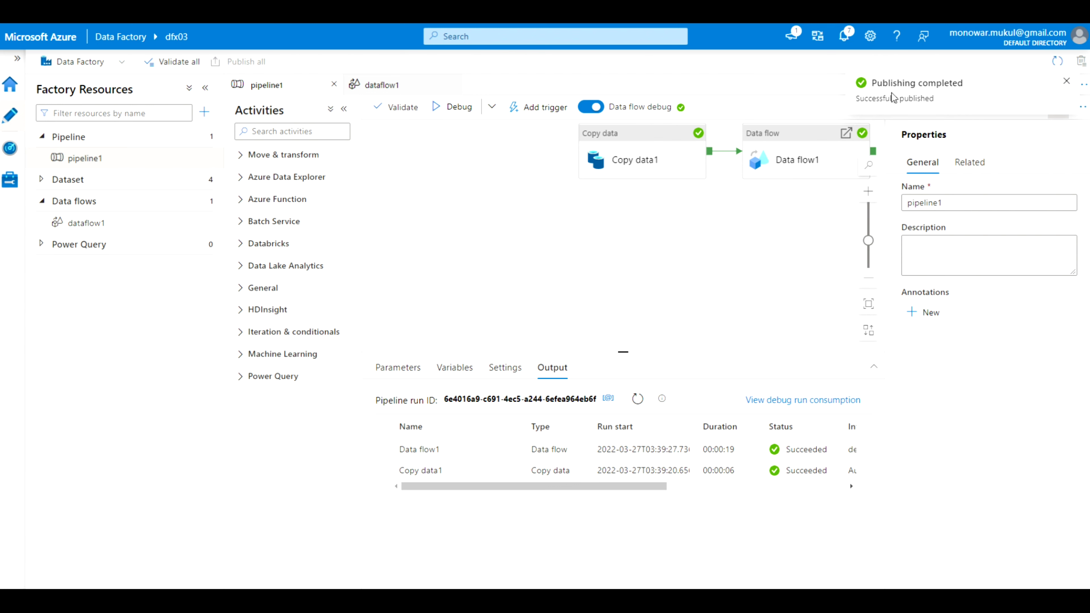
pyautogui.click(11, 185)
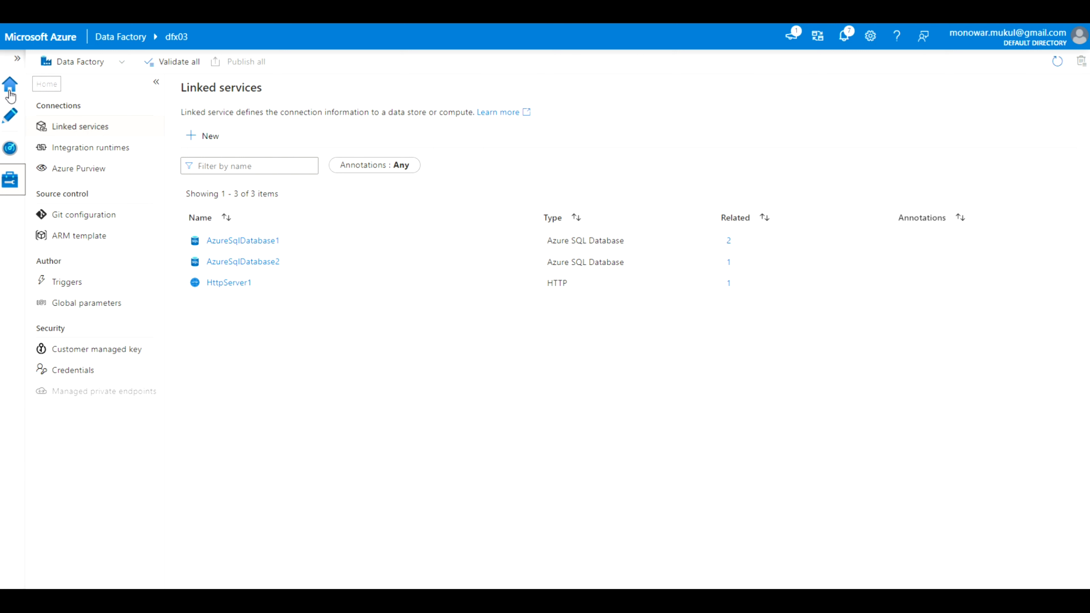
# Delete dataflow1 from the factory resources
pyautogui.click(12, 116)
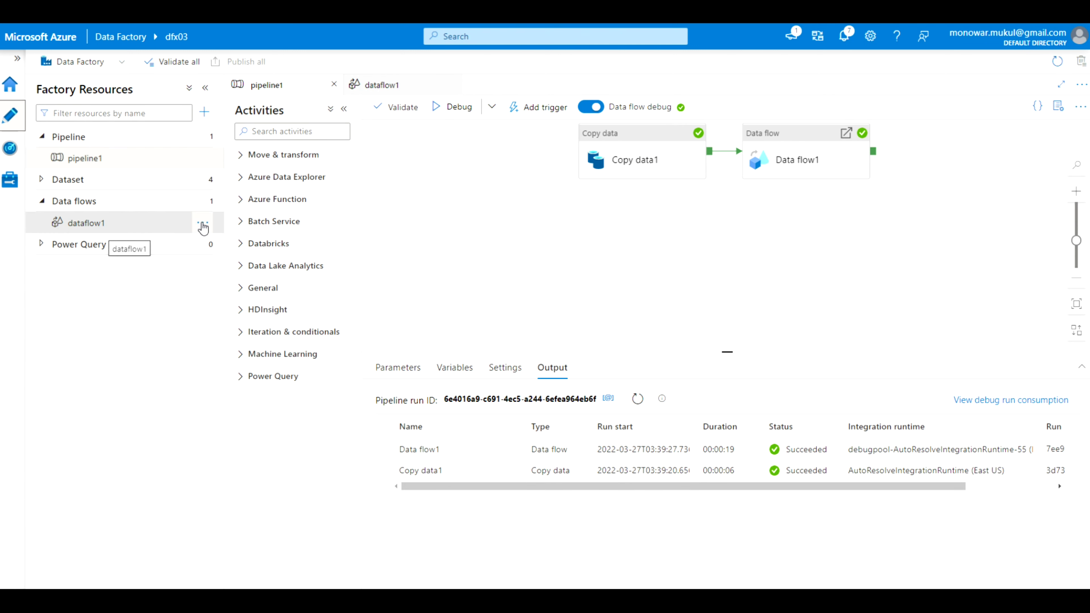
pyautogui.click(205, 227)
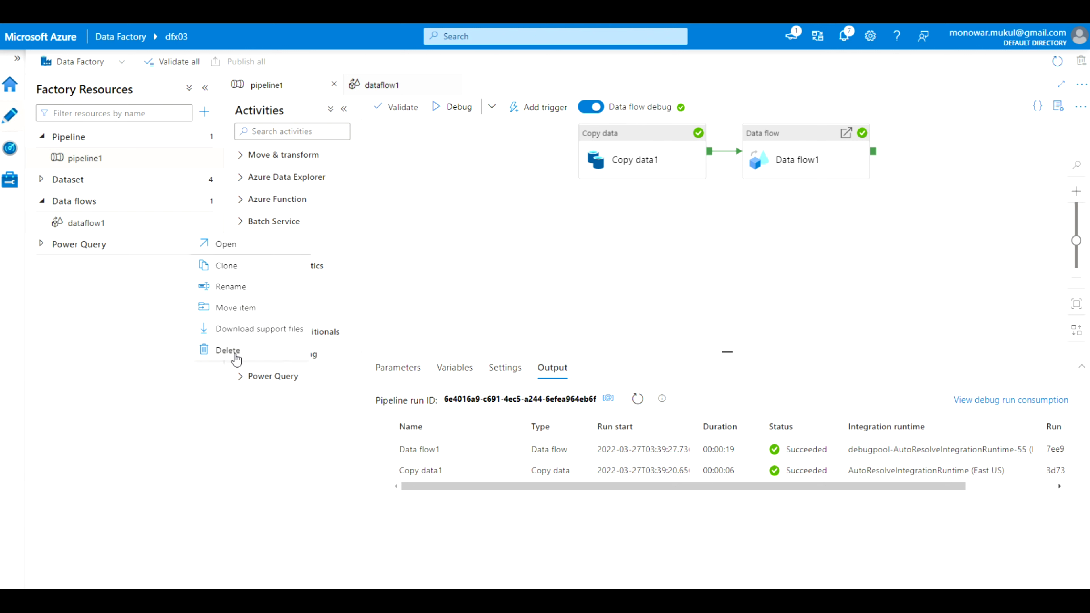
pyautogui.click(226, 351)
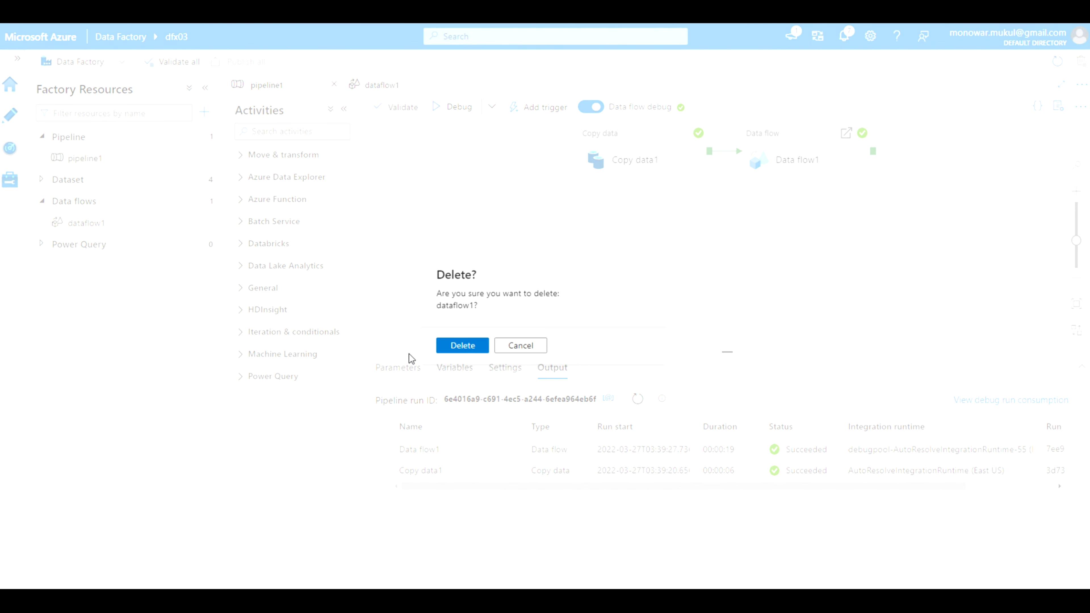
pyautogui.click(463, 346)
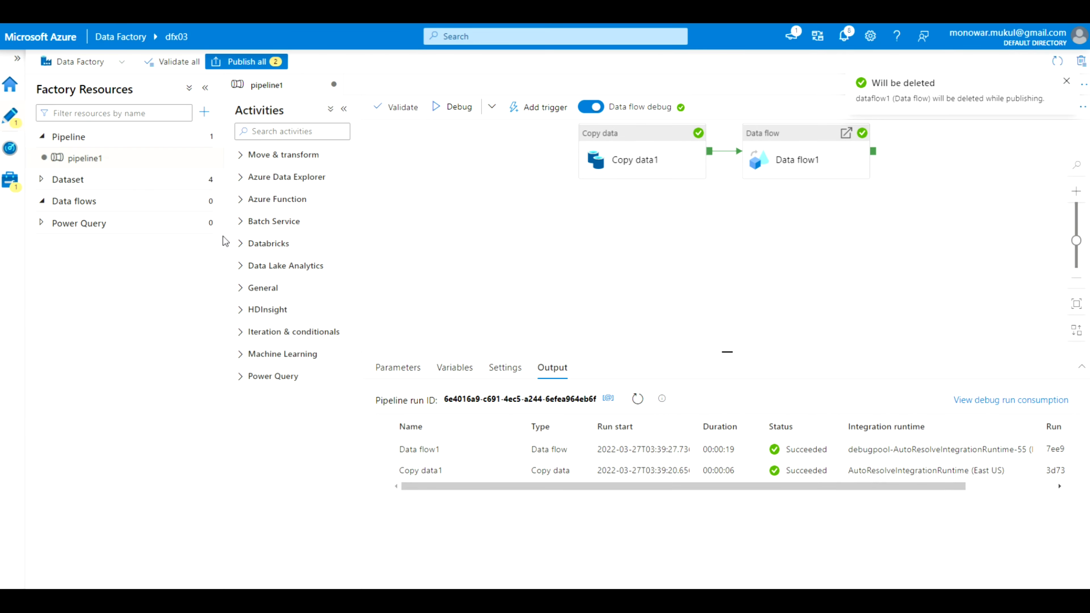
# Delete the datasets AzureSqlTable3, AzureSqlTable2, DelimitedText1 and AzureSqlTable1
pyautogui.click(188, 187)
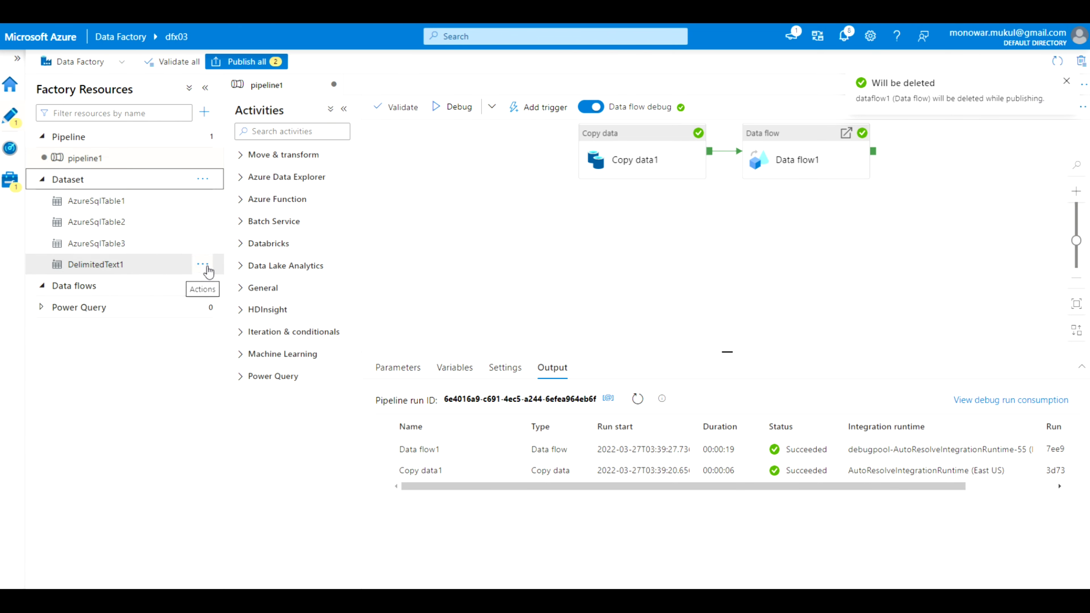
pyautogui.click(206, 244)
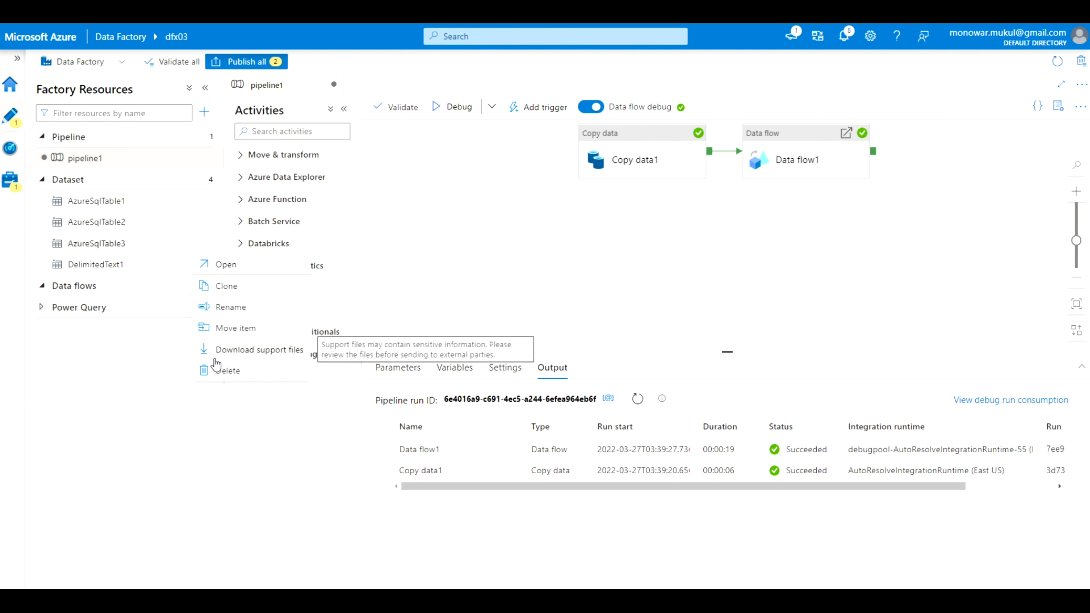
pyautogui.click(216, 369)
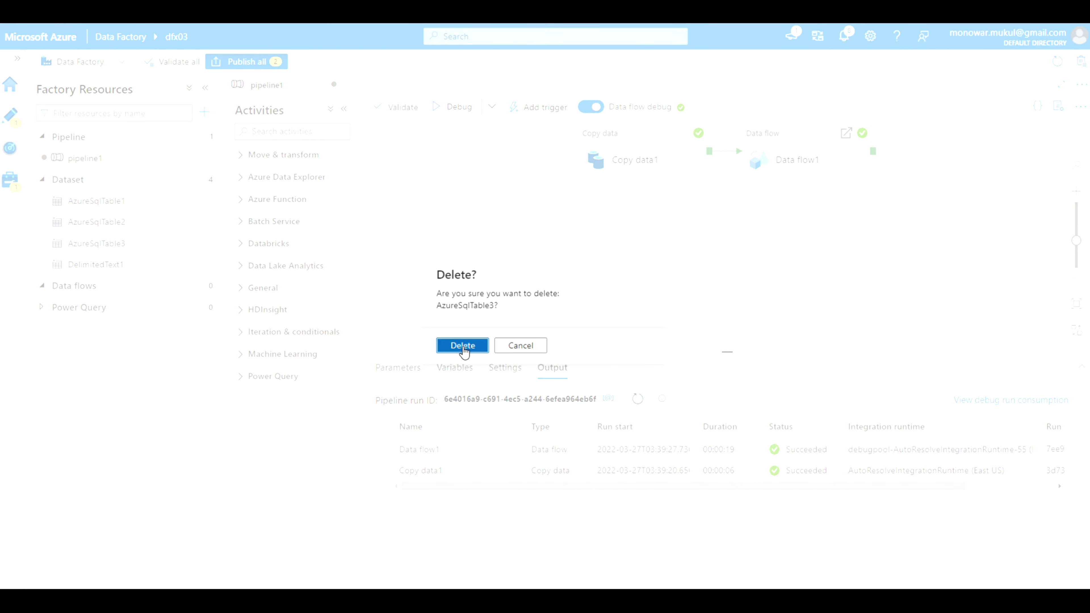
pyautogui.click(467, 346)
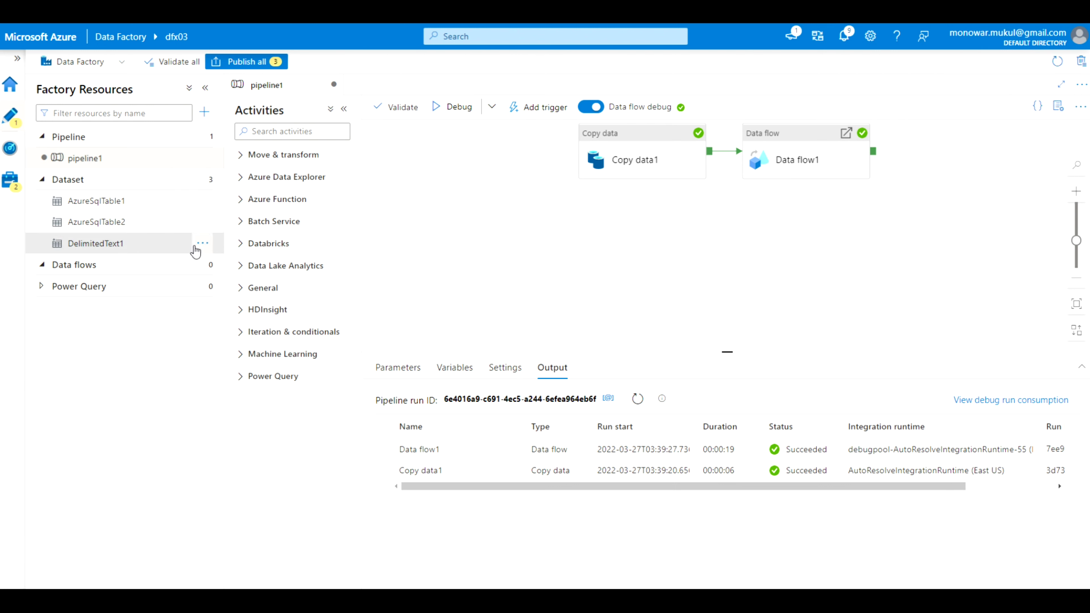
pyautogui.click(202, 222)
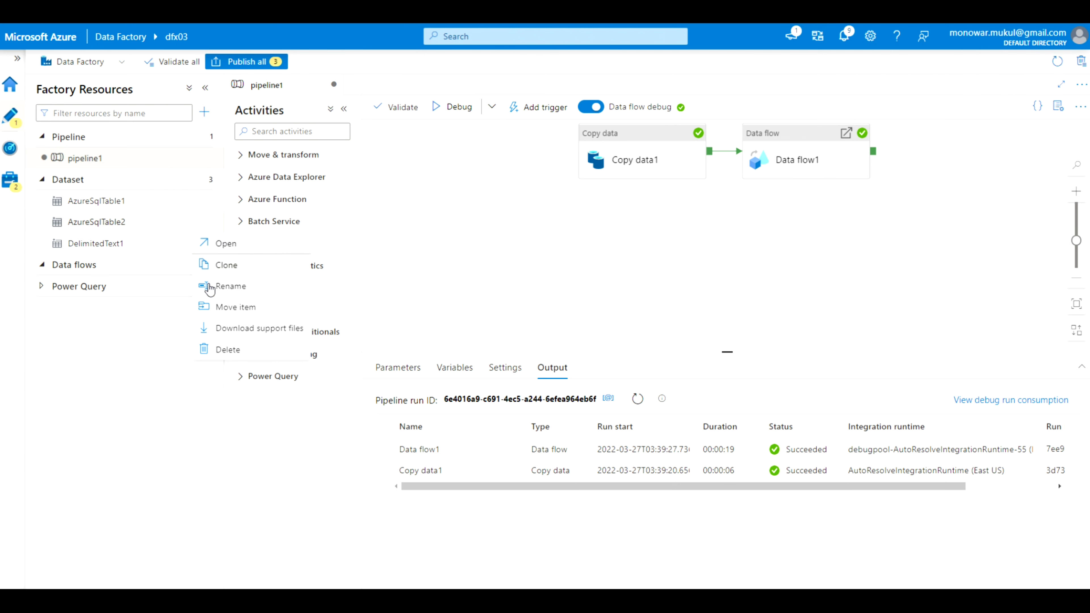
pyautogui.click(221, 348)
pyautogui.click(462, 345)
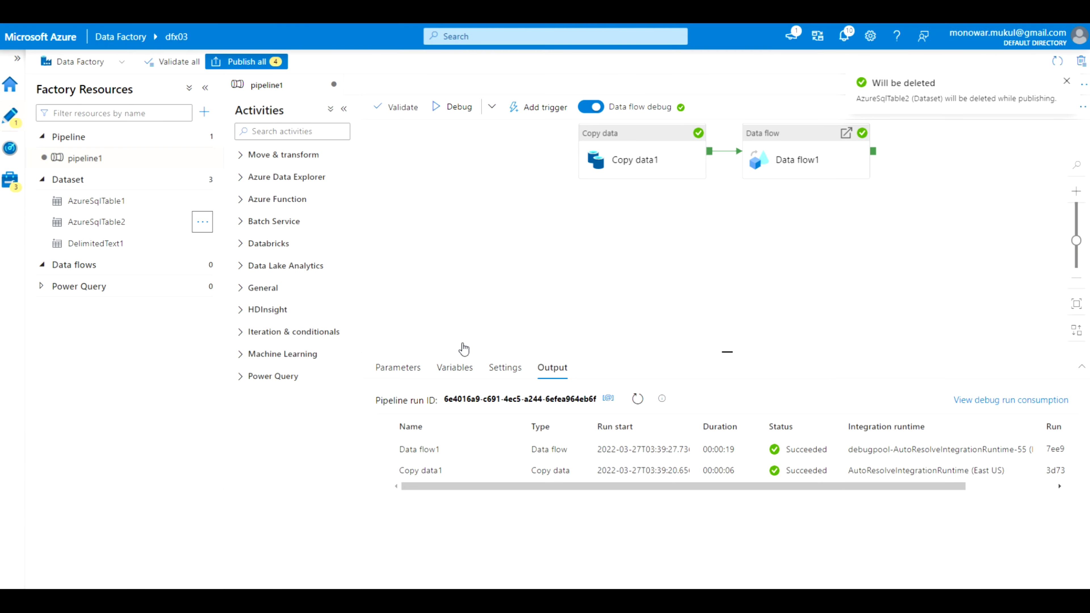
pyautogui.click(202, 222)
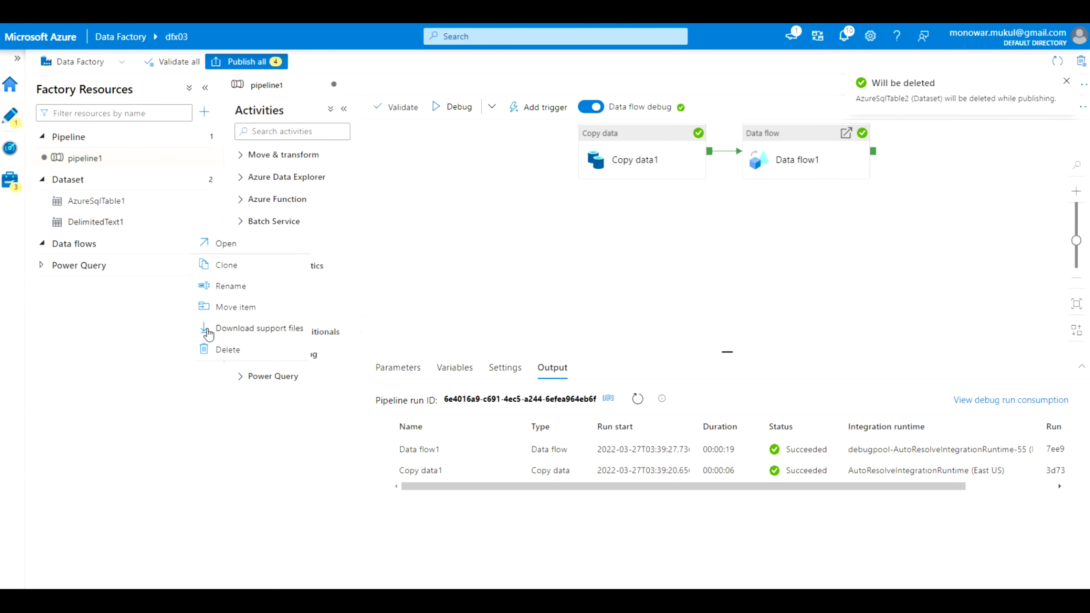
pyautogui.click(226, 351)
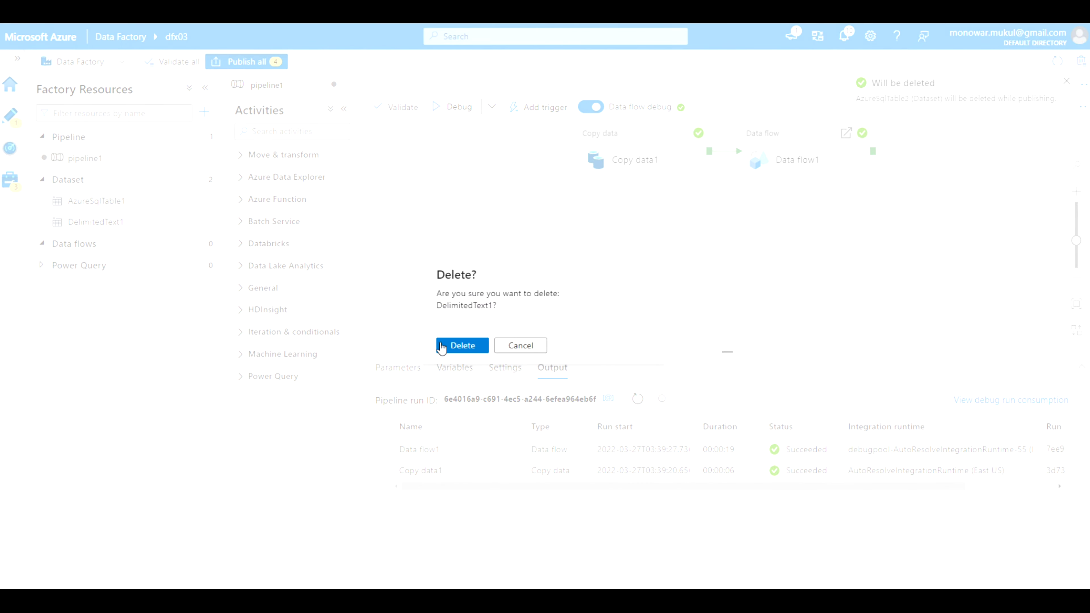
pyautogui.click(462, 345)
pyautogui.click(202, 200)
pyautogui.click(226, 328)
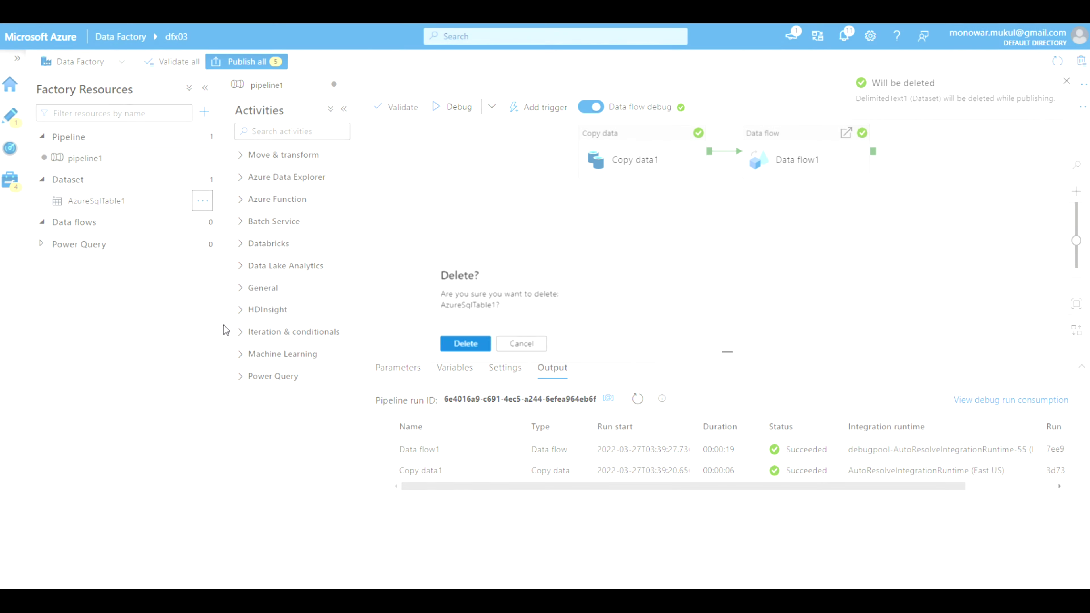
pyautogui.click(463, 346)
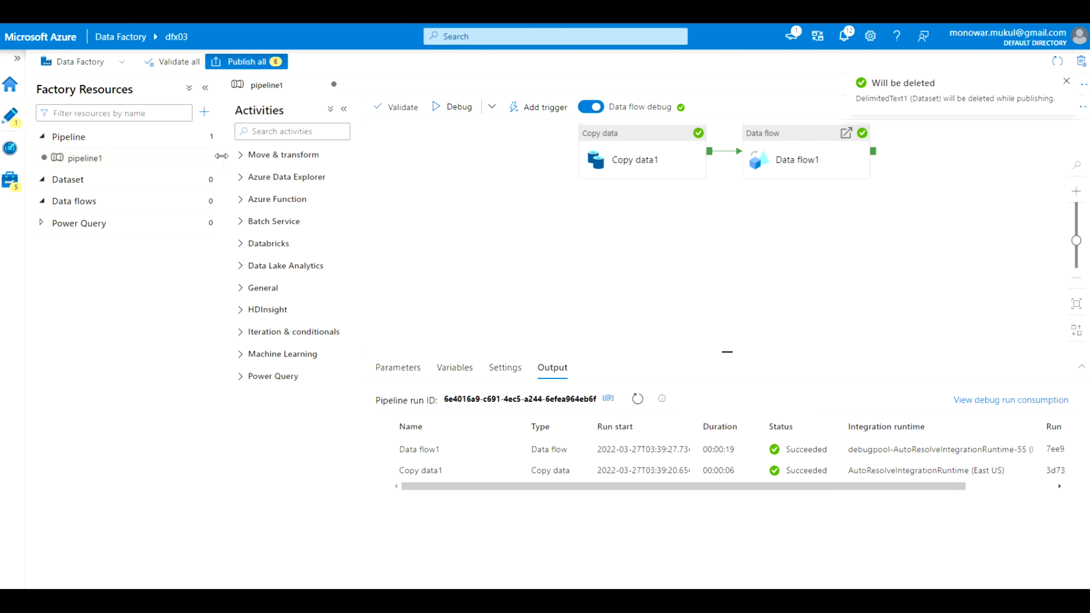
# Delete pipeline1
pyautogui.click(204, 157)
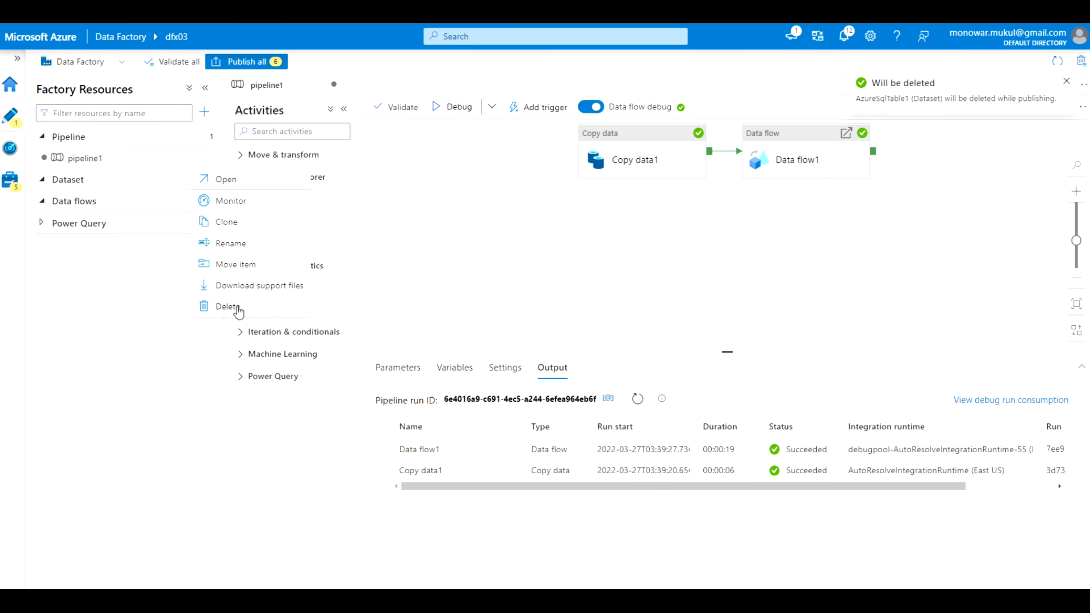
pyautogui.click(236, 307)
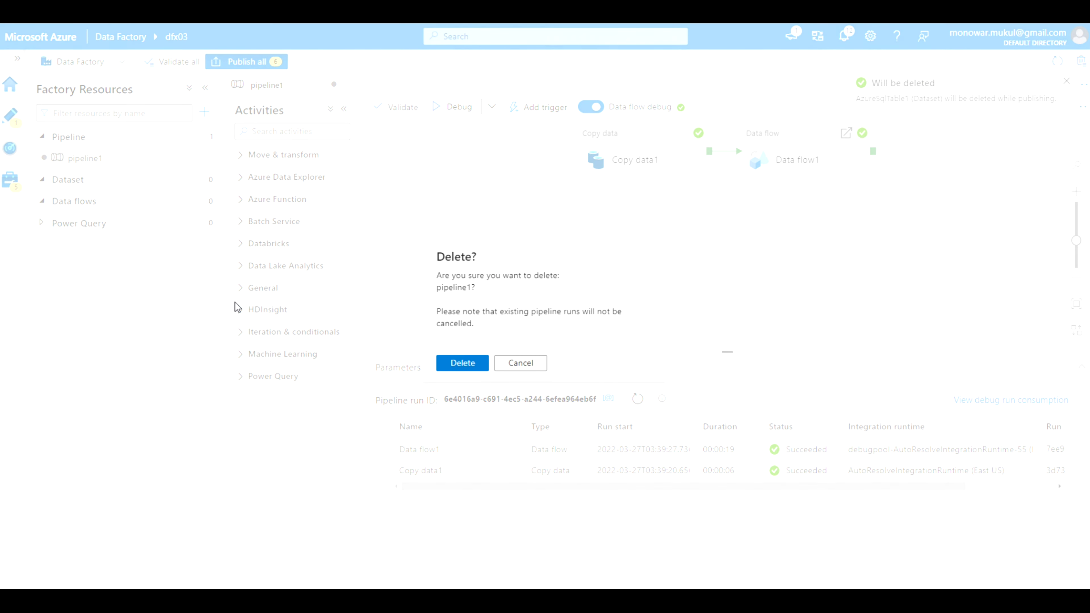
pyautogui.click(458, 363)
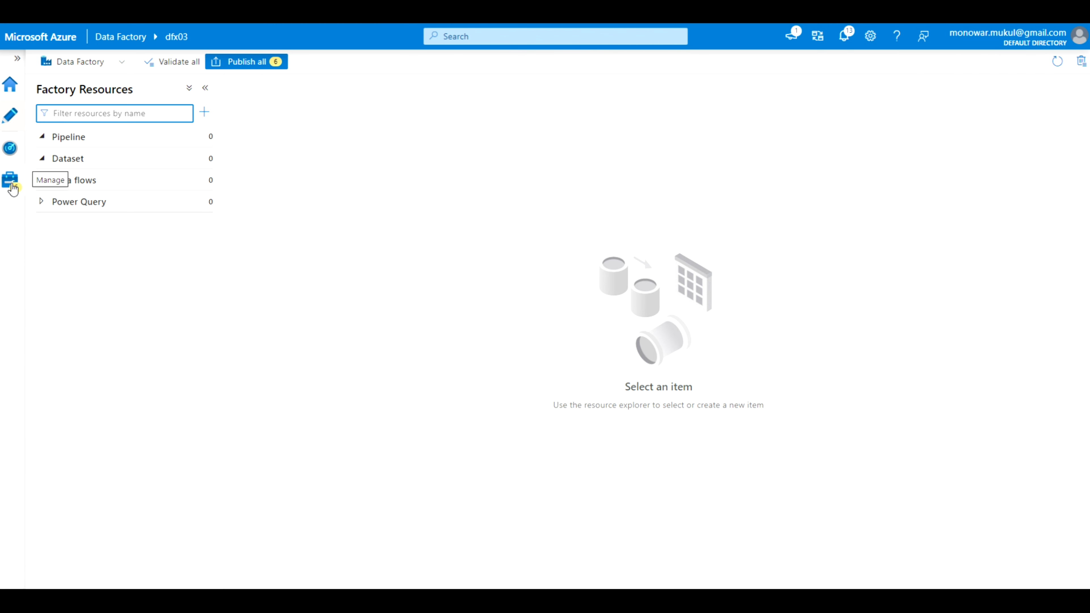
# Publish the six pending deletions to the live factory and dismiss the completion notice
pyautogui.click(244, 65)
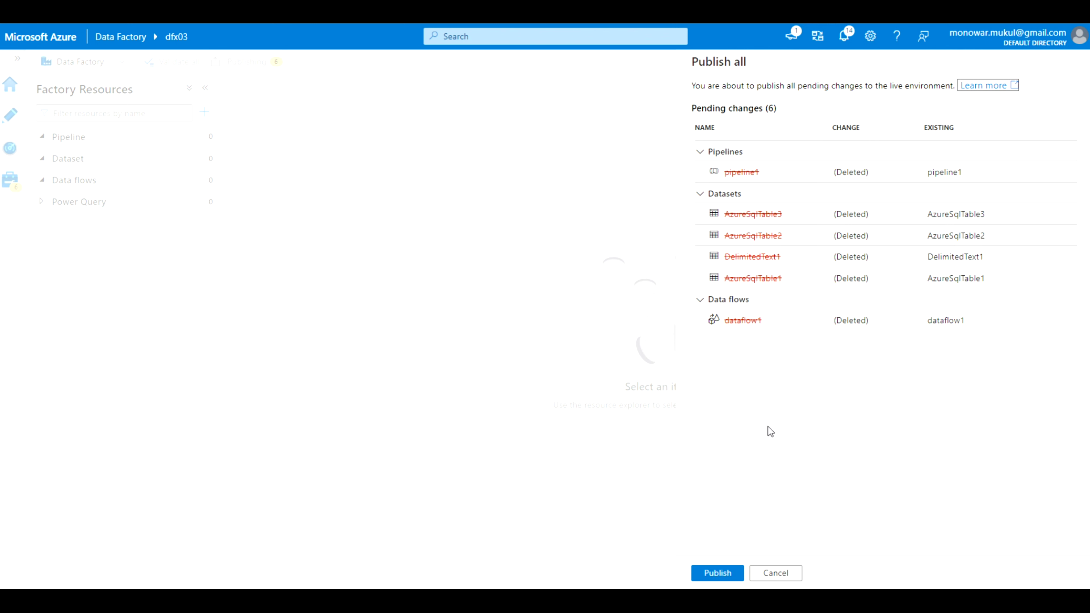
pyautogui.click(724, 573)
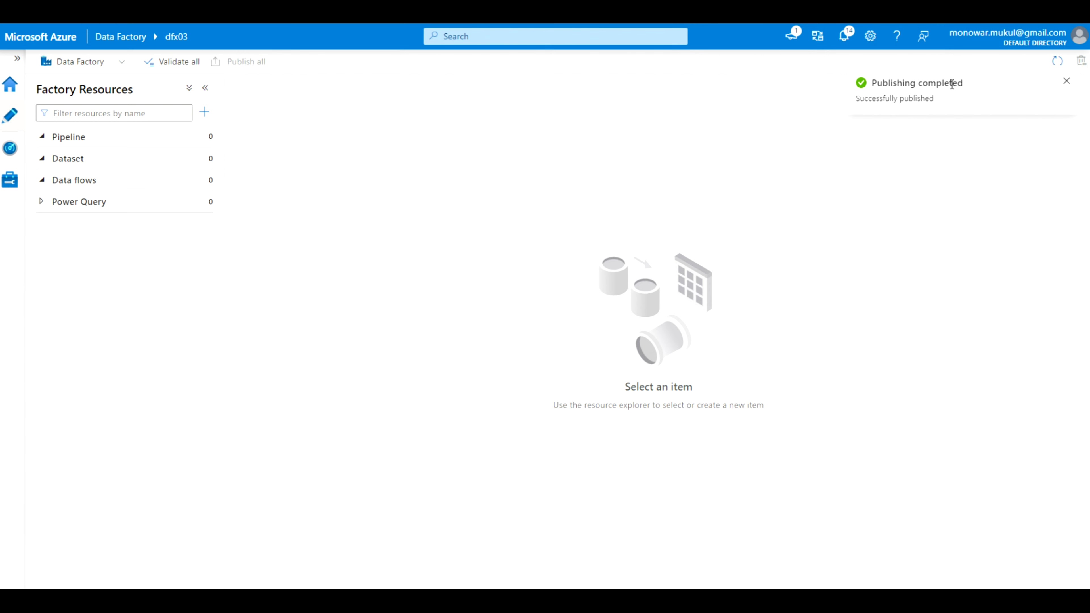
pyautogui.click(1066, 81)
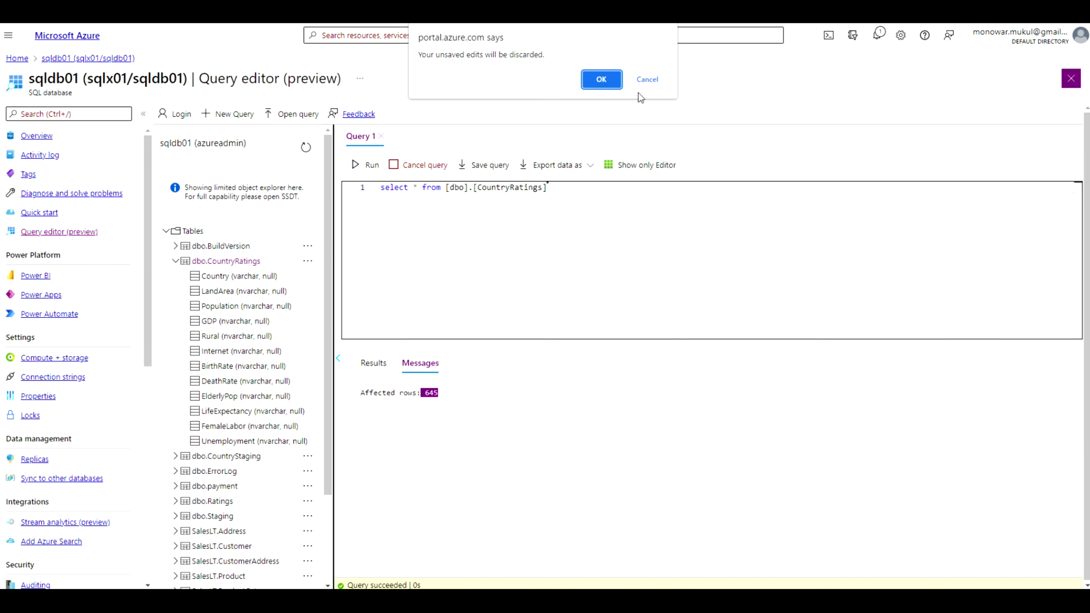
# Discard the unsaved query edits and open the dlrg01 resource group from the home page
pyautogui.click(602, 78)
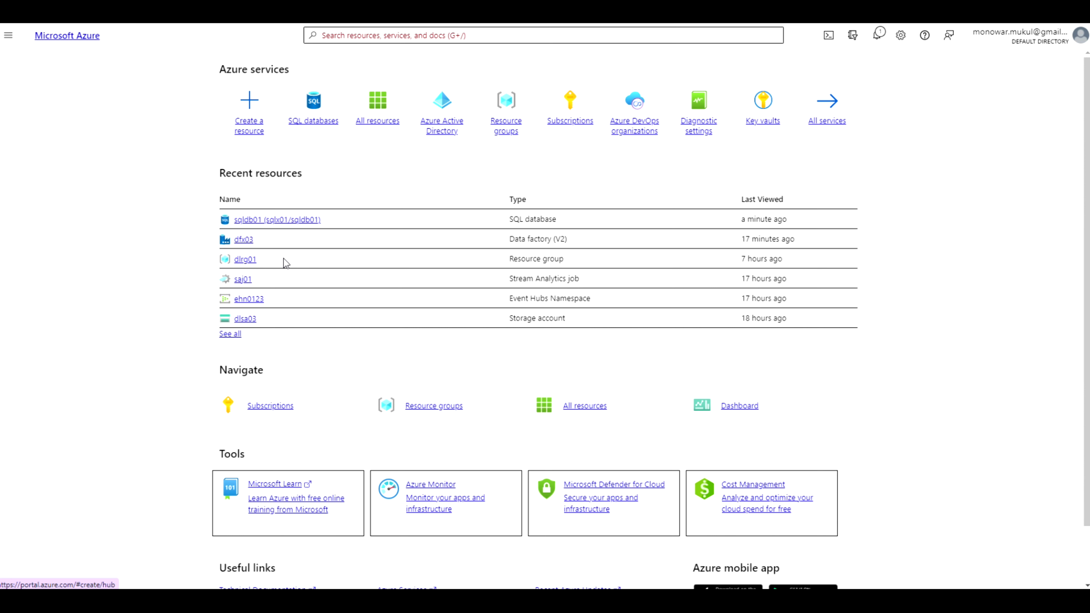
pyautogui.click(244, 263)
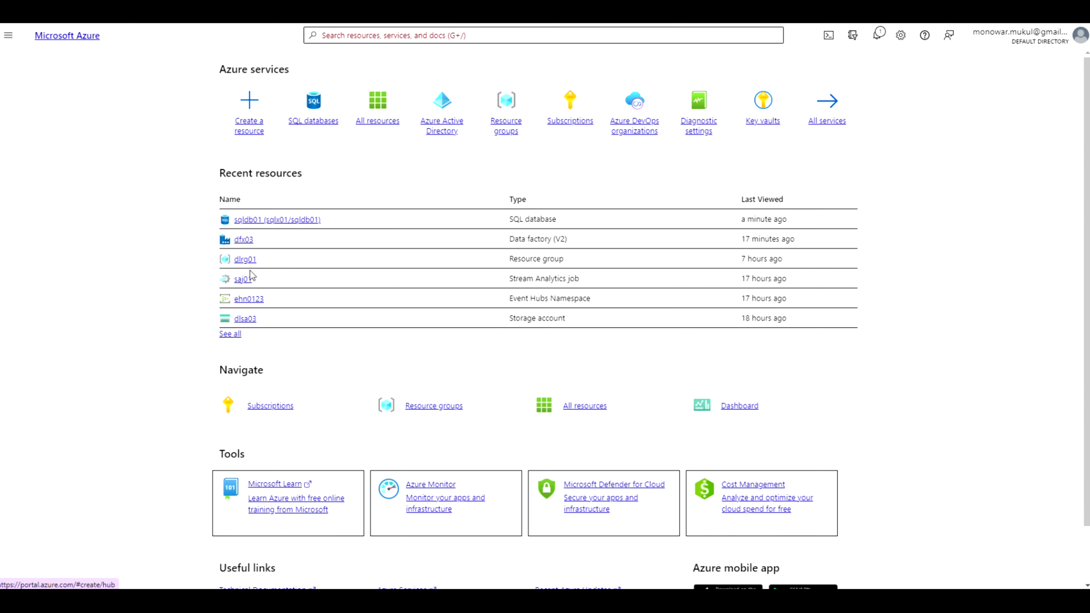